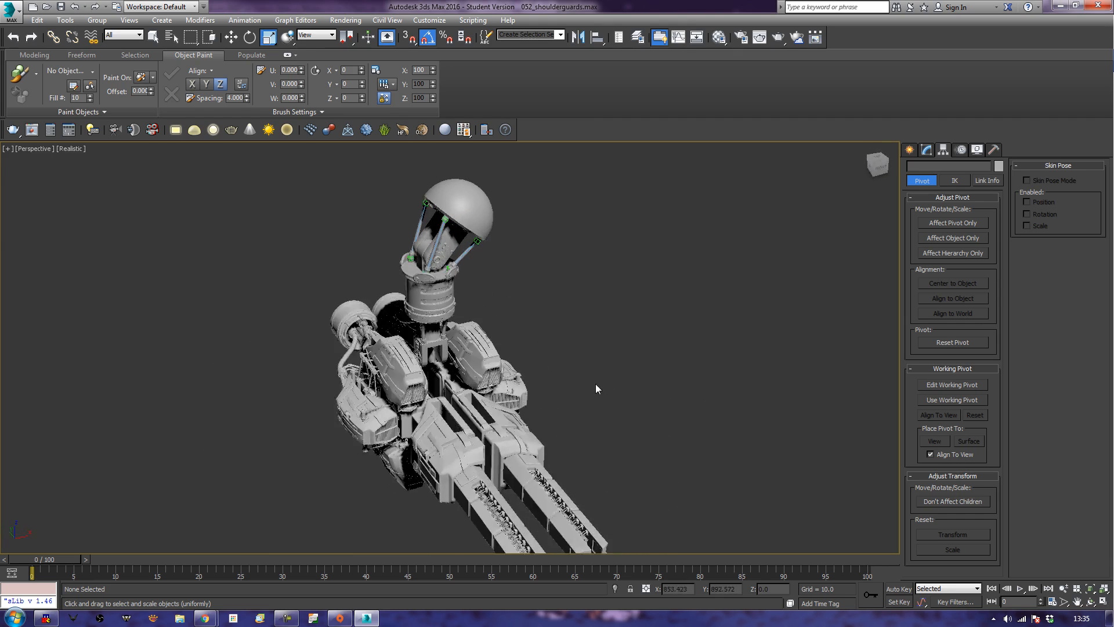
Create a box about 23 long, 59 wide and 52 high with AutoGrid on the inner wall of the gap between the weapon bodies.
scroll(580, 441, "up", 3)
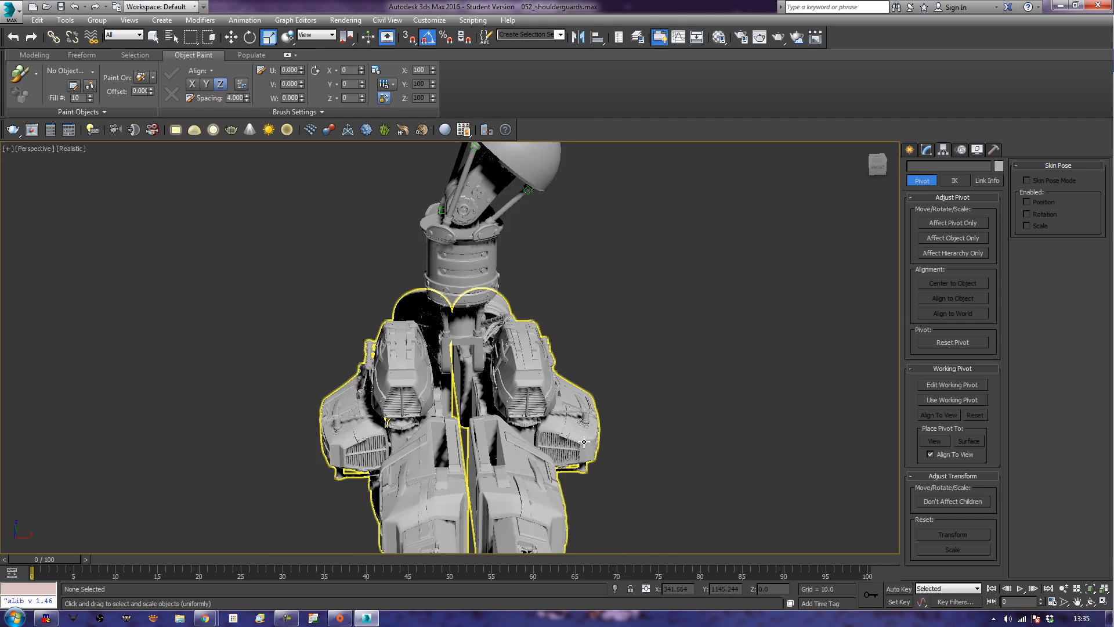
scroll(584, 441, "up", 2)
middle_click_drag(584, 441, 501, 431, "alt")
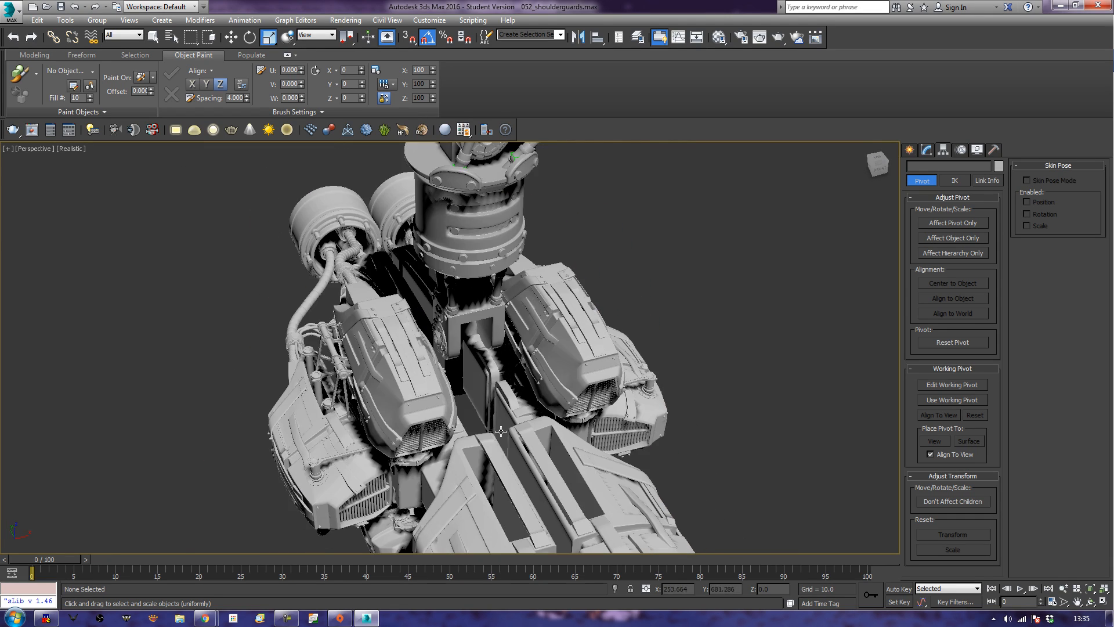
left_click(908, 151)
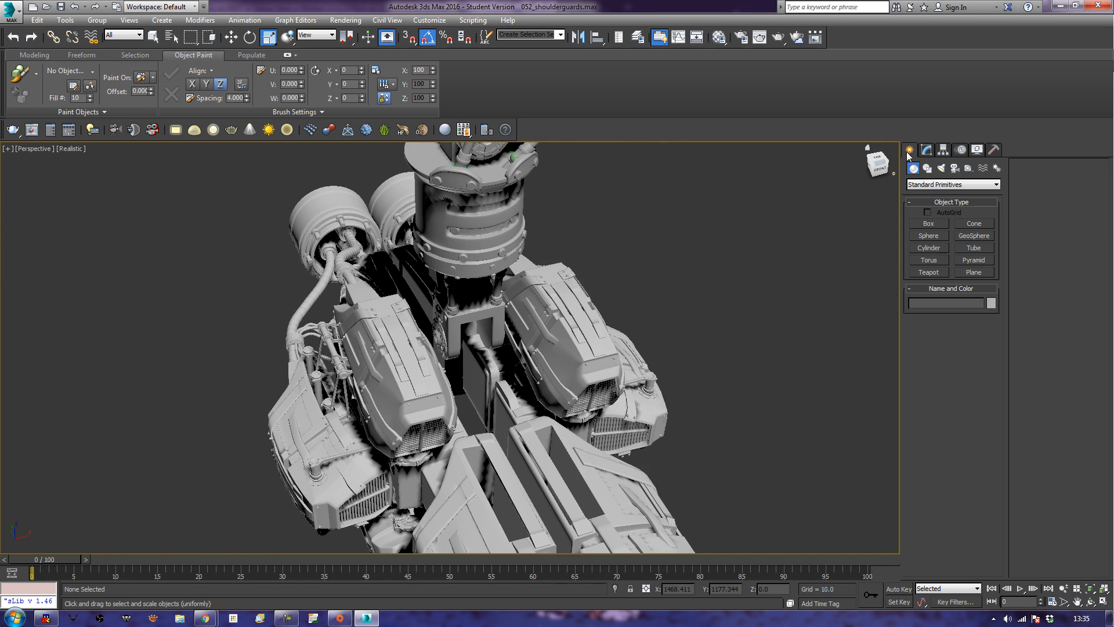
left_click(929, 224)
left_click(927, 212)
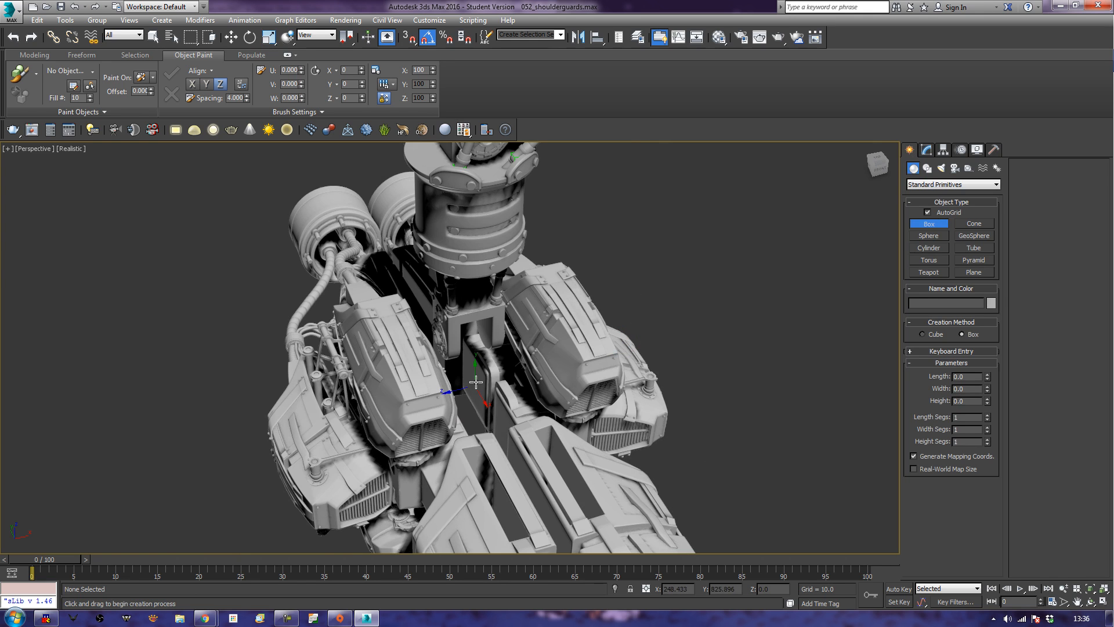
left_click_drag(475, 382, 499, 438)
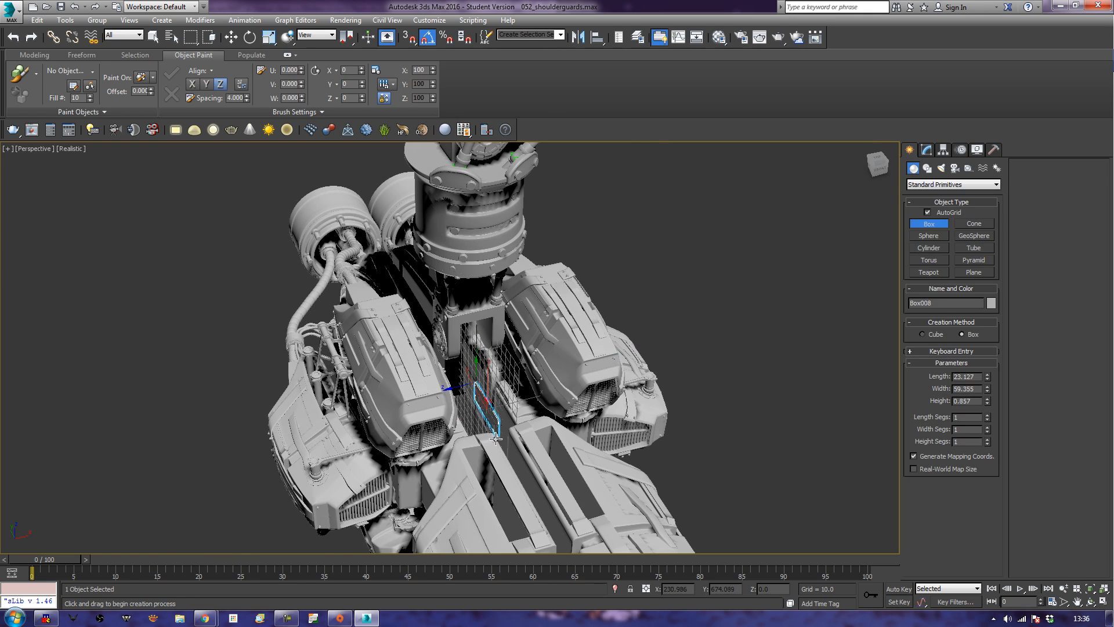
left_click(450, 455)
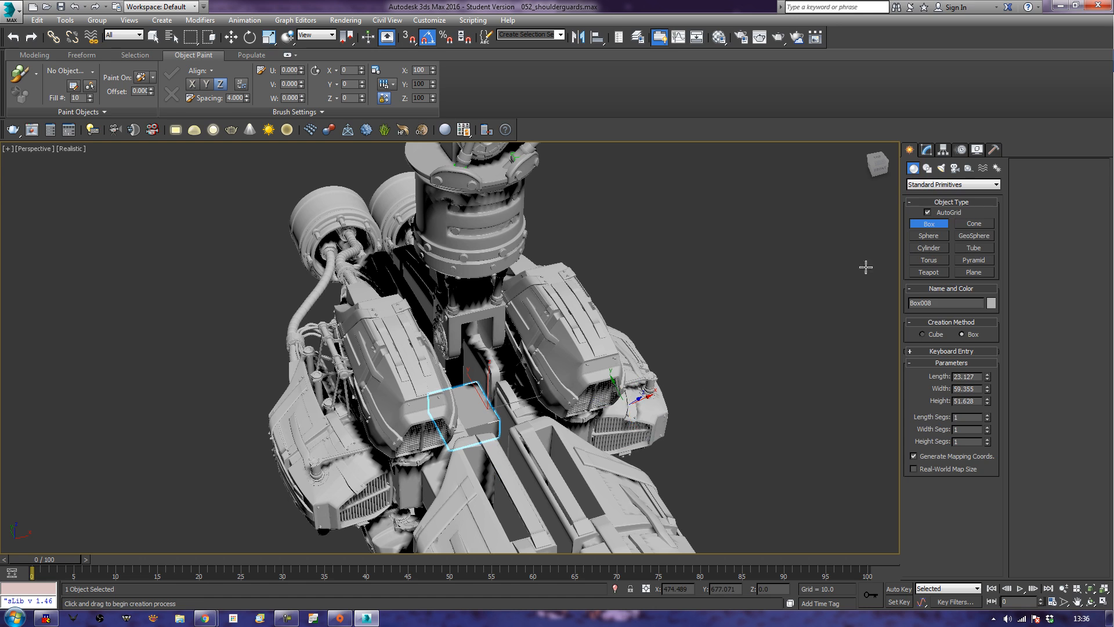
Reduce the new box's width to 57.592 and its height to 47.163.
key("r")
middle_click_drag(771, 340, 737, 351, "alt")
middle_click_drag(788, 323, 863, 291)
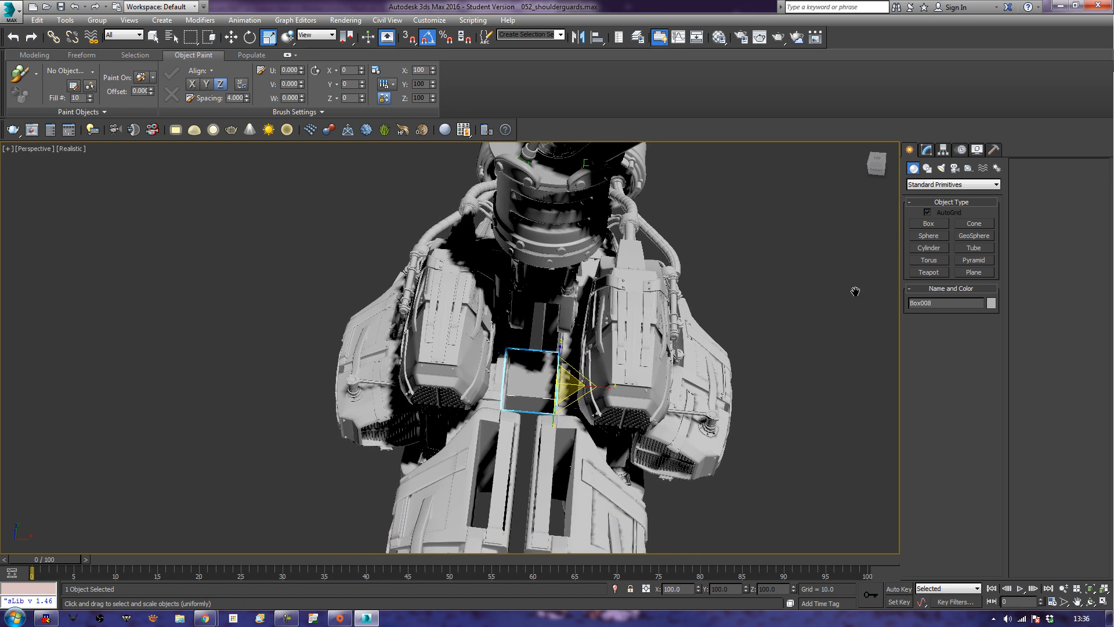
scroll(778, 341, "up", 5)
middle_click_drag(795, 338, 708, 320, "alt")
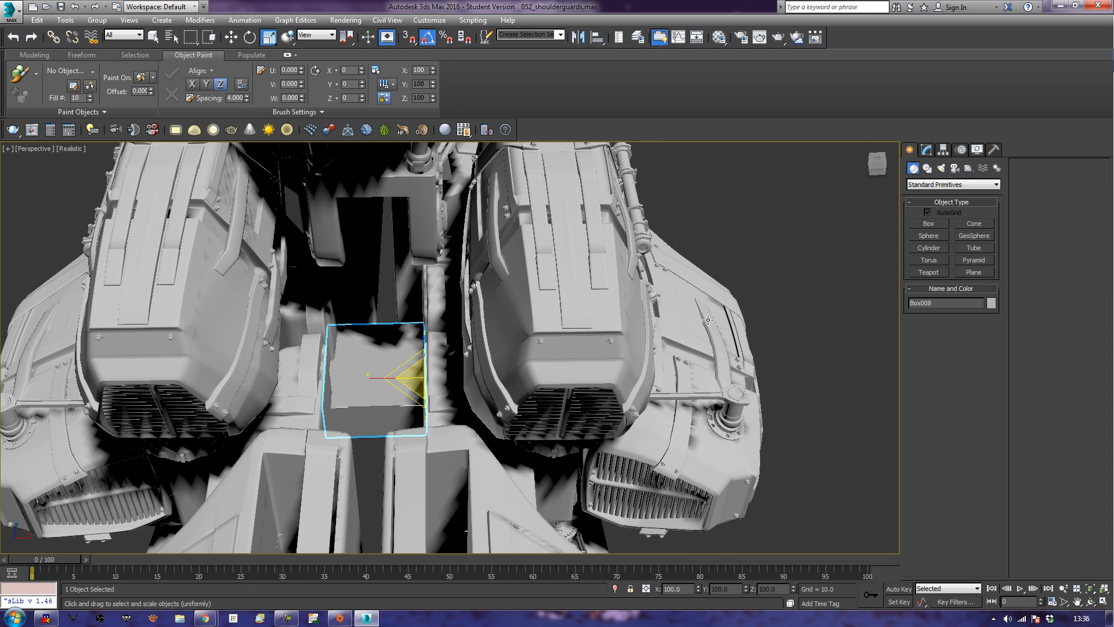
left_click(924, 152)
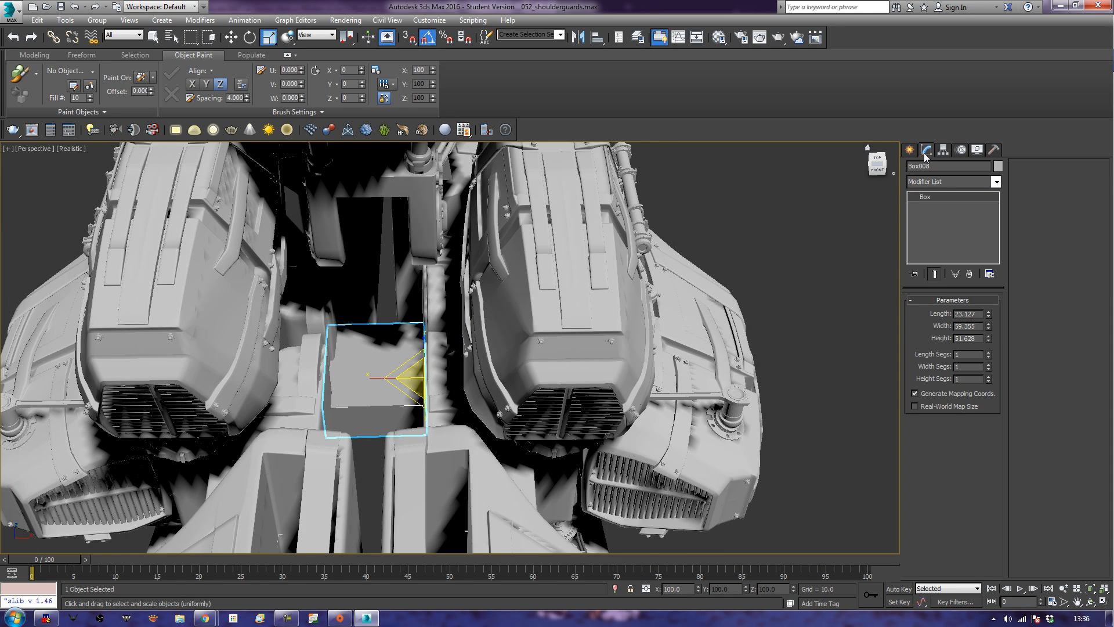
left_click(990, 329)
left_click(990, 329)
left_click(989, 329)
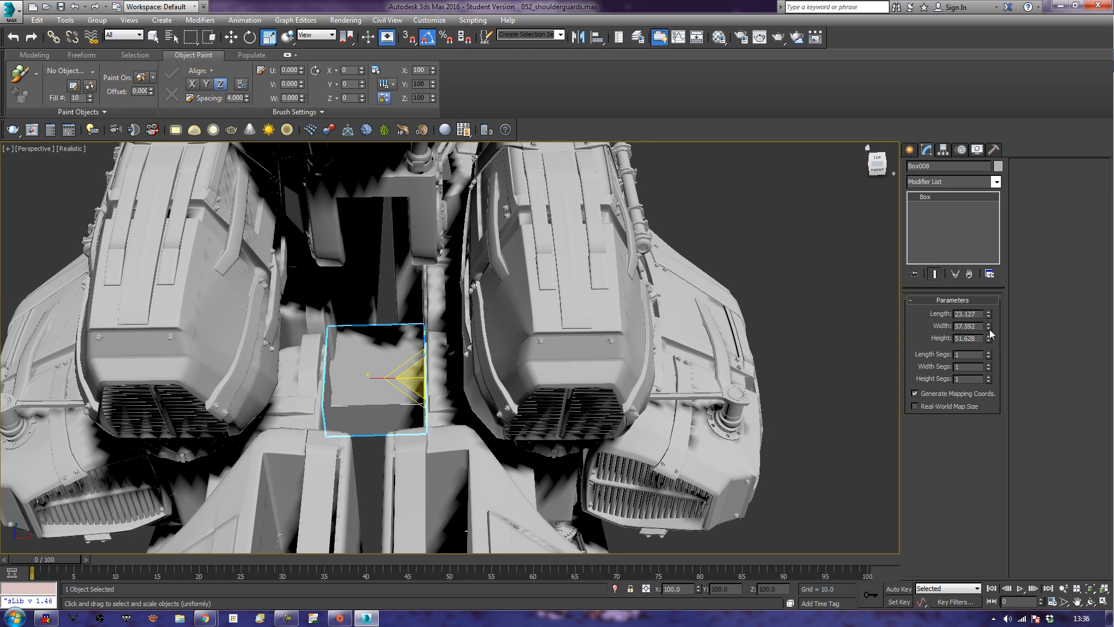
left_click_drag(988, 341, 988, 341)
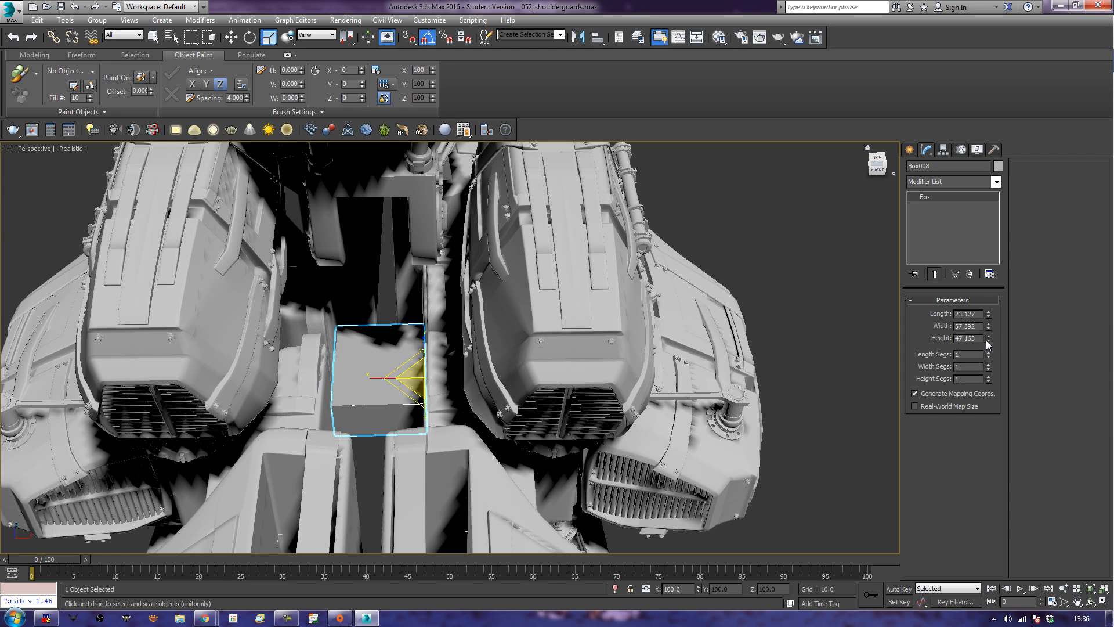
Convert the box to an Editable Poly and rename it Weapon_Mount_01.
middle_click_drag(348, 383, 385, 371, "alt")
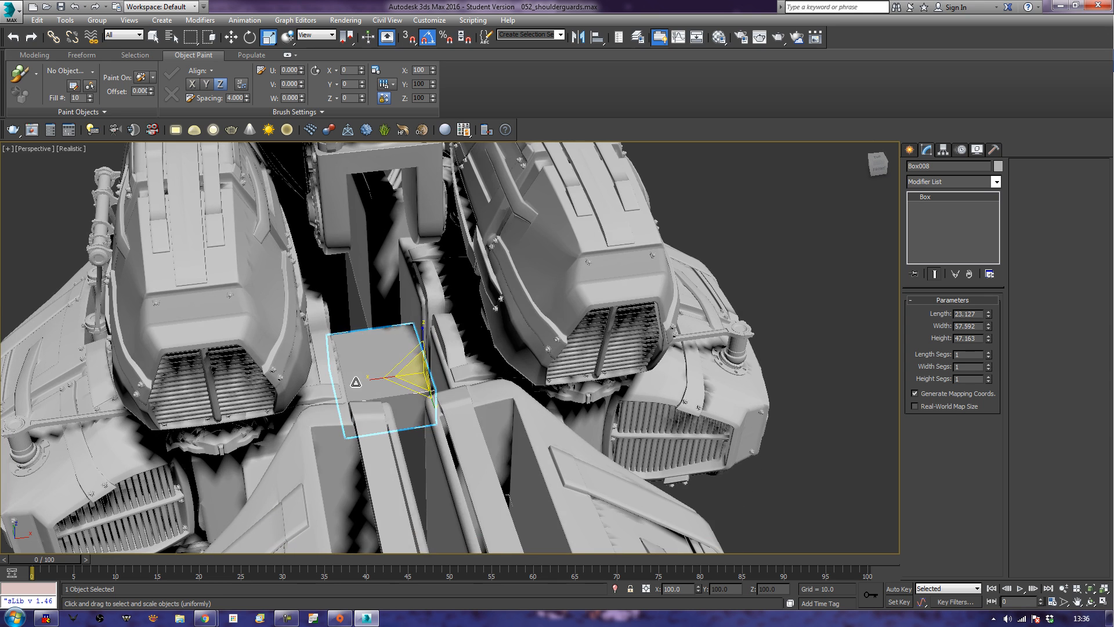
right_click(392, 381)
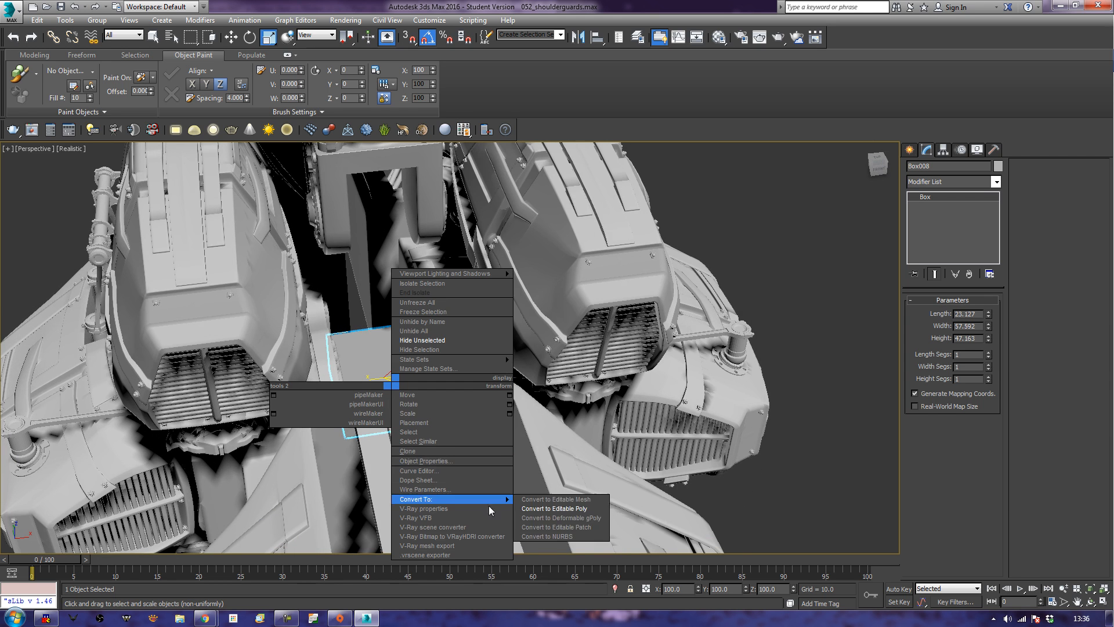
mouse_move(502, 499)
left_click(534, 510)
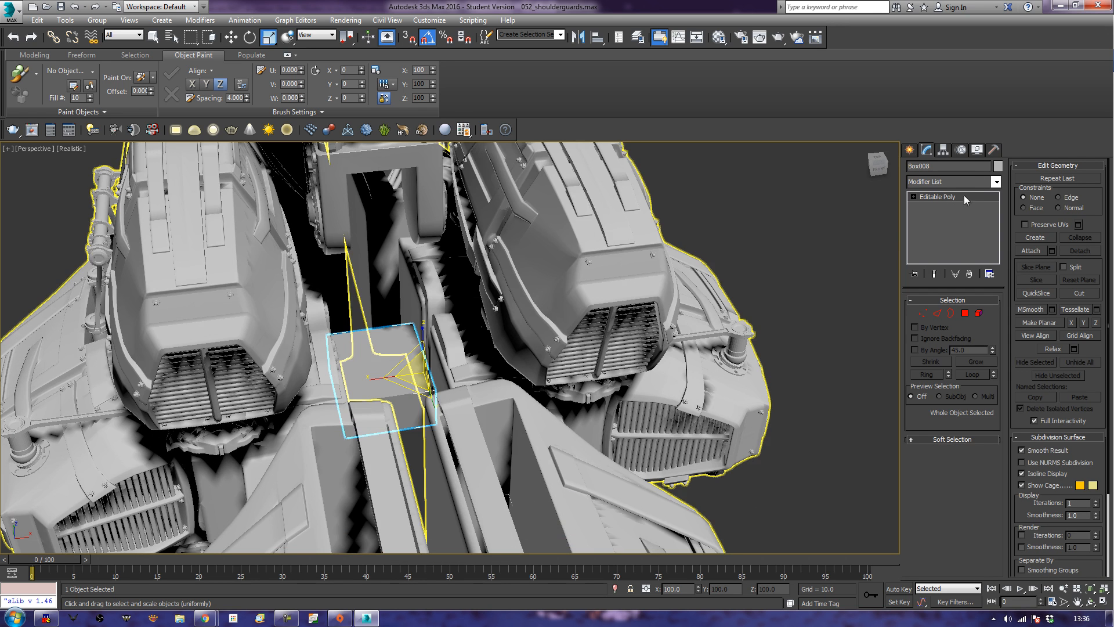
left_click(970, 169)
type("Weapon_Mount_01")
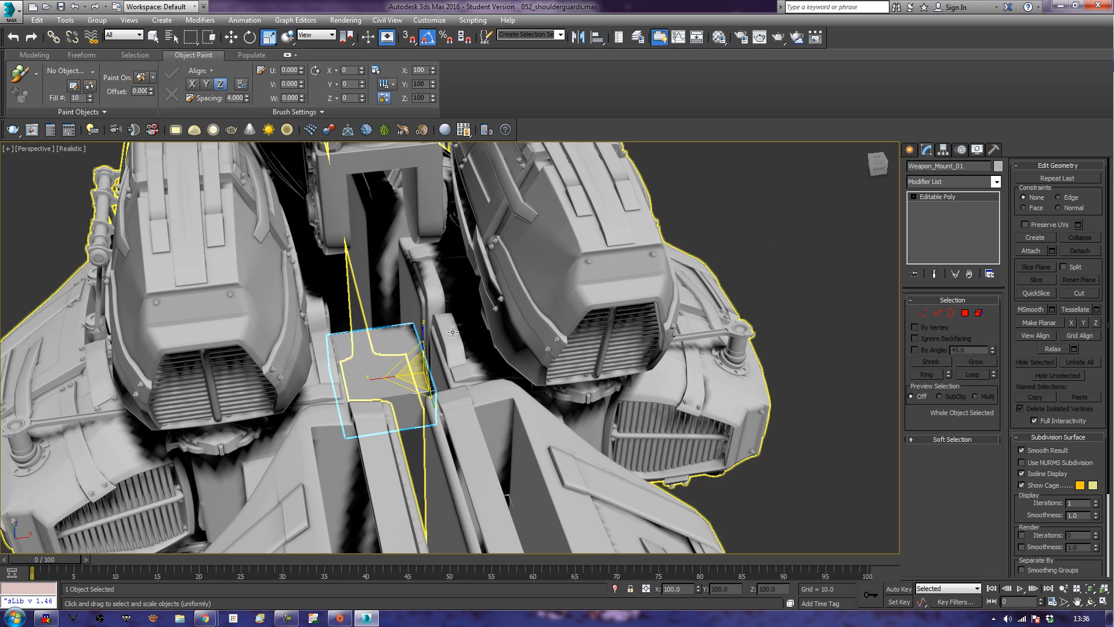
Scale the mount box's two opposite side polygons along X, working in wireframe display.
left_click(964, 312)
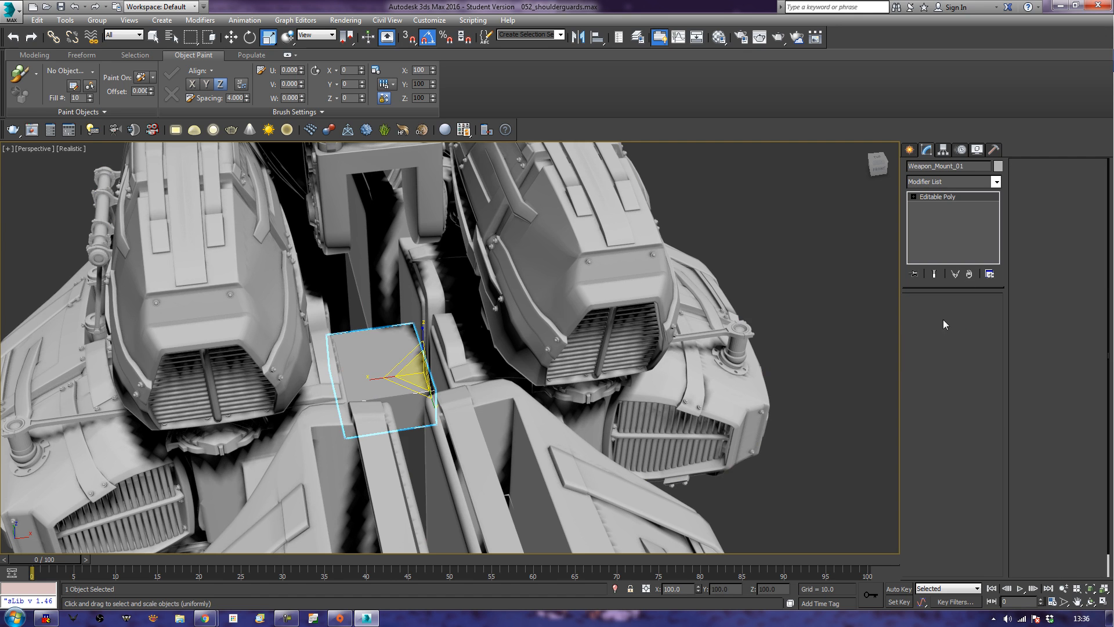
mouse_move(549, 434)
middle_mouse_down("alt")
mouse_move(521, 426)
mouse_move(548, 434)
middle_mouse_up("alt")
key("F3")
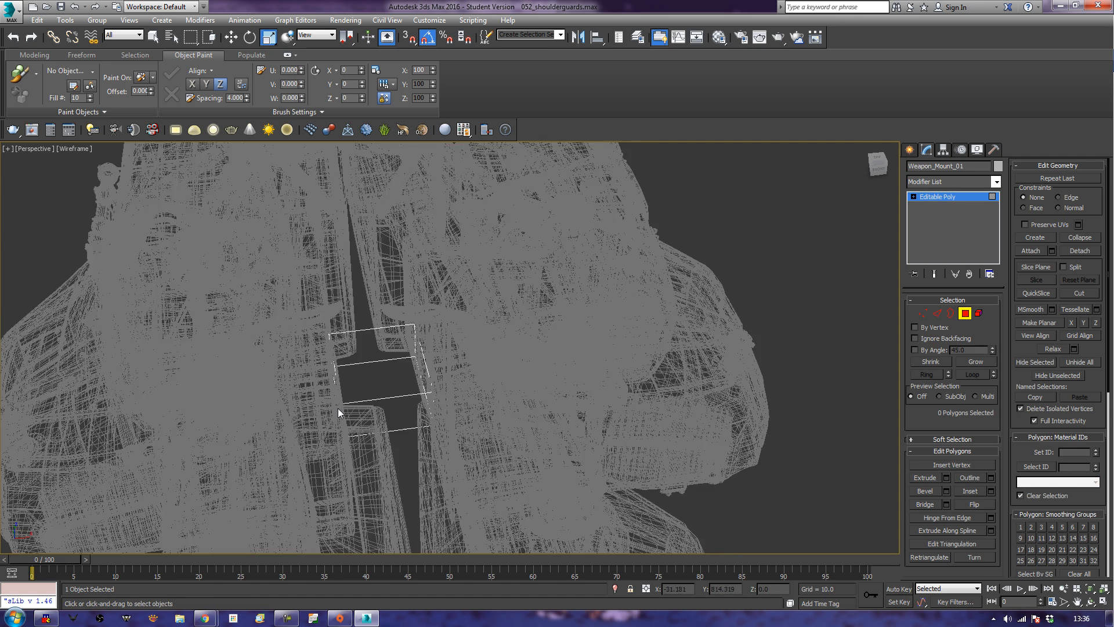
left_click(341, 404)
middle_click_drag(343, 402, 408, 440, "alt")
left_click(408, 426, "ctrl")
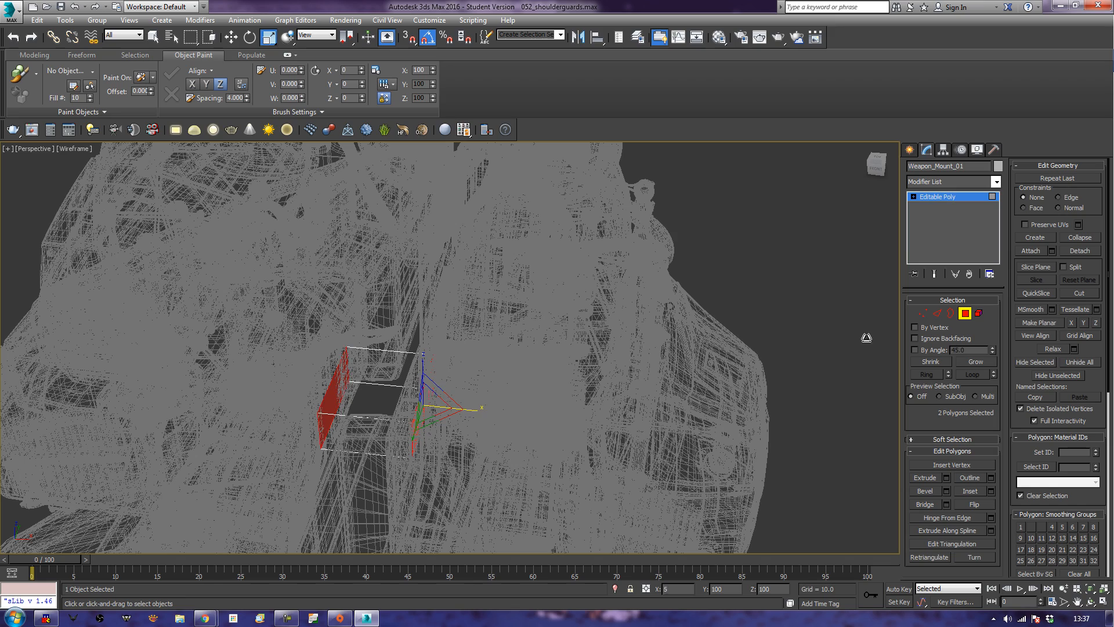
Adjust the mount box's end and underside polygons with the Scale tool, and return to whole-object editing in shaded display.
left_click(354, 418)
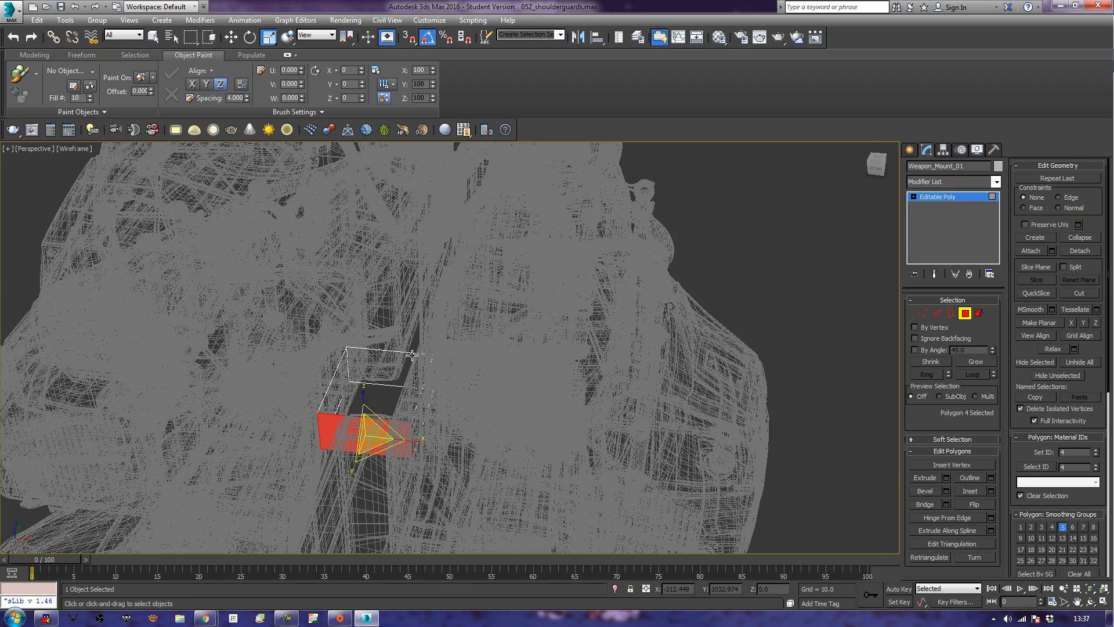
middle_click_drag(674, 356, 536, 339, "alt")
left_click(448, 461, "ctrl")
middle_click_drag(447, 461, 558, 511, "alt")
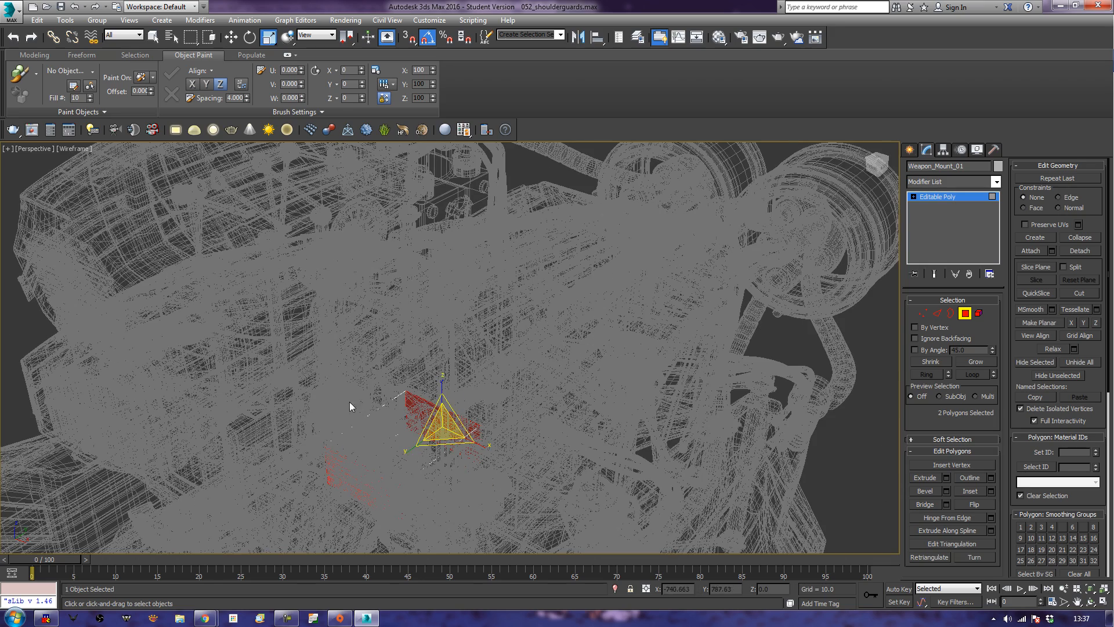
left_click(370, 417)
middle_click_drag(400, 472, 474, 384, "alt")
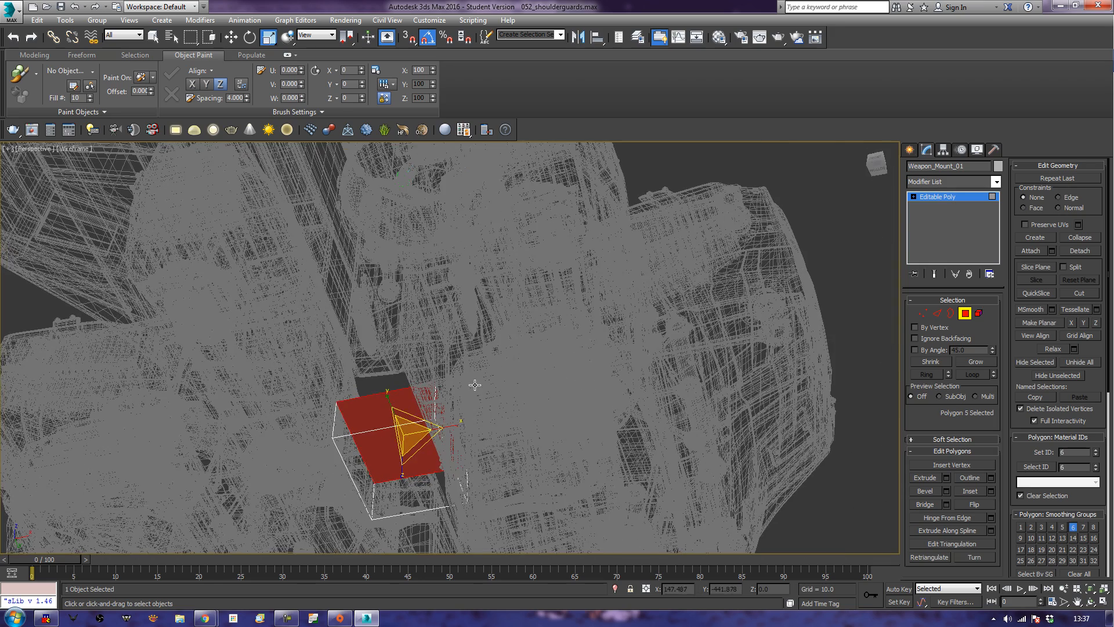
left_click(370, 493, "ctrl")
middle_click_drag(506, 268, 566, 391, "alt")
left_click(966, 315)
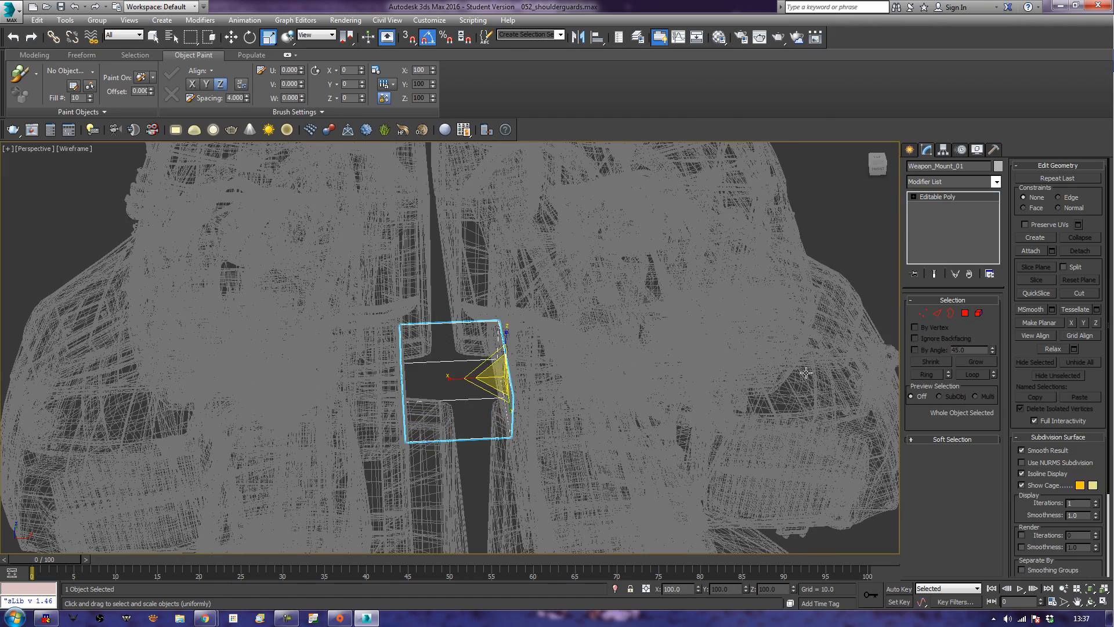
key("F3")
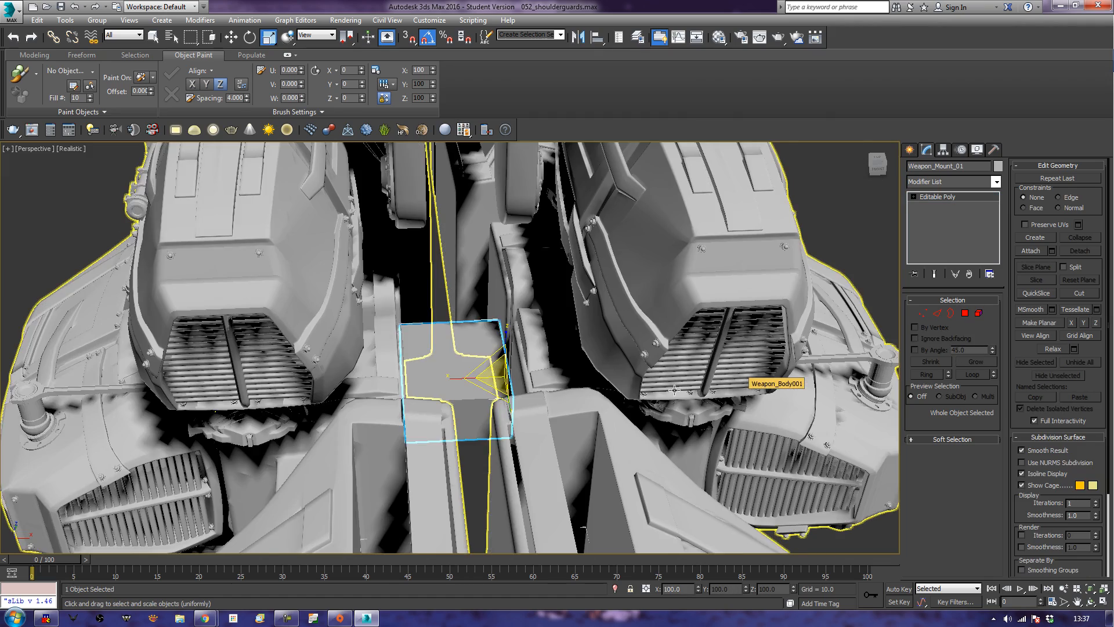
Move the mount box backwards along its local X axis, deeper into the gap between the weapon bodies.
middle_click_drag(621, 374, 610, 379, "alt")
middle_click_drag(478, 429, 525, 454, "alt")
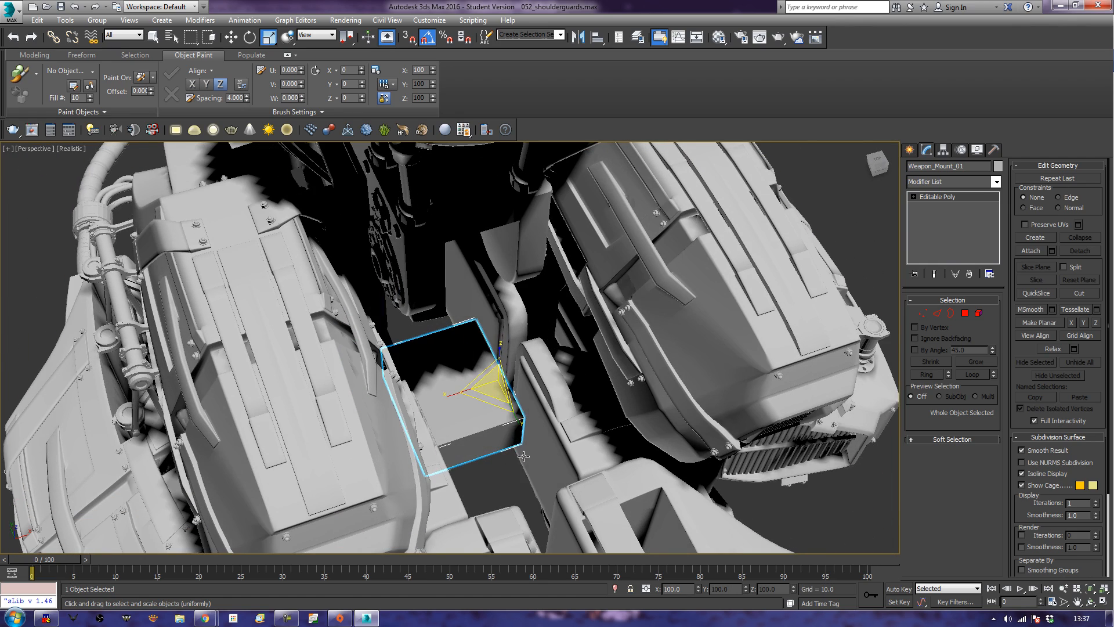
key("w")
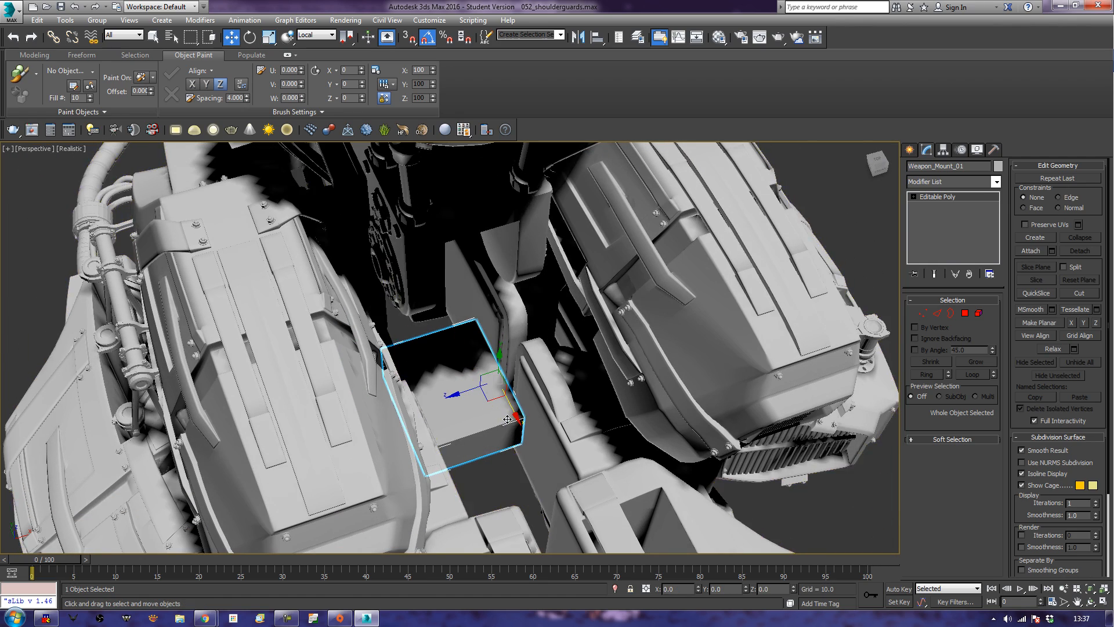
left_click_drag(518, 417, 499, 371)
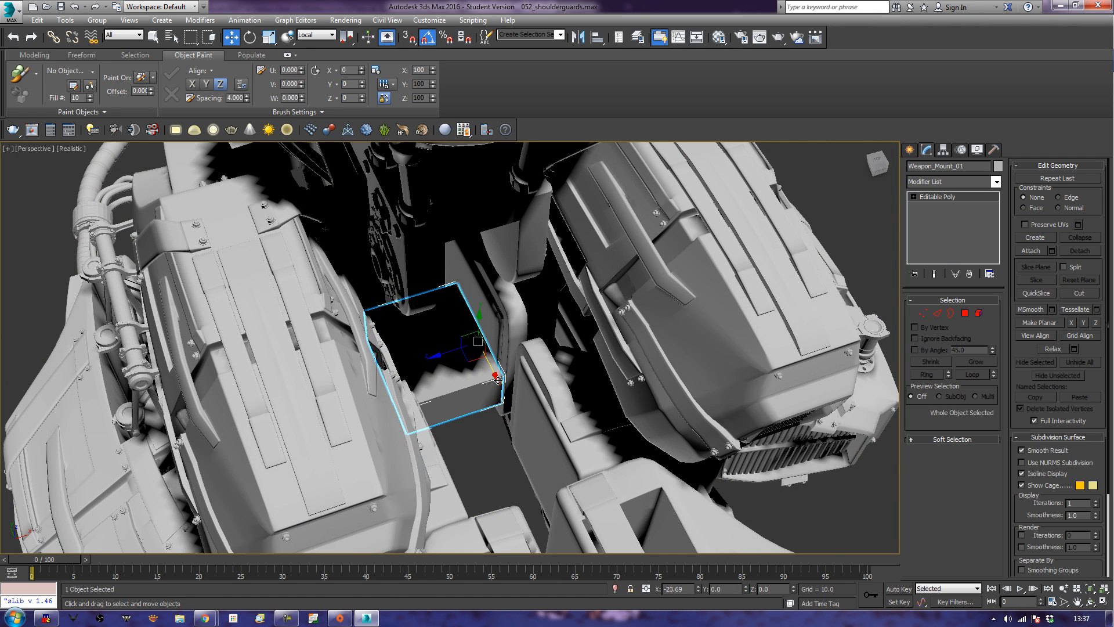
Lengthen the mount box by moving its front polygon forward to about 89.2 on the Y axis.
left_click(964, 312)
left_click(422, 390)
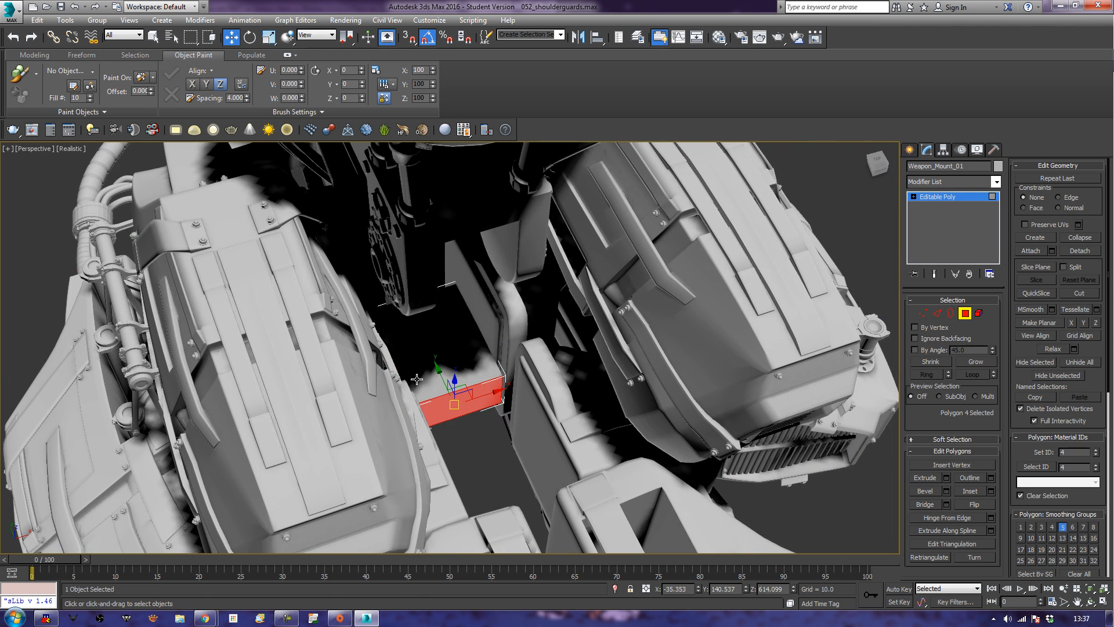
left_click_drag(440, 375, 478, 471)
middle_click_drag(478, 471, 538, 477, "alt")
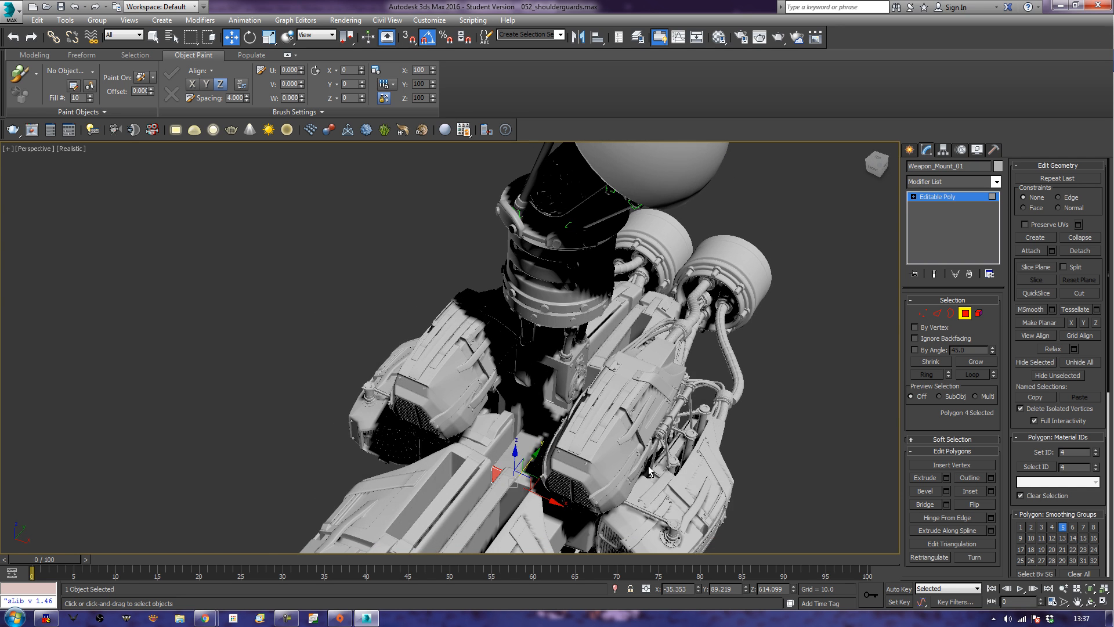
left_click(965, 313)
Hide the Weapon_Body001 object, leaving the mount box and the neck assembly in view.
left_click(603, 432)
right_click(604, 431)
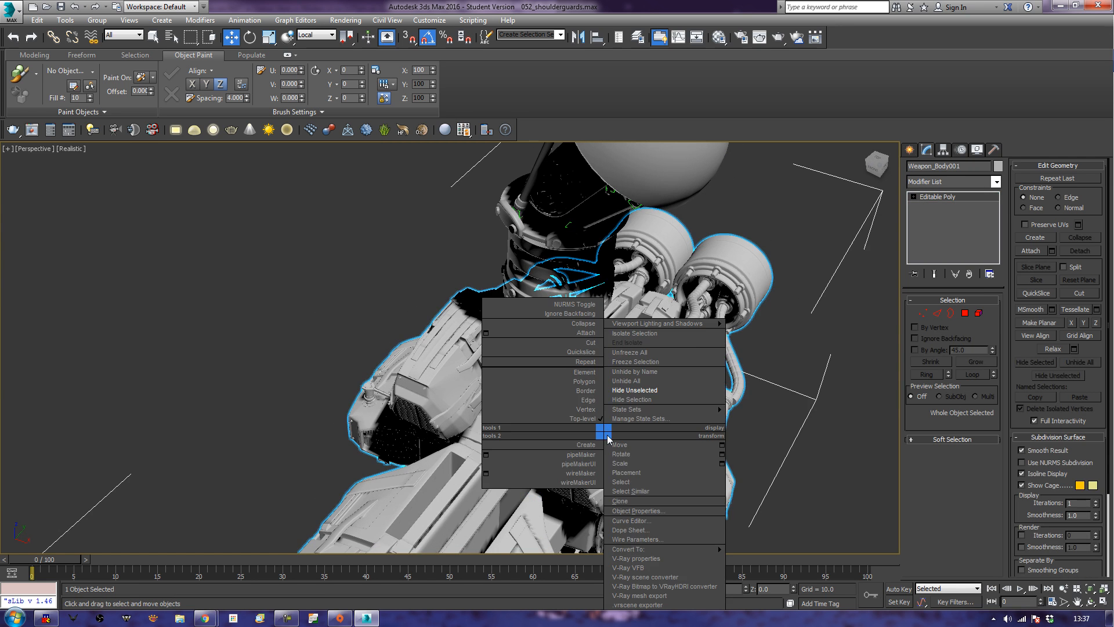
left_click(641, 391)
key("ctrl+z")
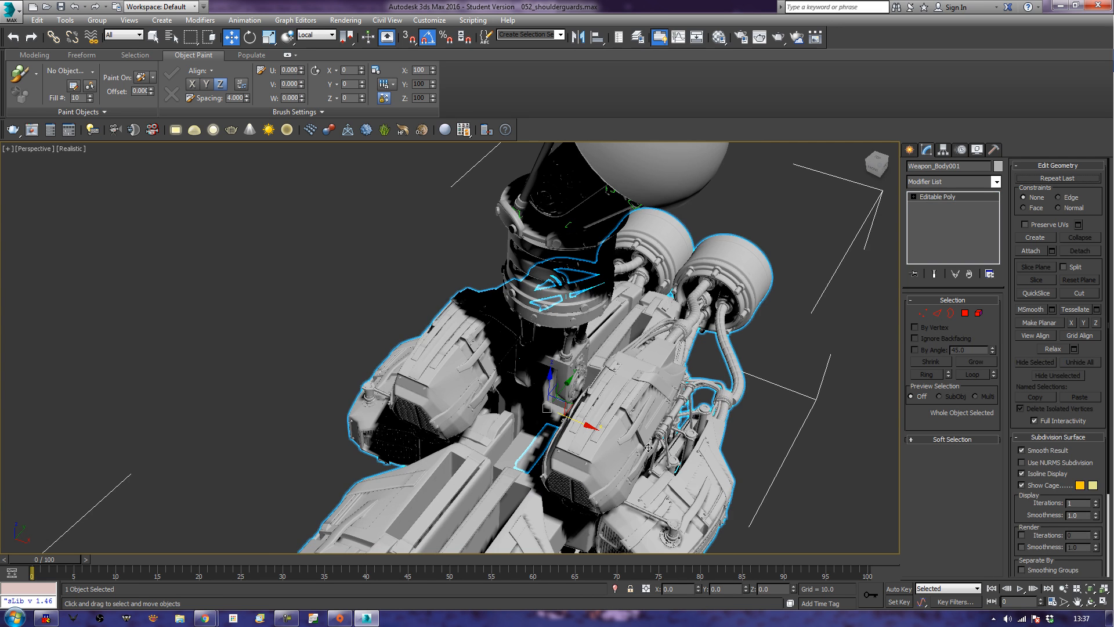
right_click(682, 414)
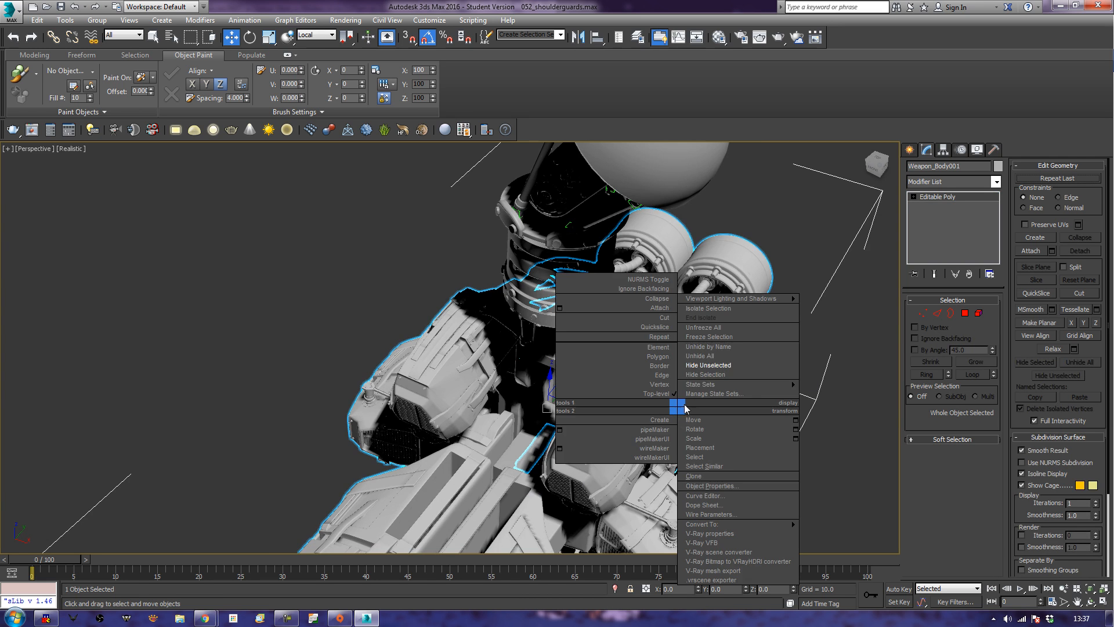
left_click(713, 375)
middle_click_drag(459, 486, 524, 467, "alt")
scroll(508, 461, "up", 3)
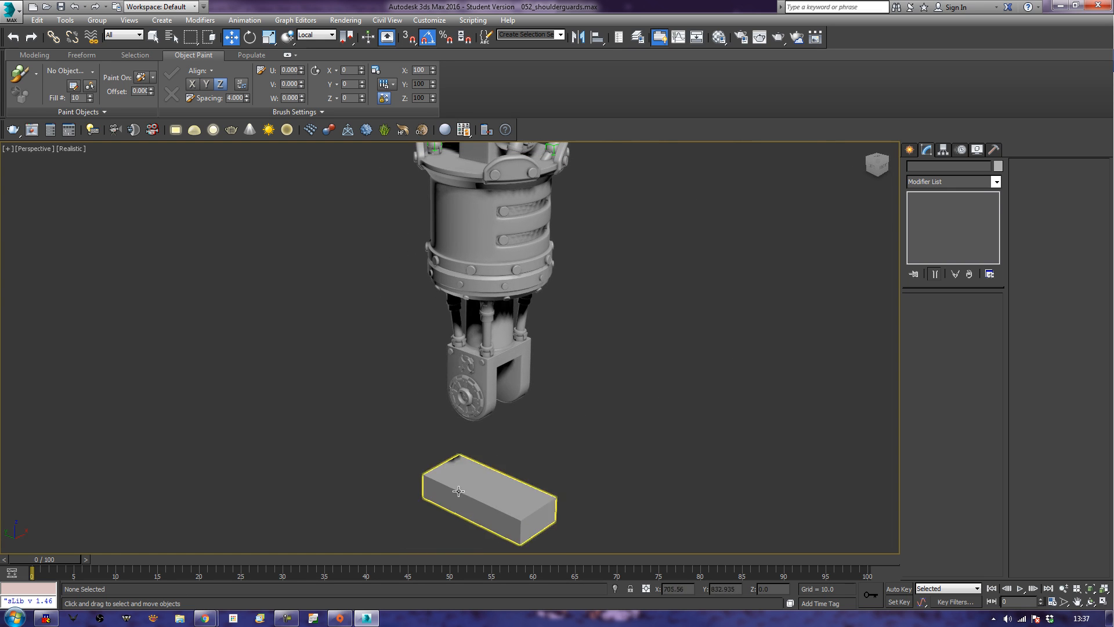
Move the mount box's underside polygon down to more than double the box's height, and finish polygon editing.
left_click(509, 521)
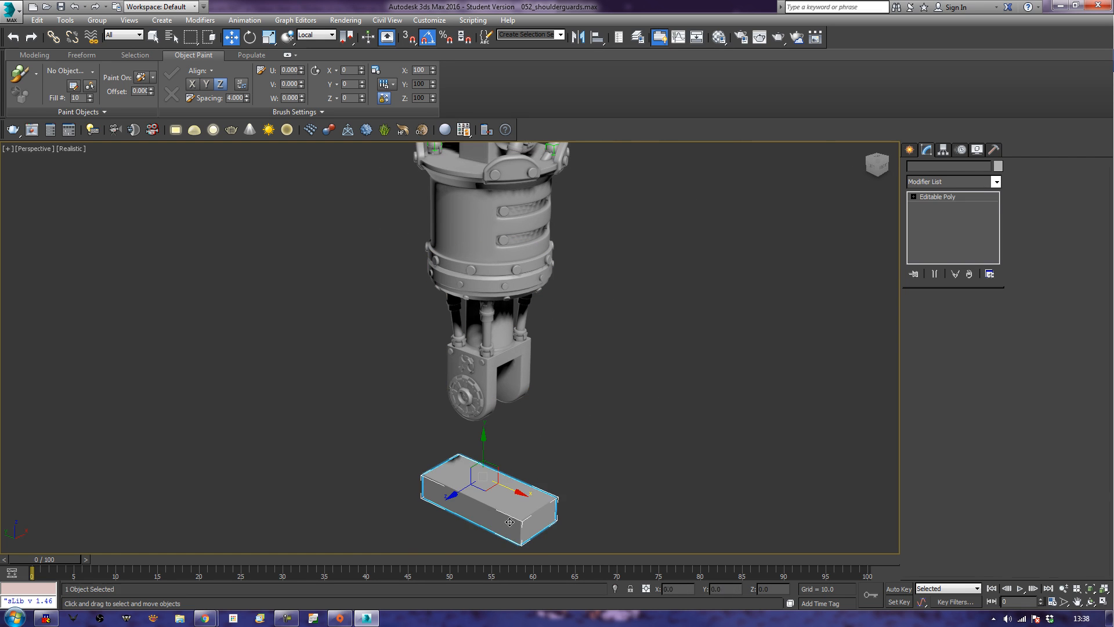
left_click(964, 313)
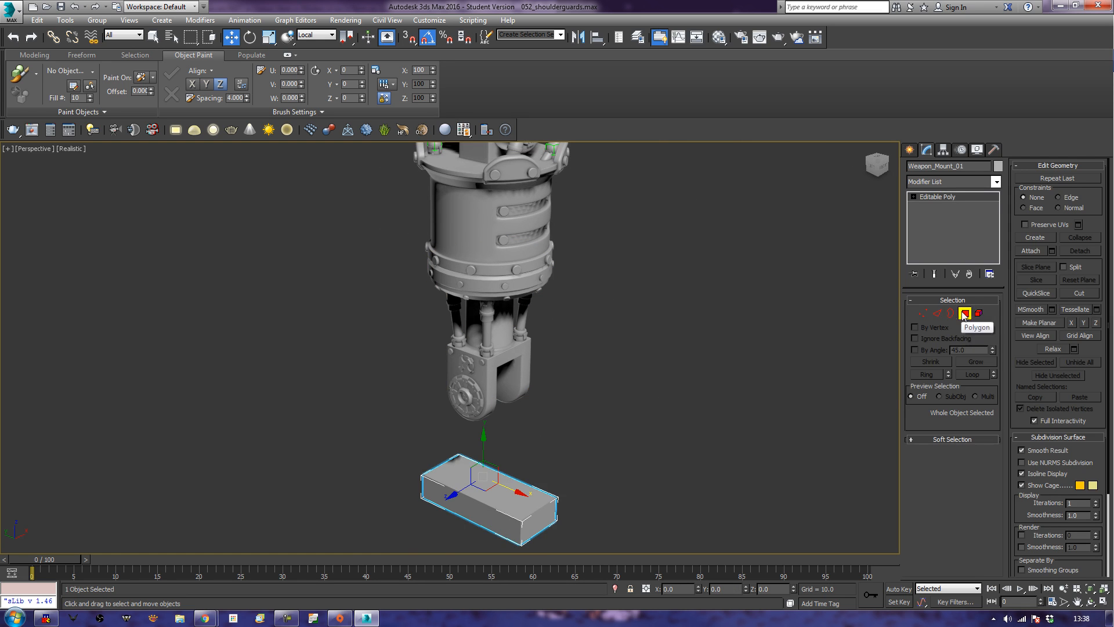
middle_click_drag(698, 433, 714, 355, "alt")
middle_click_drag(629, 421, 665, 320)
left_click(507, 456)
left_click_drag(515, 426, 482, 445)
middle_click_drag(566, 439, 530, 518, "alt")
left_click(963, 313)
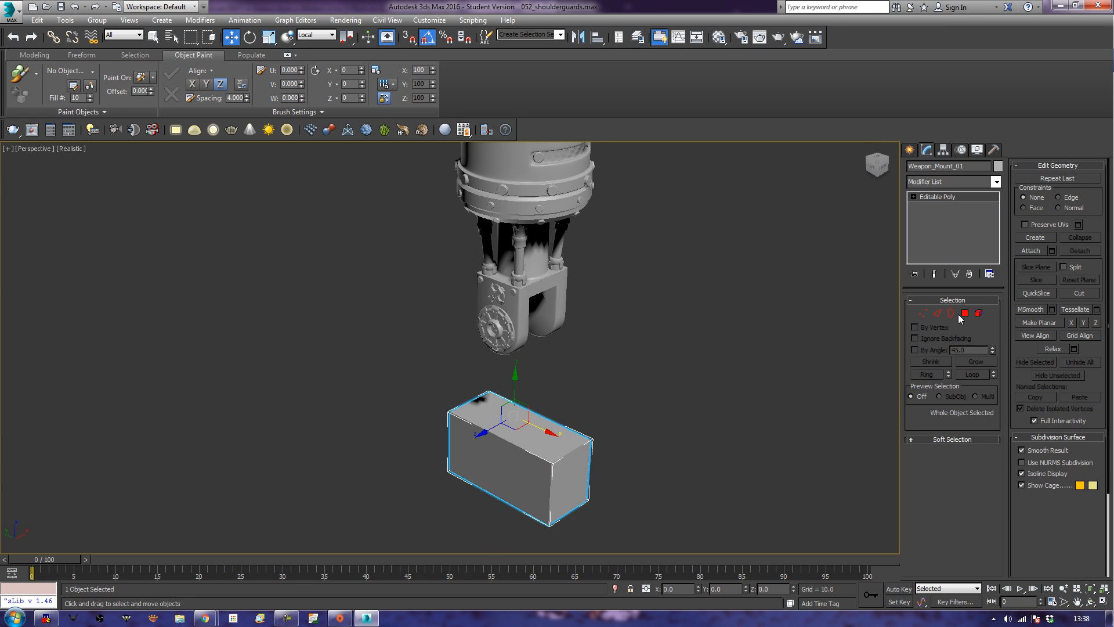
Try to create a cylinder between the prongs of the neck fork.
middle_click_drag(754, 446, 667, 453)
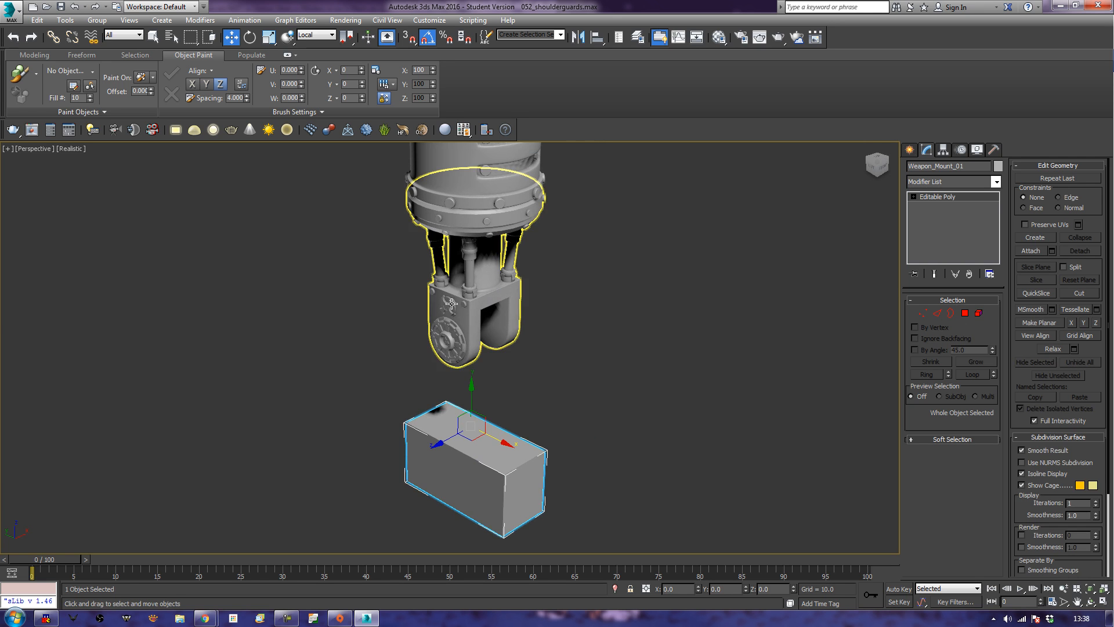
left_click(458, 321)
mouse_move(650, 366)
middle_mouse_down()
mouse_move(620, 357)
mouse_move(656, 325)
mouse_move(488, 361)
mouse_move(503, 377)
mouse_move(539, 372)
middle_mouse_up()
key("F3")
scroll(540, 372, "up", 3)
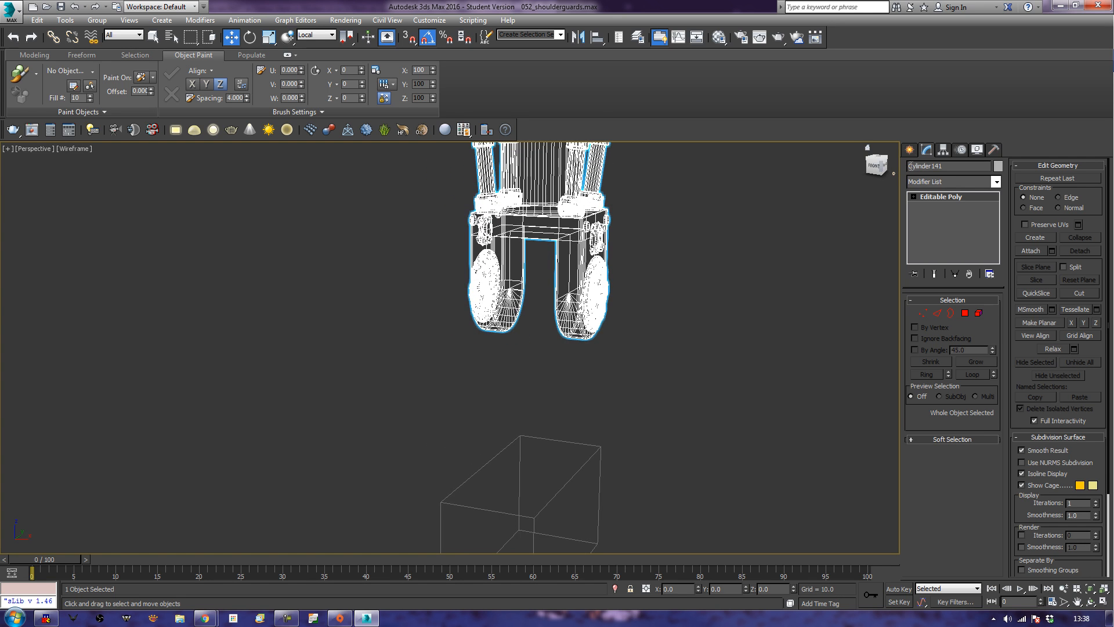
left_click(910, 152)
left_click(924, 249)
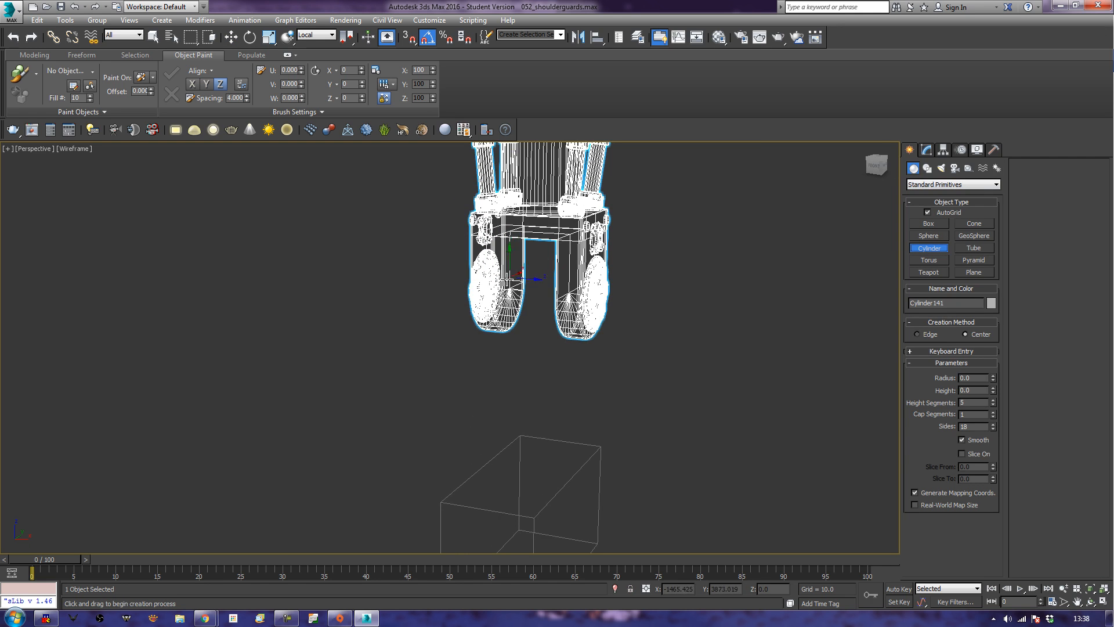
left_click_drag(506, 281, 507, 314)
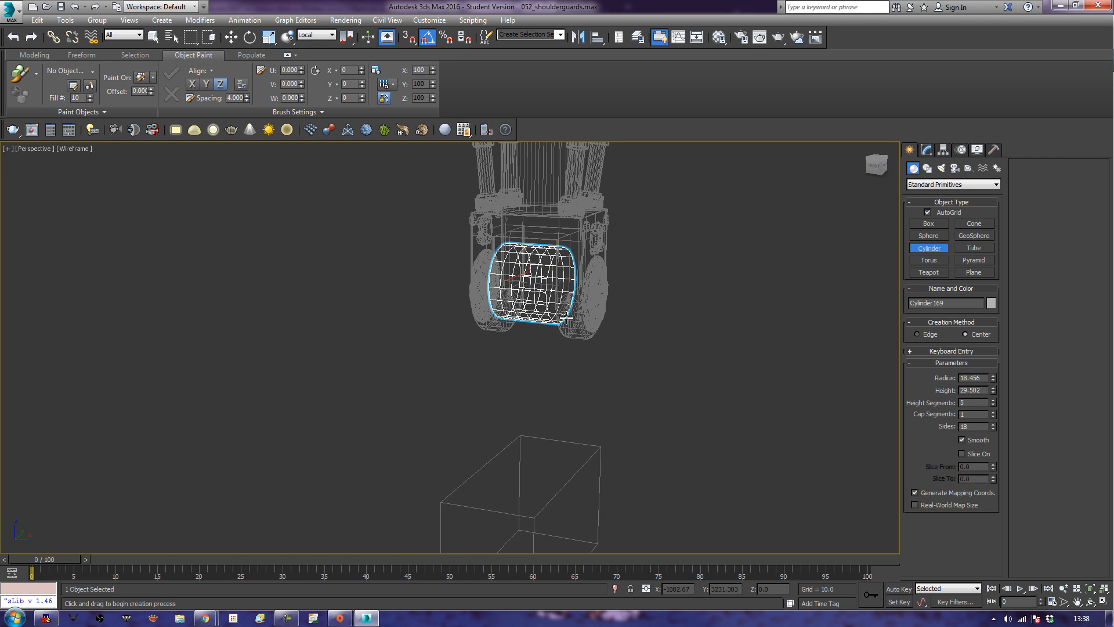
key("F3")
middle_click_drag(457, 395, 485, 400, "alt")
key("w")
mouse_move(574, 369)
middle_mouse_down()
mouse_move(539, 415)
mouse_move(657, 396)
mouse_move(606, 419)
mouse_move(568, 405)
mouse_move(572, 389)
middle_mouse_up()
left_click(603, 419)
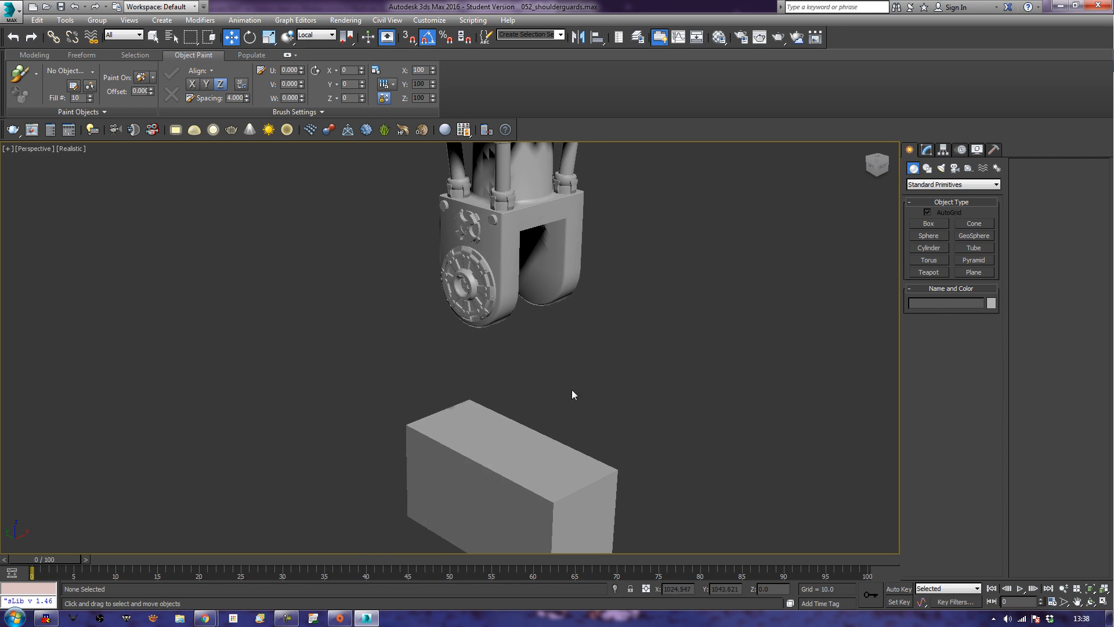
left_click(925, 239)
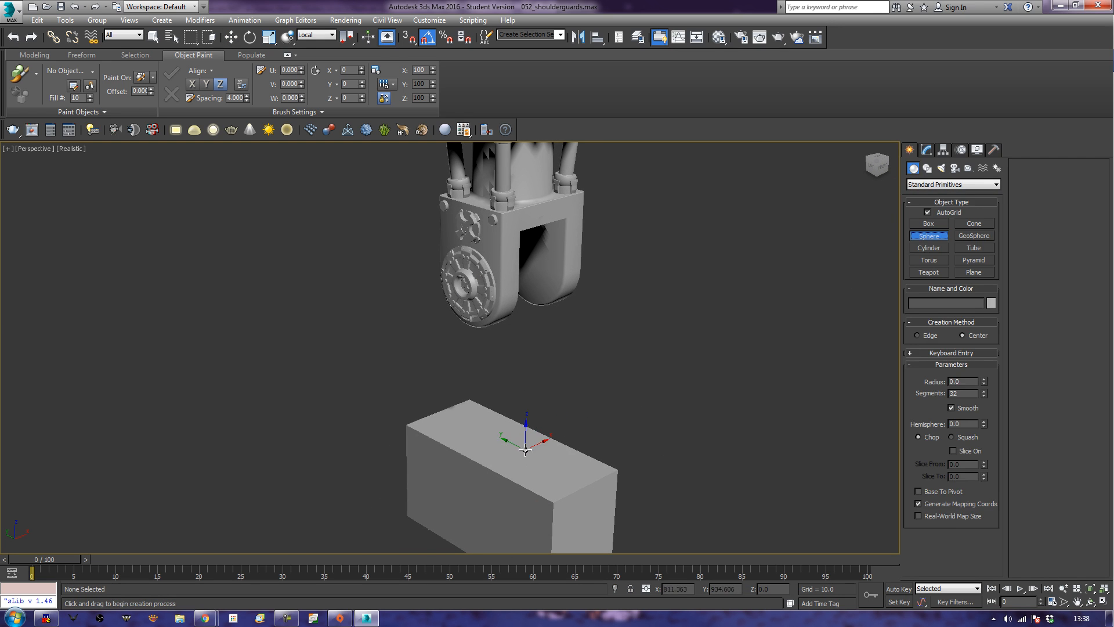
left_click_drag(526, 449, 531, 472)
key("w")
key("Delete")
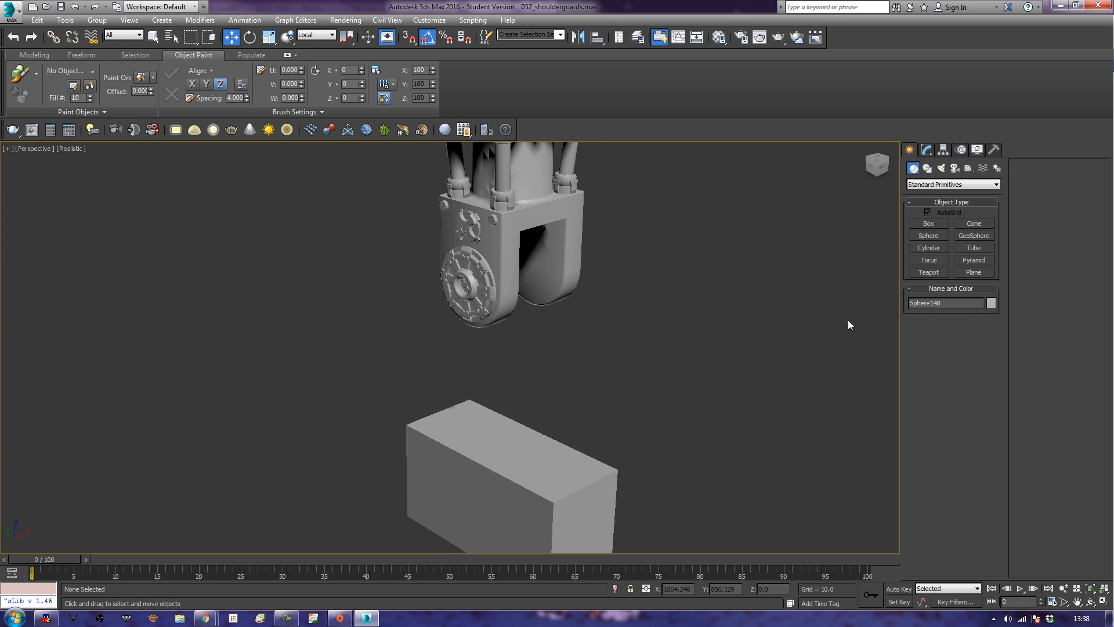
Create a cylinder about 26.3 in radius and 20.3 high on top of the mount box, with 1 height segment.
left_click(928, 248)
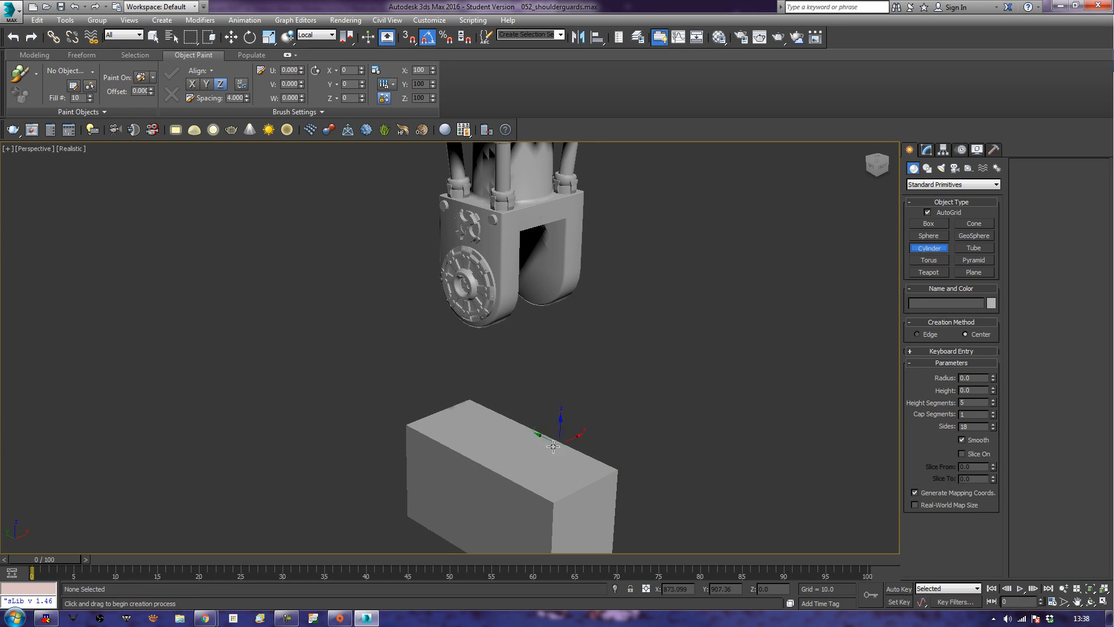
left_click_drag(517, 451, 519, 477)
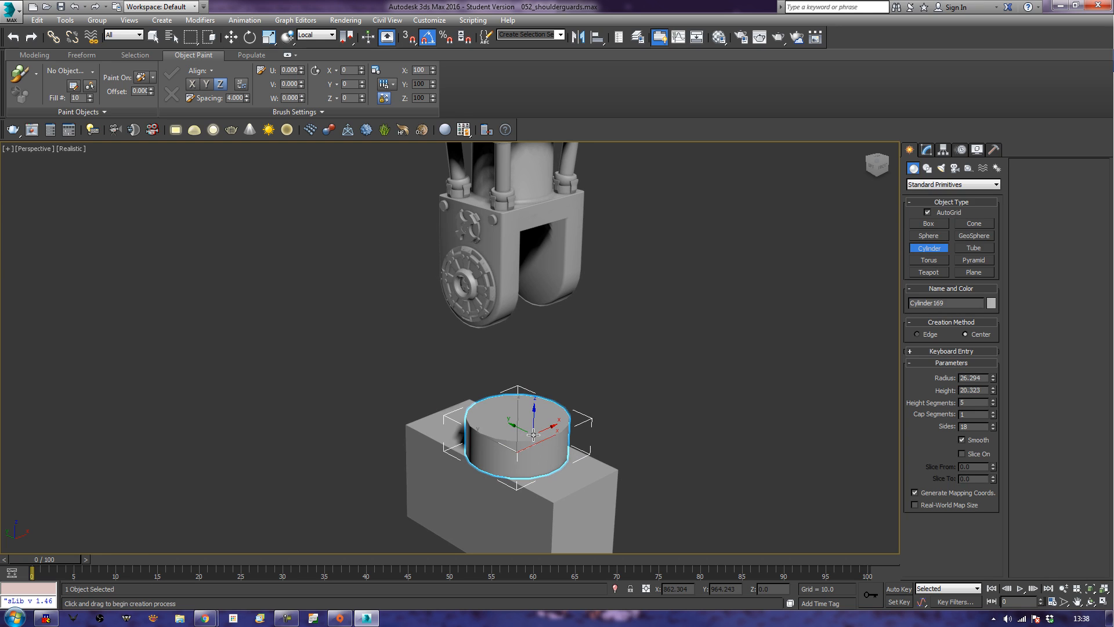
key("w")
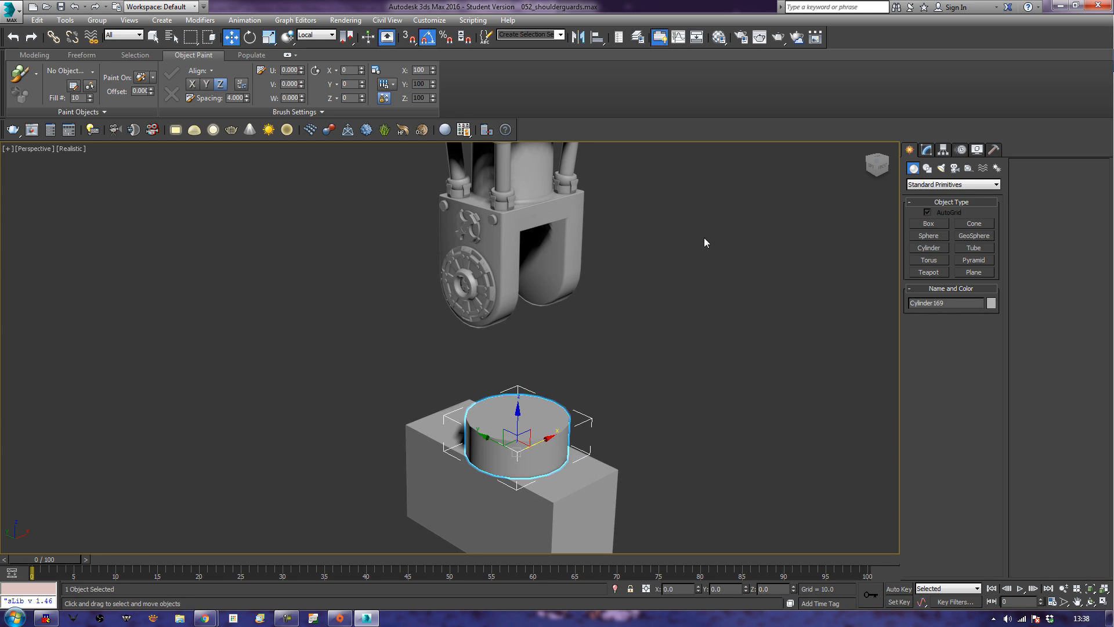
left_click(927, 149)
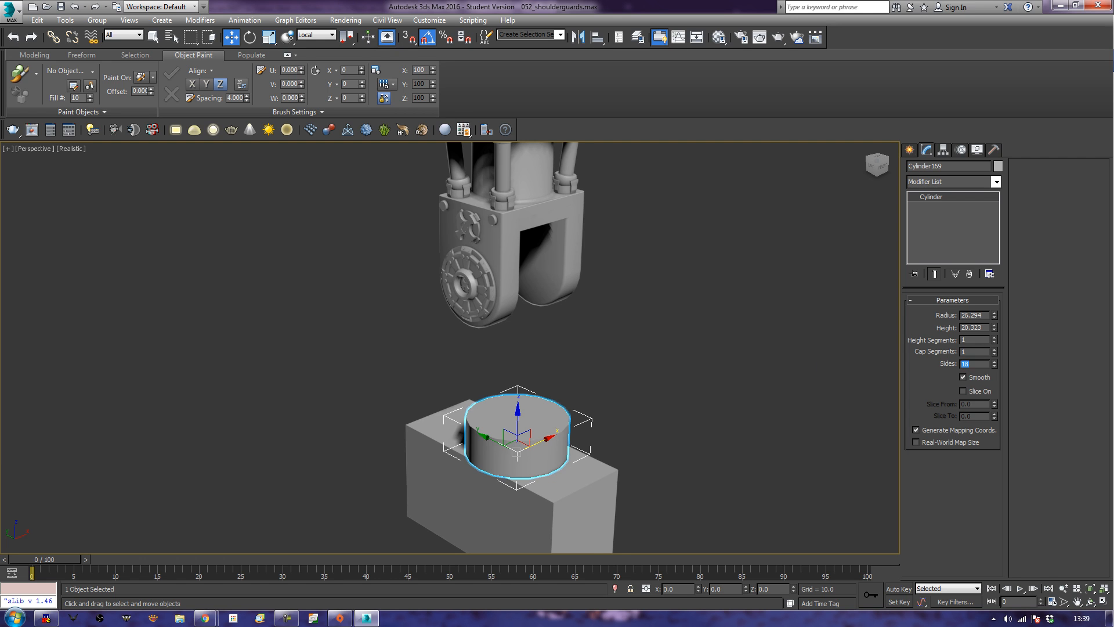
Rotate the cylinder onto its side so its axis runs across the width of the mount box.
middle_click_drag(642, 419, 684, 382)
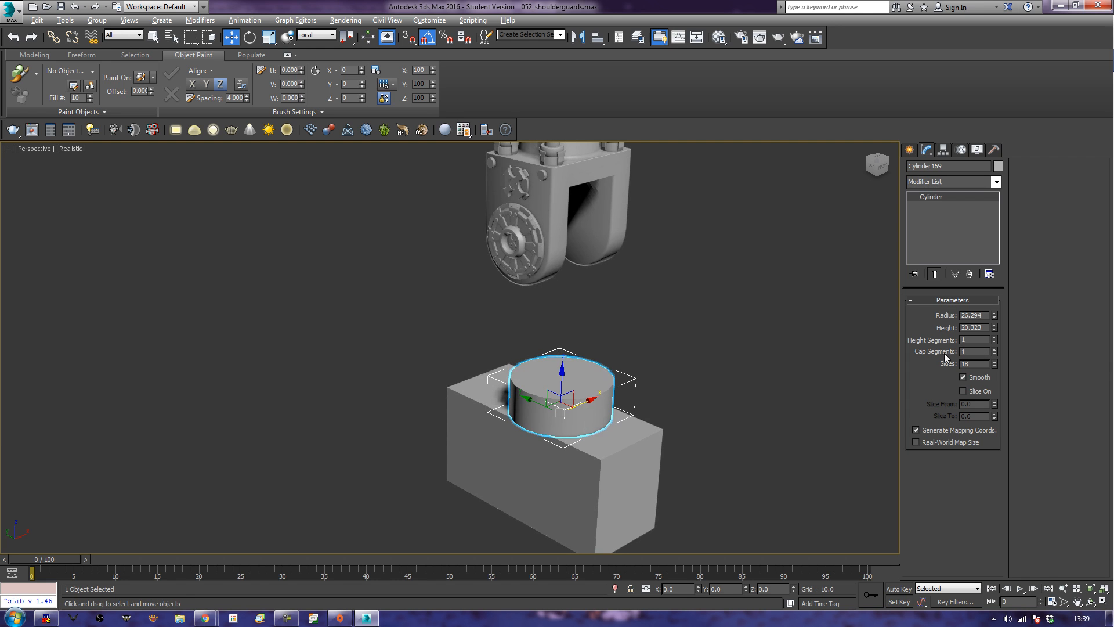
middle_click_drag(692, 385, 673, 382, "alt")
key("e")
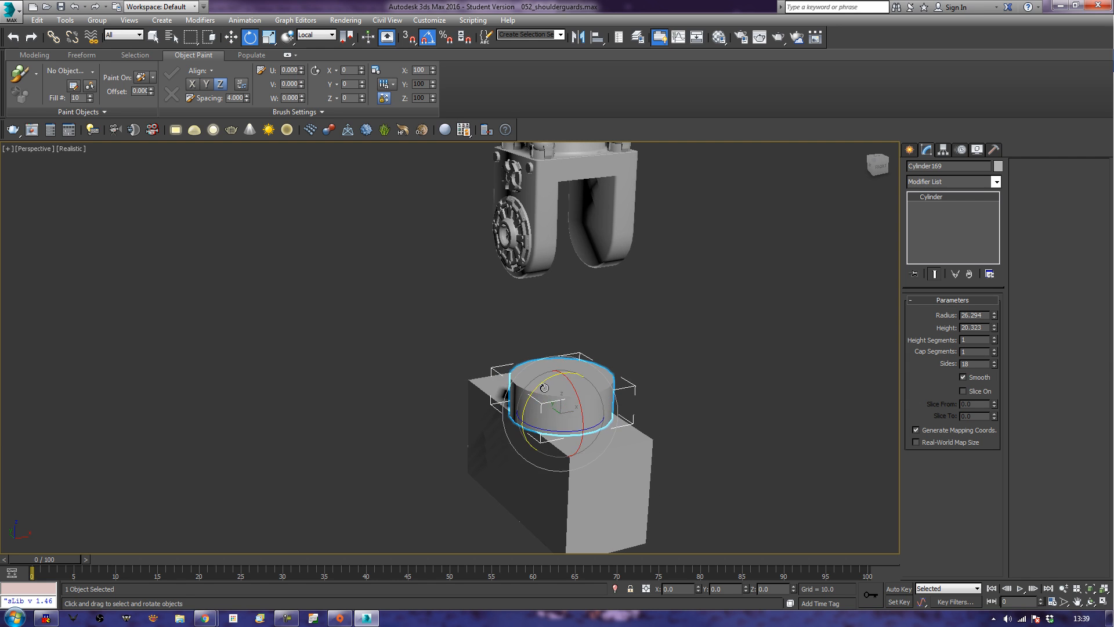
left_click_drag(542, 388, 501, 402)
Move the cylinder up from the mount box into the gap between the neck fork's prongs in the front view.
key("f")
key("z")
scroll(595, 388, "down", 3)
middle_click_drag(549, 418, 629, 467)
scroll(596, 387, "down", 1)
scroll(602, 386, "up", 2)
scroll(603, 384, "down", 1)
scroll(630, 471, "down", 2)
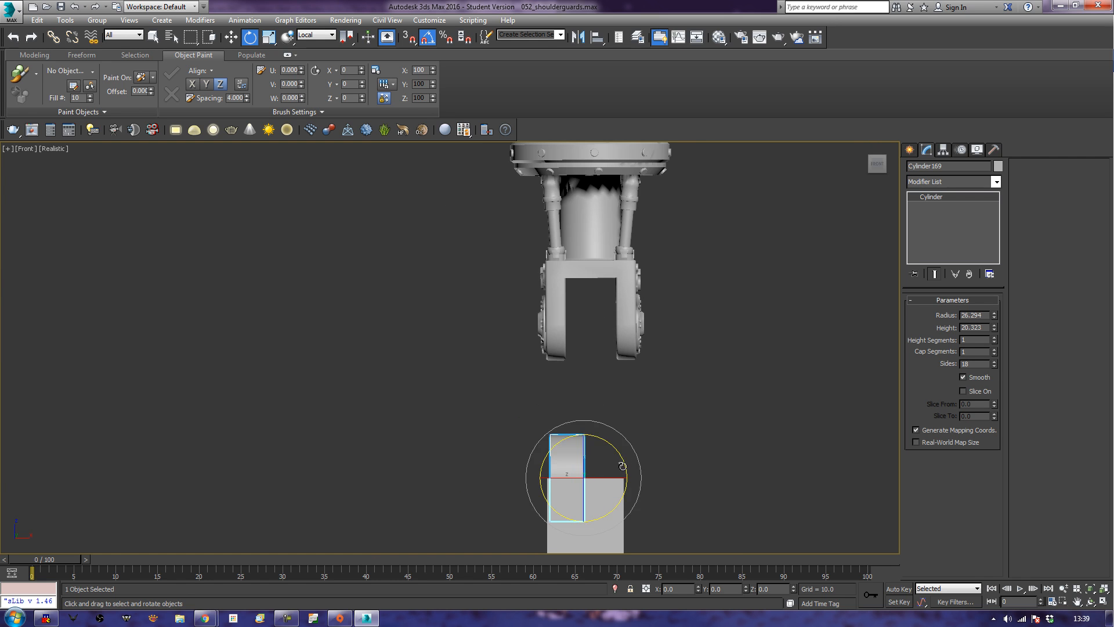
key("w")
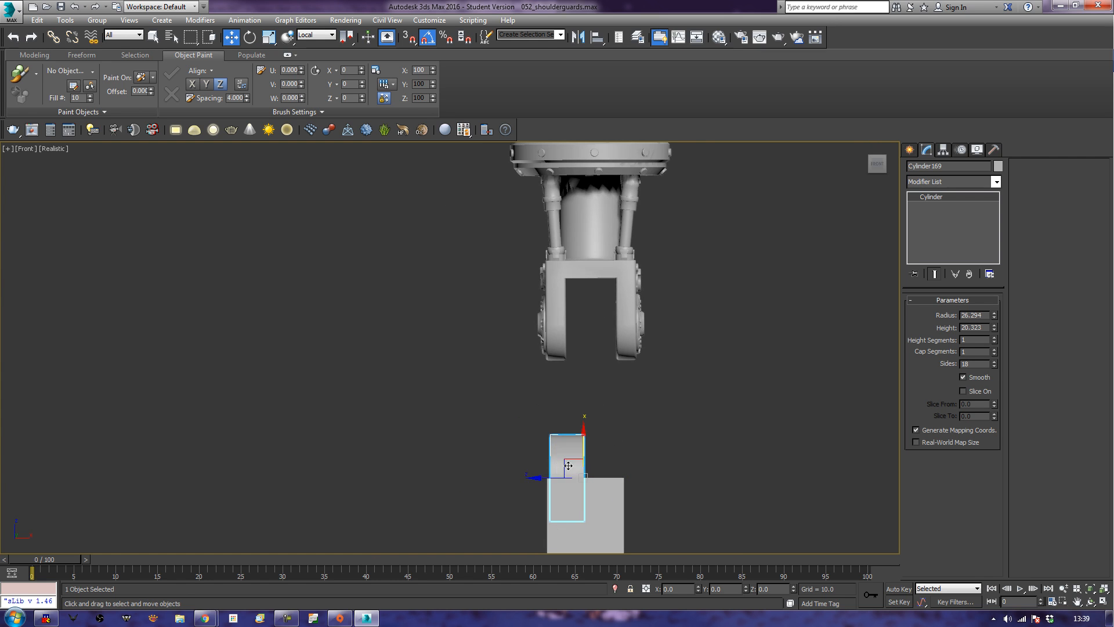
left_click_drag(567, 458, 595, 320)
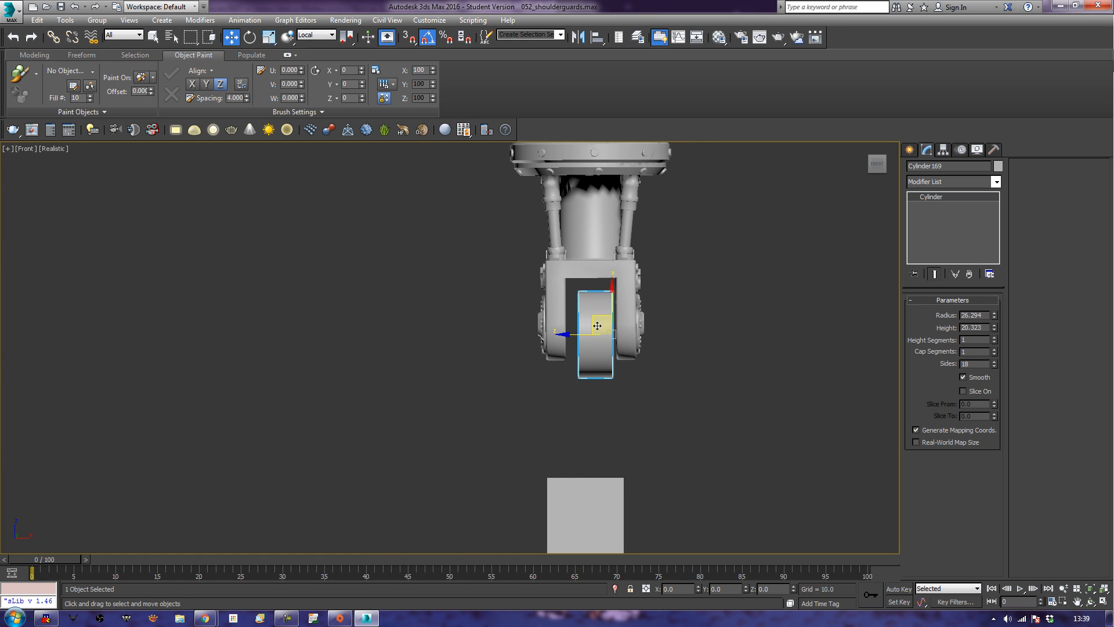
Raise the cylinder to the centre level of the fork's round discs and set its end against the right prong's inner face.
key("F3")
scroll(638, 408, "up", 5)
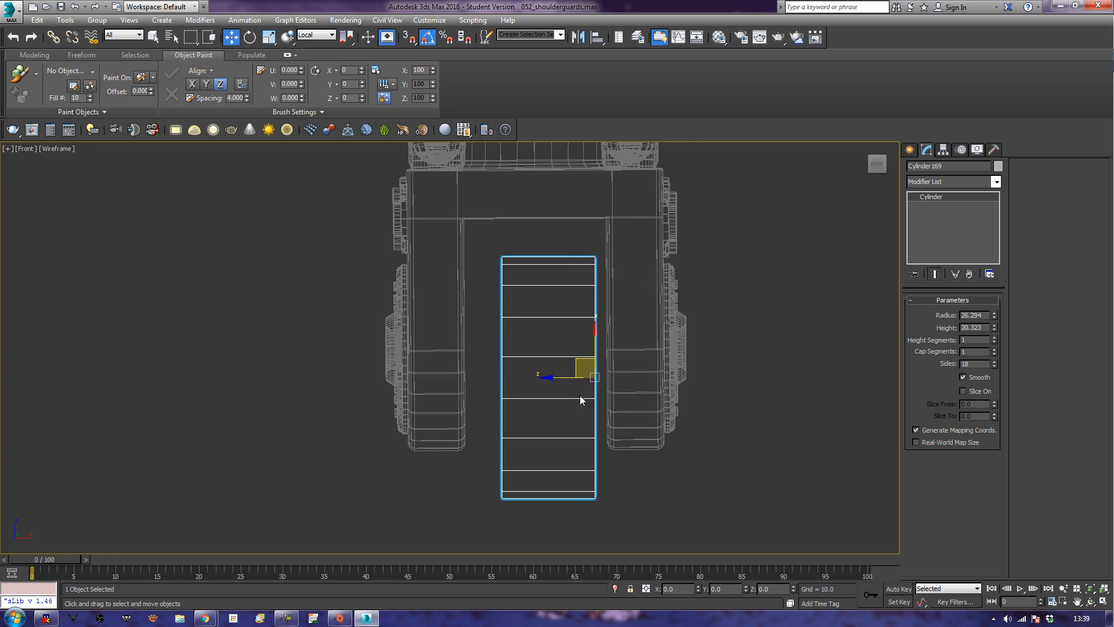
left_click_drag(574, 362, 583, 334)
scroll(545, 458, "up", 4)
scroll(580, 386, "up", 3)
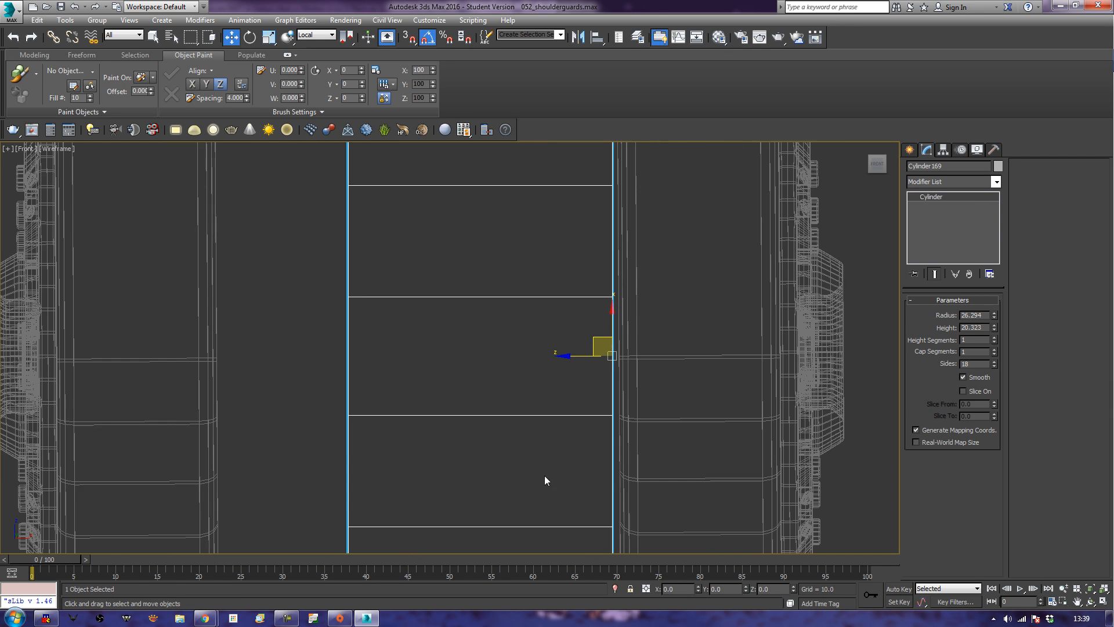
left_click_drag(570, 357, 575, 357)
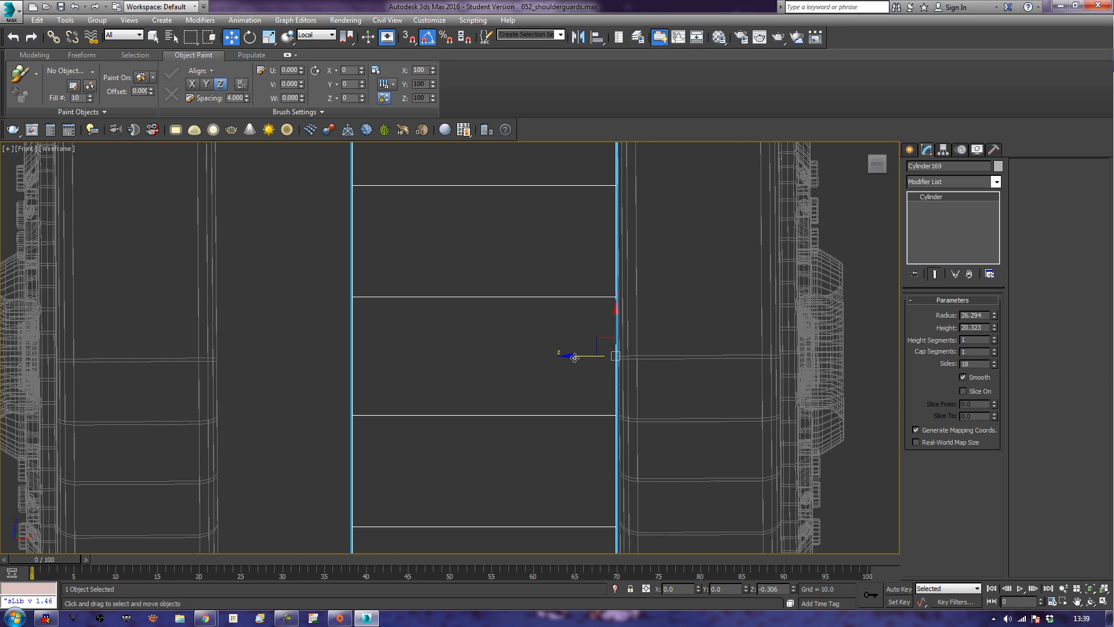
scroll(487, 395, "down", 4)
Convert the cylinder between the fork prongs to an Editable Poly.
middle_click_drag(474, 404, 517, 401)
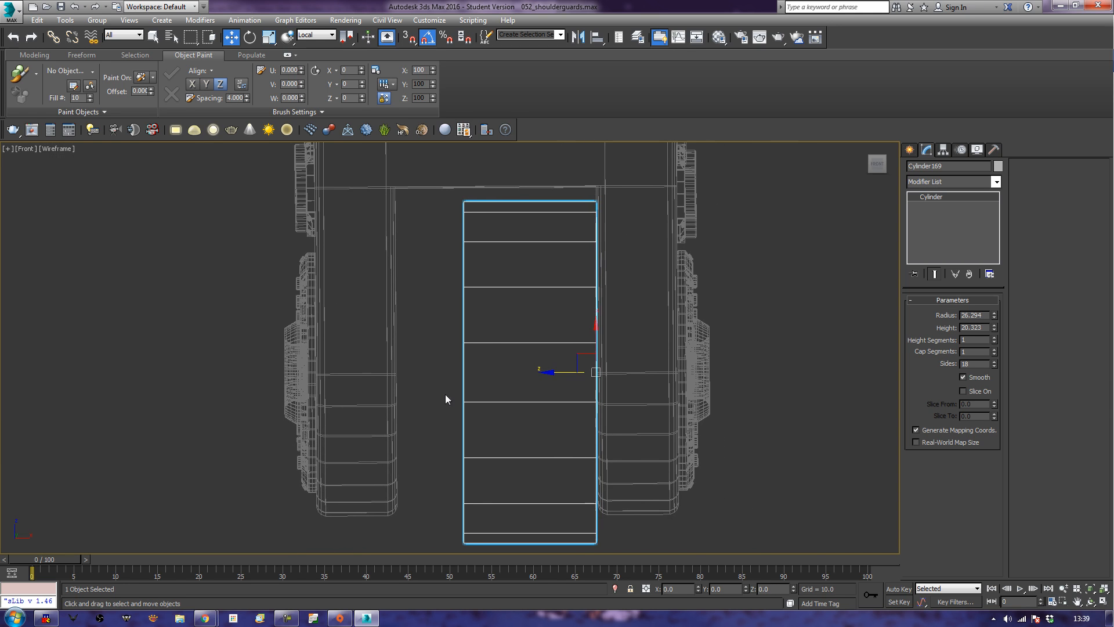
right_click(503, 383)
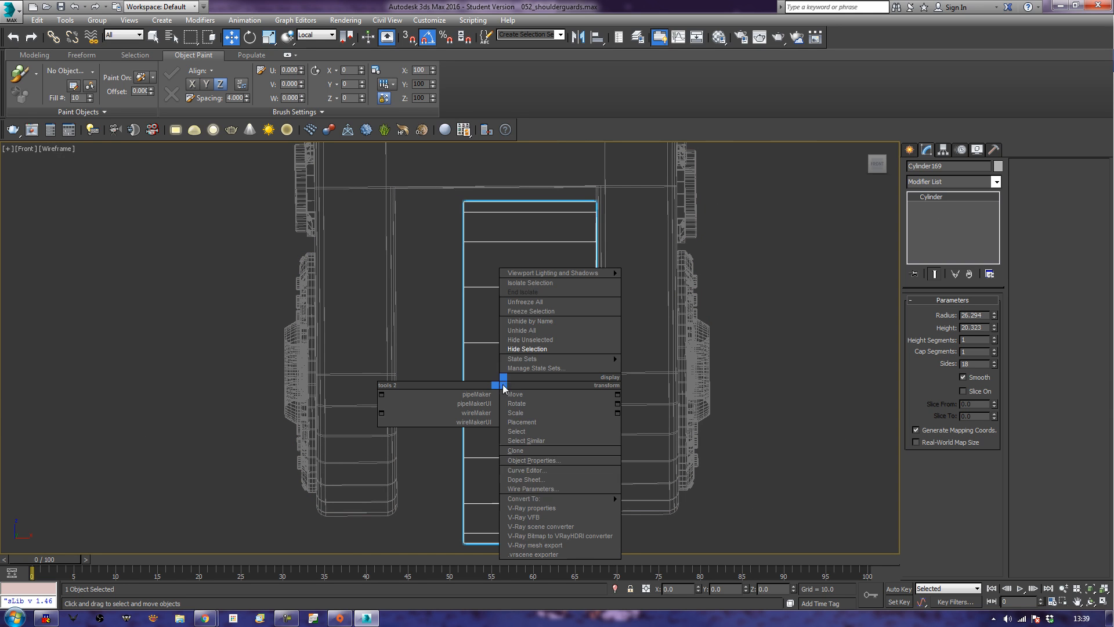
mouse_move(604, 498)
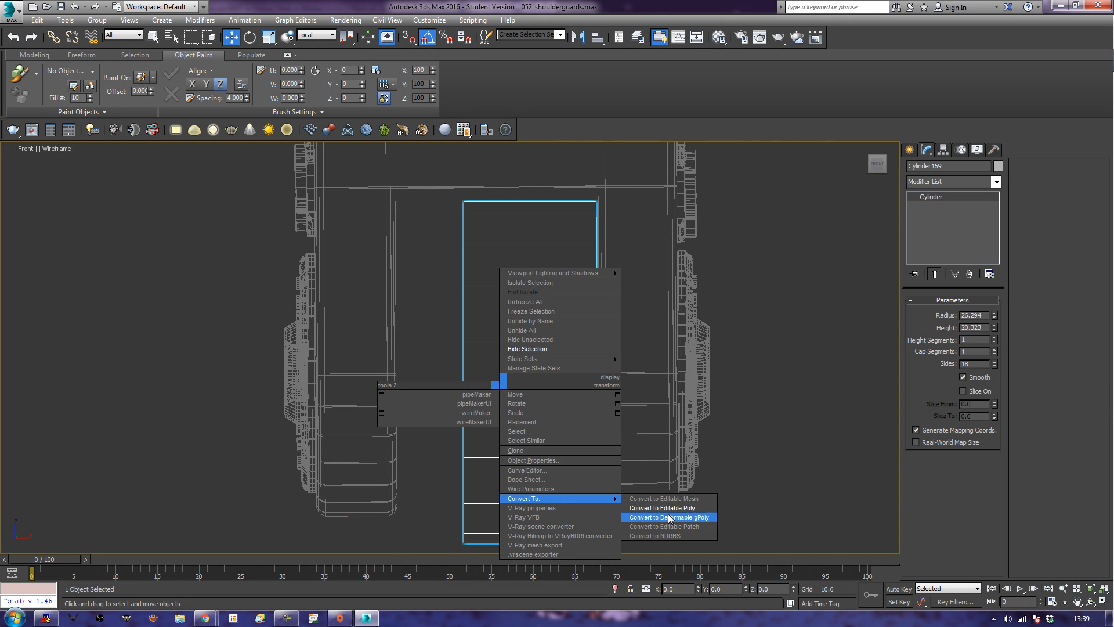
left_click(661, 508)
middle_click_drag(593, 501, 612, 489)
scroll(612, 489, "down", 2)
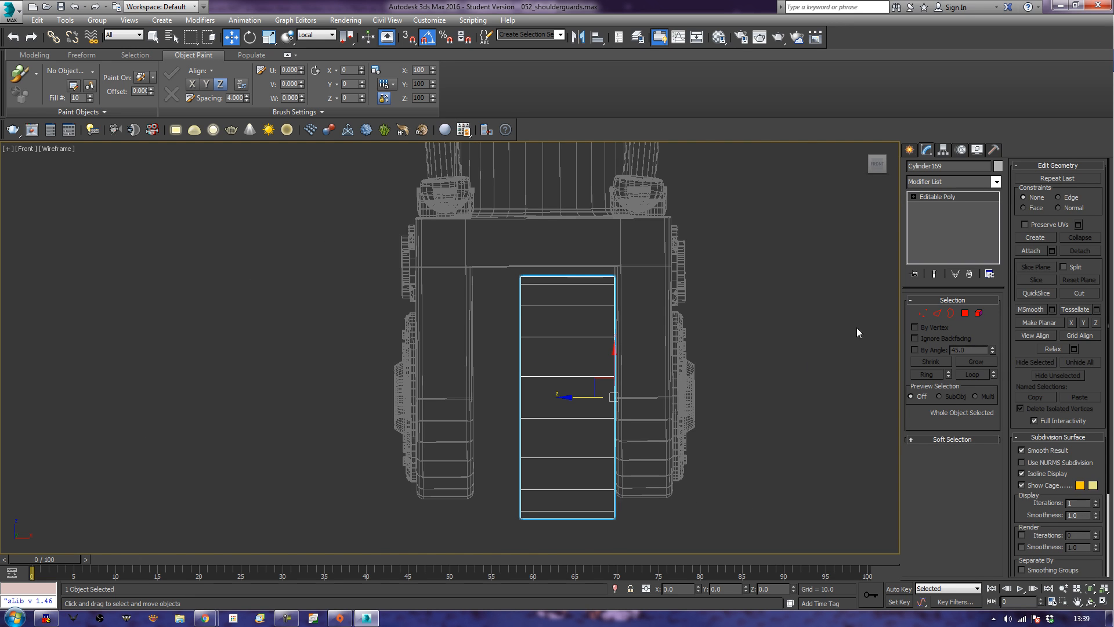
Widen the cylinder to fill the fork gap by moving its left-end vertices to the left prong's inner face.
left_click(922, 316)
left_click_drag(401, 241, 597, 518)
left_click_drag(550, 400, 504, 416)
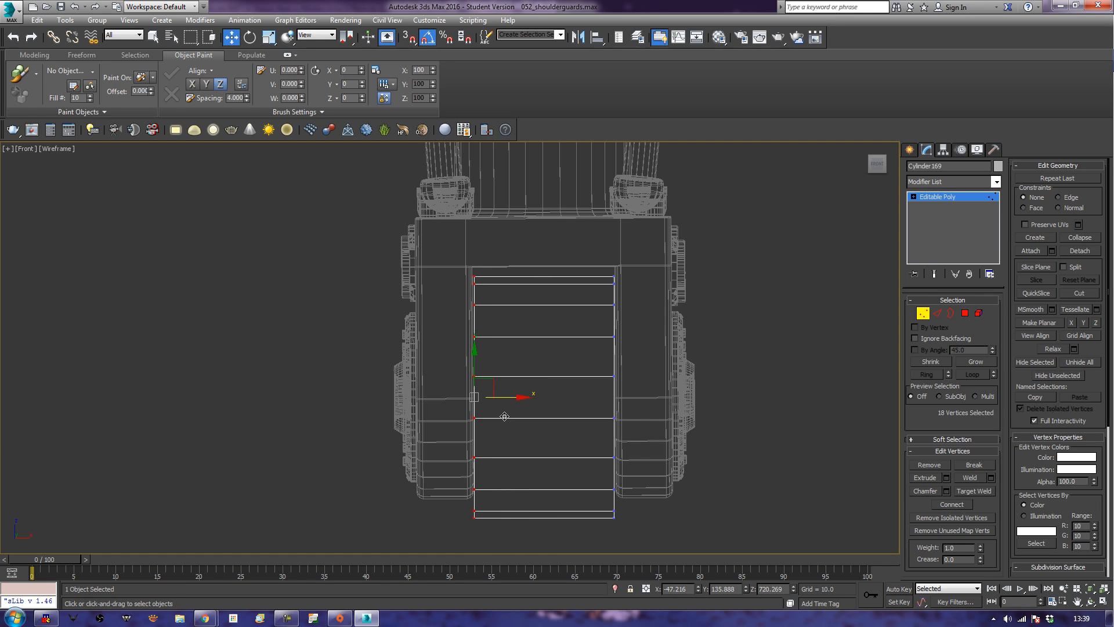
left_click(922, 314)
Center the cylinder's pivot to the object.
middle_click_drag(723, 447, 738, 401)
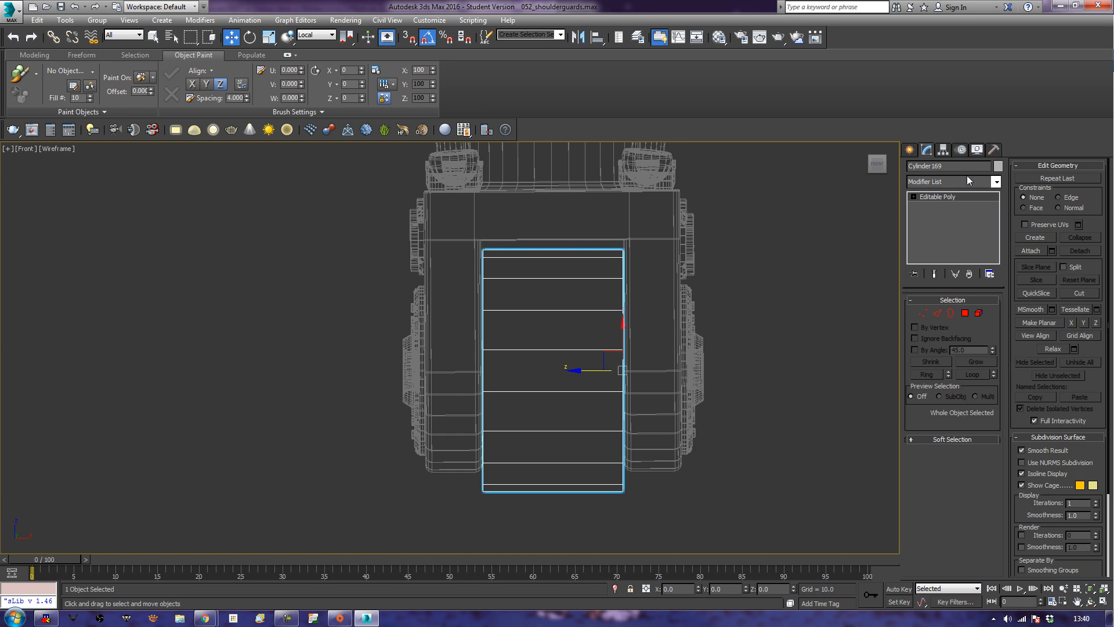
left_click(943, 149)
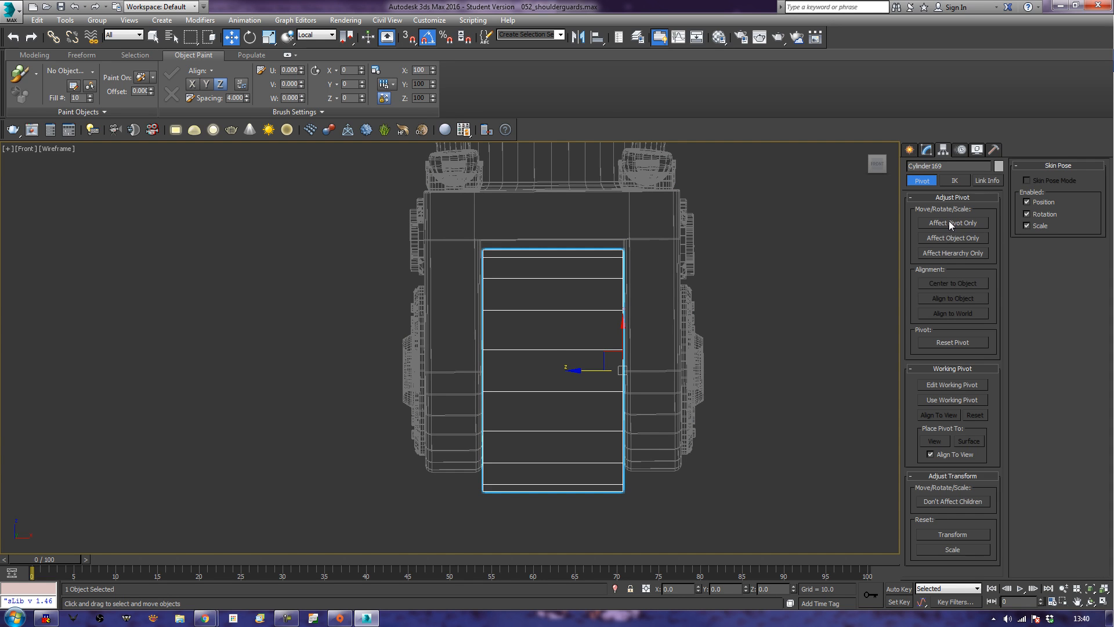
left_click(949, 224)
left_click(945, 284)
left_click(944, 224)
Move the cylinder about 11.8 along its local Y axis to centre it on the fork's round disc in the left view.
key("p")
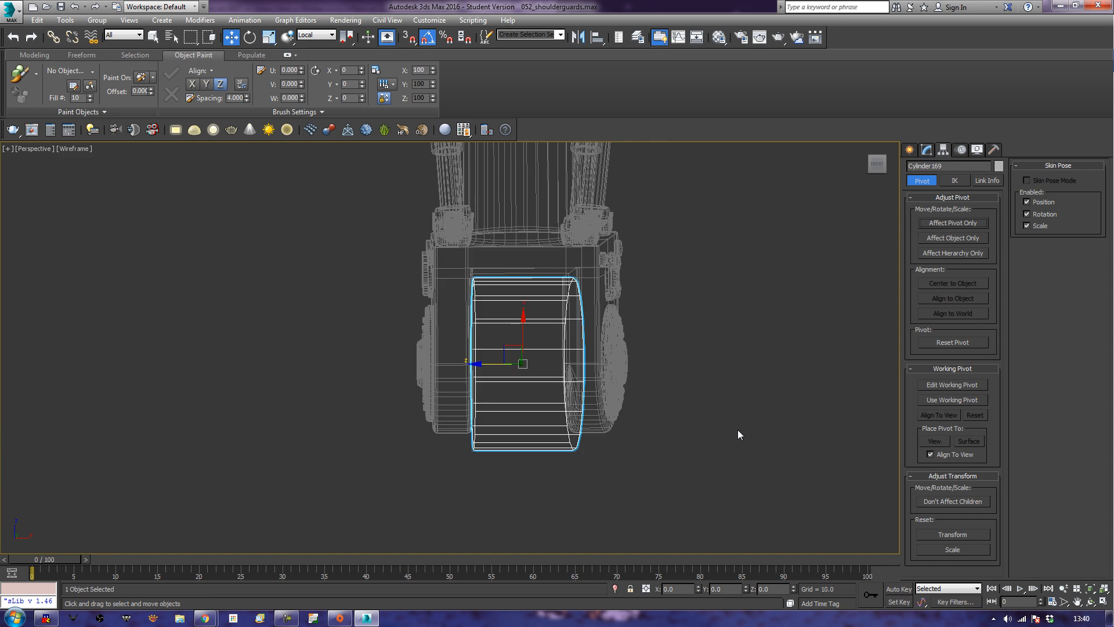
scroll(739, 435, "up", 5)
key("F3")
scroll(719, 445, "down", 5)
middle_click_drag(719, 444, 697, 427, "alt")
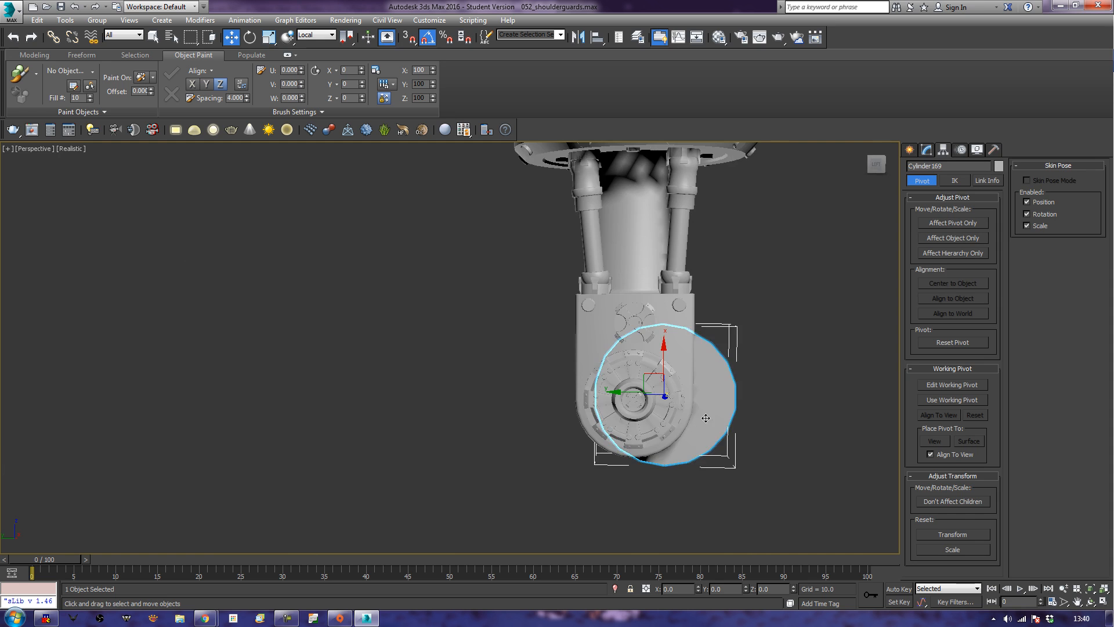
key("l")
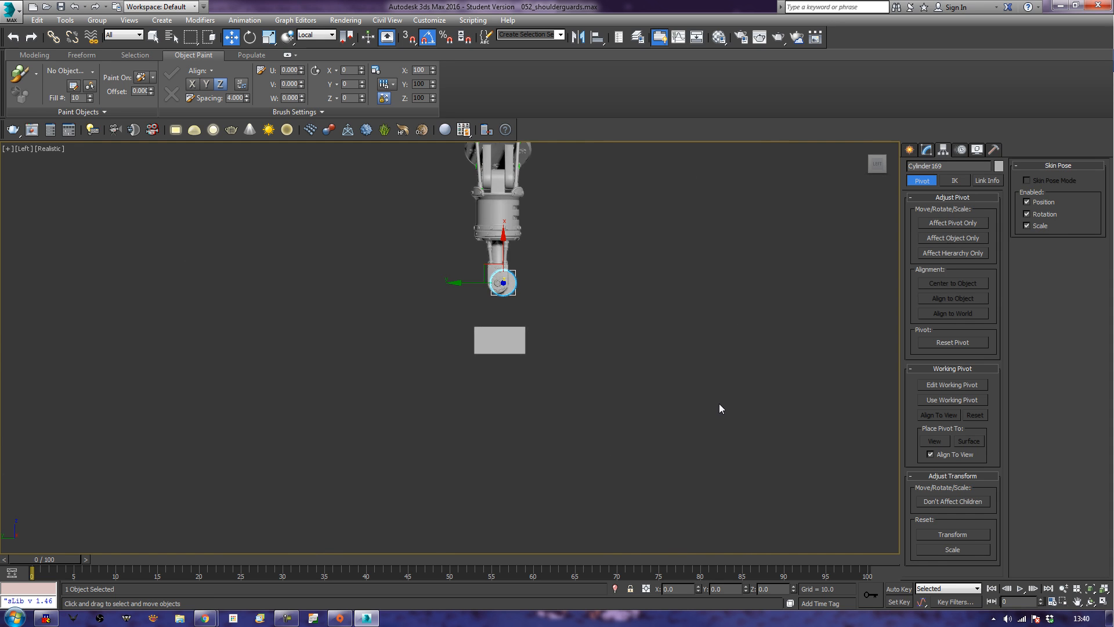
key("z")
mouse_move(596, 369)
middle_mouse_down()
mouse_move(716, 403)
mouse_move(689, 380)
middle_mouse_up()
key("F3")
left_click_drag(573, 391, 497, 374)
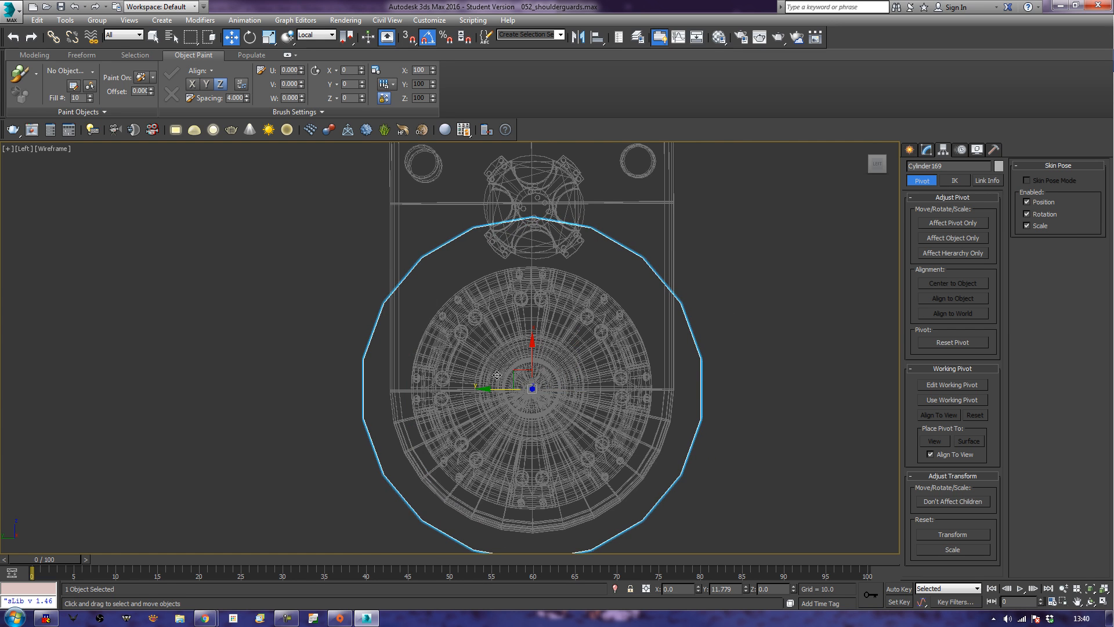
Examine the cylinder's fit between the fork prongs in perspective, shaded with edged faces.
key("p")
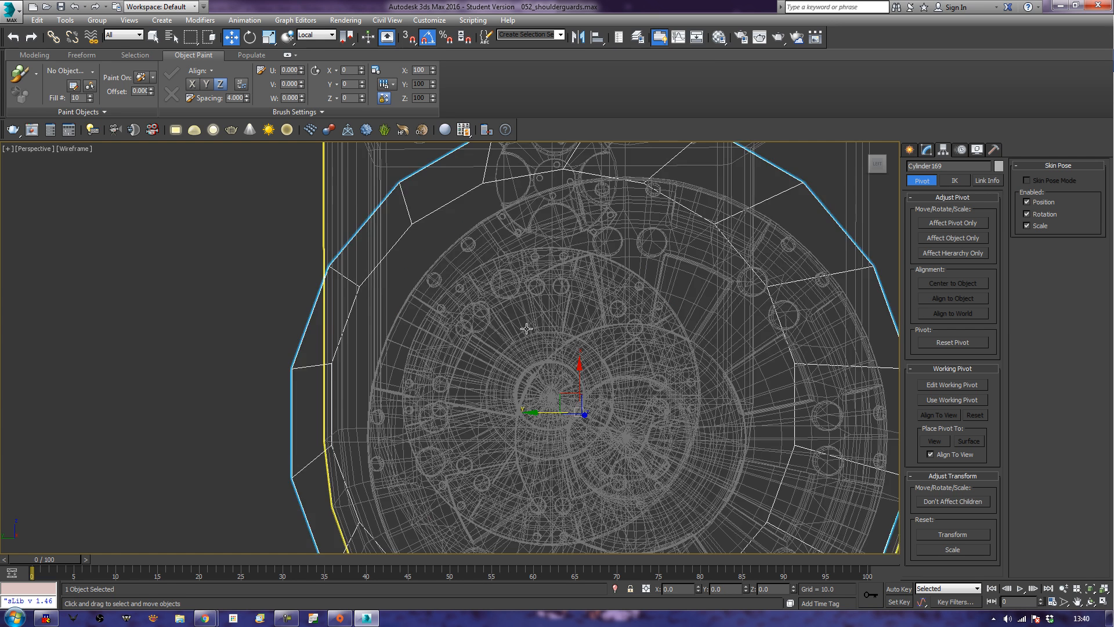
key("z")
scroll(609, 360, "down", 5)
mouse_move(671, 380)
middle_mouse_down("alt")
mouse_move(637, 402)
mouse_move(626, 390)
mouse_move(734, 385)
mouse_move(791, 368)
mouse_move(570, 378)
mouse_move(648, 390)
mouse_move(544, 398)
mouse_move(594, 396)
middle_mouse_up("alt")
key("F3")
scroll(595, 395, "up", 3)
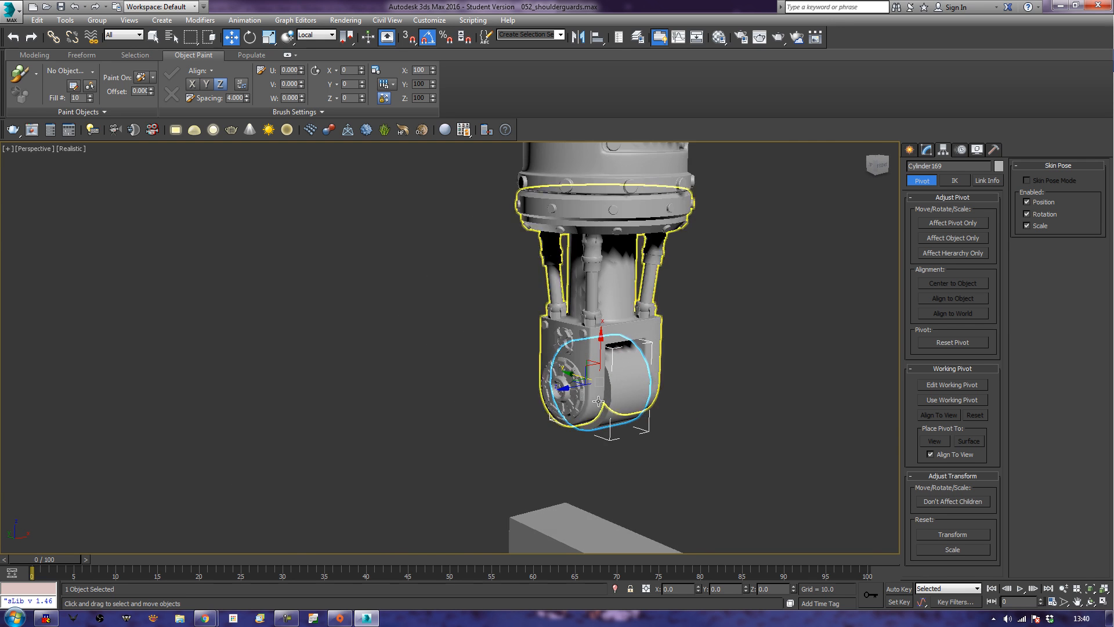
key("F4")
mouse_move(629, 458)
middle_mouse_down("alt")
mouse_move(577, 441)
mouse_move(622, 440)
middle_mouse_up("alt")
Delete the polygons on the lower part of the hinge cylinder in the front view.
key("f")
key("z")
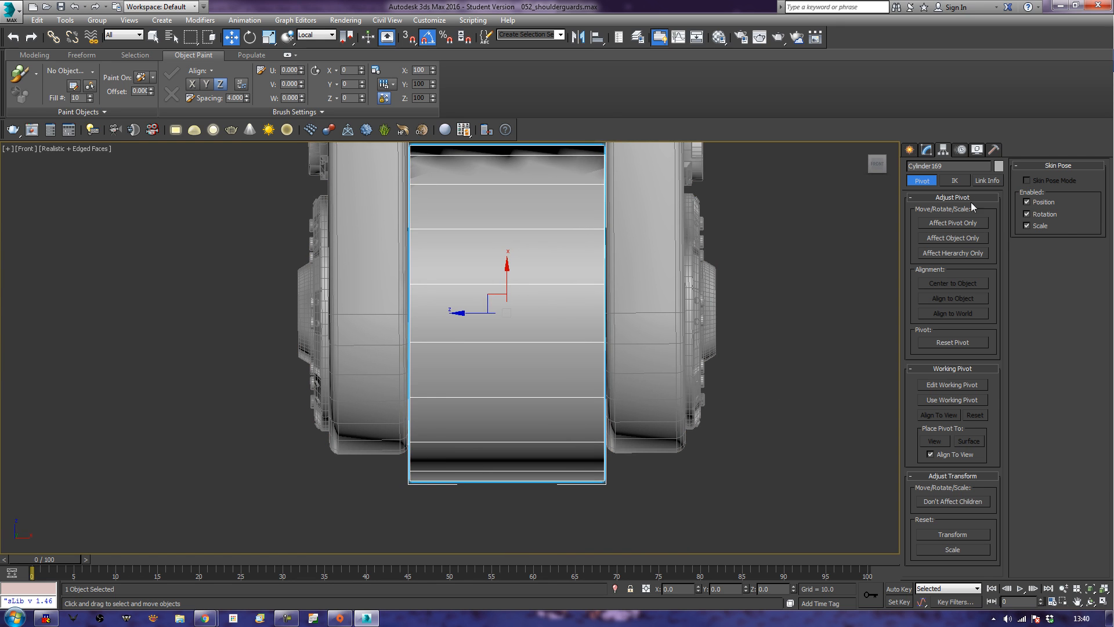
left_click(930, 150)
left_click(967, 312)
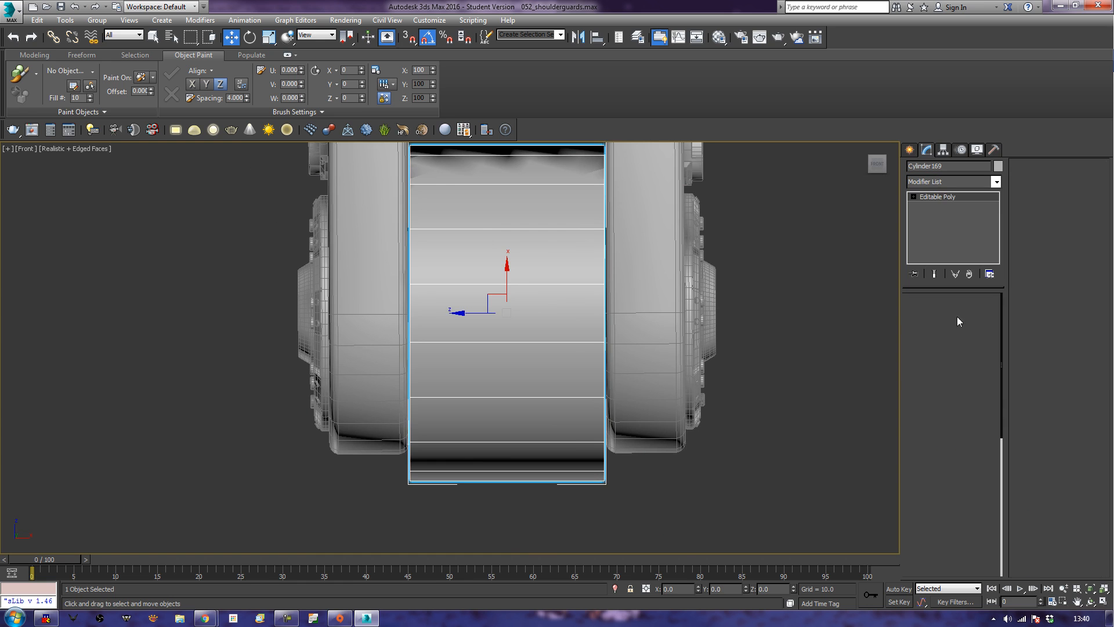
left_click_drag(707, 539, 308, 336)
left_click_drag(677, 235, 548, 298)
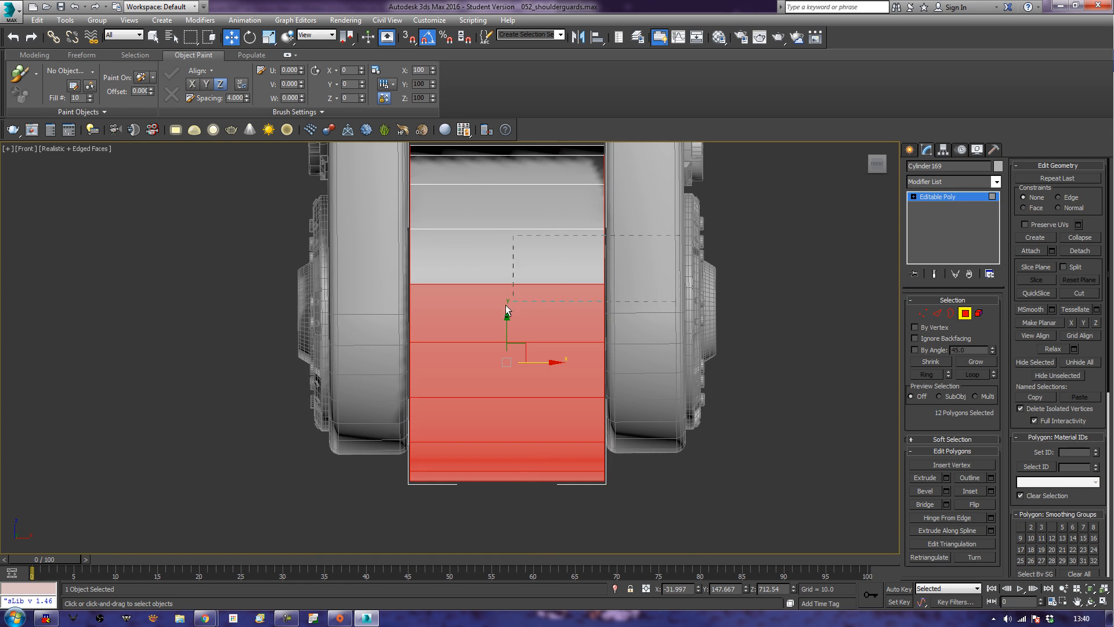
left_click_drag(371, 313, 371, 313, "alt")
left_click_drag(359, 385, 359, 385)
key("Delete")
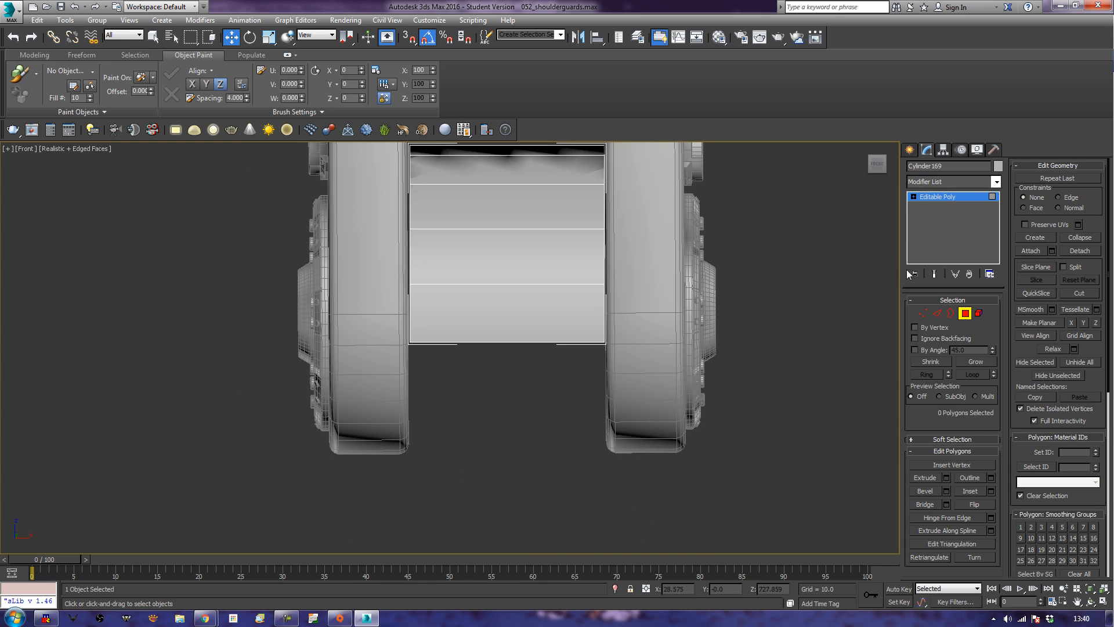
Connect the cylinder's lowest remaining side edges with a horizontal edge and delete the polygons below it.
left_click(936, 313)
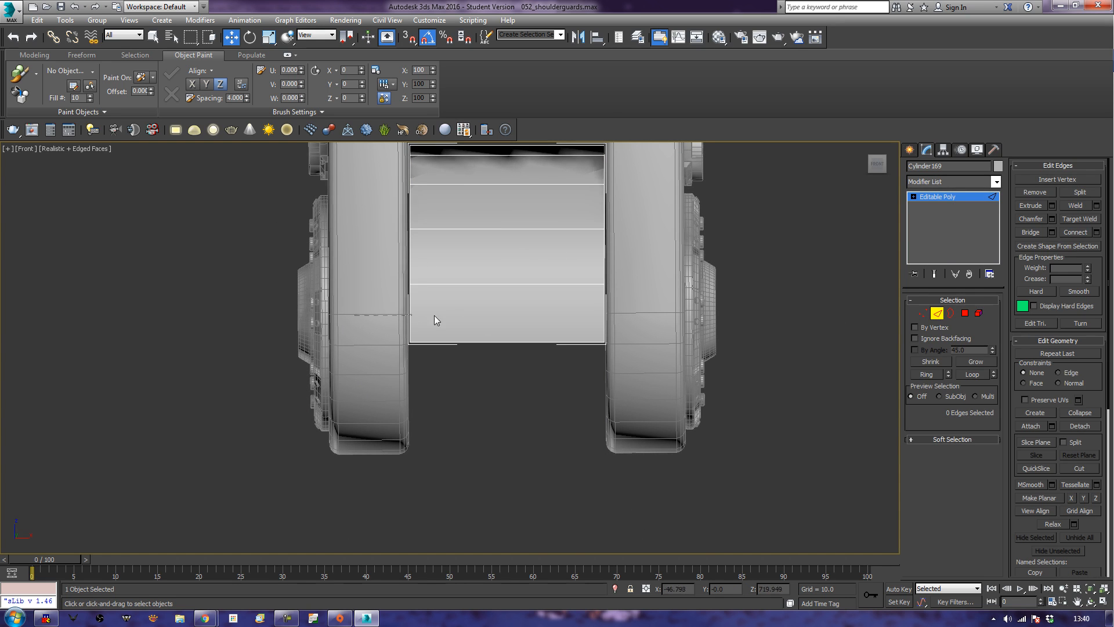
left_click_drag(615, 326, 615, 325)
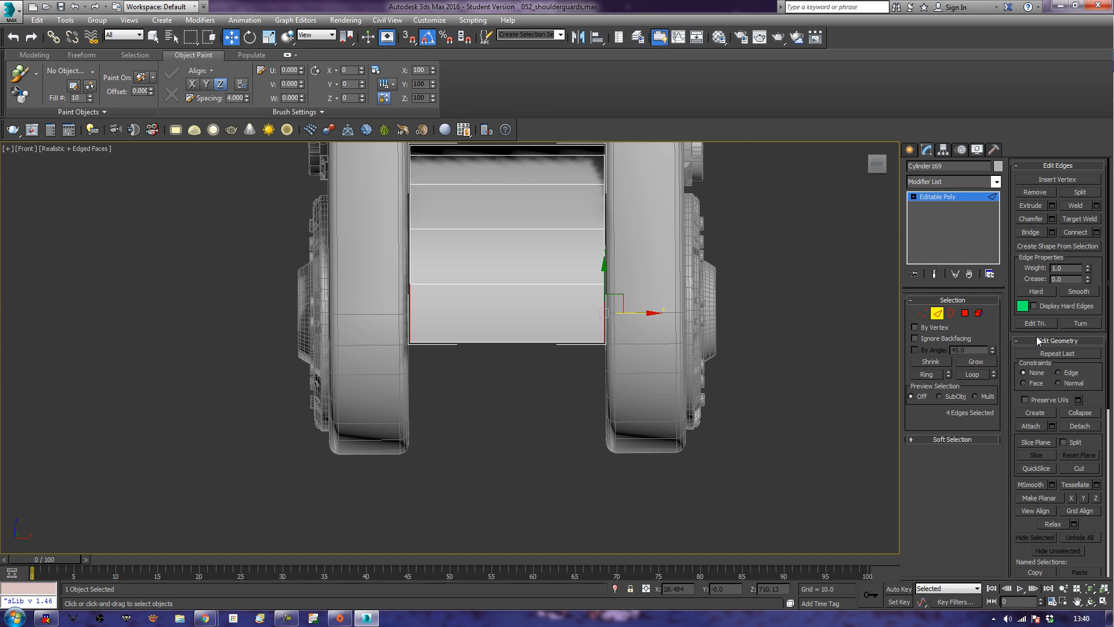
left_click(1067, 233)
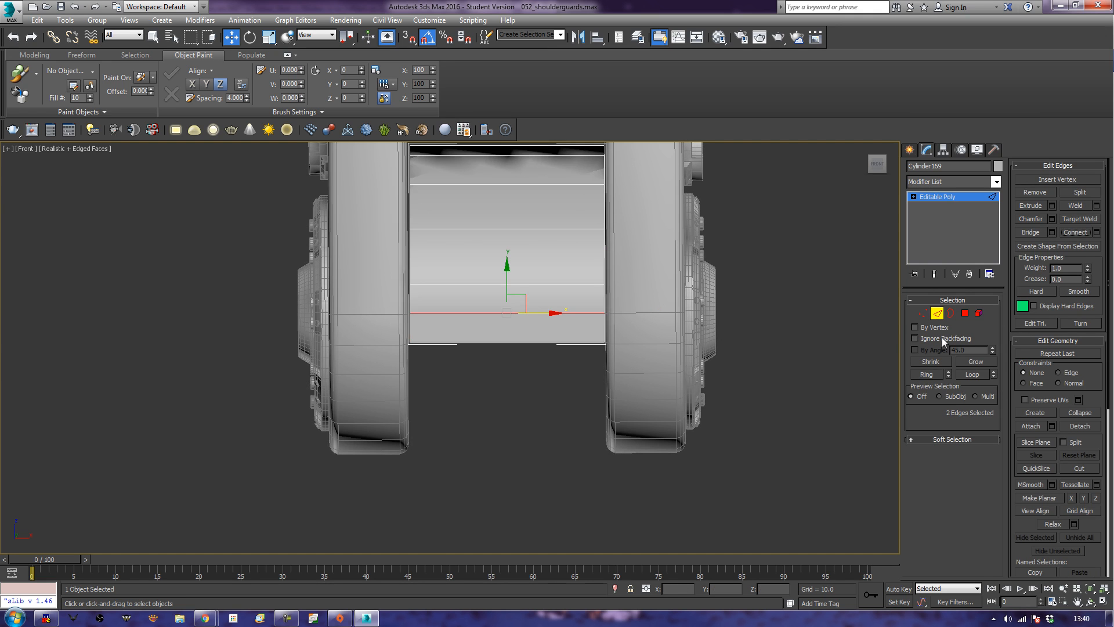
left_click(964, 314)
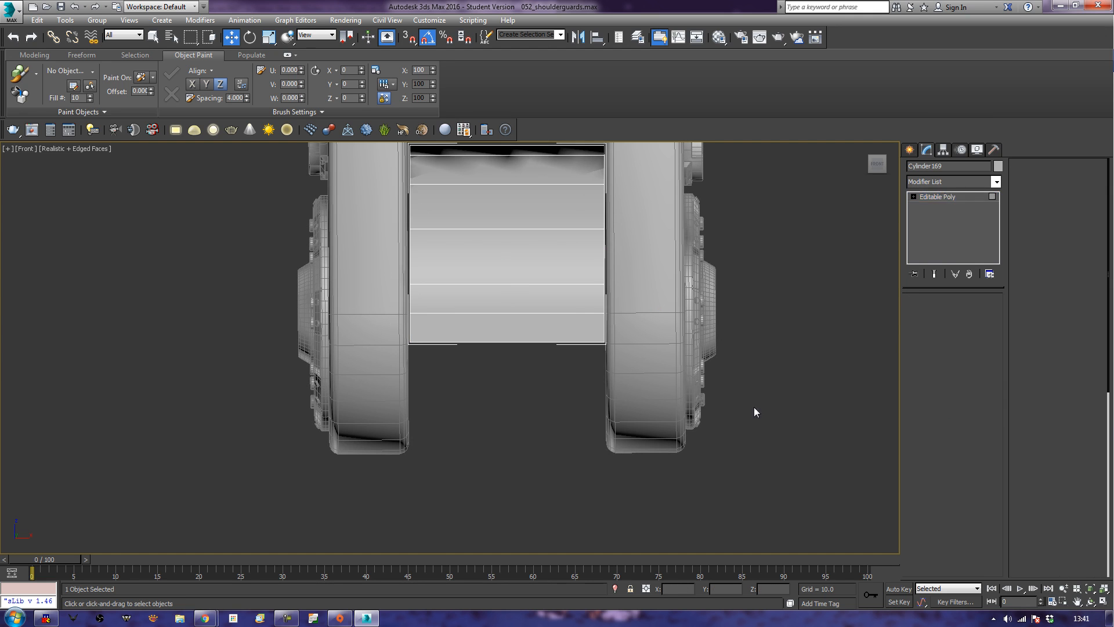
left_click(325, 326)
key("Delete")
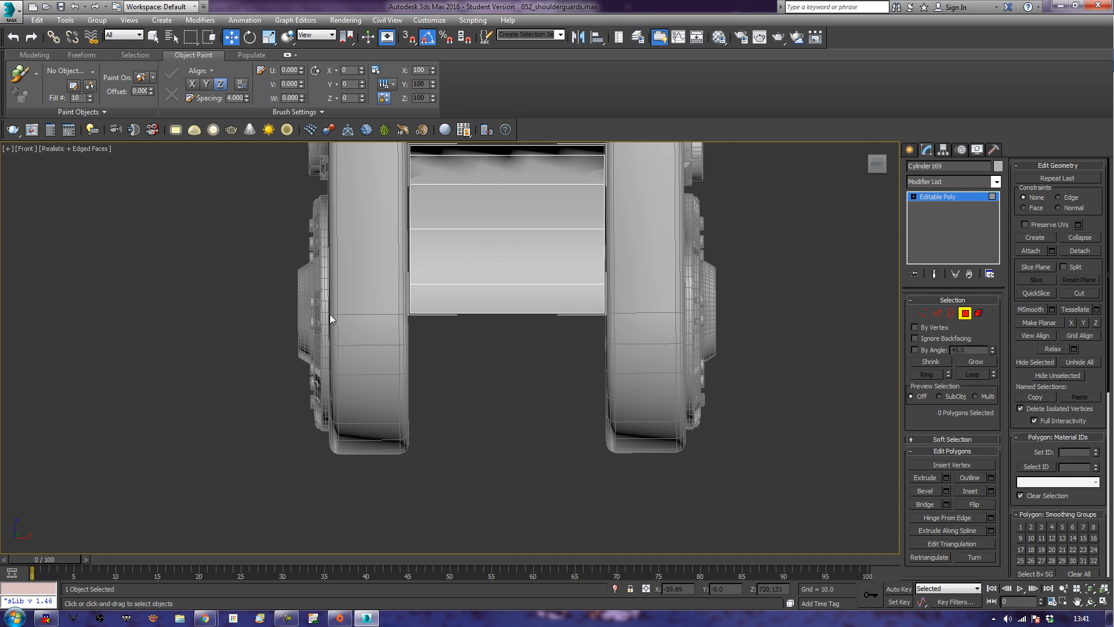
Extend the half cylinder's front and back bottom edges straight down to the box block, forming two long strips.
middle_click_drag(430, 330, 452, 336, "alt")
key("p")
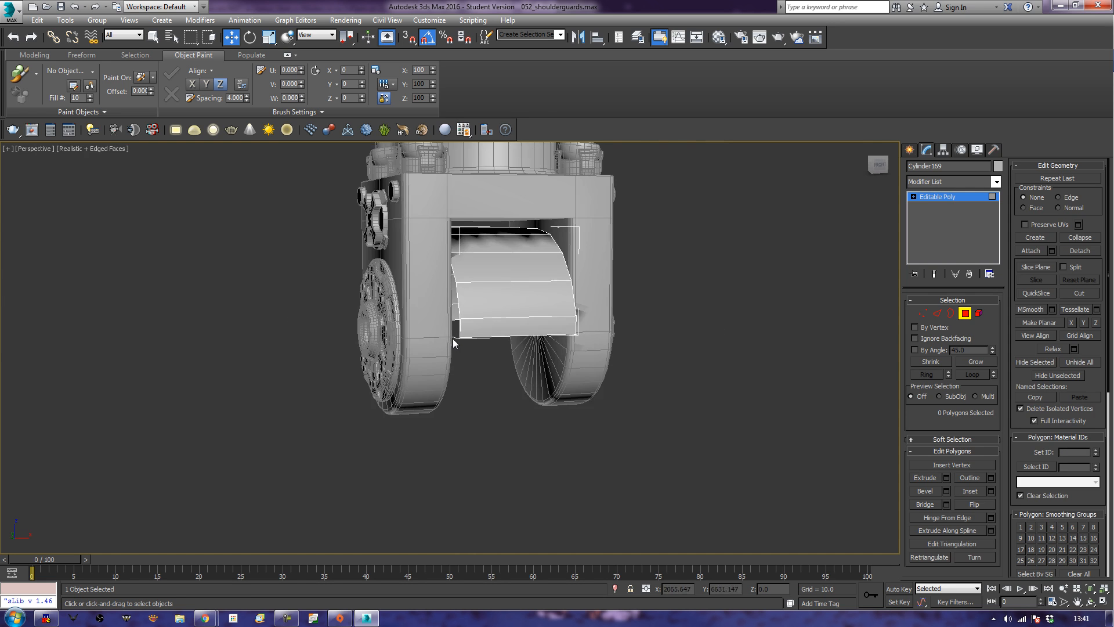
scroll(452, 336, "up", 5)
scroll(452, 336, "down", 10)
scroll(485, 364, "up", 2)
middle_click_drag(486, 364, 508, 357, "alt")
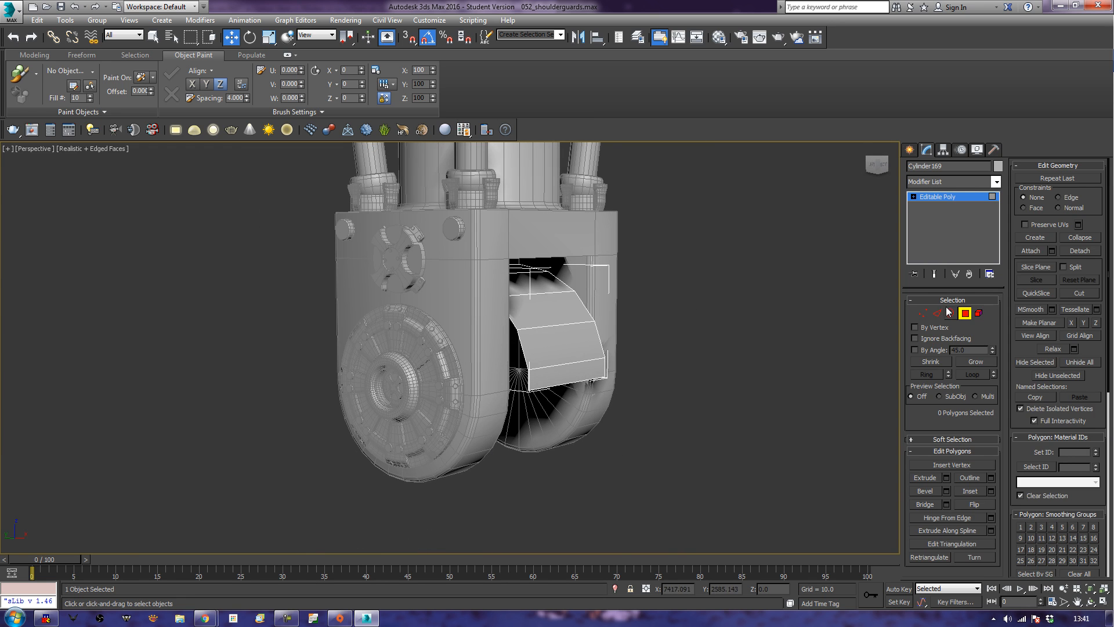
left_click(940, 313)
left_click(565, 384)
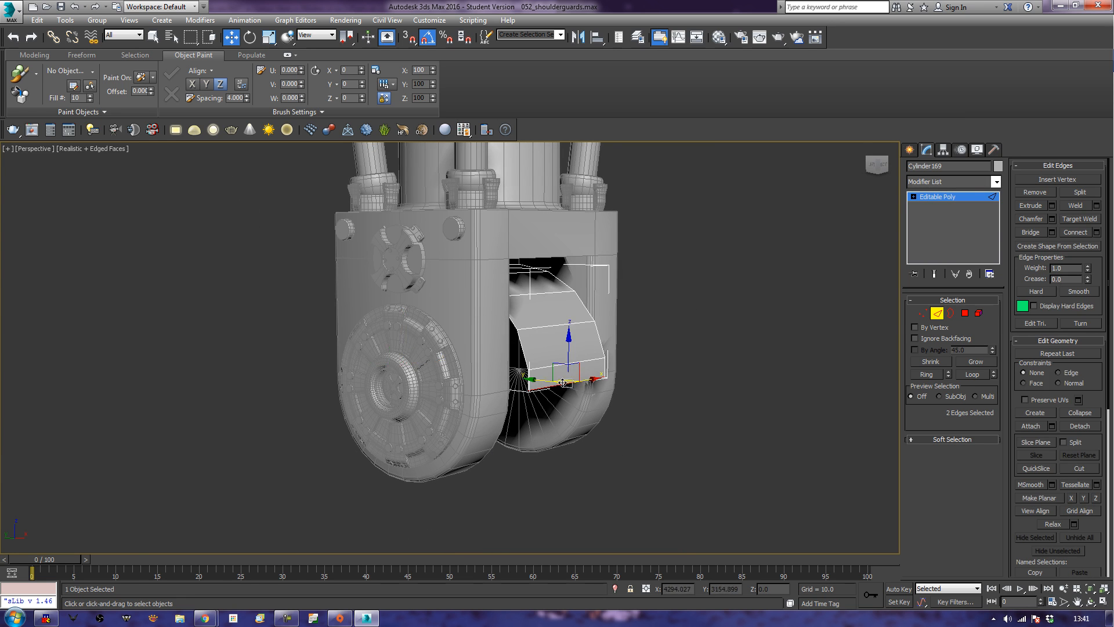
middle_click_drag(375, 403, 404, 407, "alt")
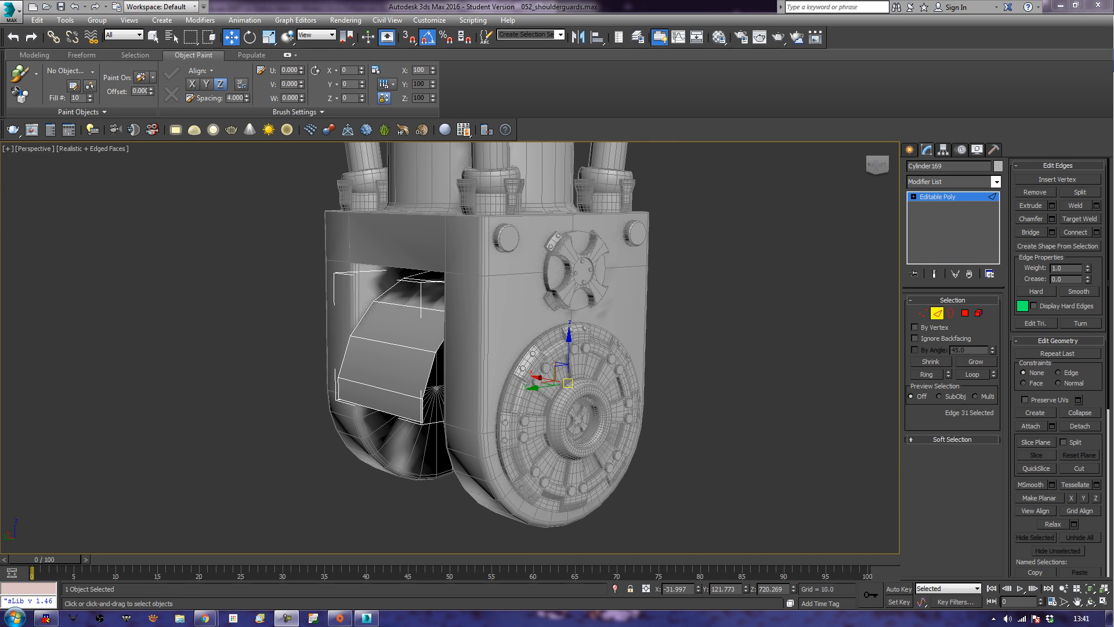
scroll(713, 405, "down", 4)
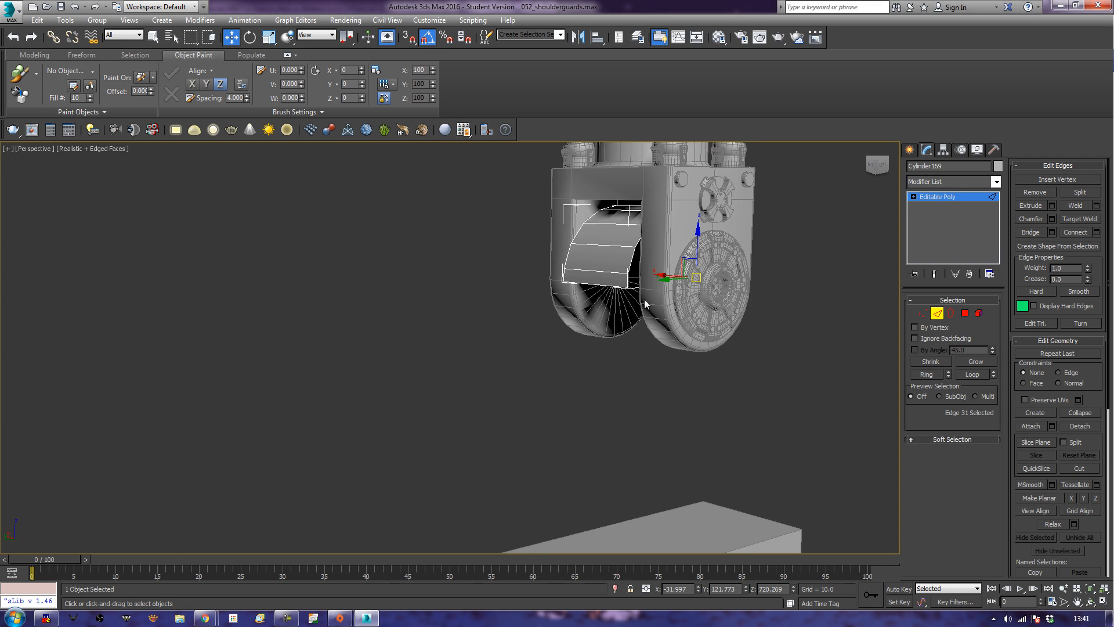
left_click(580, 283, "ctrl")
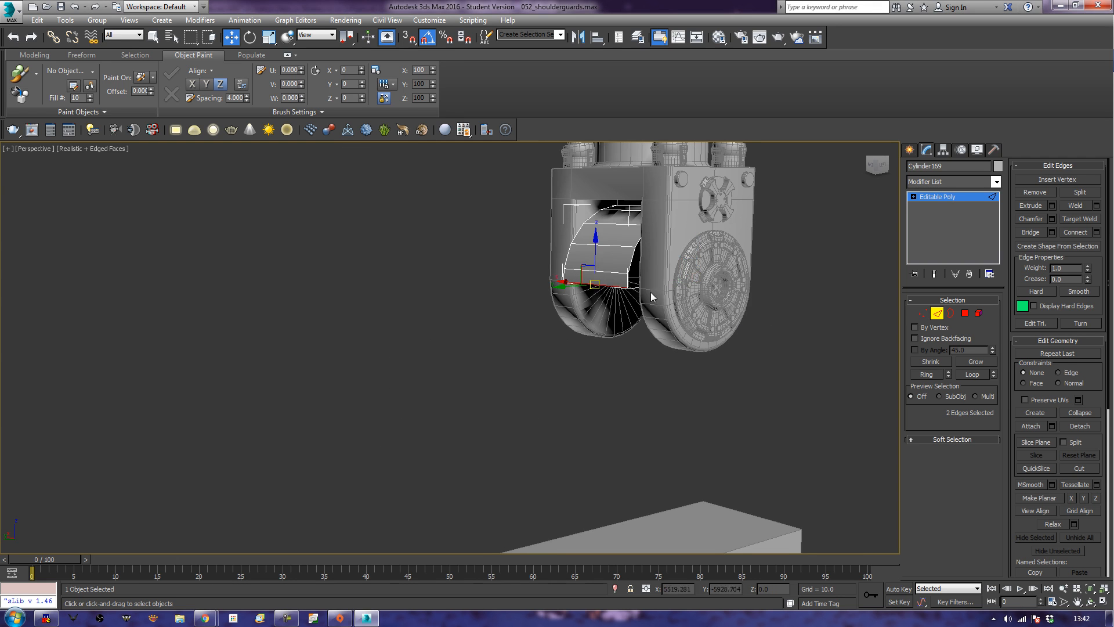
middle_click_drag(652, 292, 573, 283)
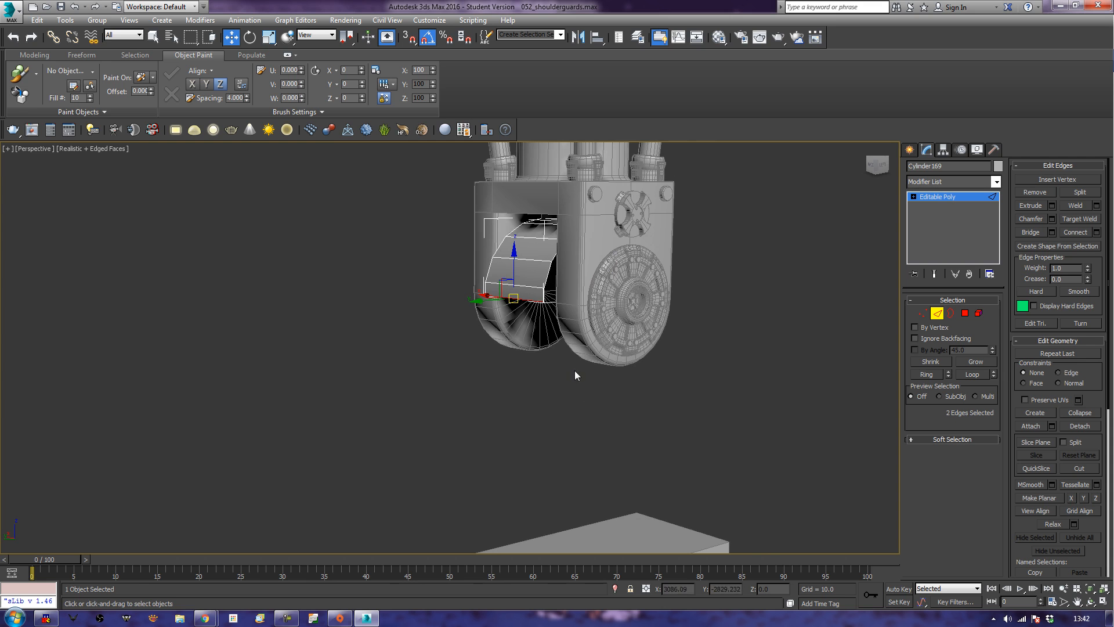
middle_click_drag(574, 376, 534, 377)
left_click_drag(439, 231, 455, 502, "shift")
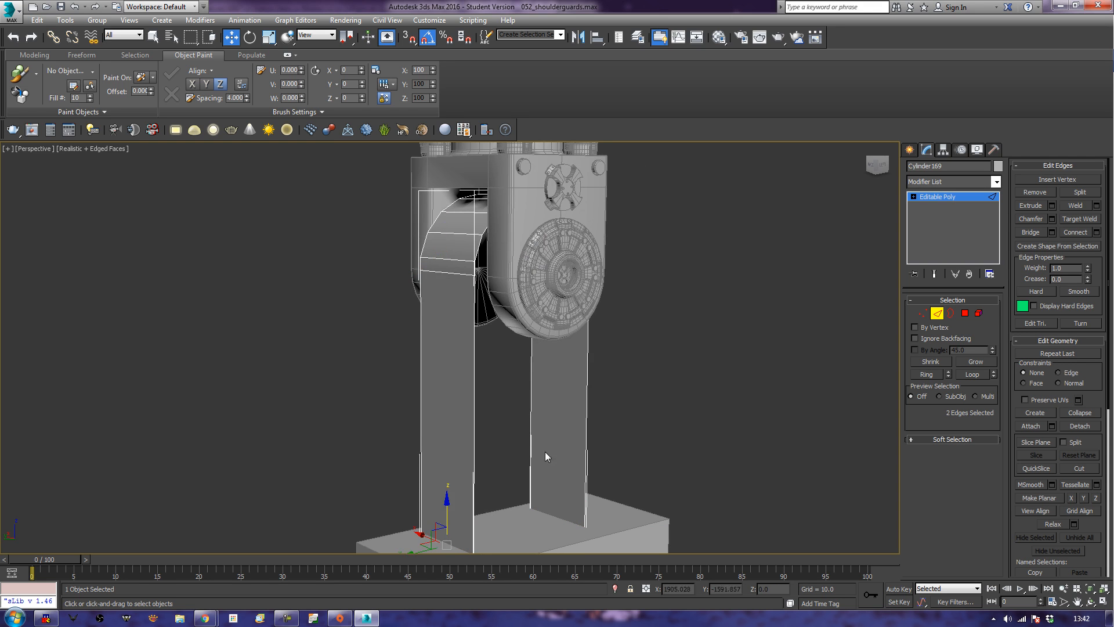
Bridge the vertical edges of the two strips on both sides to close the arm's side walls.
scroll(713, 390, "down", 5)
middle_click_drag(667, 506, 704, 418)
scroll(694, 404, "up", 5)
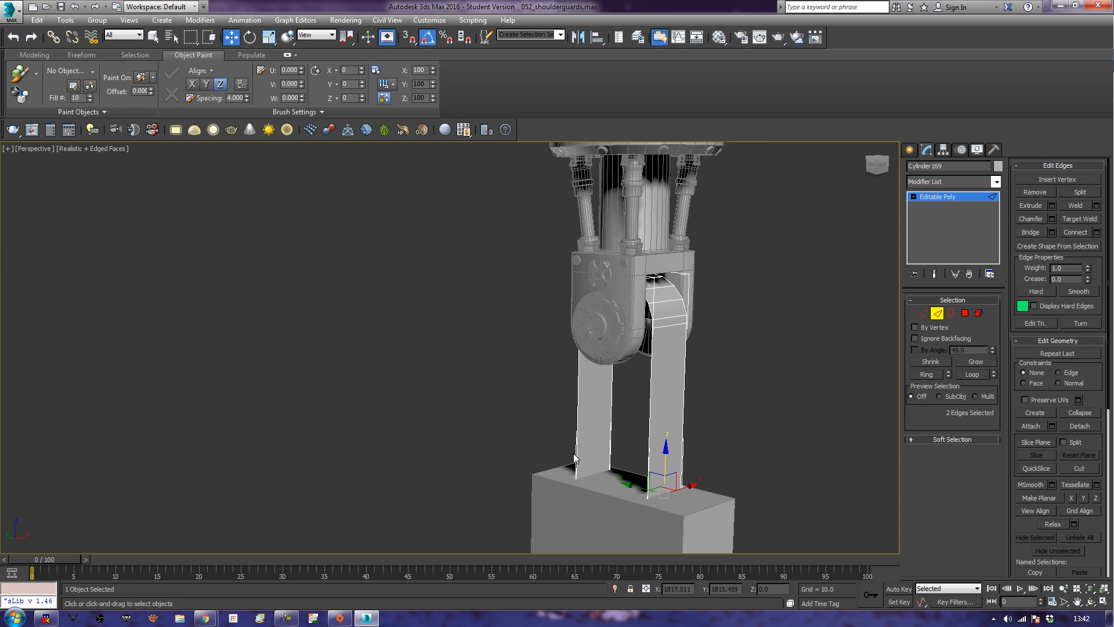
left_click(517, 416)
left_click(1042, 233)
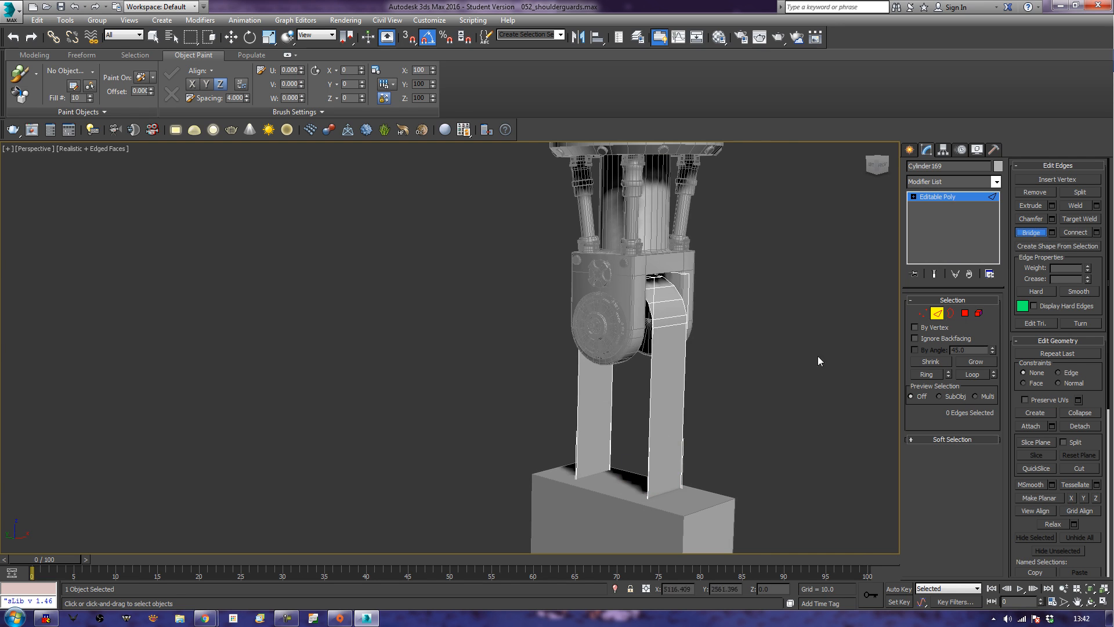
left_click(578, 452)
left_click(645, 474)
middle_click_drag(645, 474, 611, 453, "alt")
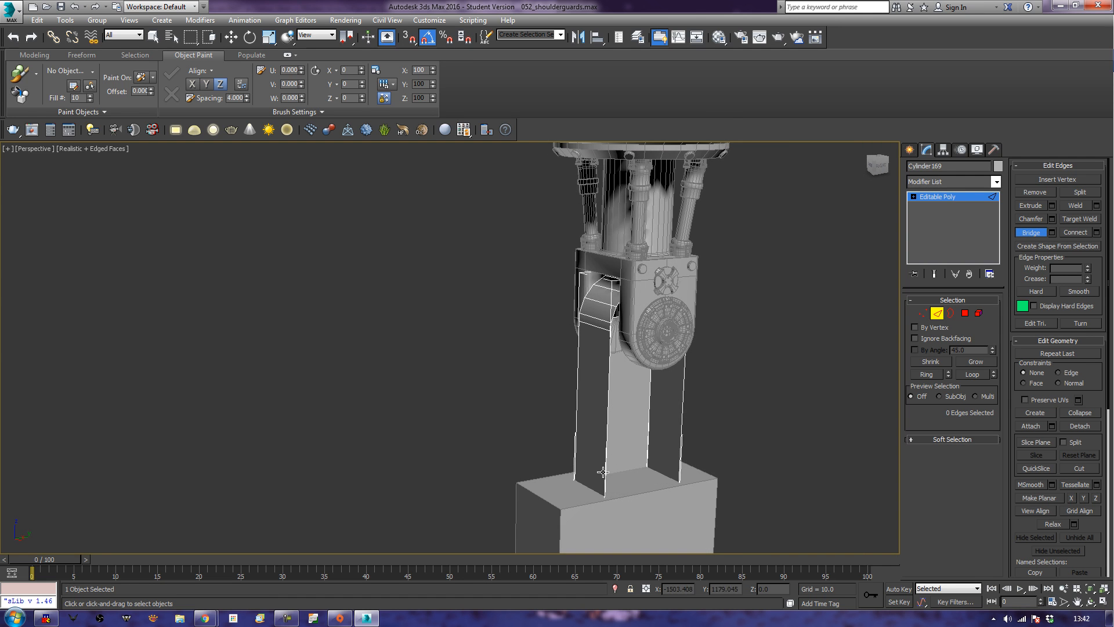
left_click(679, 445)
middle_click_drag(678, 445, 715, 478, "alt")
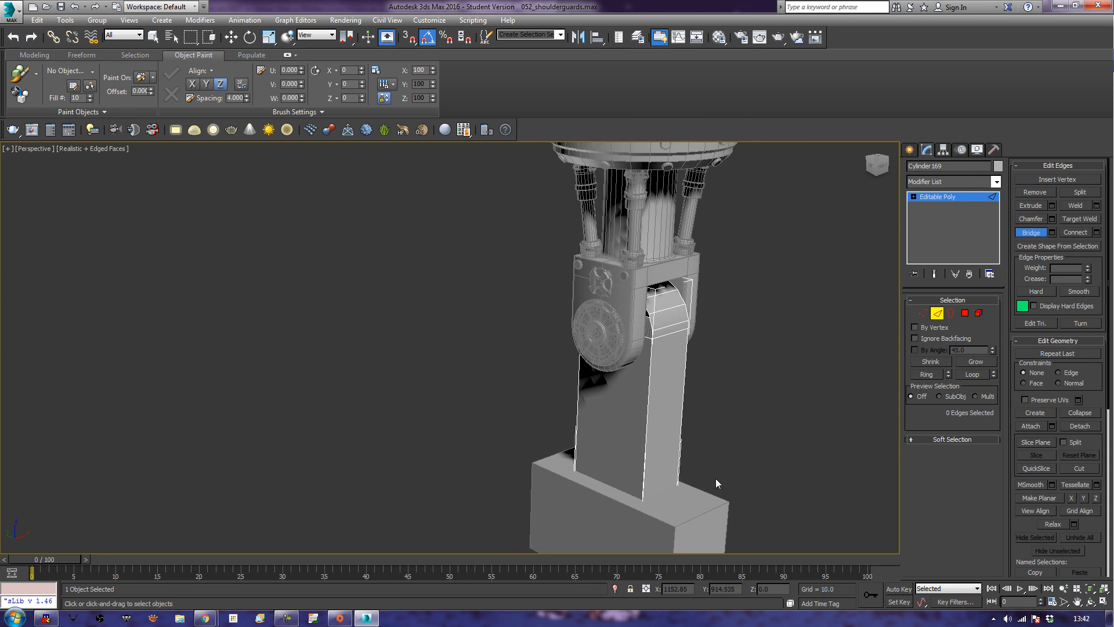
Cap all open borders of the hinge arm and leave border editing.
left_click(947, 317)
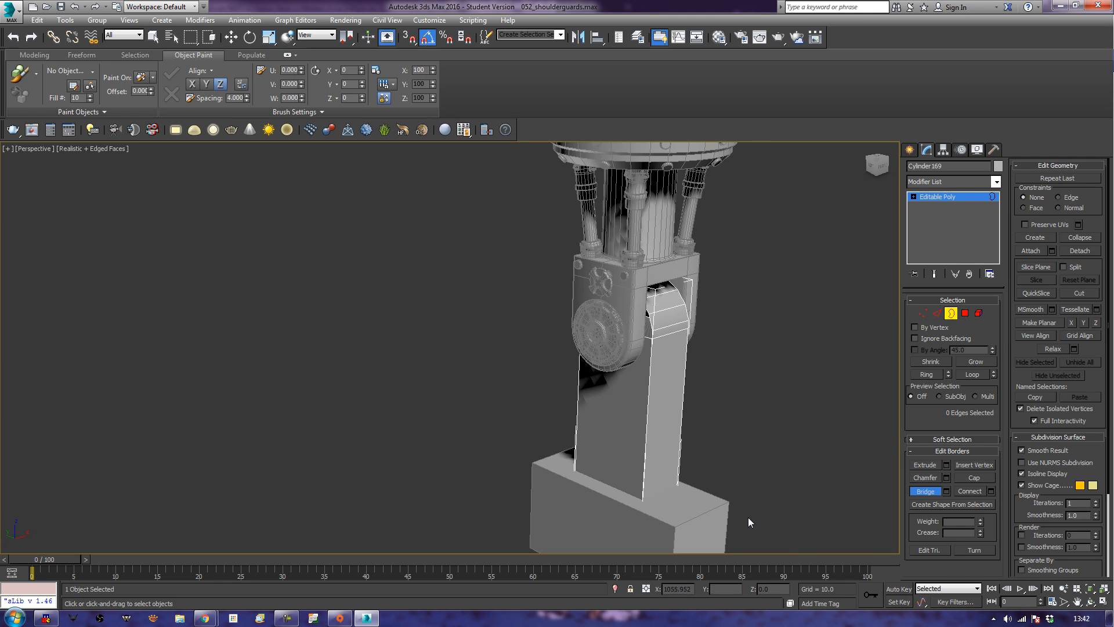
key("ctrl+a")
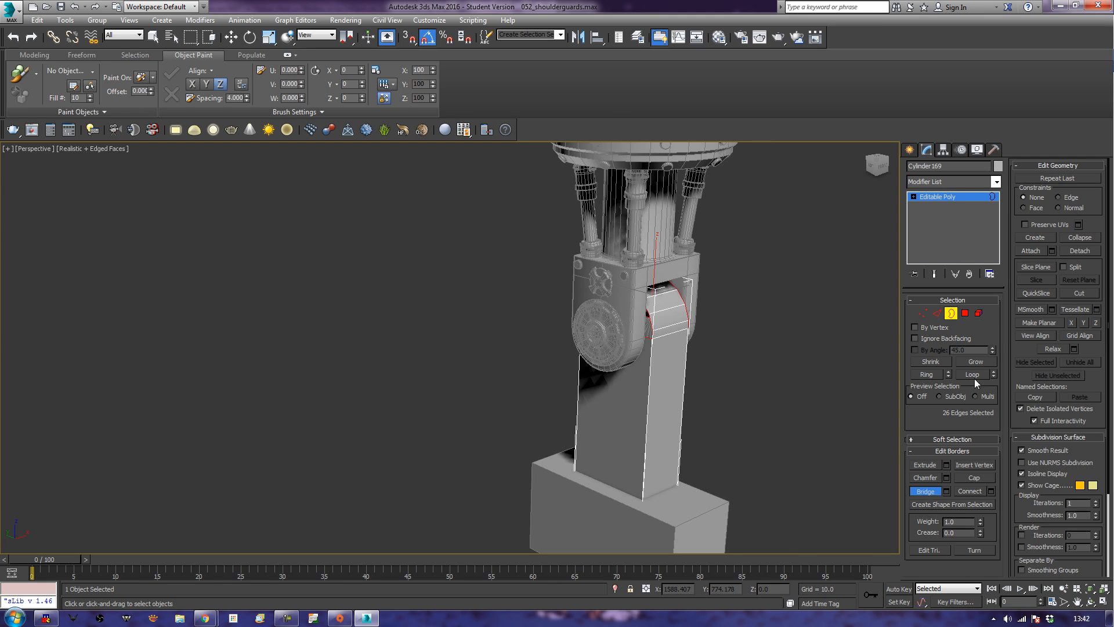
left_click(980, 477)
middle_click_drag(793, 436, 741, 441, "alt")
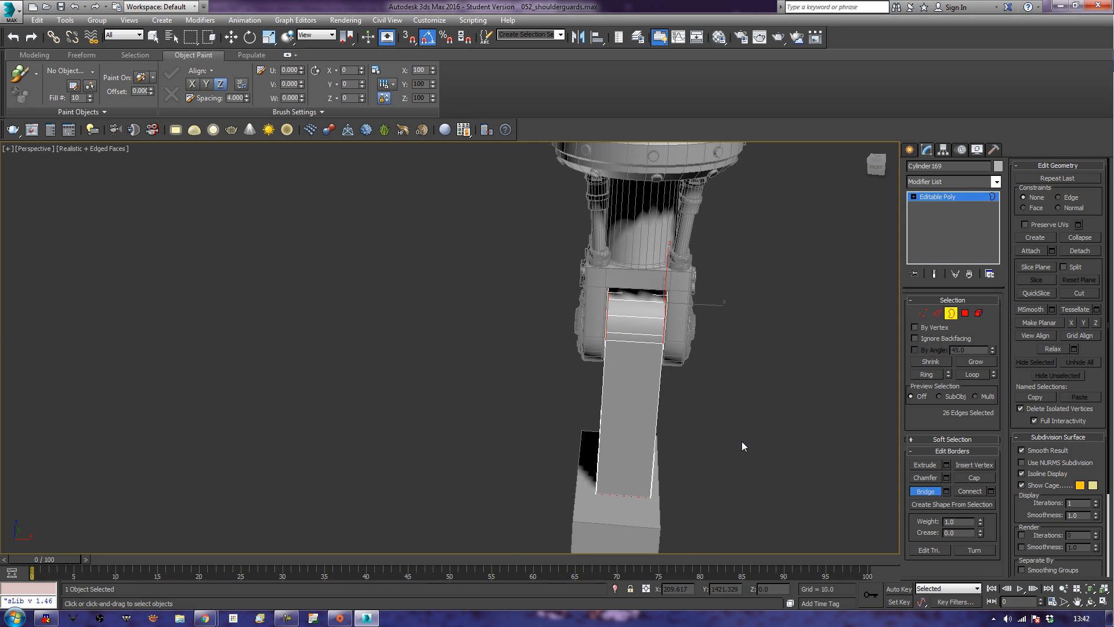
middle_click_drag(759, 413, 765, 426)
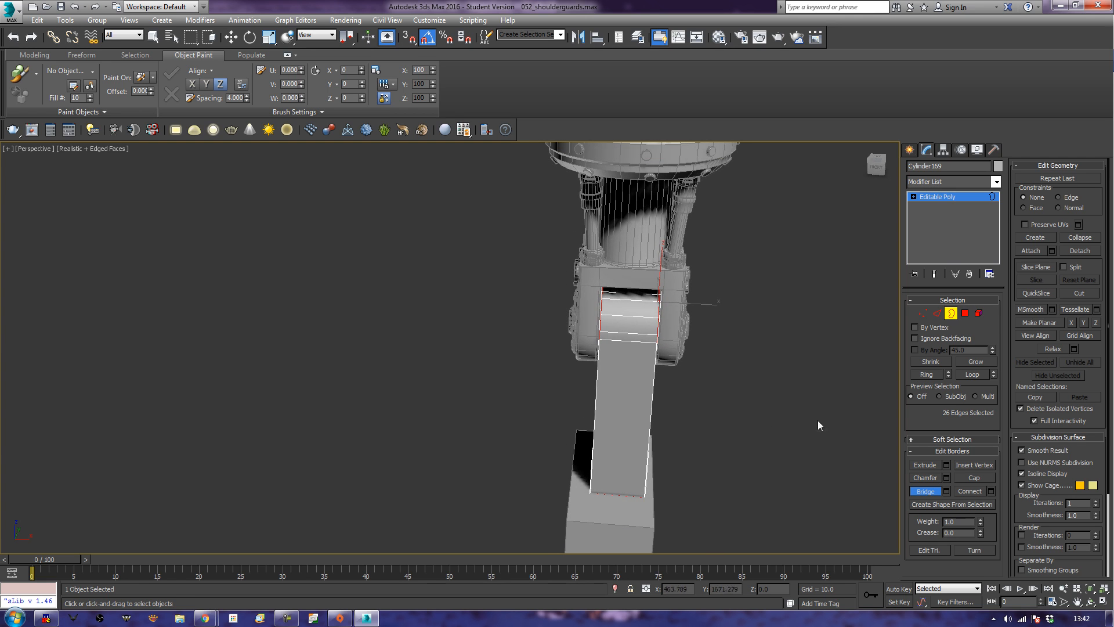
key("w")
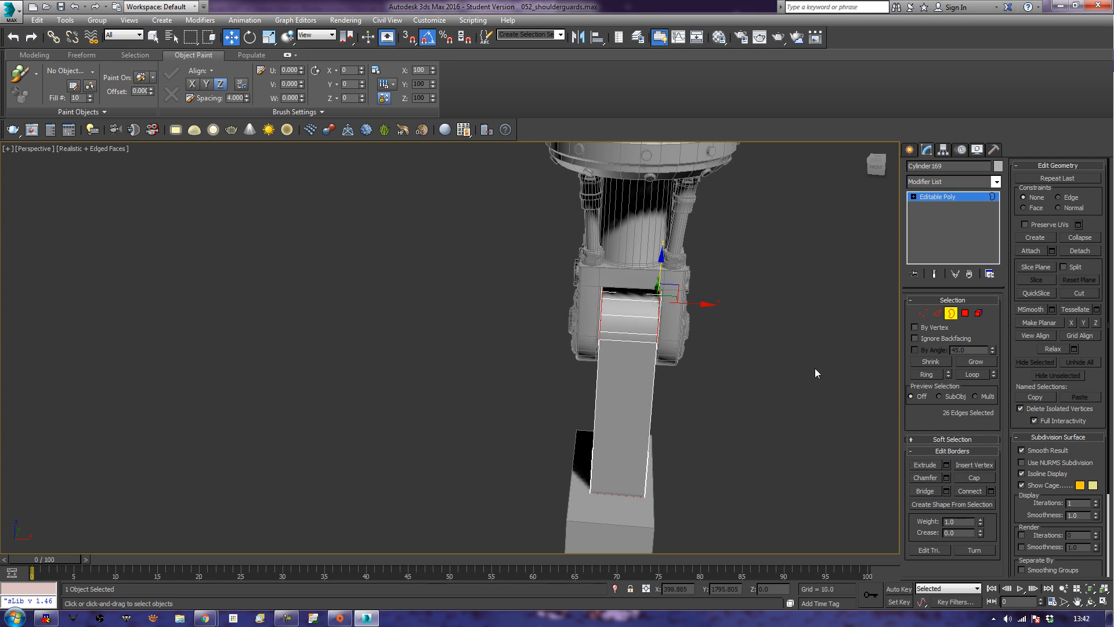
right_click(805, 389)
left_click(955, 317)
Move the Weapon_Mount_01 block slightly along its local Z axis to centre it under the hinge arm.
left_click(624, 522)
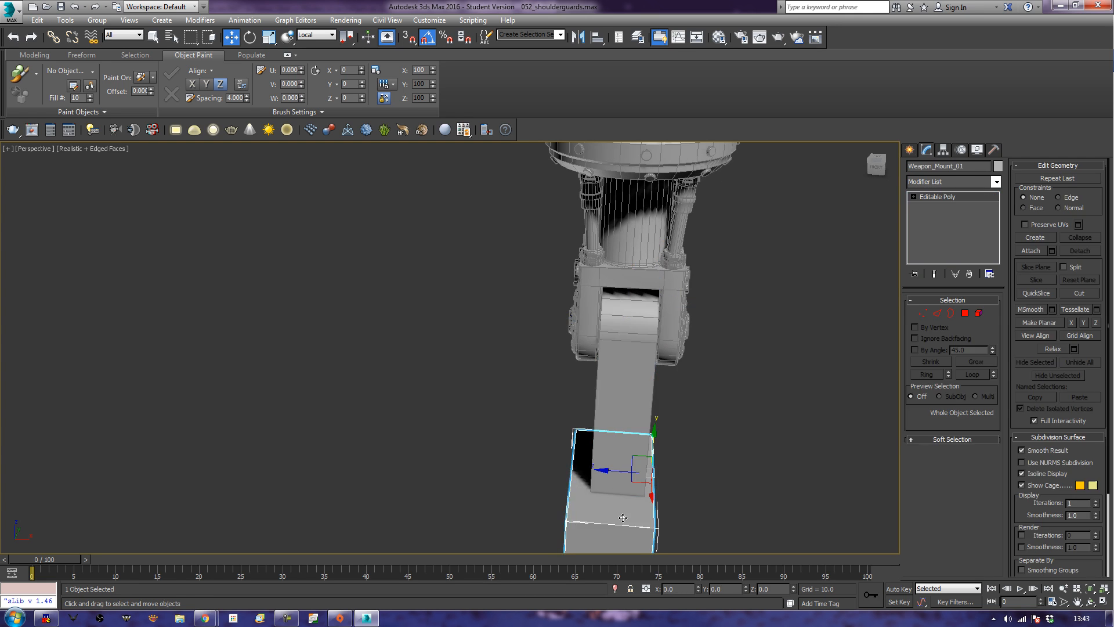
left_click_drag(624, 474, 628, 474)
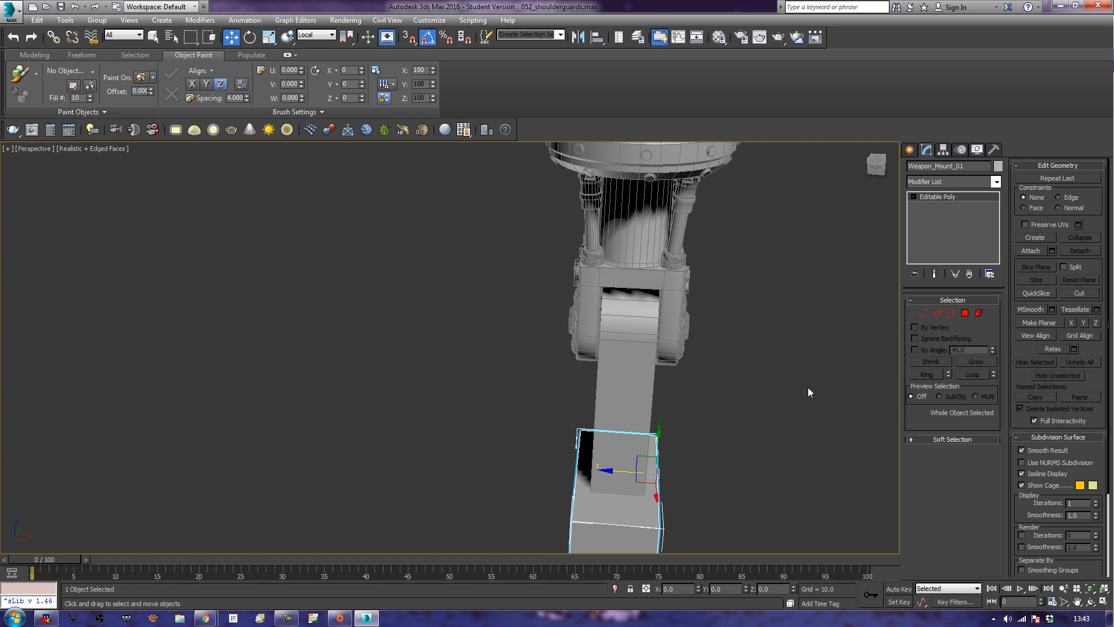
left_click(642, 400)
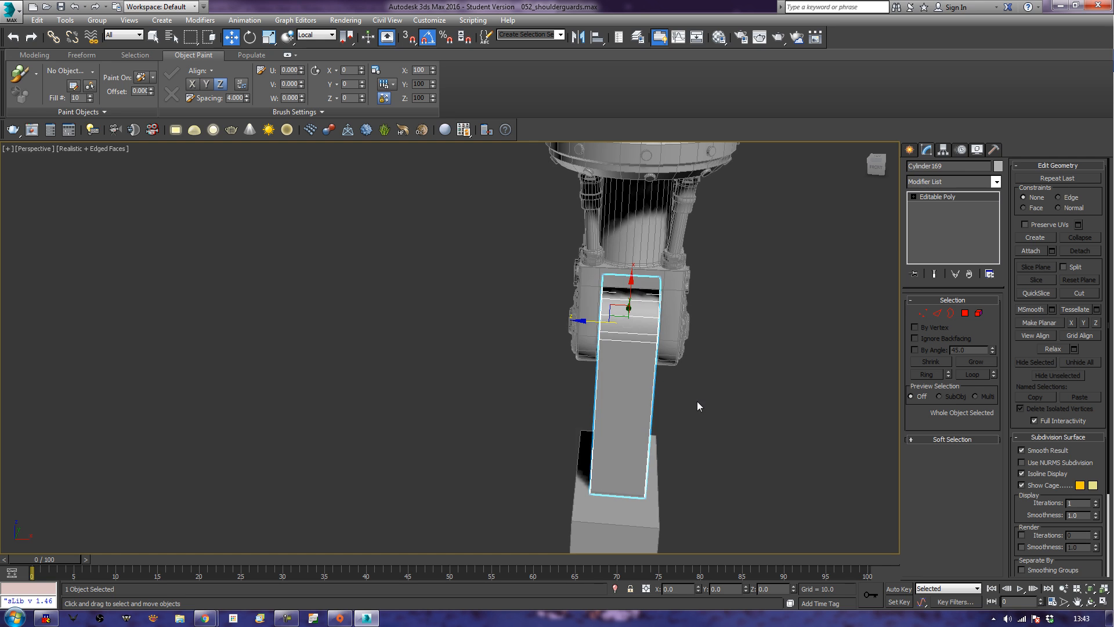
middle_click_drag(705, 434, 749, 383, "alt")
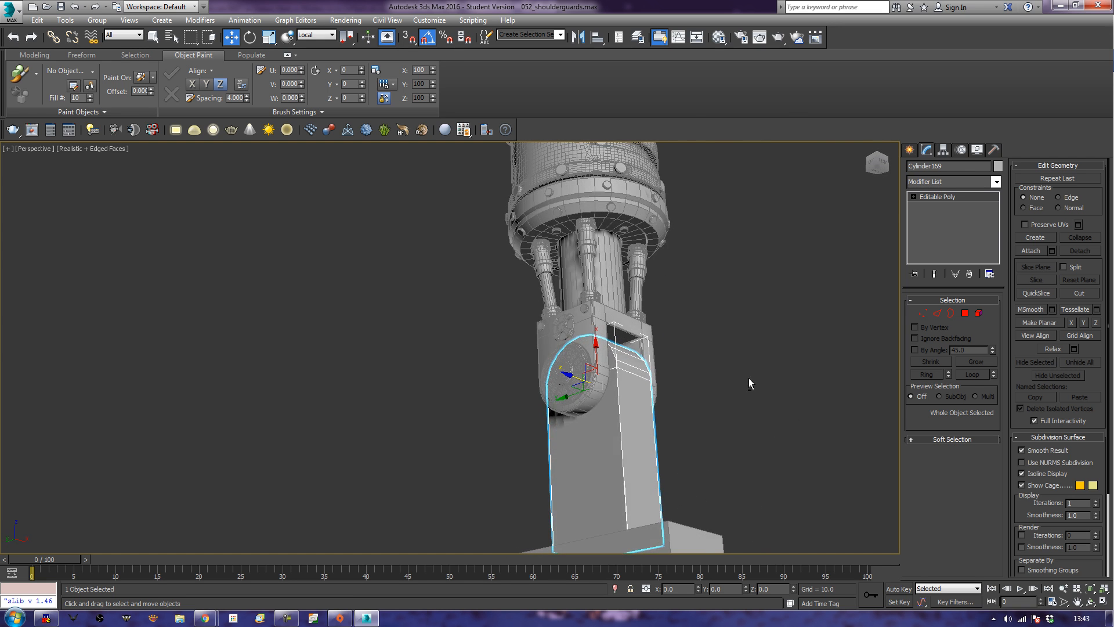
Examine the separate elements of the neck fork object and how it sits above the hinge arm and block.
left_click(641, 256)
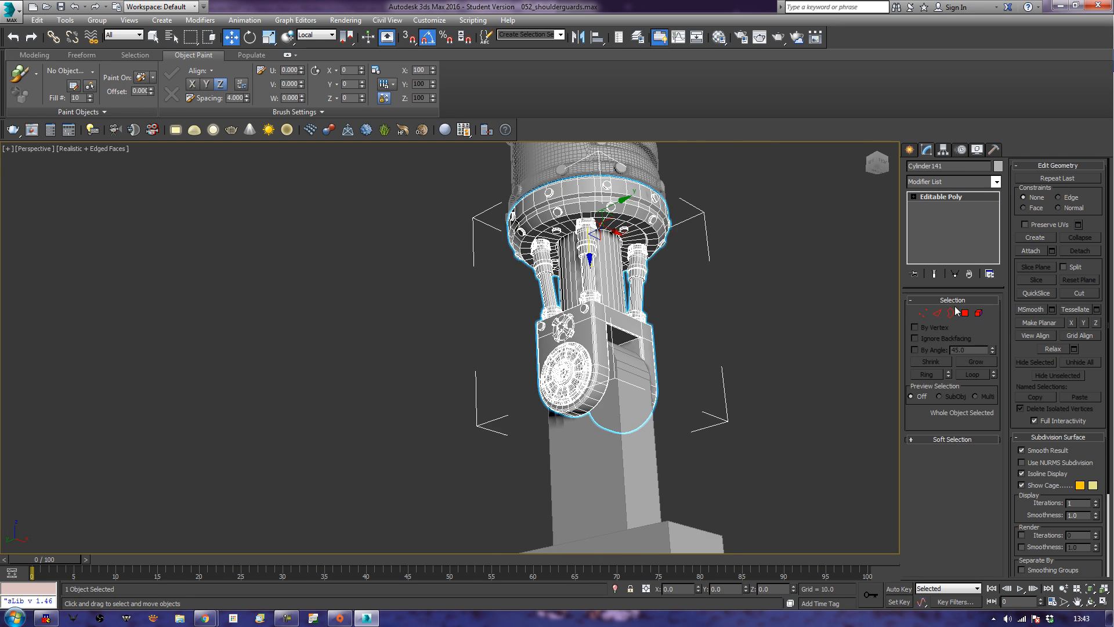
left_click(979, 313)
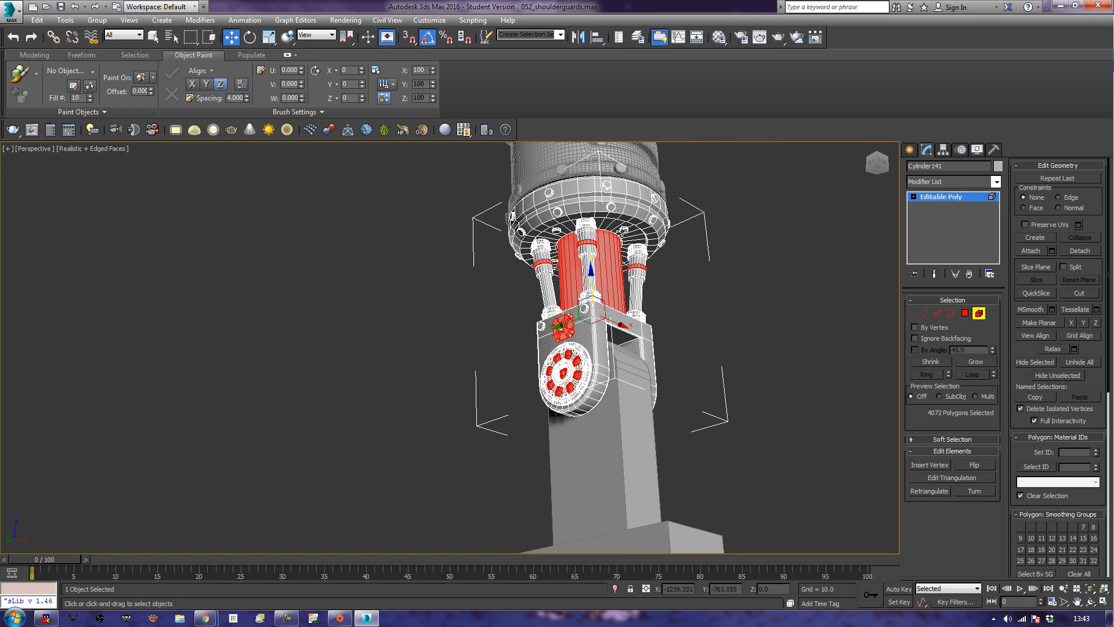
left_click(625, 230)
left_click(675, 249)
middle_click_drag(674, 249, 644, 301, "alt")
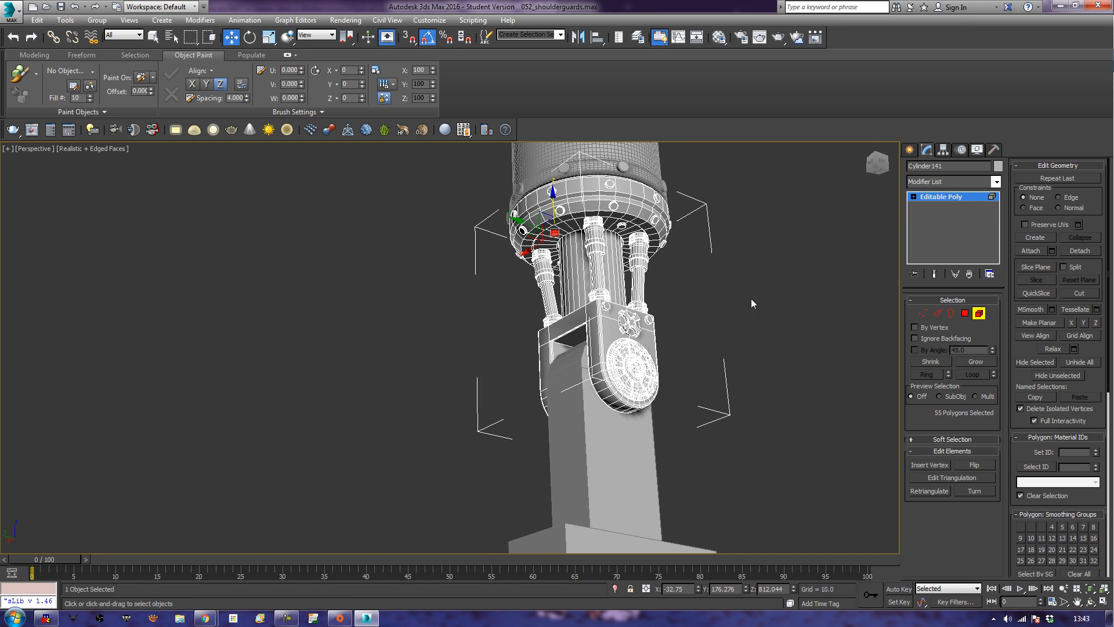
middle_click_drag(829, 355, 699, 419, "alt")
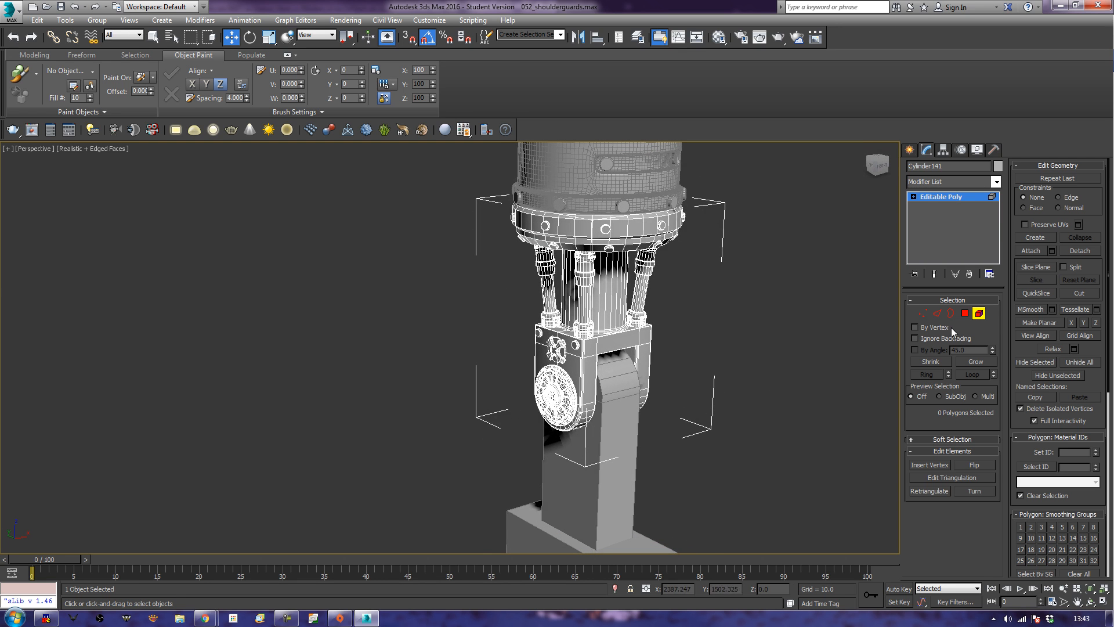
left_click(977, 315)
scroll(779, 395, "down", 6)
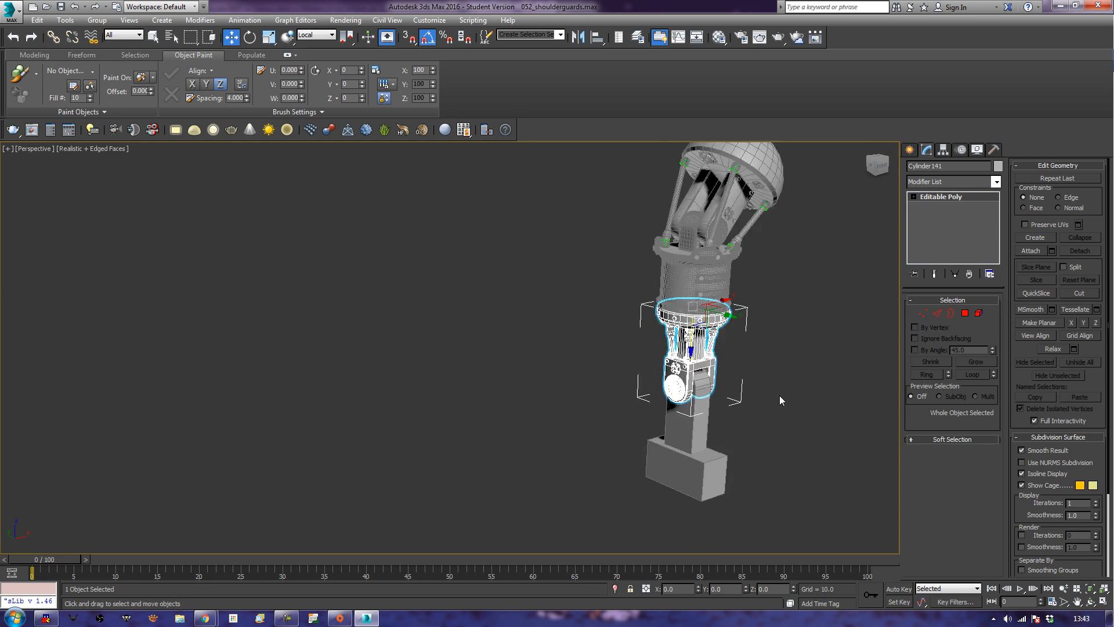
Unhide all objects in the scene to bring back the full robot.
middle_click_drag(740, 423, 608, 398)
right_click(667, 399)
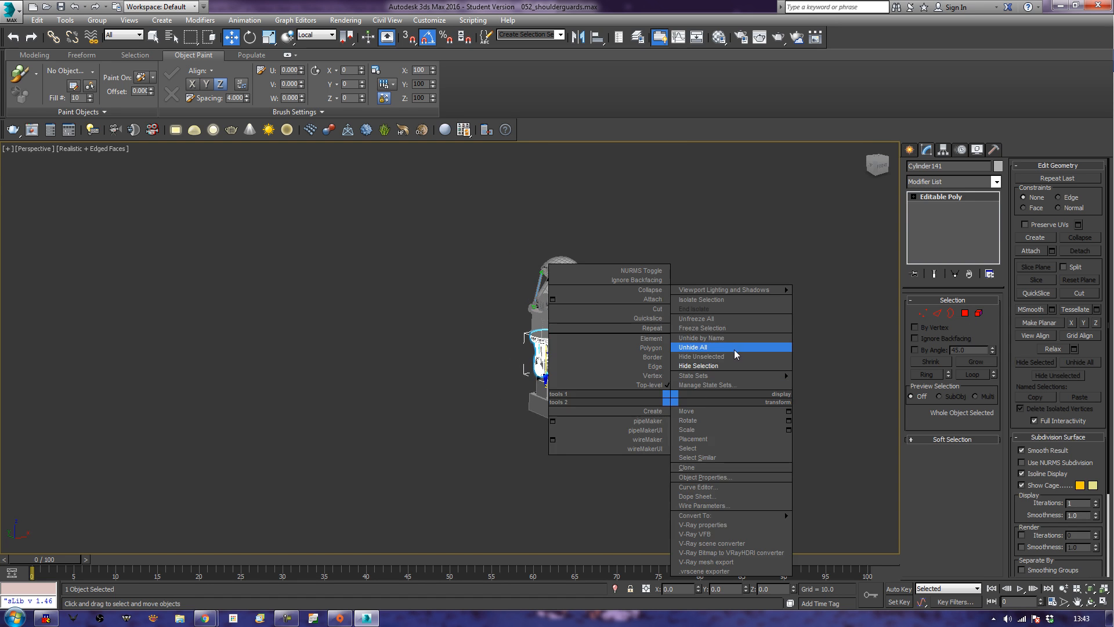
left_click(731, 348)
middle_click_drag(762, 406, 749, 360)
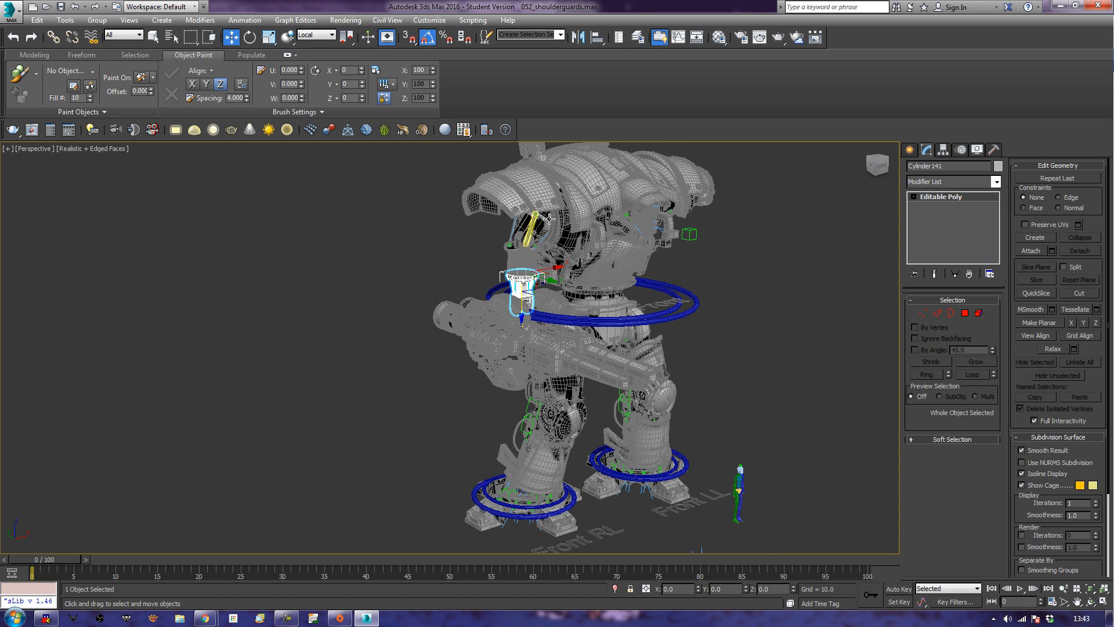
Select the neck assembly, the weapon mount and the Tools sheet, and hide all unselected objects.
double_click(547, 222)
middle_click_drag(538, 332, 513, 352, "alt")
left_click(517, 311, "ctrl")
left_click(515, 316, "ctrl")
middle_click_drag(566, 432, 693, 434, "alt")
left_click_drag(654, 425, 727, 491, "ctrl")
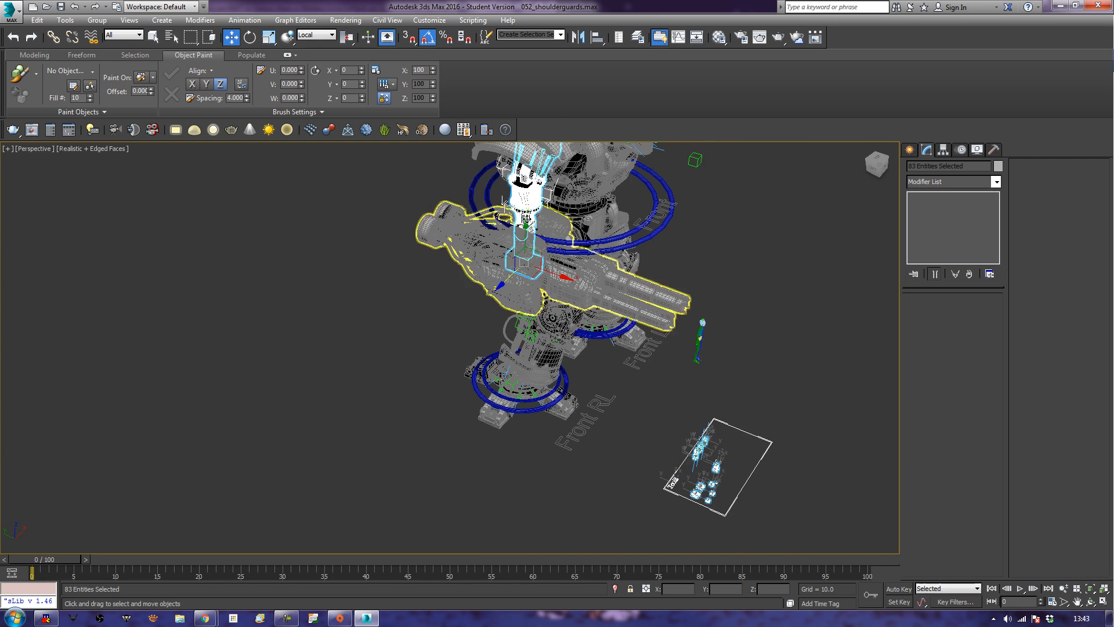
right_click(528, 205)
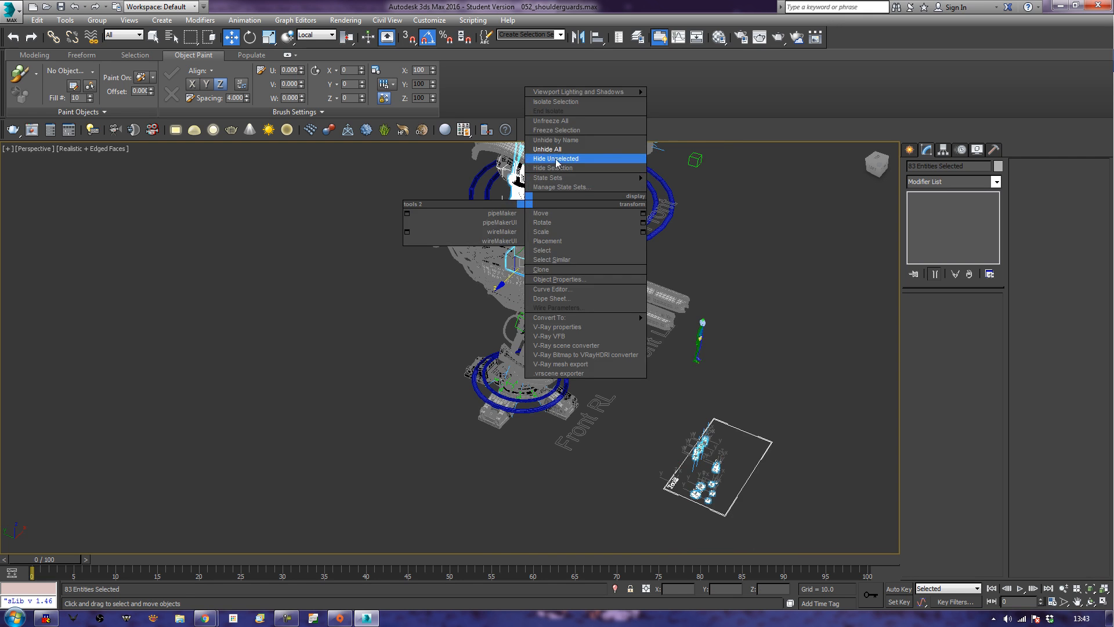
left_click(577, 173)
left_click(592, 339)
Select all parts of the piston nearest the Tools label in the row of three on the Tools sheet.
middle_click_drag(578, 297, 590, 247)
scroll(637, 364, "up", 5)
middle_click_drag(691, 408, 465, 280)
middle_click_drag(562, 400, 485, 342, "alt")
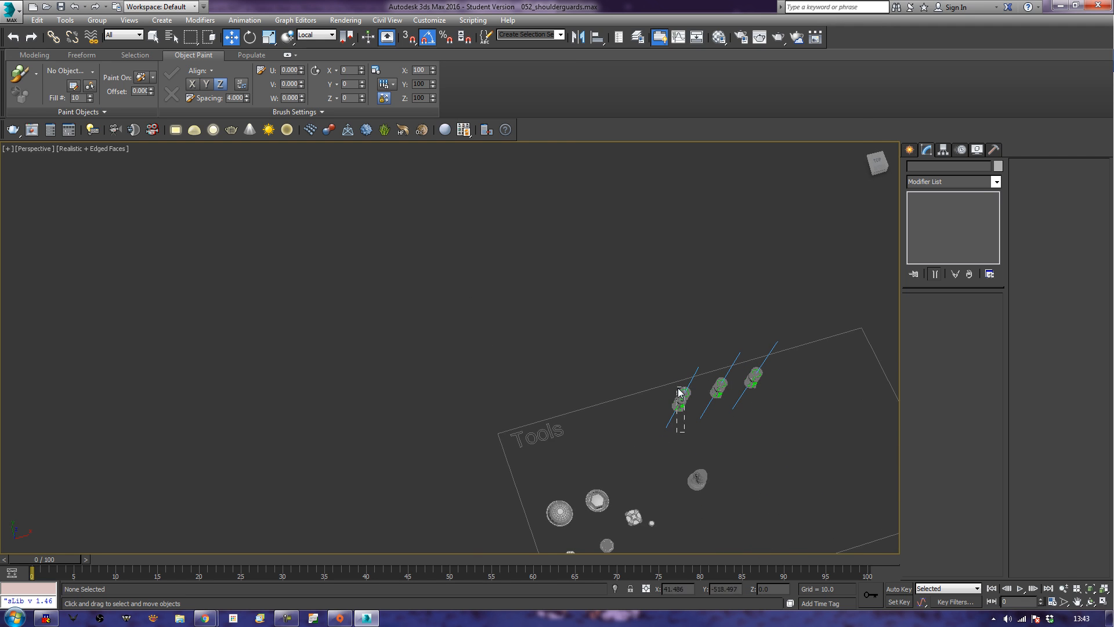
left_click_drag(678, 389, 677, 387)
middle_click_drag(648, 430, 631, 391, "alt")
Try to copy the selected piston towards the neck assembly using local coordinates.
scroll(660, 370, "down", 8)
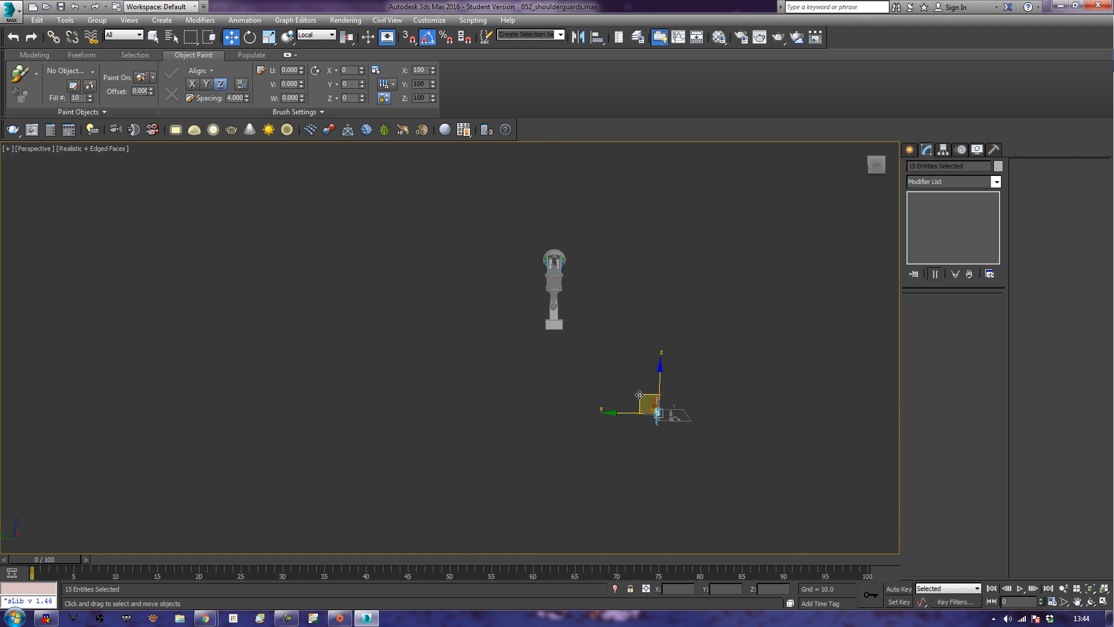
mouse_move(639, 394)
left_mouse_down("shift")
mouse_move(568, 263)
mouse_move(590, 253)
left_mouse_up("shift")
left_click(558, 359)
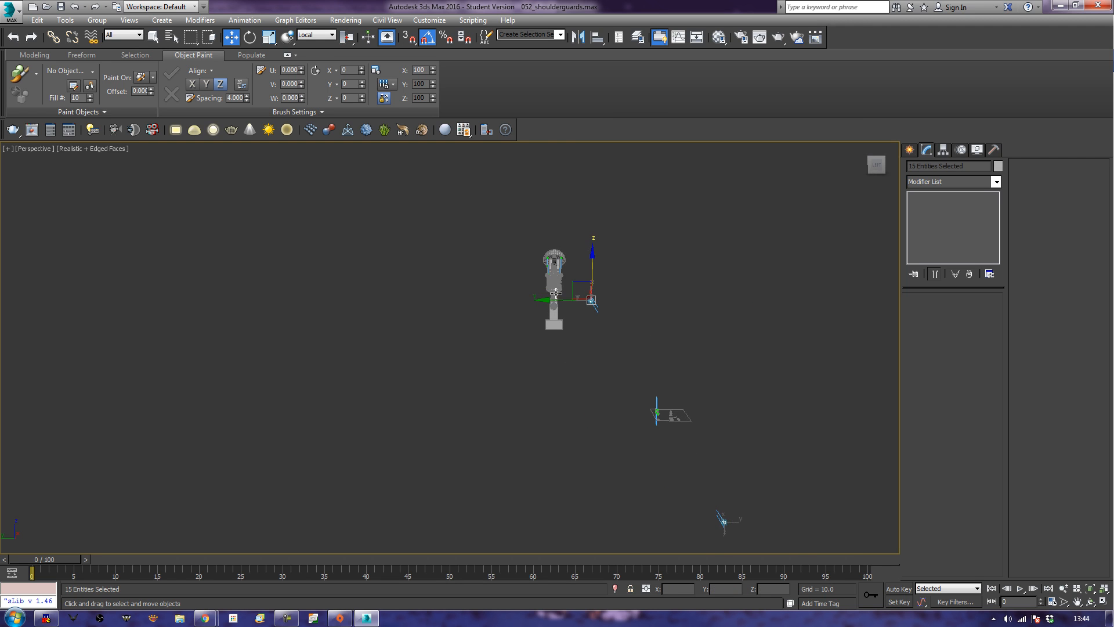
key("ctrl+z")
key("ctrl+z")
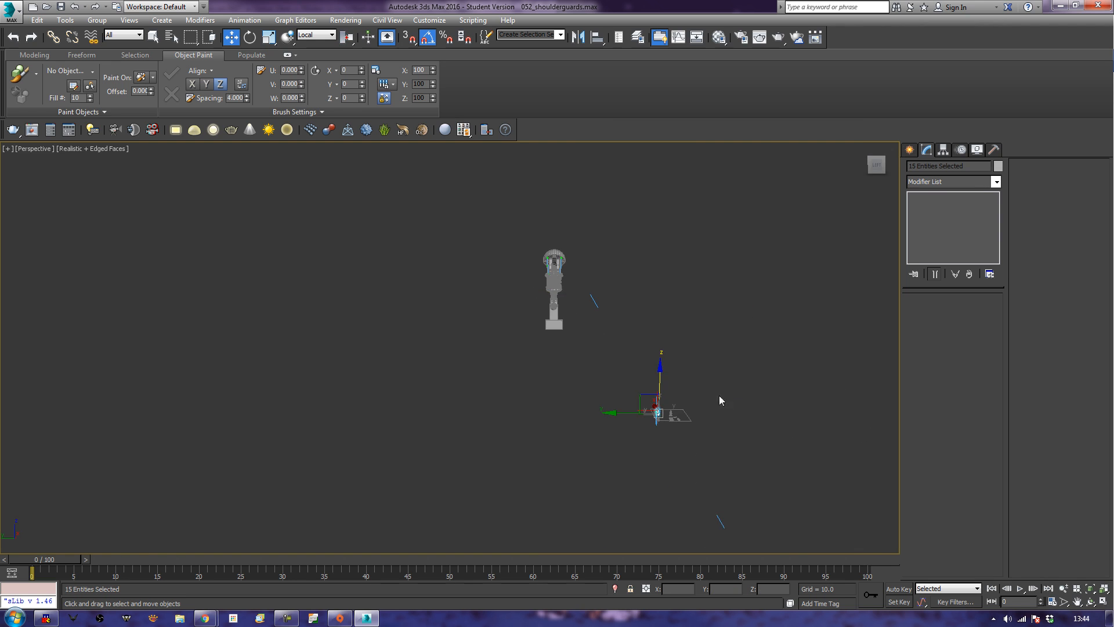
Switch the reference coordinate system to View and copy the selected piston from the Tools sheet to beside the neck assembly.
middle_click_drag(664, 390, 693, 423, "alt")
key("z")
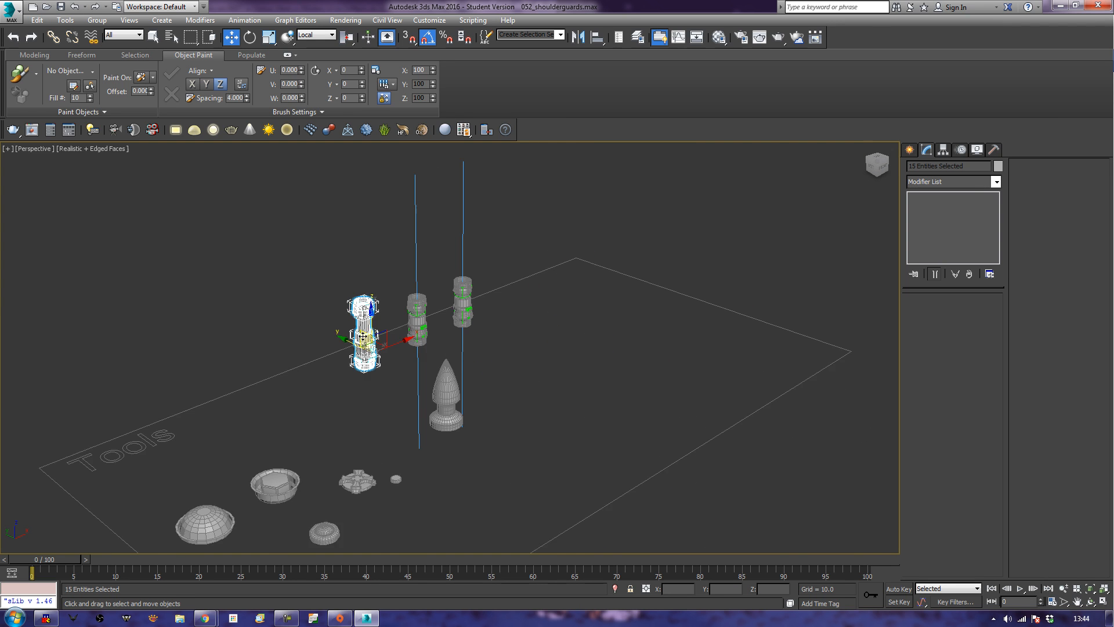
middle_click_drag(436, 398, 408, 363, "alt")
left_click_drag(327, 319, 366, 333)
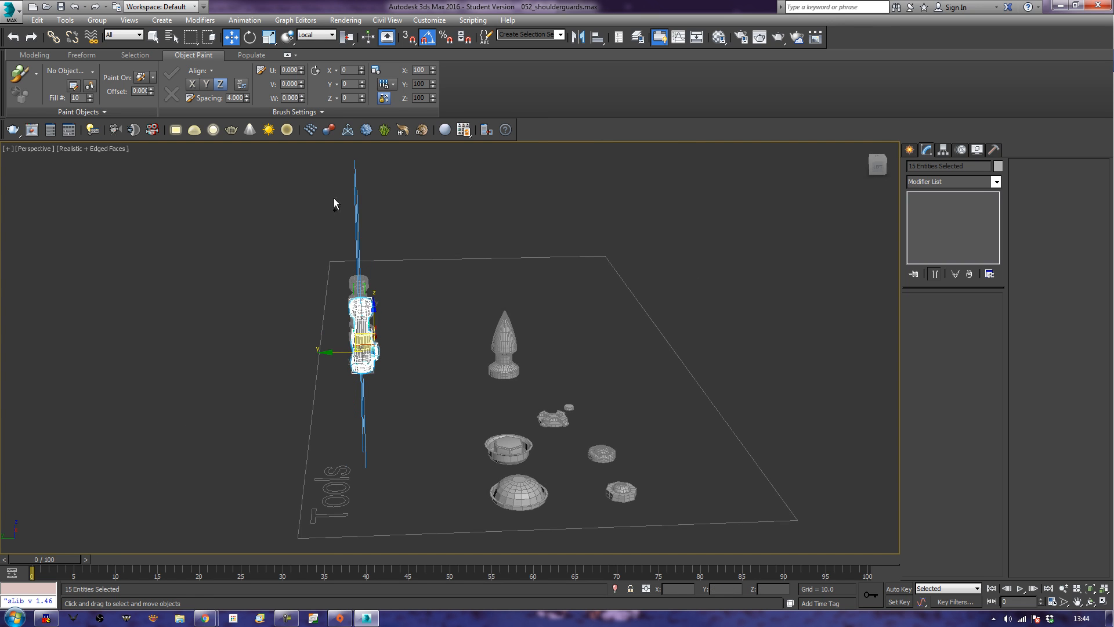
left_click(316, 35)
left_click(312, 44)
scroll(370, 277, "down", 6)
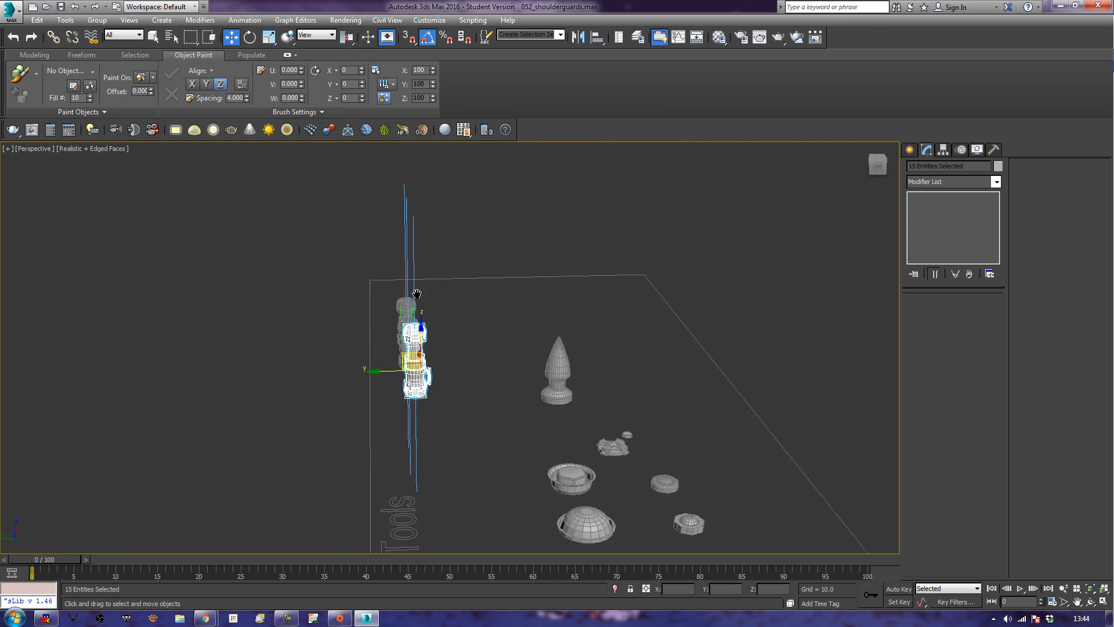
middle_click_drag(429, 355, 520, 453, "alt")
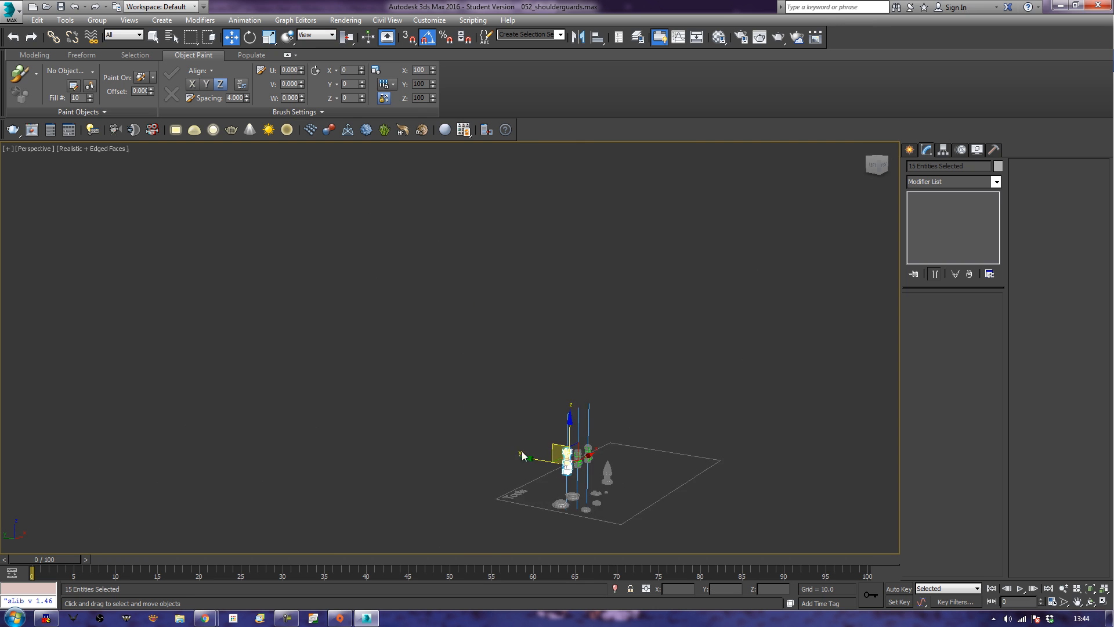
scroll(521, 451, "down", 6)
mouse_move(522, 427)
left_mouse_down()
mouse_move(470, 320)
mouse_move(406, 255)
mouse_move(456, 307)
left_mouse_up()
left_click(566, 359)
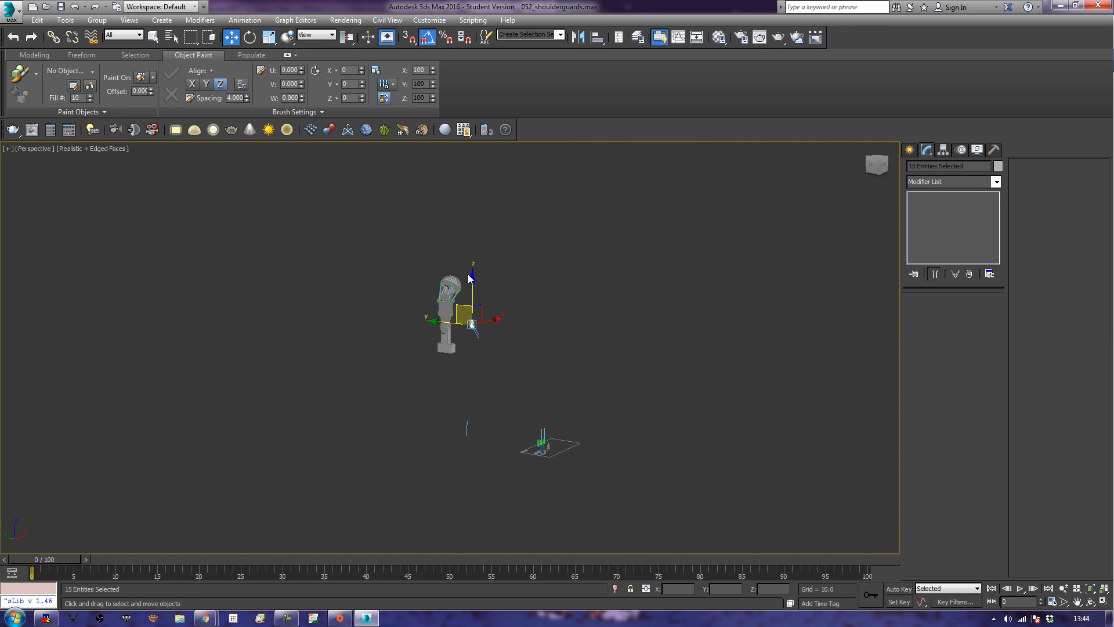
Hide everything except the neck assembly, the weapon mount and the copied piston.
left_click_drag(474, 280, 476, 281)
left_click_drag(419, 352, 417, 358)
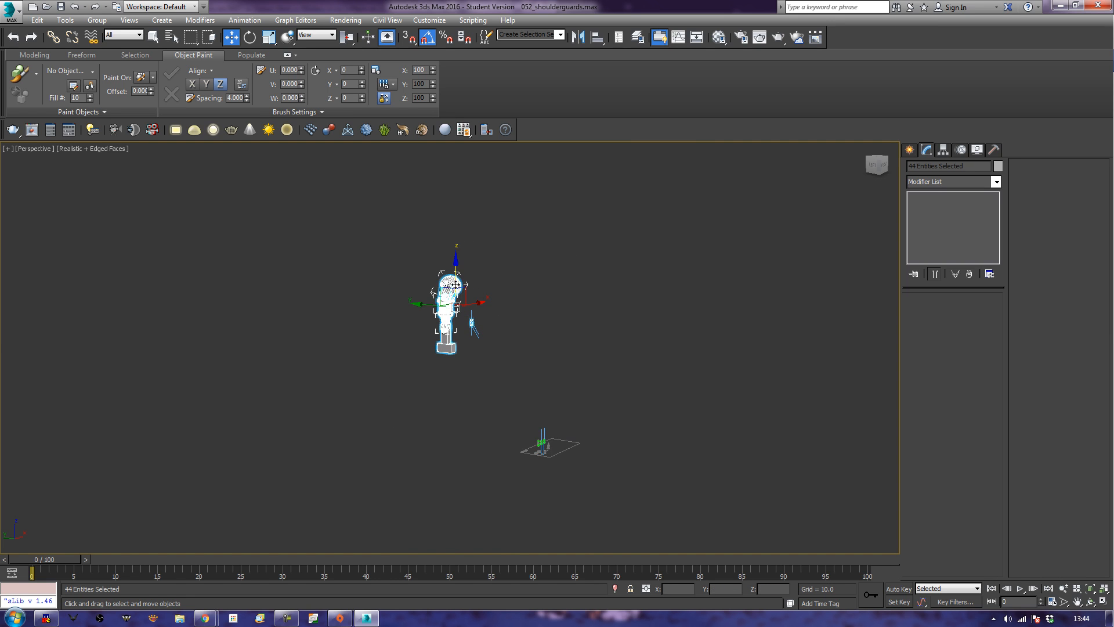
right_click(453, 291)
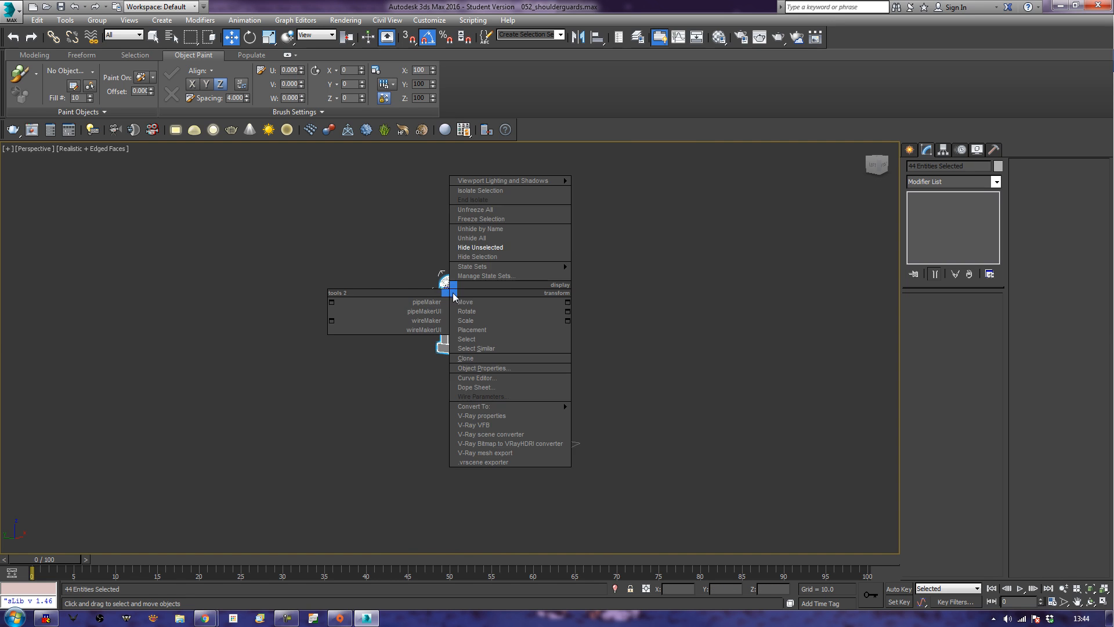
left_click(513, 249)
left_click(451, 423)
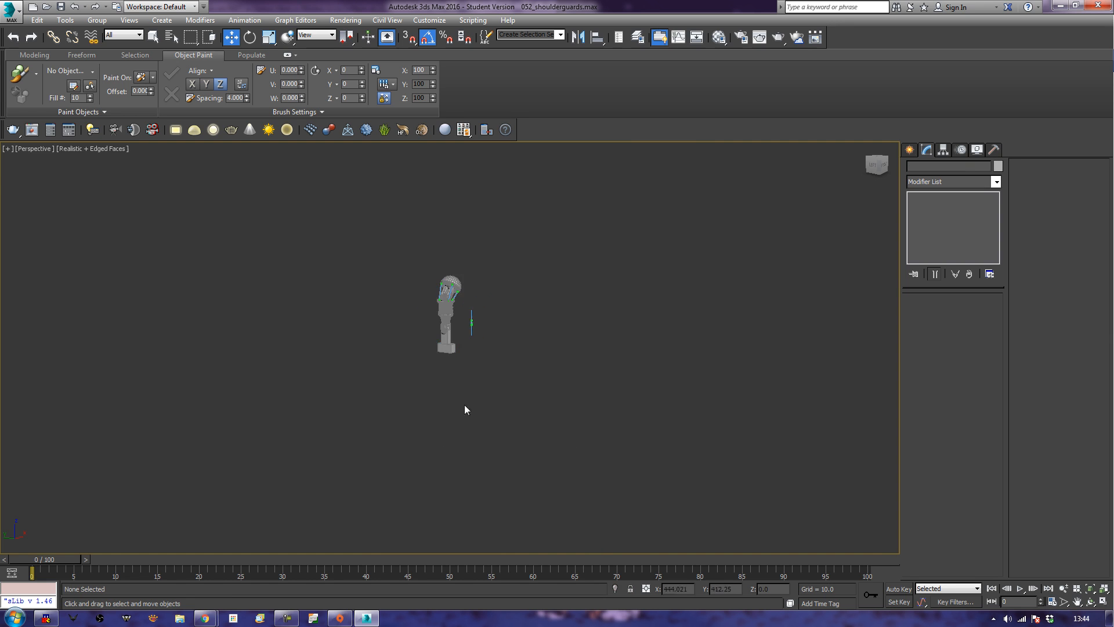
key("z")
Select the copied piston and move it across to the front of the neck fork.
middle_click_drag(471, 415, 503, 398, "alt")
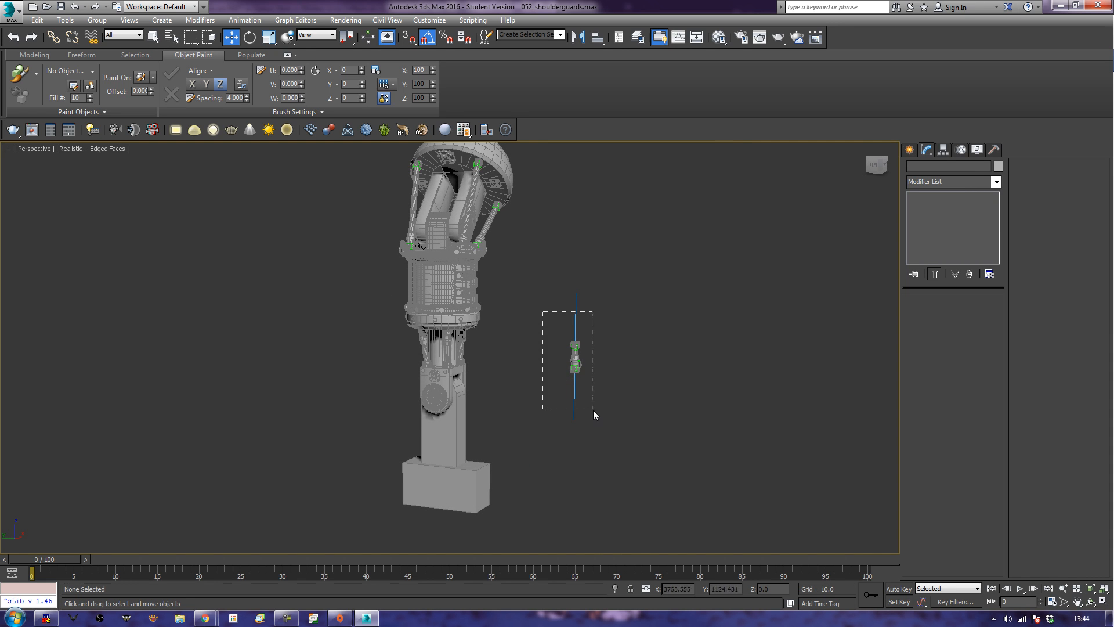
left_click_drag(593, 409, 593, 411)
middle_click_drag(537, 447, 514, 454, "alt")
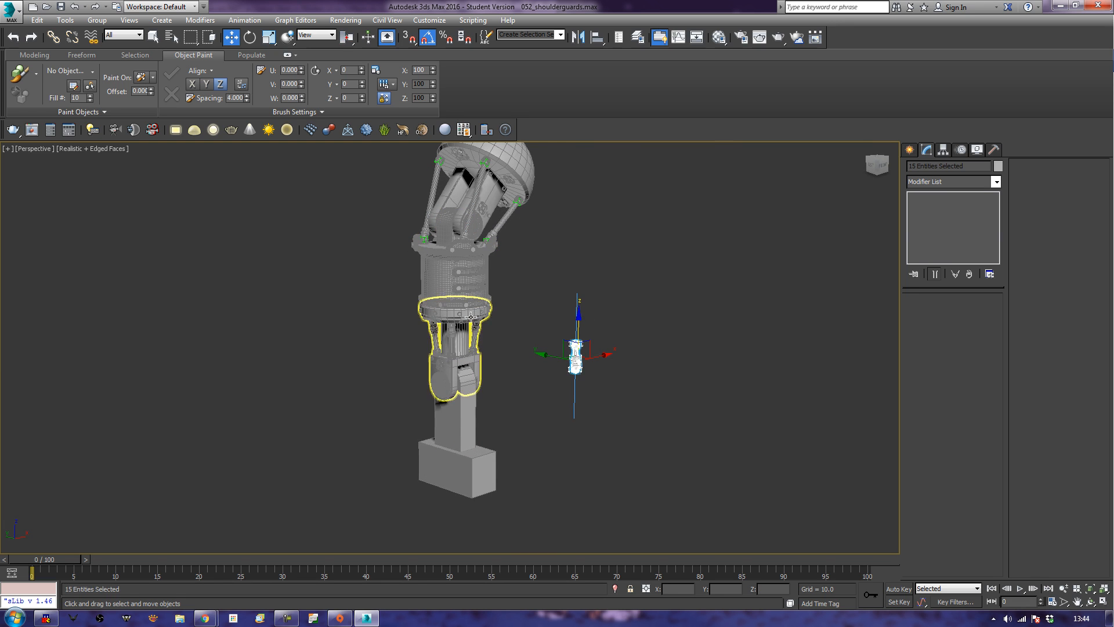
middle_click_drag(646, 385, 632, 427, "alt")
left_click_drag(532, 370, 447, 377)
middle_click_drag(447, 377, 547, 423, "alt")
scroll(547, 423, "up", 5)
middle_click_drag(553, 352, 599, 399)
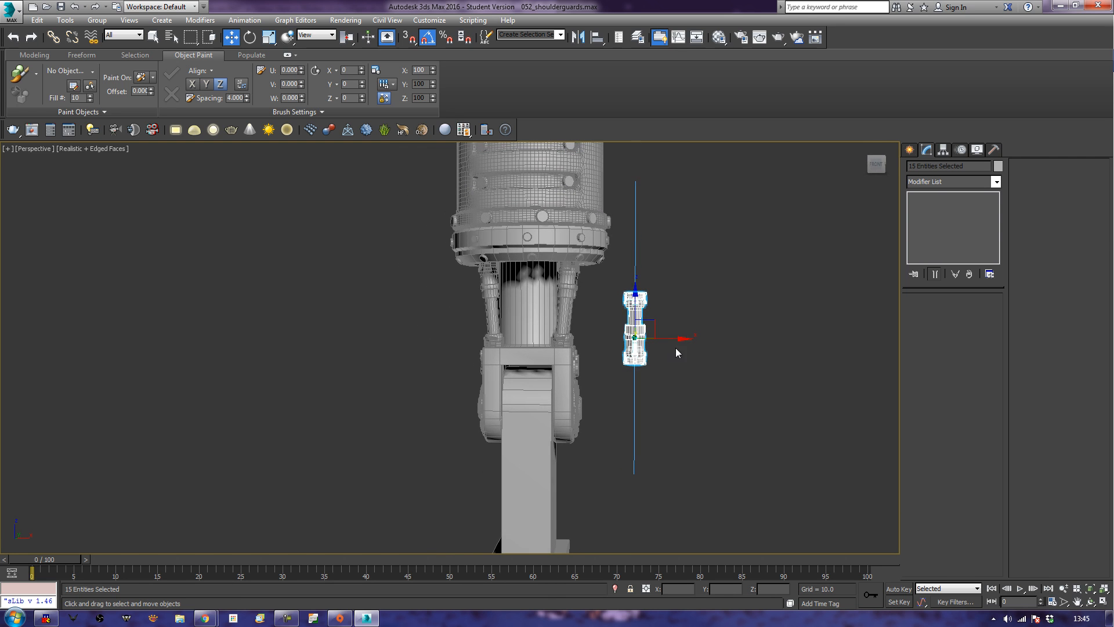
left_click_drag(674, 337, 551, 339)
Fit the piston against the underside of the fork's ring and copy it sideways along X to form a pair.
middle_click_drag(487, 416, 614, 438, "alt")
scroll(562, 415, "up", 2)
left_click_drag(567, 324, 529, 278)
middle_click_drag(529, 278, 452, 224, "alt")
middle_click_drag(530, 244, 507, 301, "alt")
scroll(517, 302, "up", 4)
left_click_drag(507, 301, 490, 315)
middle_click_drag(491, 315, 388, 344, "alt")
mouse_move(517, 301)
left_mouse_down()
mouse_move(599, 295)
mouse_move(579, 301)
left_mouse_up()
left_click(555, 359)
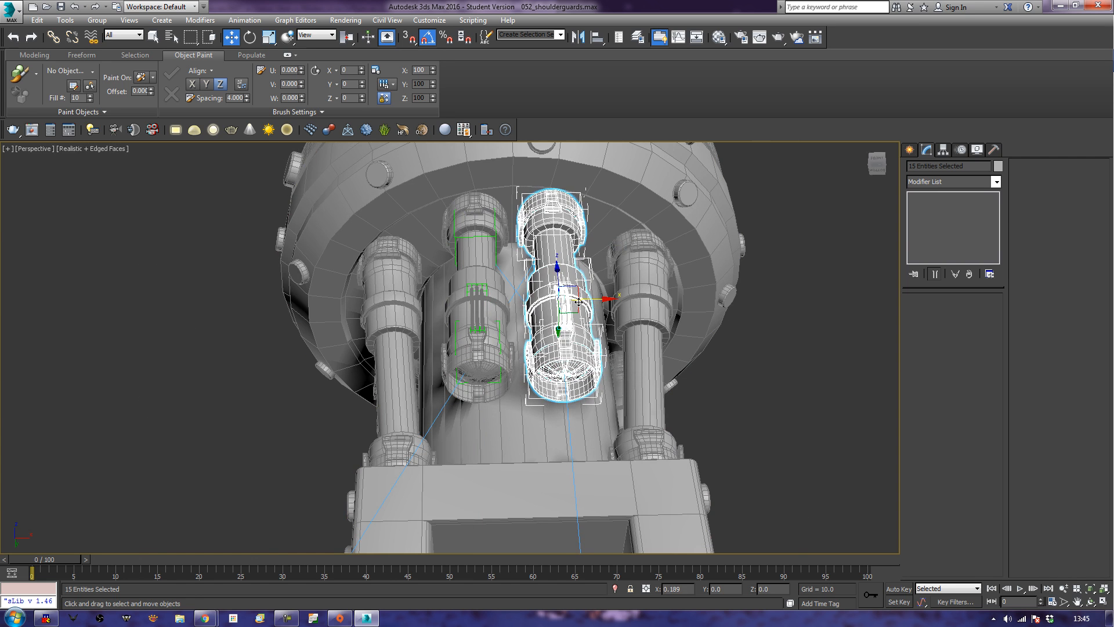
Add all parts of the first piston to the selection so that both pistons are selected together.
middle_click_drag(463, 263, 453, 196, "alt")
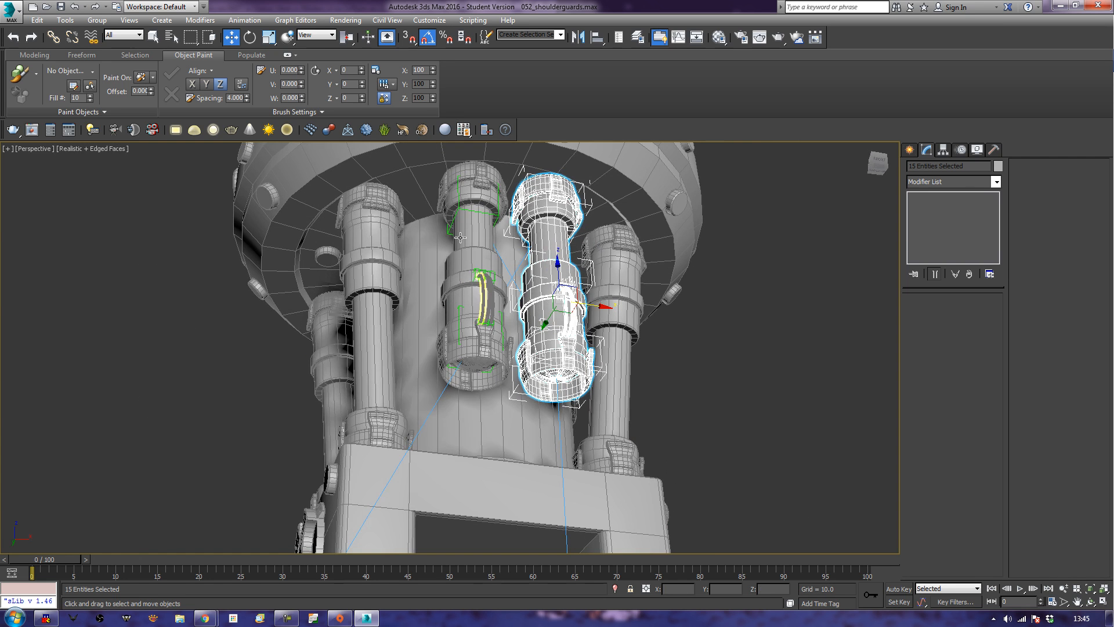
left_click(449, 188, "ctrl")
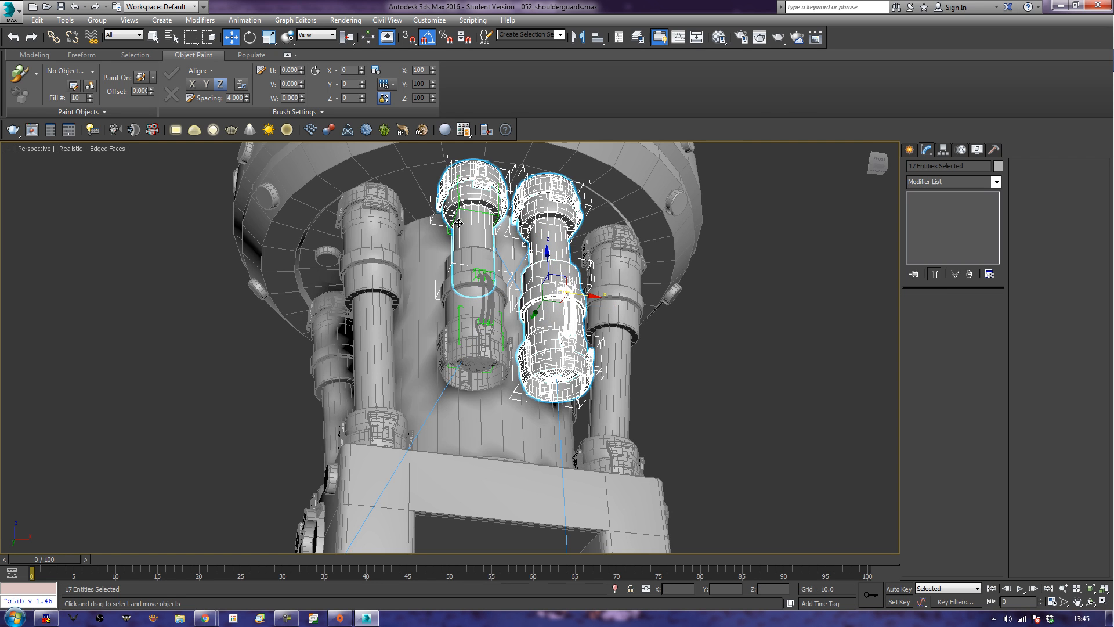
middle_click_drag(464, 243, 541, 296, "alt")
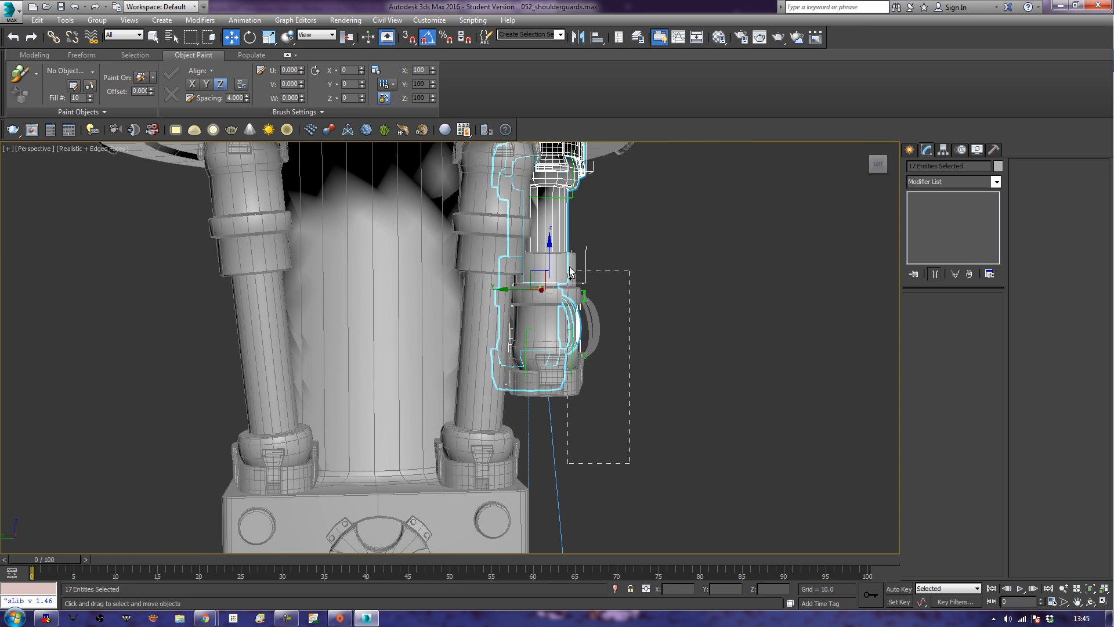
left_click_drag(566, 265, 564, 264, "ctrl")
middle_click_drag(645, 300, 643, 287, "alt")
left_click_drag(592, 307, 552, 199, "ctrl")
middle_click_drag(619, 214, 609, 225, "alt")
Copy the pair of pistons to the opposite side of the neck fork in the Left view and deselect them.
key("l")
scroll(559, 308, "down", 8)
middle_click_drag(559, 307, 637, 239)
scroll(623, 323, "up", 3)
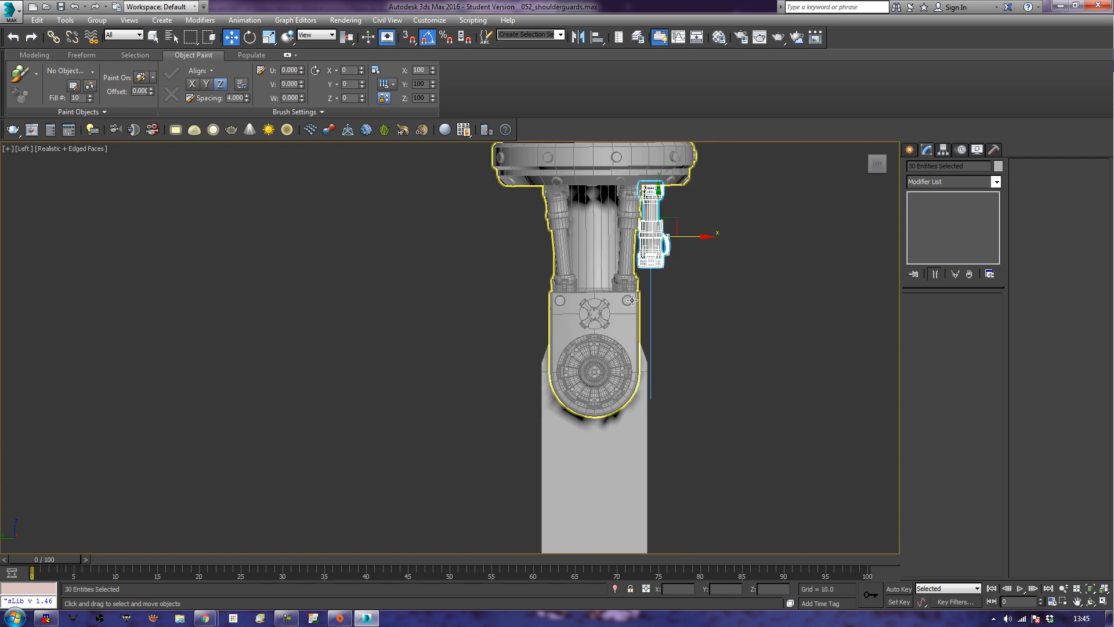
middle_click_drag(630, 305, 682, 367)
left_click_drag(751, 300, 633, 303, "shift")
left_click(555, 362)
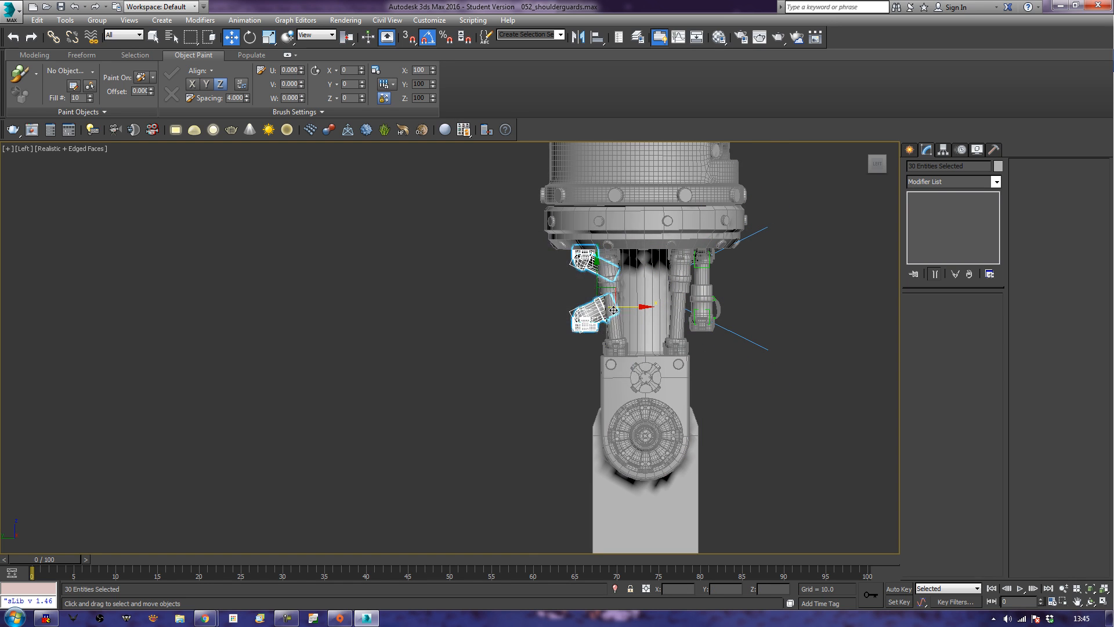
left_click_drag(630, 308, 631, 307)
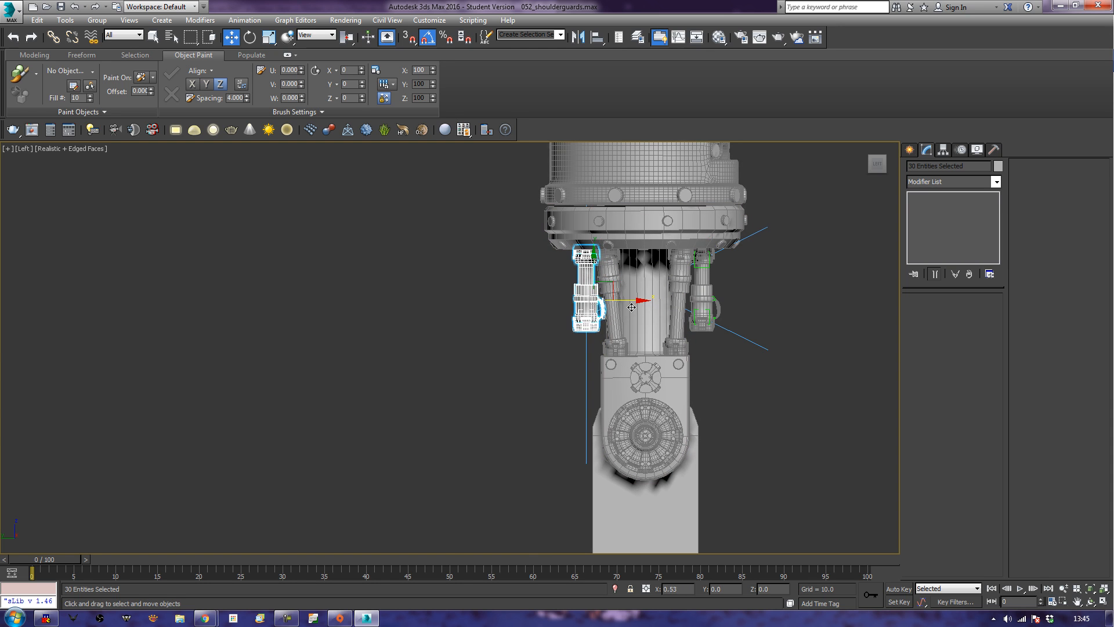
key("p")
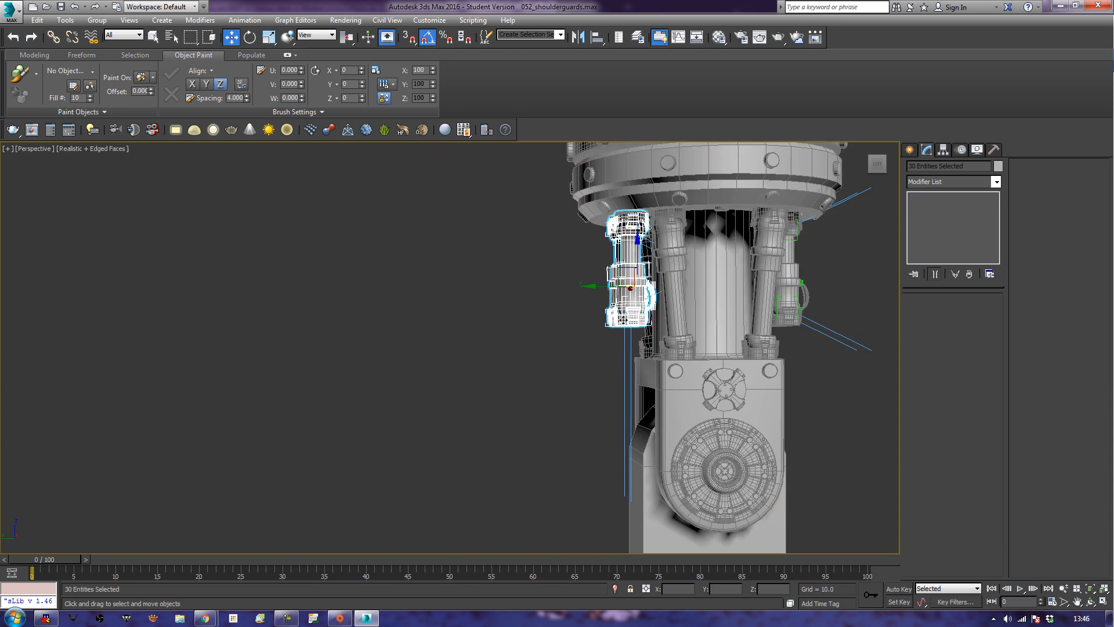
key("z")
middle_click_drag(554, 343, 602, 350, "alt")
left_click_drag(587, 338, 590, 338)
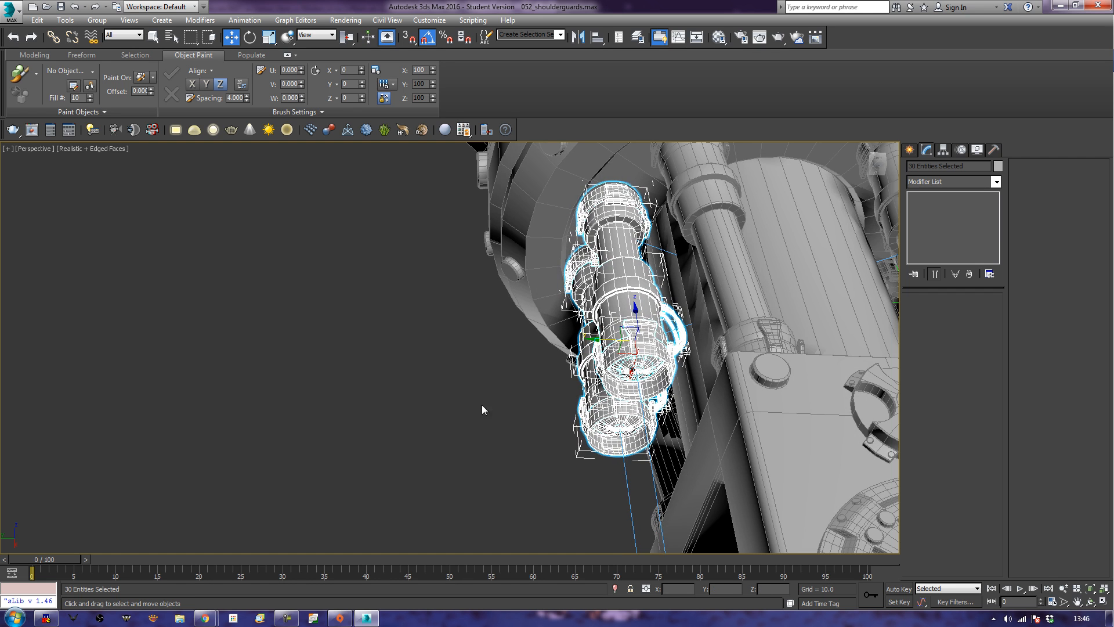
left_click(437, 418)
Select the lower end brackets of all four pistons.
mouse_move(462, 502)
middle_mouse_down("alt")
mouse_move(591, 489)
mouse_move(524, 497)
mouse_move(522, 341)
mouse_move(567, 468)
mouse_move(526, 463)
mouse_move(539, 381)
middle_mouse_up("alt")
scroll(539, 380, "down", 2)
scroll(589, 420, "down", 2)
middle_click_drag(590, 420, 549, 467, "alt")
left_click(642, 323)
left_click(632, 329, "ctrl")
key("ctrl+z")
left_click(627, 326, "ctrl")
middle_click_drag(506, 352, 569, 341, "alt")
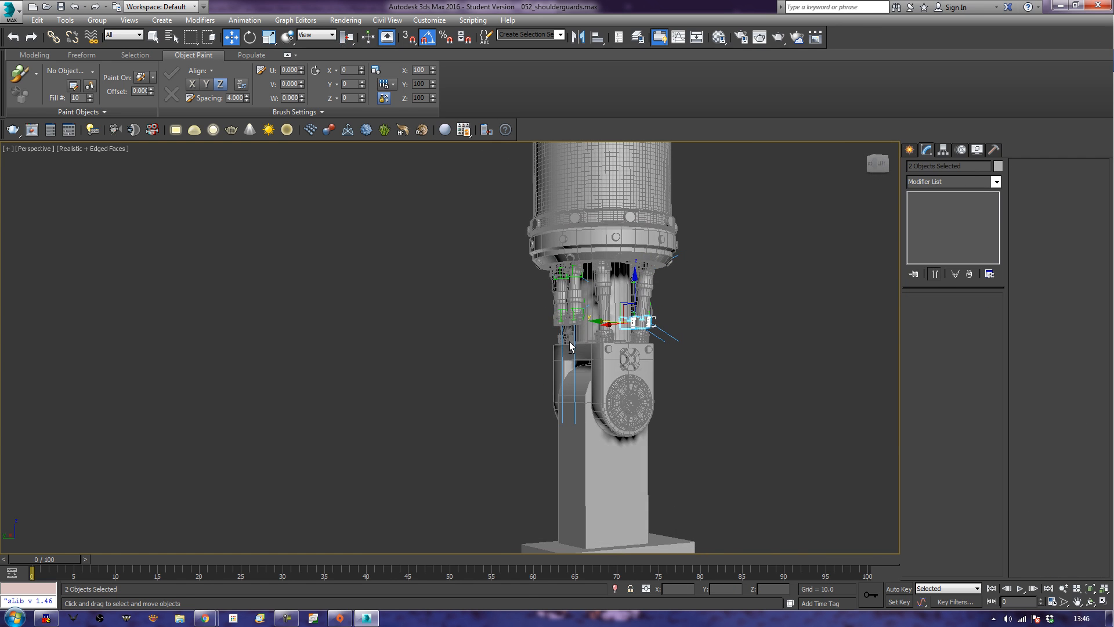
left_click(569, 323, "ctrl")
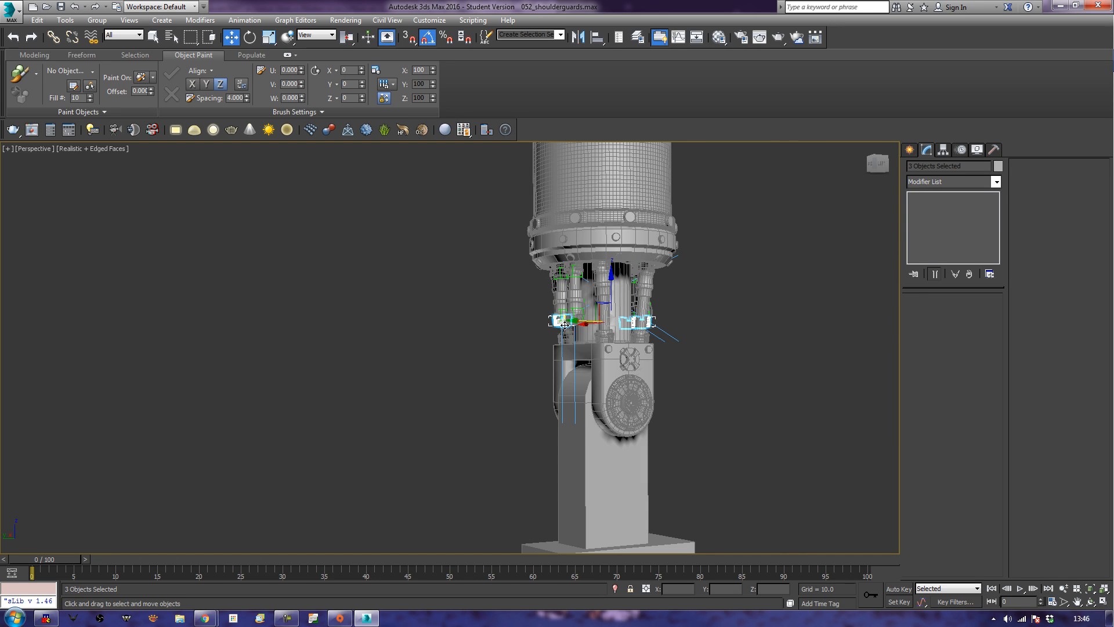
middle_click_drag(565, 324, 560, 313, "alt")
scroll(560, 314, "up", 3)
left_click(554, 293, "ctrl")
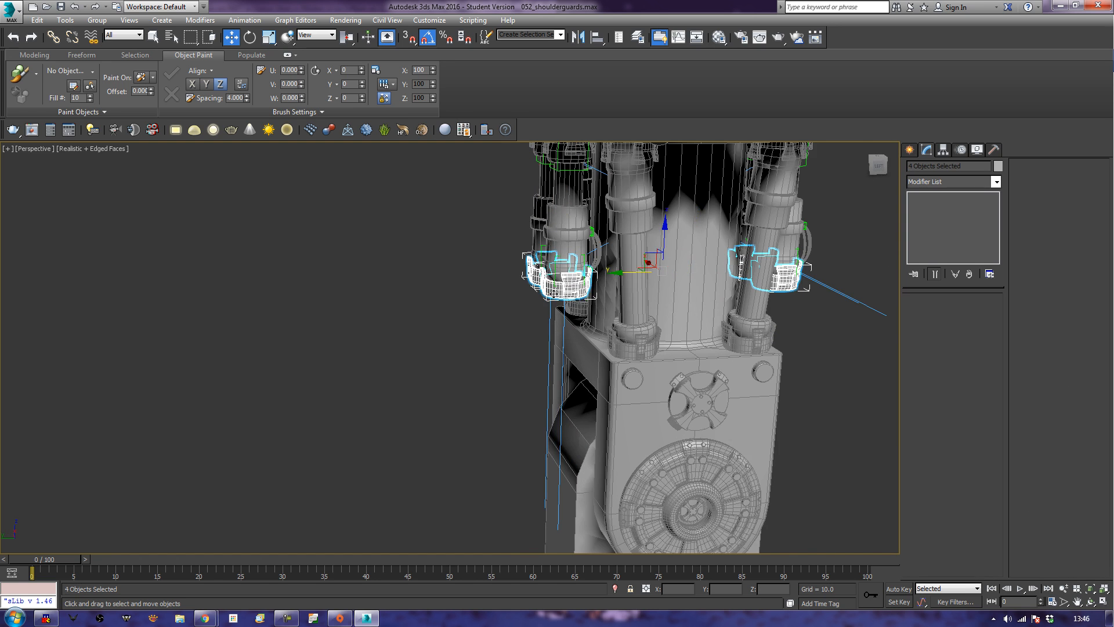
Move the four piston end brackets straight down in the Left view onto the top of the weapon mount block.
scroll(647, 539, "down", 3)
middle_click_drag(648, 539, 653, 397)
key("l")
scroll(586, 446, "up", 4)
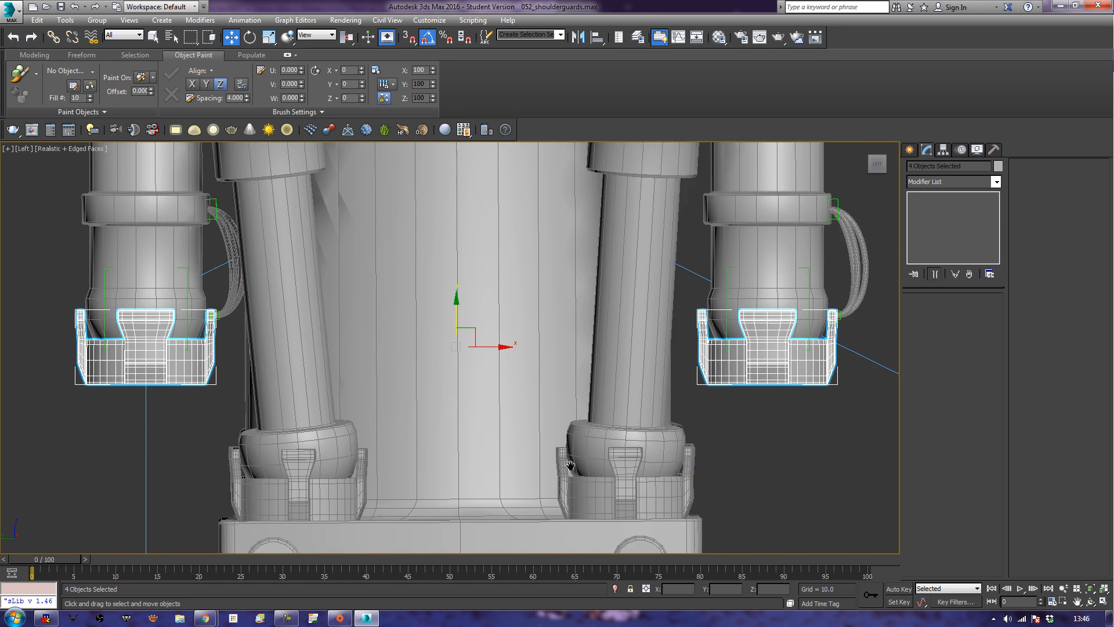
scroll(586, 446, "down", 5)
middle_click_drag(586, 446, 602, 299)
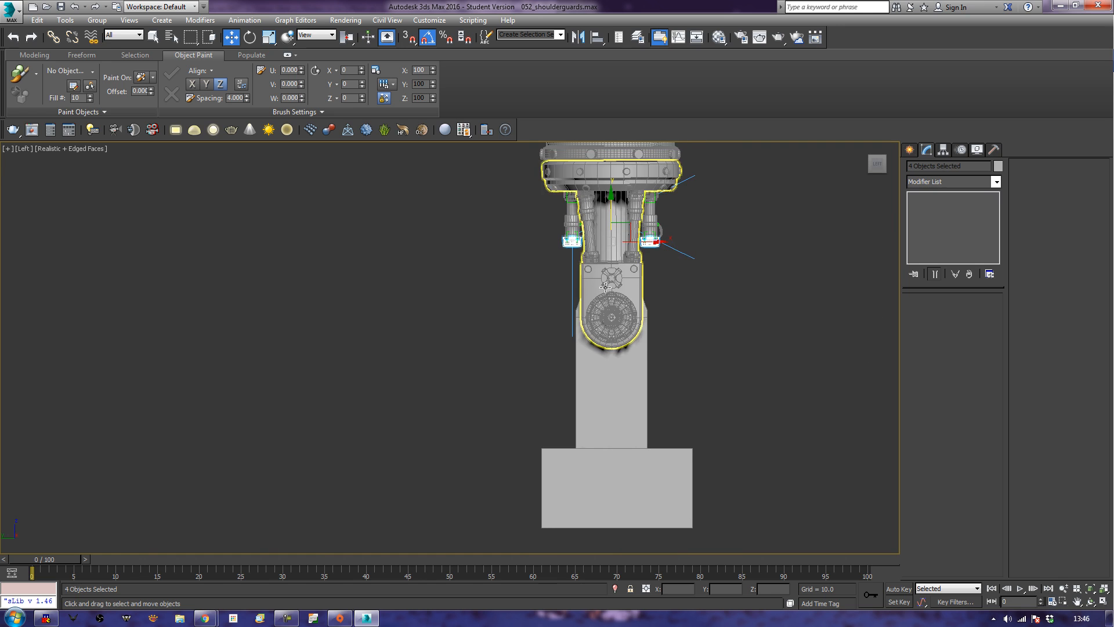
left_click_drag(605, 205, 596, 405)
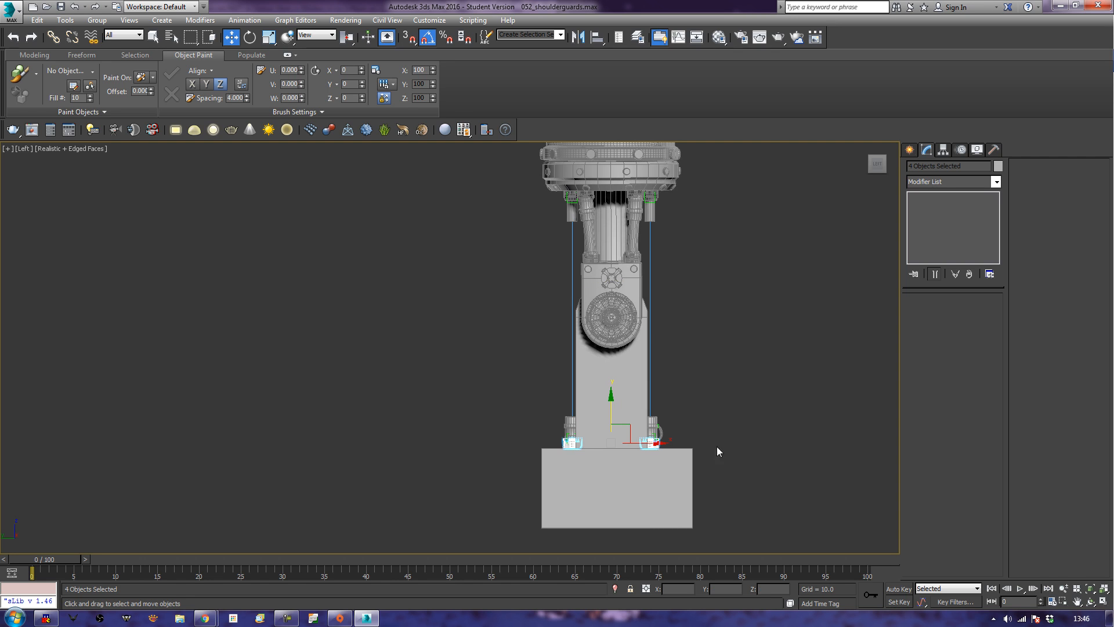
middle_click_drag(447, 435, 369, 523)
scroll(370, 525, "up", 3)
middle_click_drag(552, 487, 429, 503)
scroll(446, 502, "up", 4)
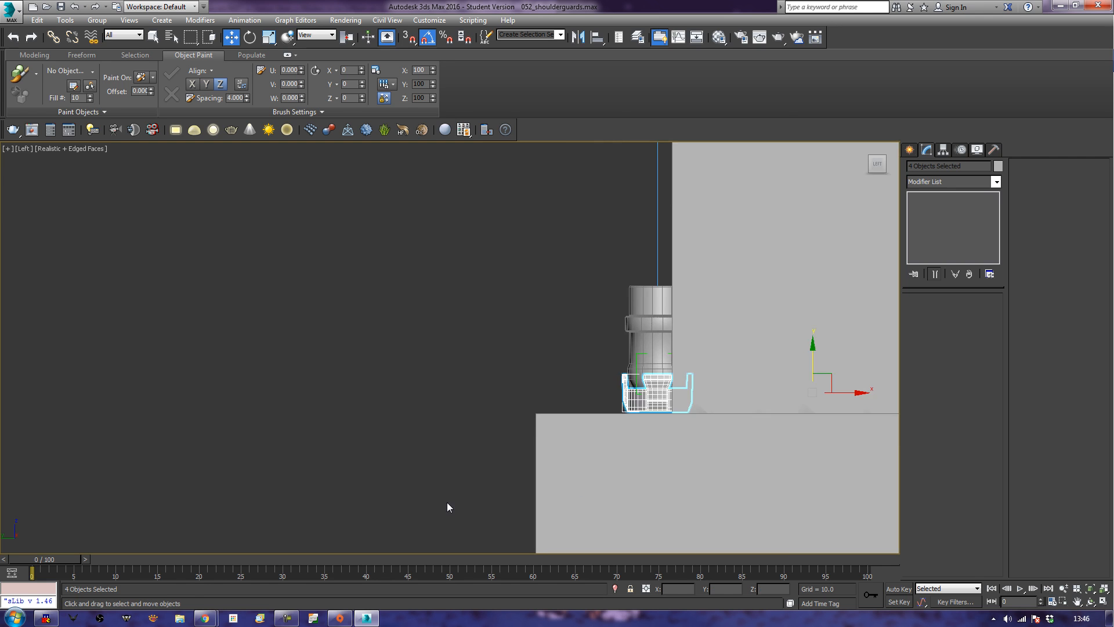
Fine-tune the height of the four piston end brackets so their bases sit on the top face of the weapon mount block.
middle_click_drag(573, 469, 480, 476)
scroll(480, 477, "up", 7)
scroll(484, 413, "down", 2)
scroll(191, 472, "down", 6)
scroll(267, 422, "up", 2)
middle_click_drag(341, 368, 402, 330)
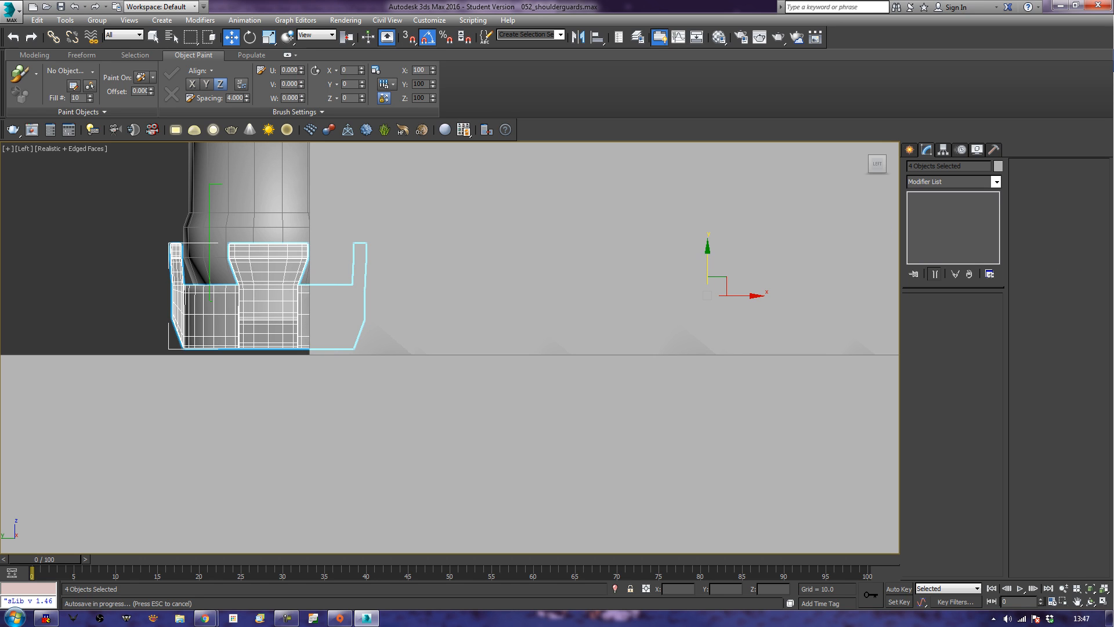
middle_click_drag(369, 232, 370, 242)
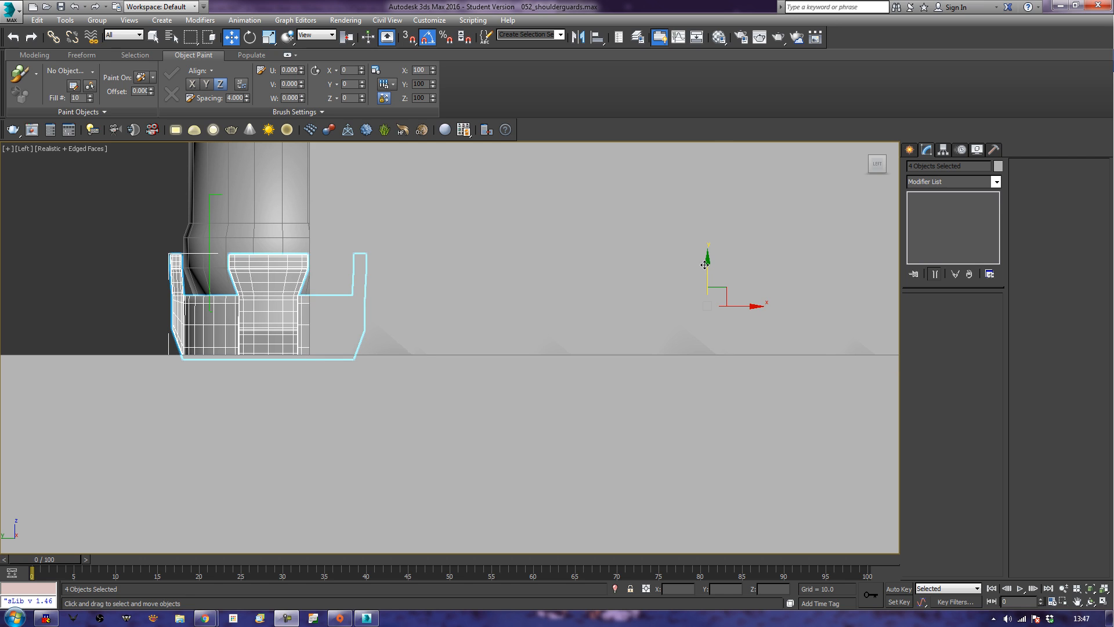
left_click_drag(708, 264, 708, 261)
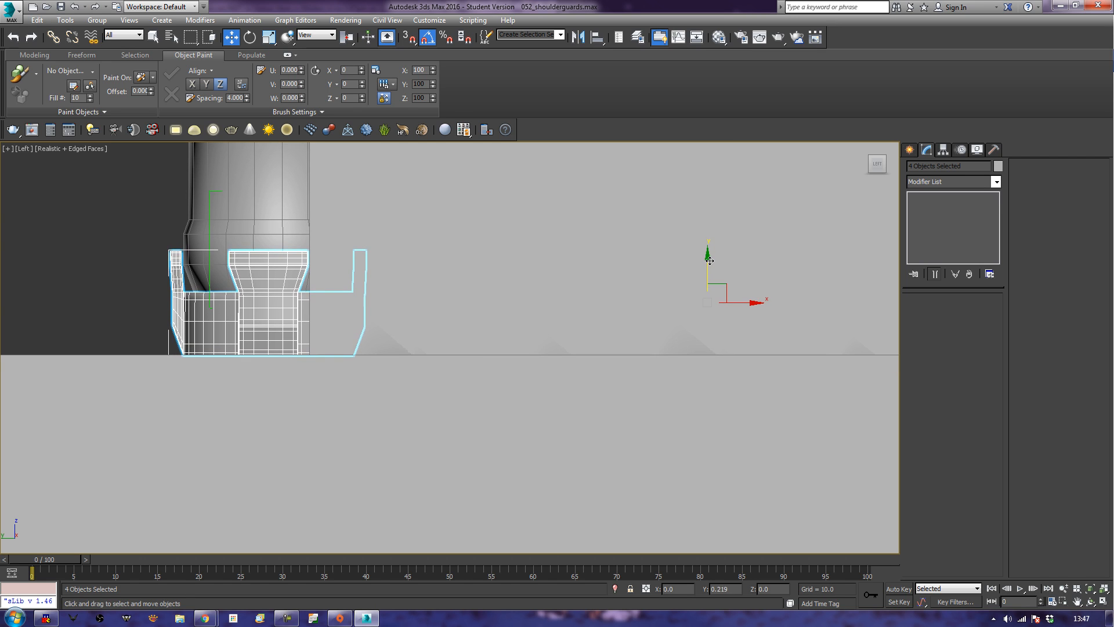
scroll(510, 359, "down", 4)
scroll(456, 363, "up", 3)
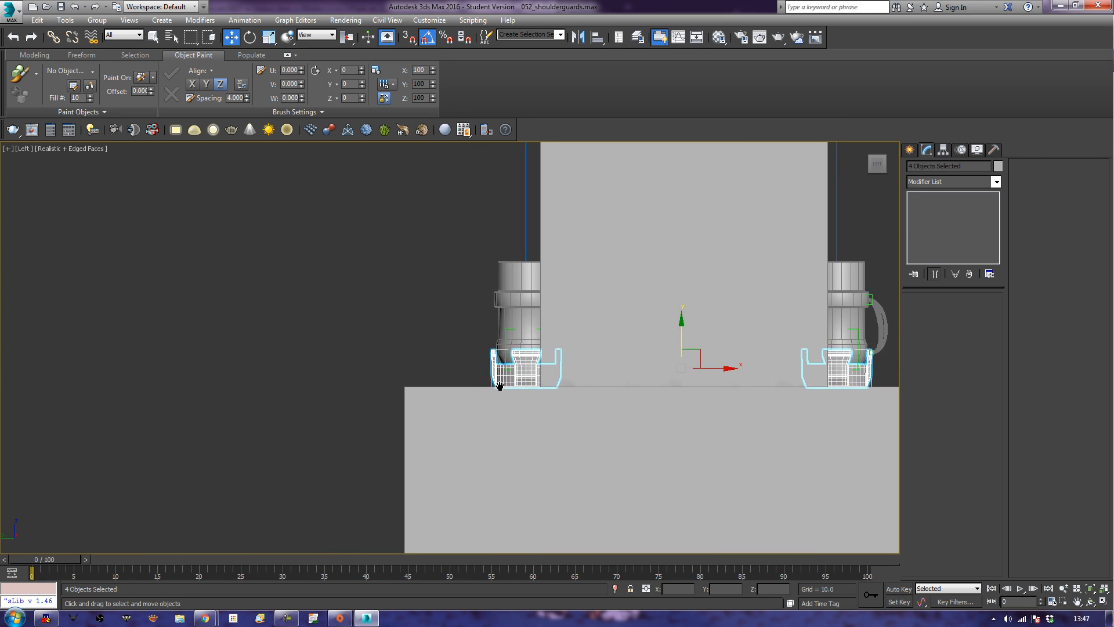
Select the lower end parts of the pistons on one side of the arm and move them outward toward the block's edge in the Left view.
left_click(482, 368)
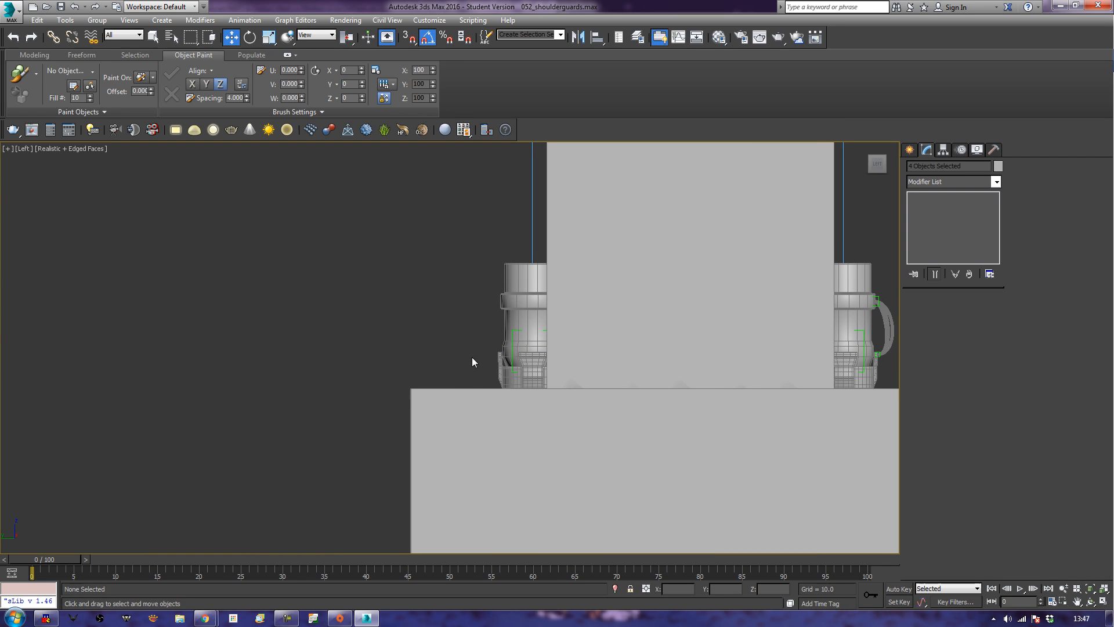
left_click(527, 381)
left_click_drag(581, 345, 509, 349)
middle_click_drag(714, 355, 571, 394)
Move the lower end parts of the pistons on the other side outward to the block's opposite edge and deselect them.
left_click(729, 412)
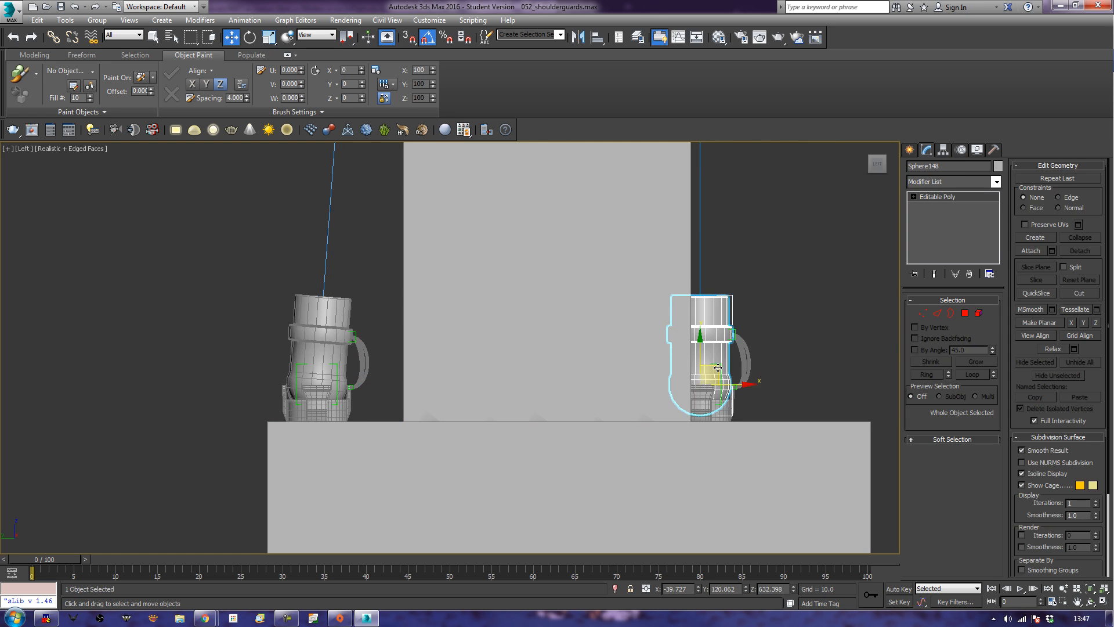
left_click(736, 412)
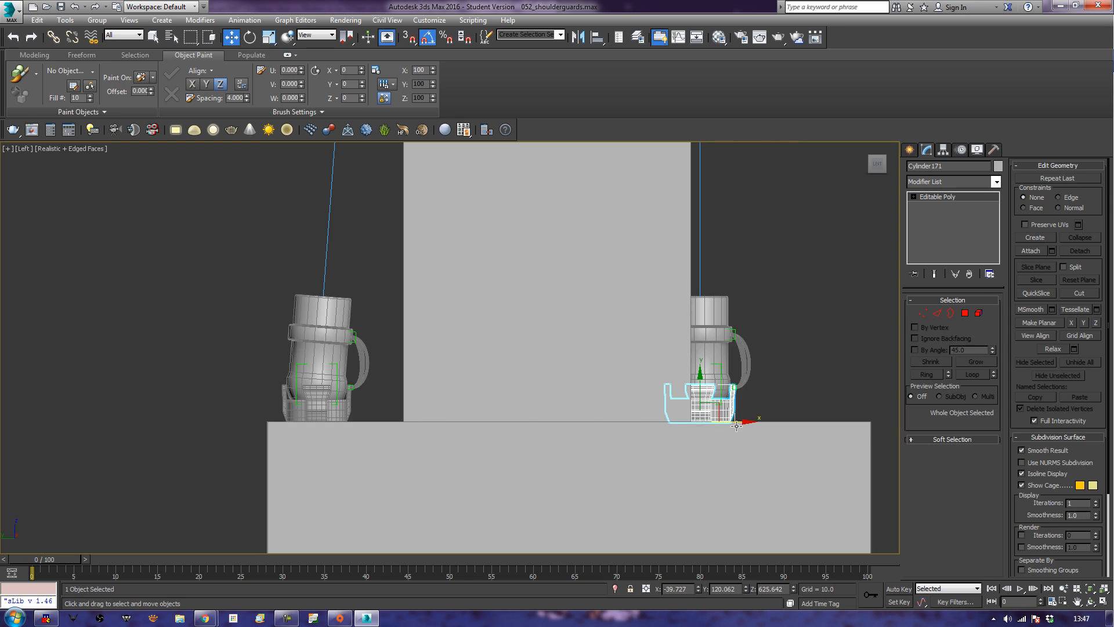
mouse_move(744, 423)
left_mouse_down("shift")
mouse_move(852, 421)
mouse_move(749, 413)
left_mouse_up("shift")
left_click(730, 410, "ctrl")
left_click_drag(749, 404, 864, 400)
left_click(737, 274)
In the Perspective view, select an upper piston cylinder at the fork's ring, enter polygon editing and set the reference coordinate system to Local.
scroll(737, 275, "down", 6)
middle_click_drag(754, 270, 621, 468)
key("z")
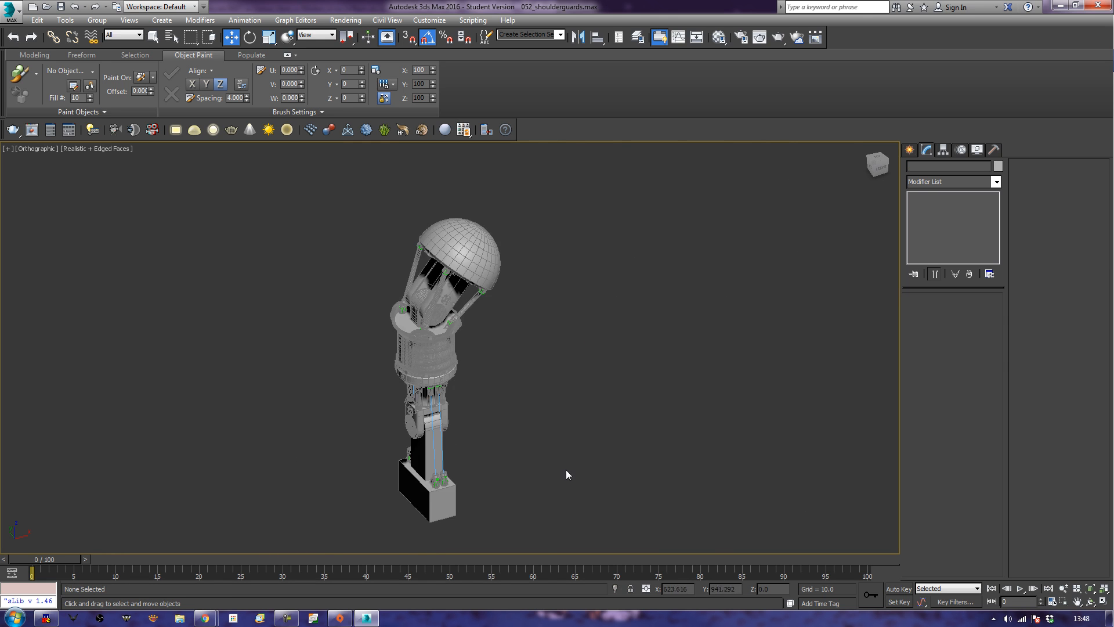
key("p")
key("z")
middle_click_drag(487, 483, 596, 355)
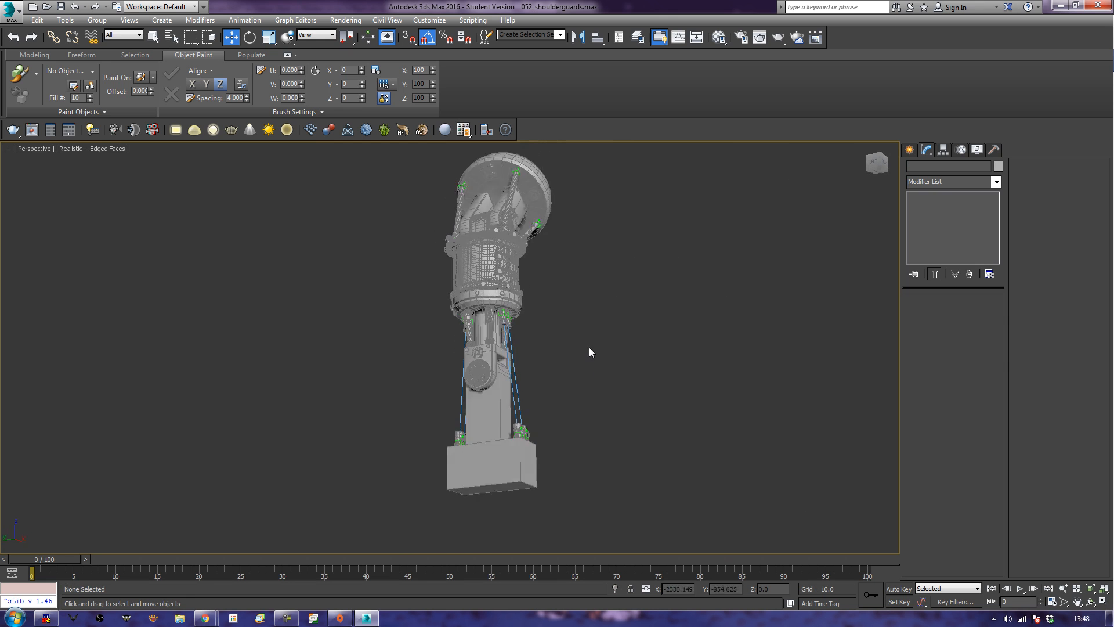
scroll(592, 348, "up", 3)
scroll(534, 336, "up", 2)
middle_click_drag(534, 336, 709, 313)
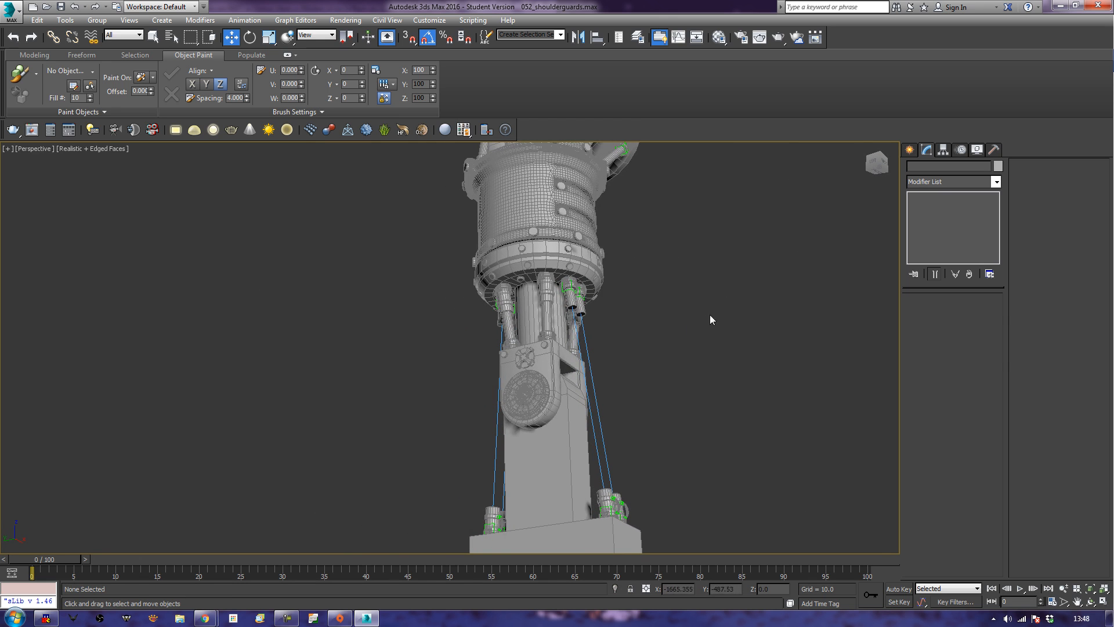
left_click(573, 299)
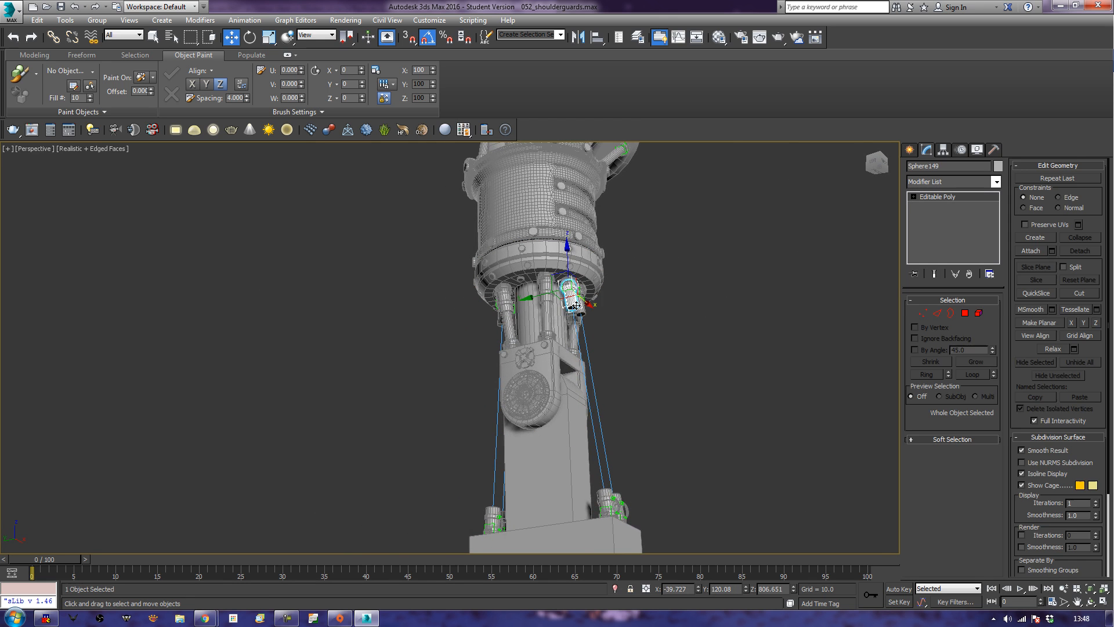
scroll(603, 300, "up", 3)
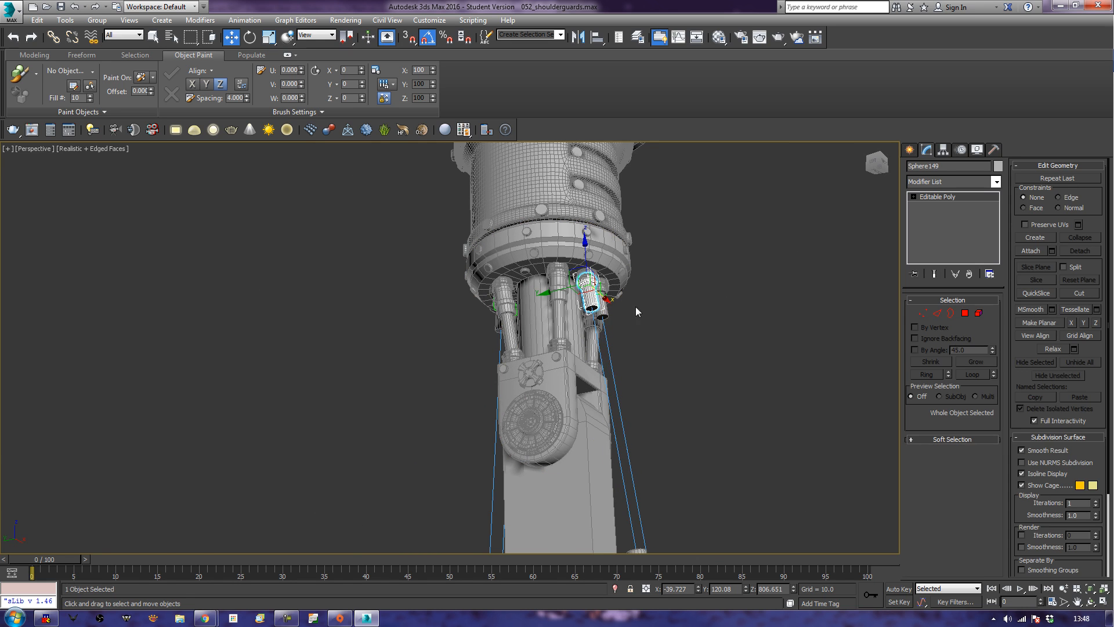
left_click(965, 313)
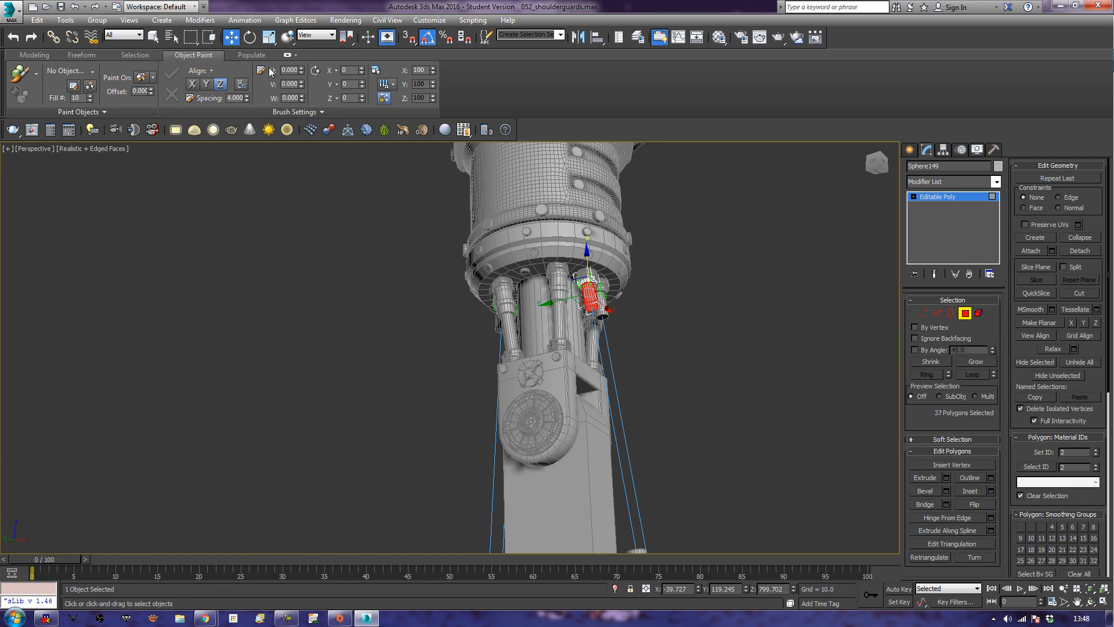
left_click(316, 35)
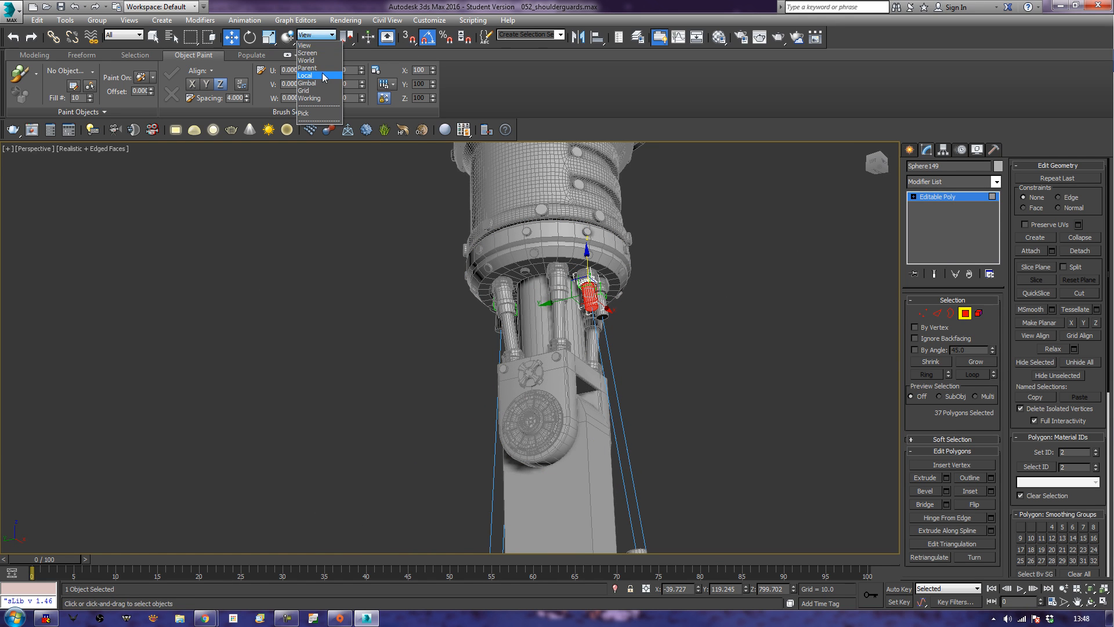
left_click(313, 76)
Pull the end polygon of the first upper cylinder down along its local Z axis toward the block and leave polygon editing.
left_click(710, 283)
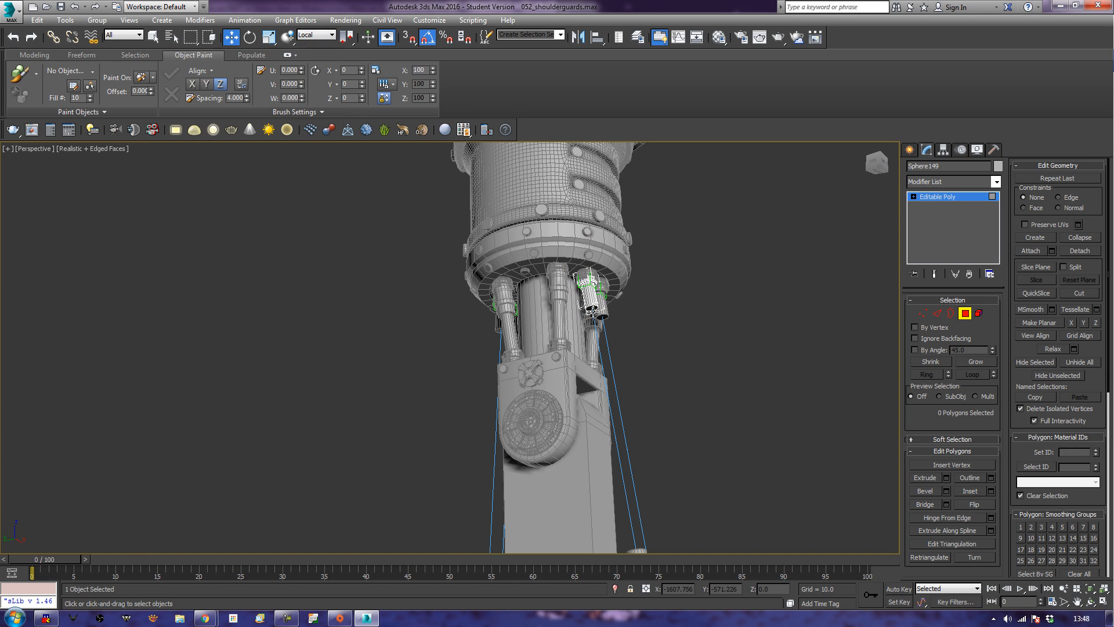
left_click(592, 308)
left_click_drag(596, 342, 630, 481)
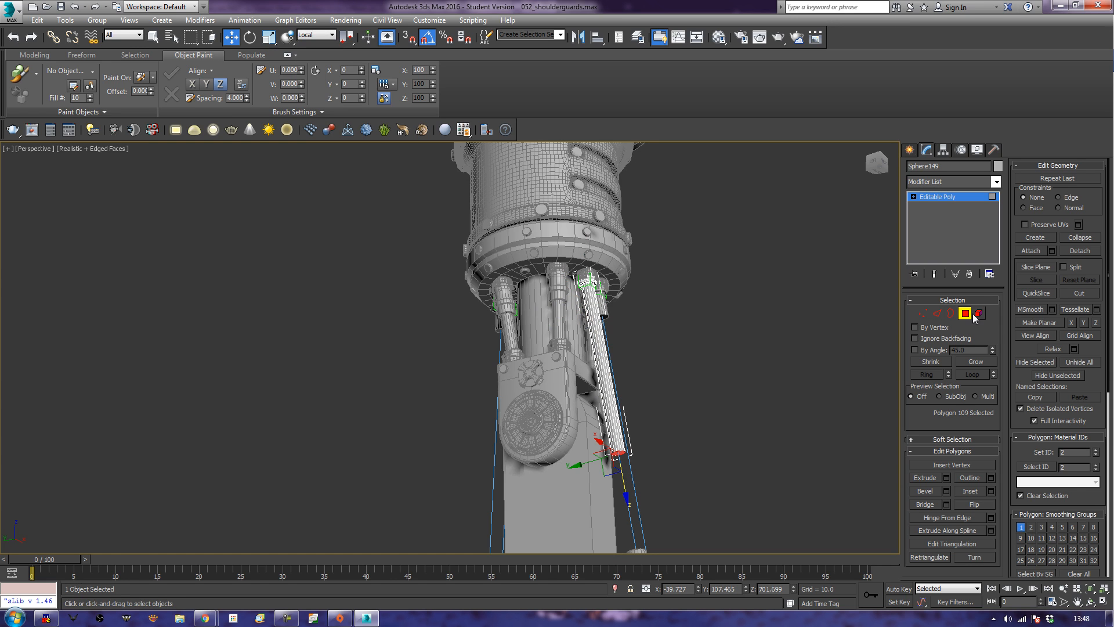
left_click(963, 314)
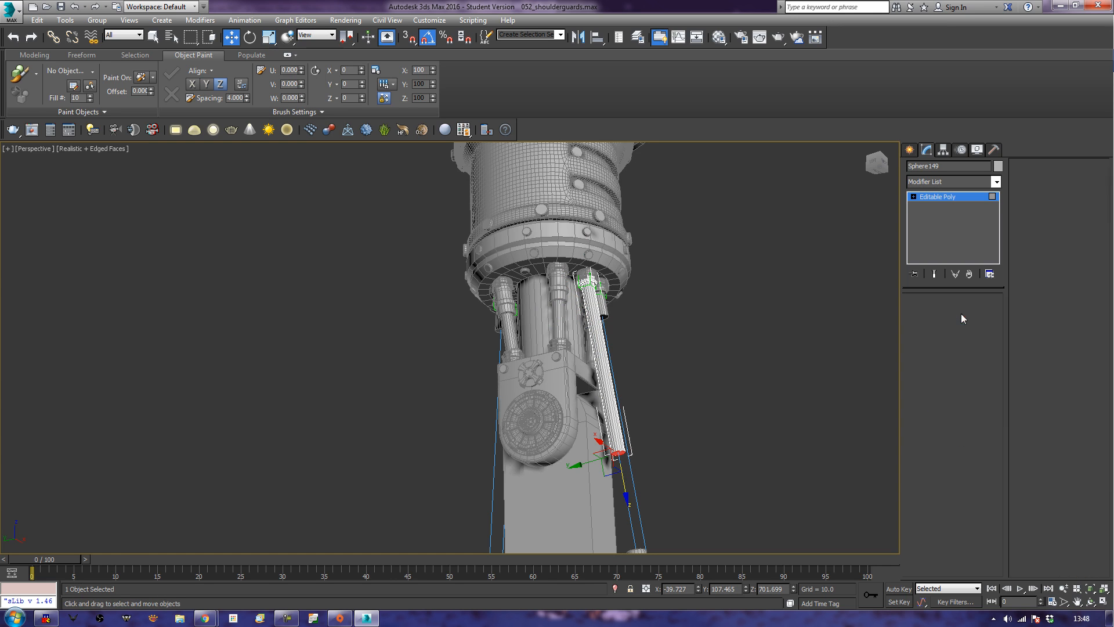
Lengthen the neighbouring upper cylinder by pulling its end polygon down along local Z to match the first one.
left_click(603, 313)
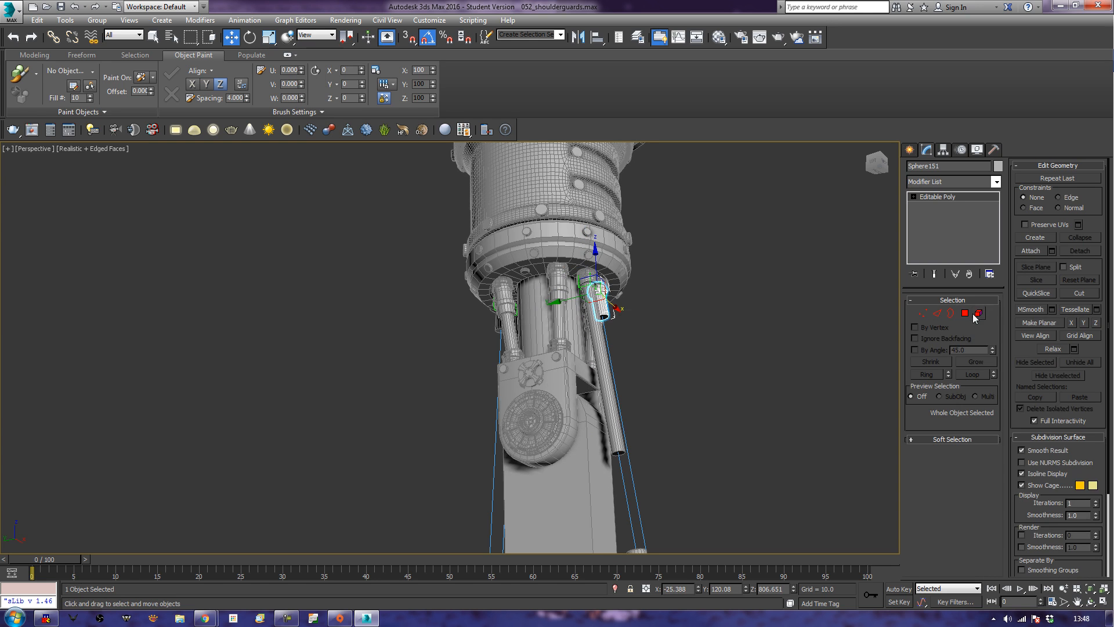
key("4")
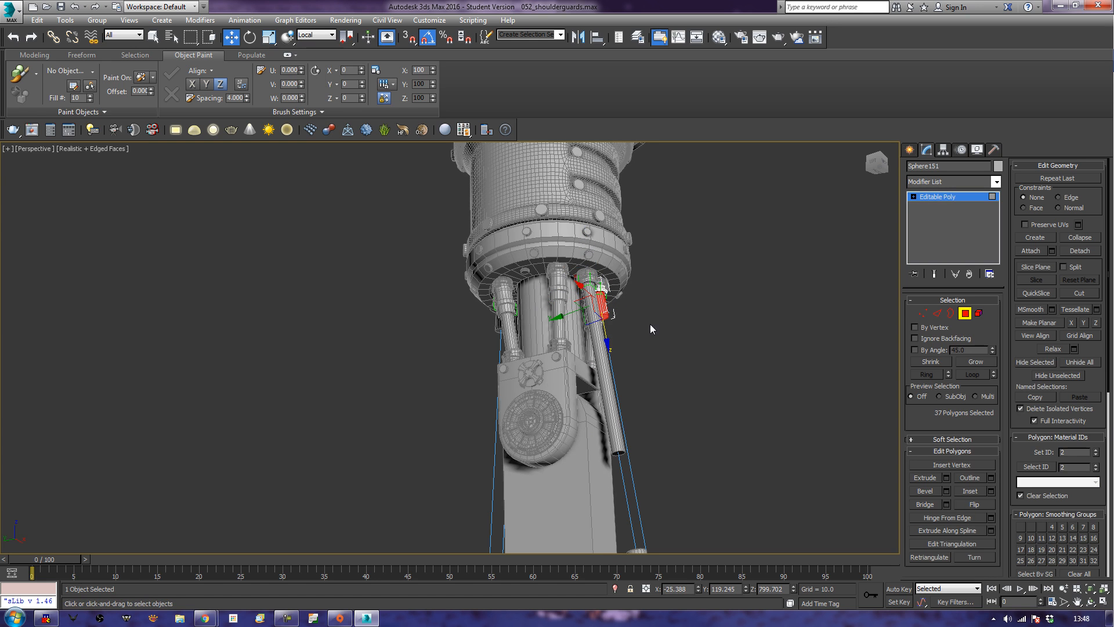
left_click(605, 317)
left_click_drag(609, 349, 639, 486)
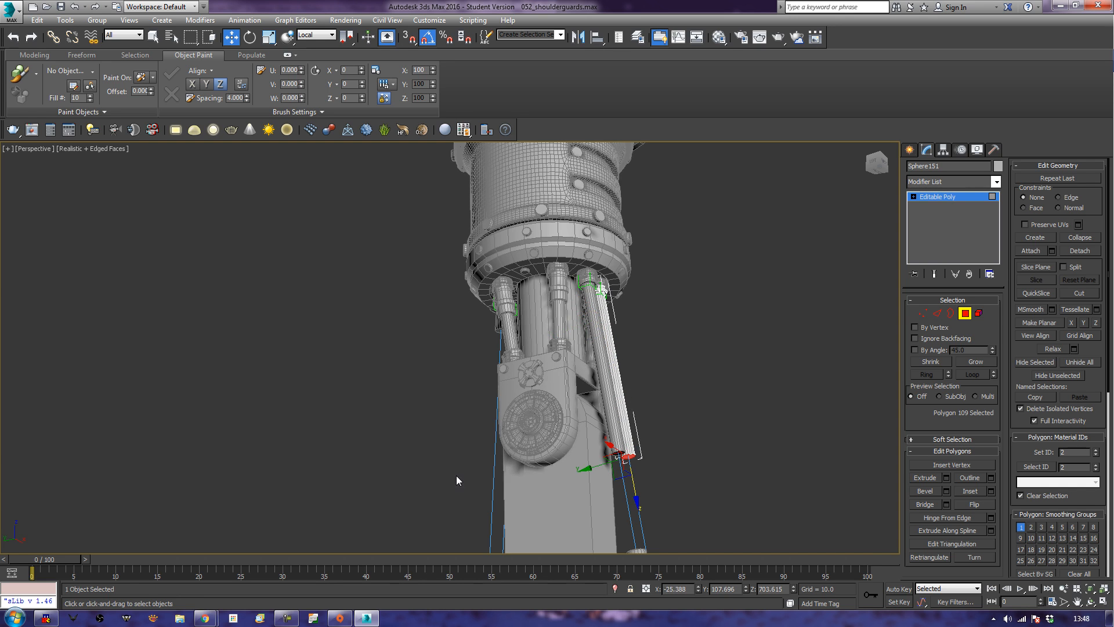
left_click(964, 312)
Lengthen the nearer upper cylinder on the opposite side of the fork by moving its end polygon down along local Z.
middle_click_drag(329, 486, 414, 453, "alt")
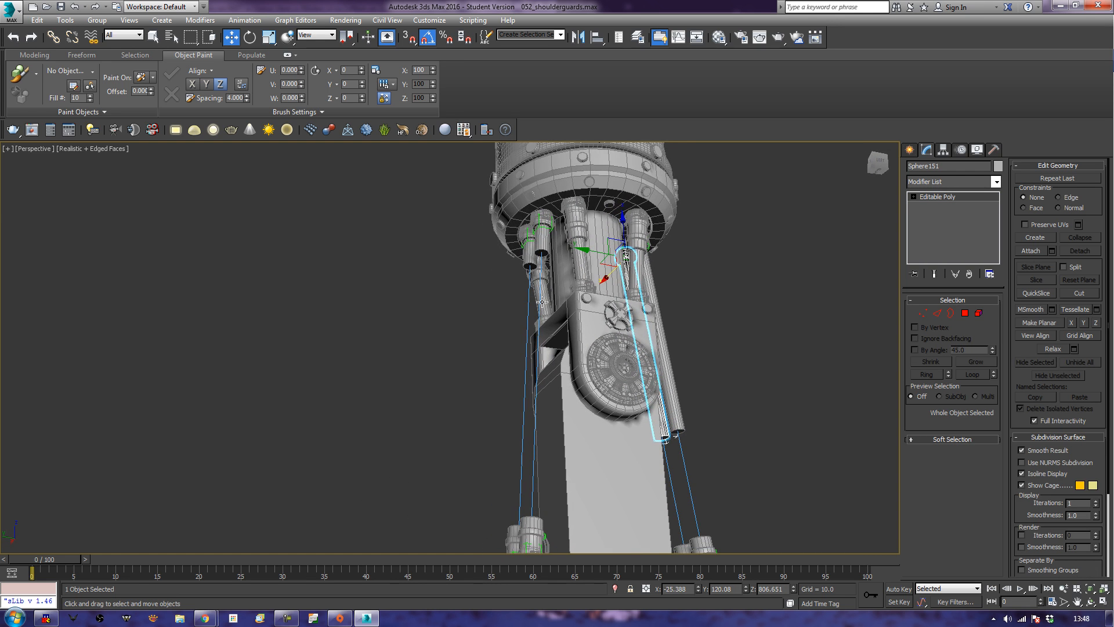
left_click(542, 251)
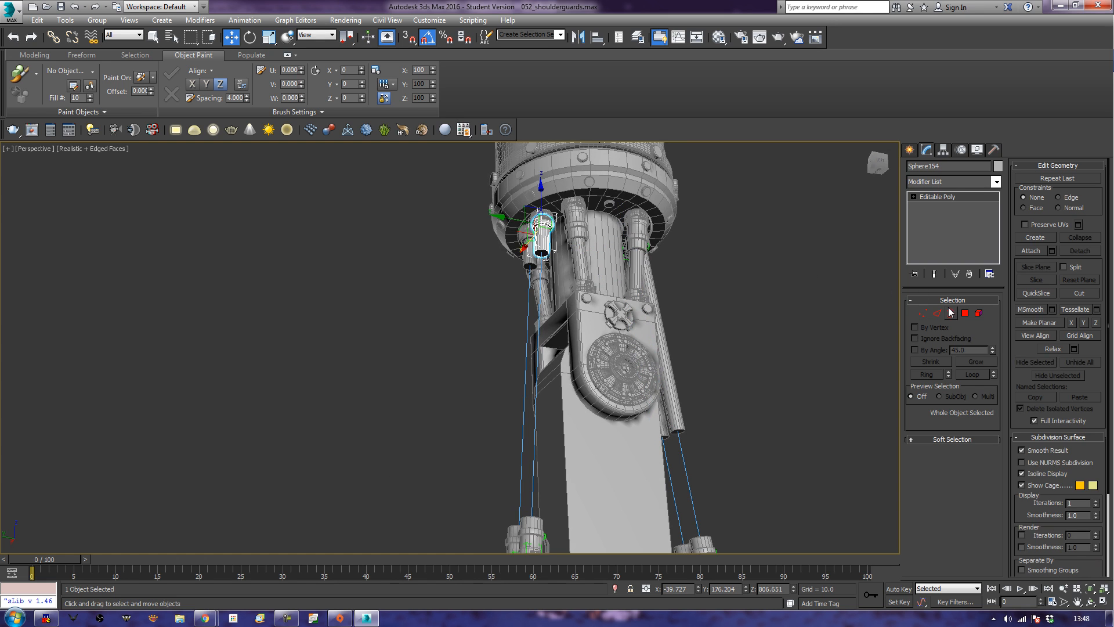
left_click(964, 313)
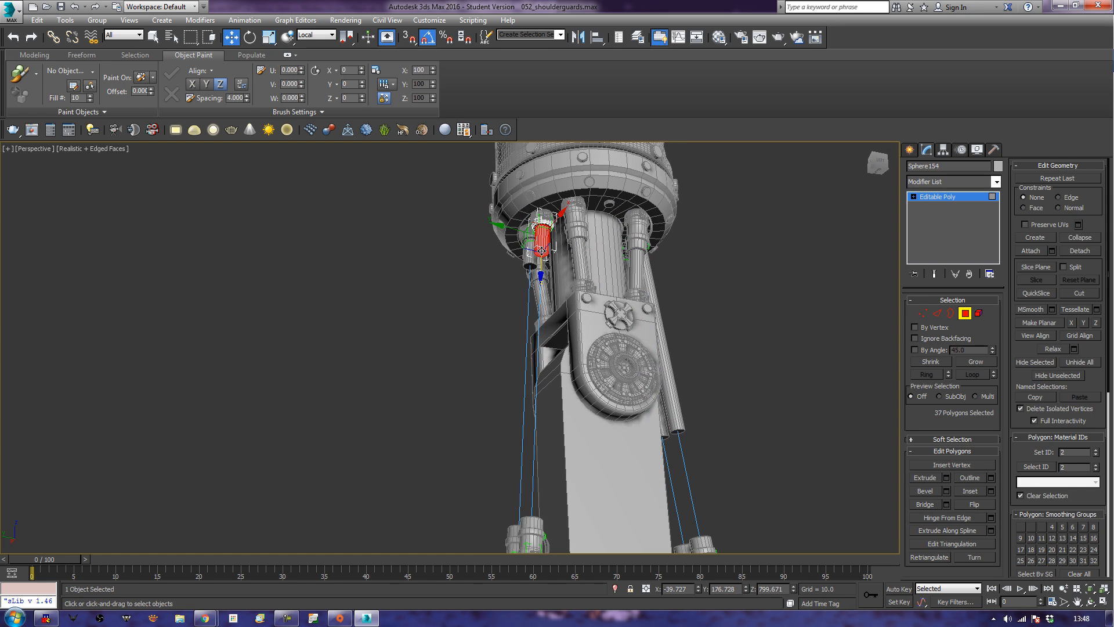
left_click(541, 251)
left_click_drag(542, 286, 525, 440)
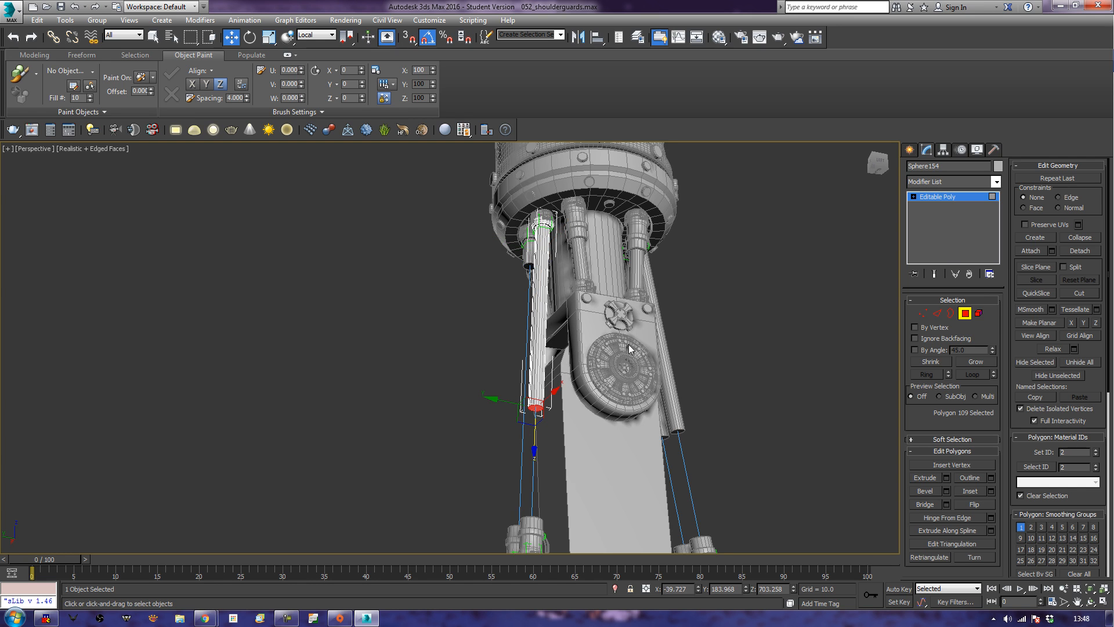
left_click(963, 316)
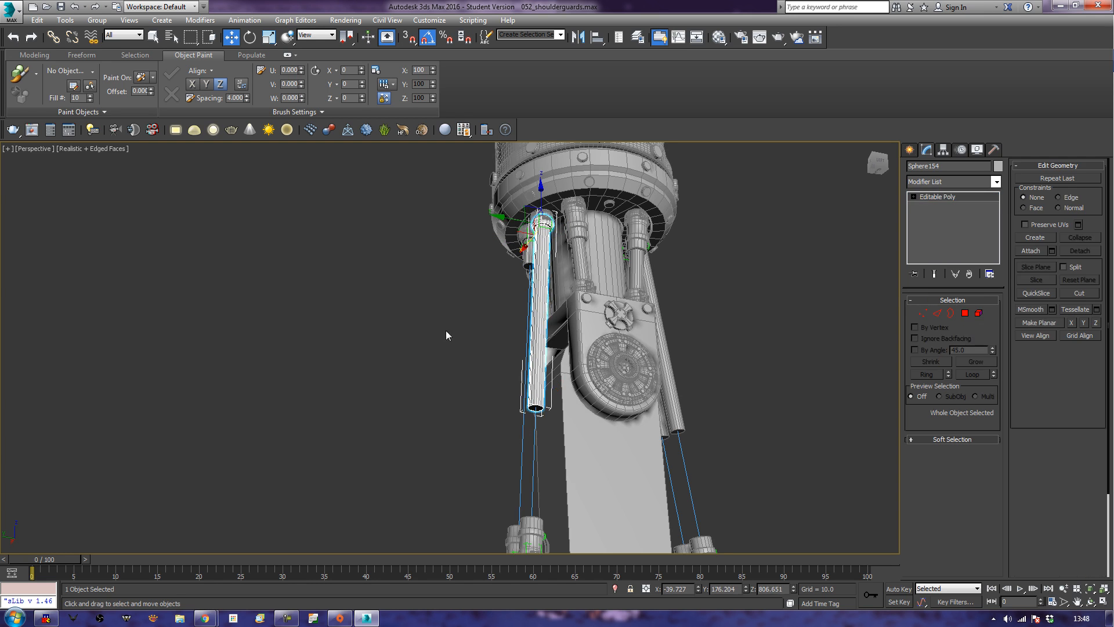
Lengthen the fourth upper cylinder by moving its end polygon down along local Z, finishing the polygon editing.
left_click(500, 271)
left_click(531, 268)
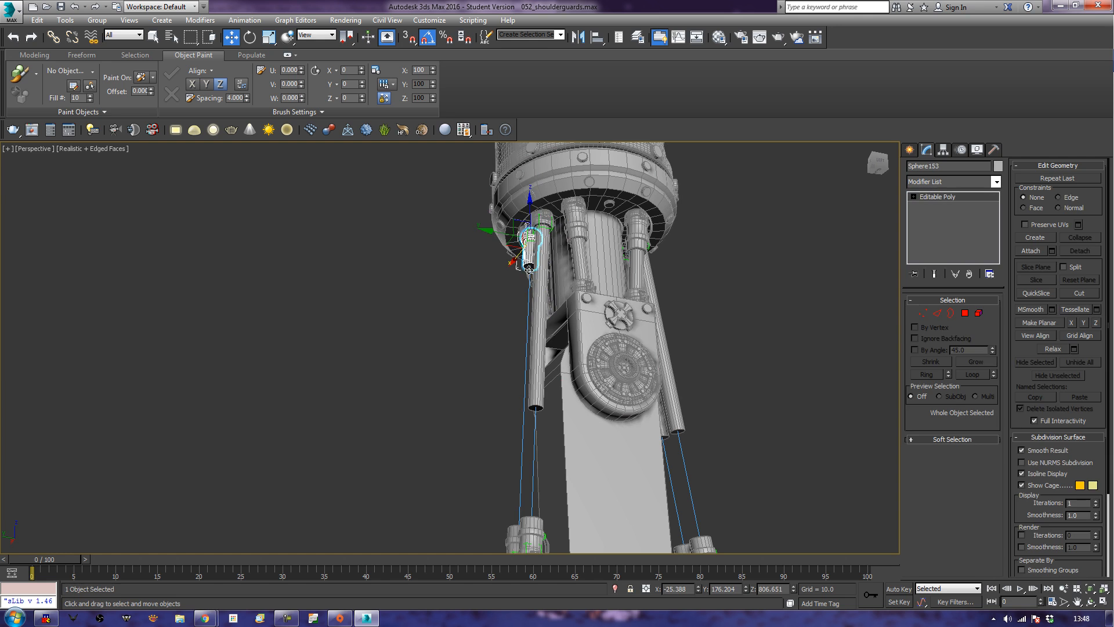
left_click(964, 314)
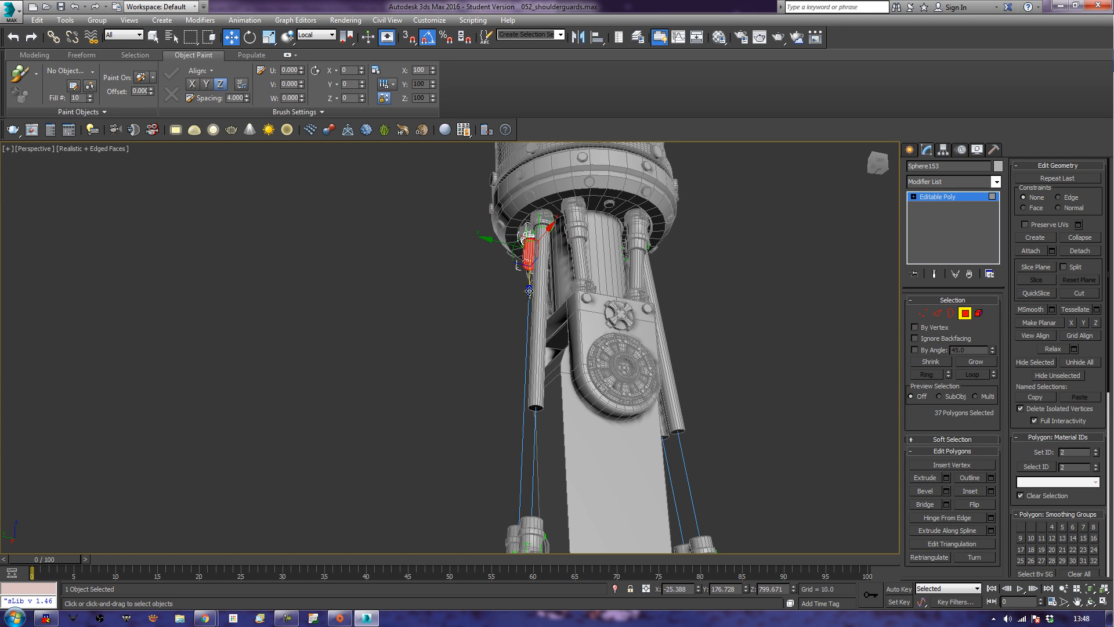
left_click(529, 266)
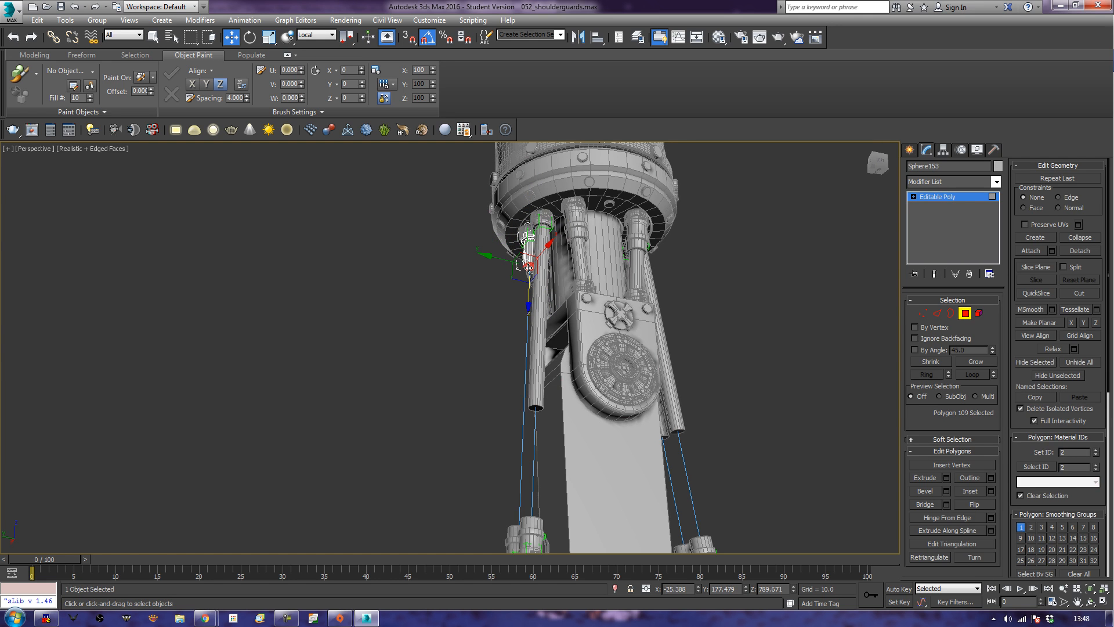
left_click_drag(529, 301, 524, 449)
left_click(964, 314)
Select the inner end polygon of a lower piston cylinder on the block and grow the selection to its surrounding rim polygons.
scroll(830, 398, "down", 4)
middle_click_drag(829, 381, 617, 396, "alt")
scroll(655, 412, "up", 5)
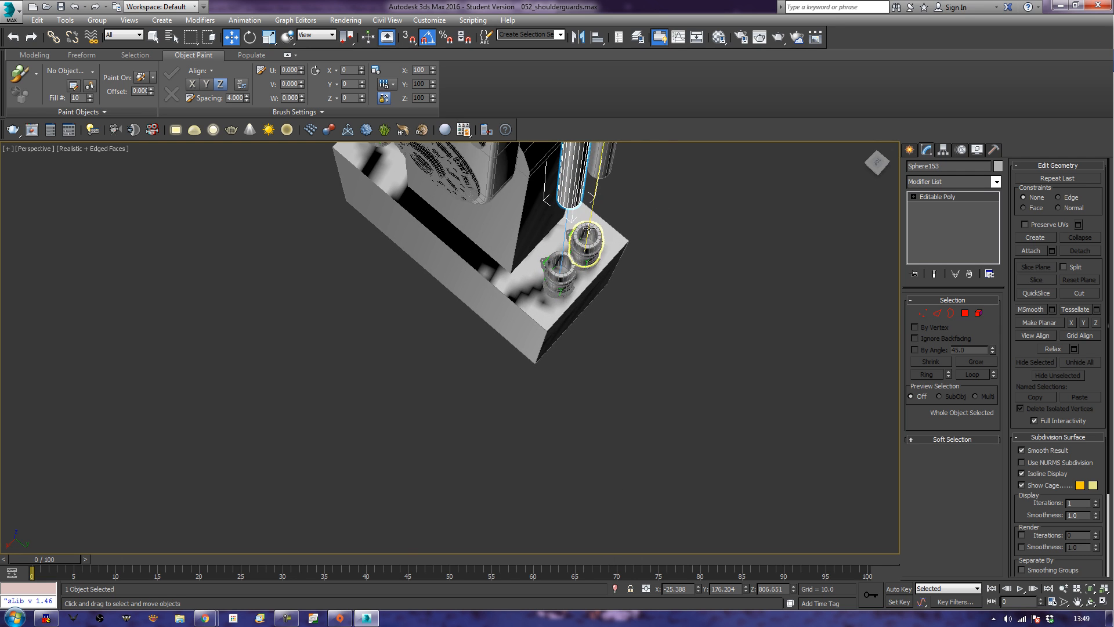
left_click(563, 268)
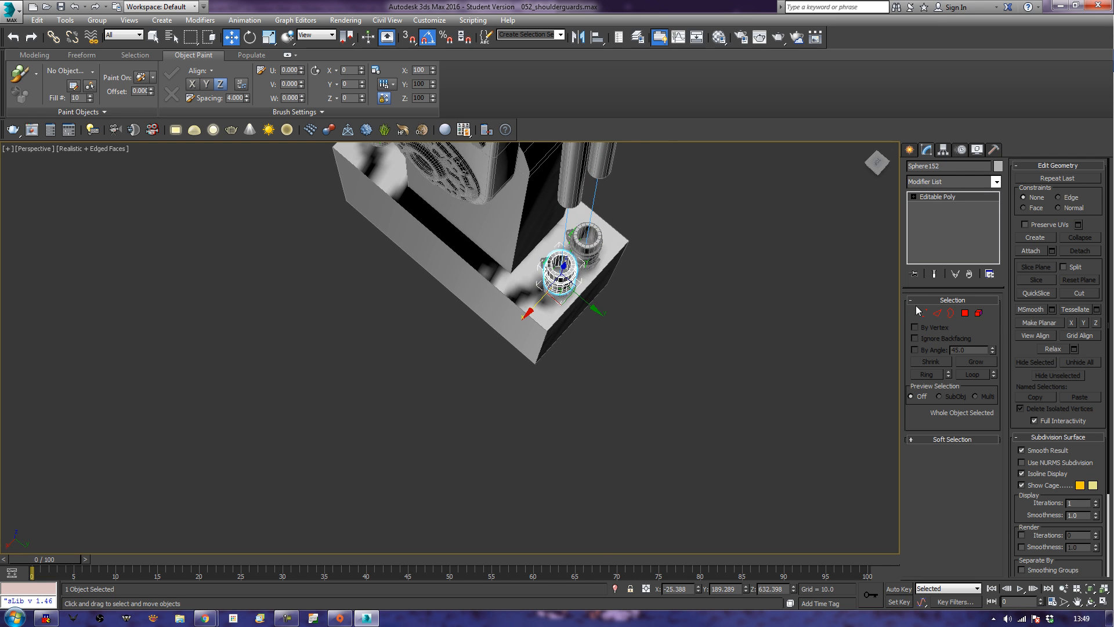
left_click(966, 313)
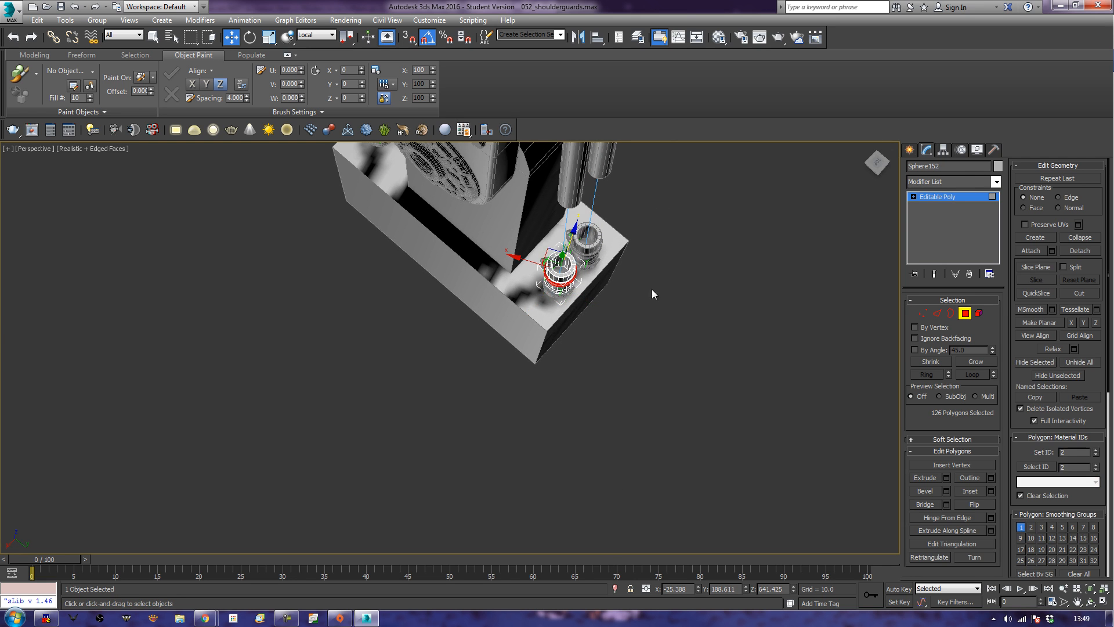
left_click(563, 269)
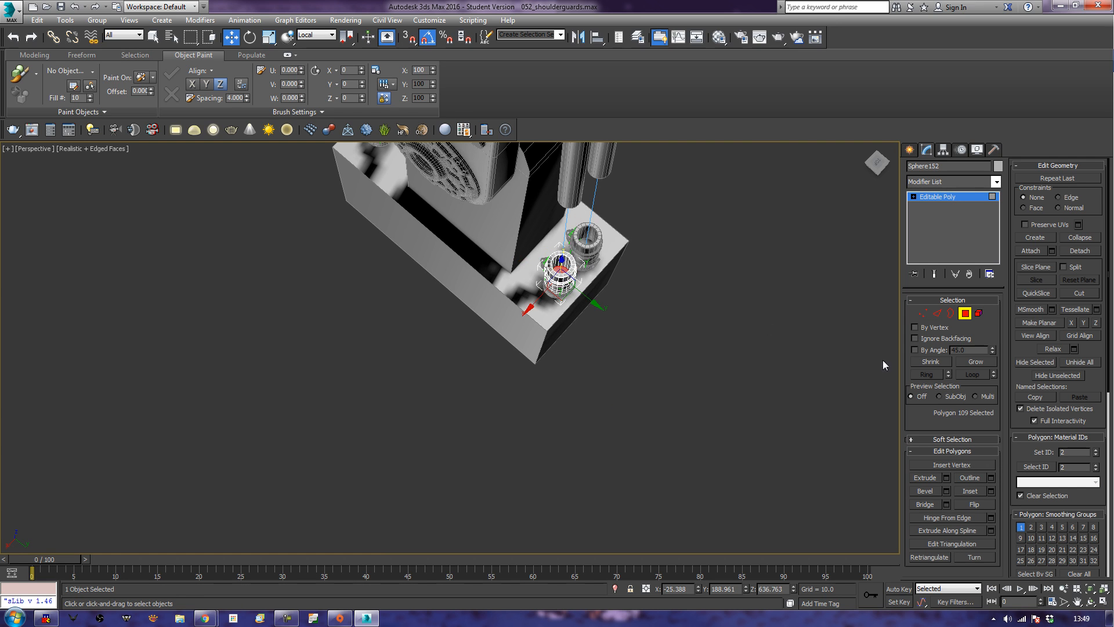
left_click(976, 361)
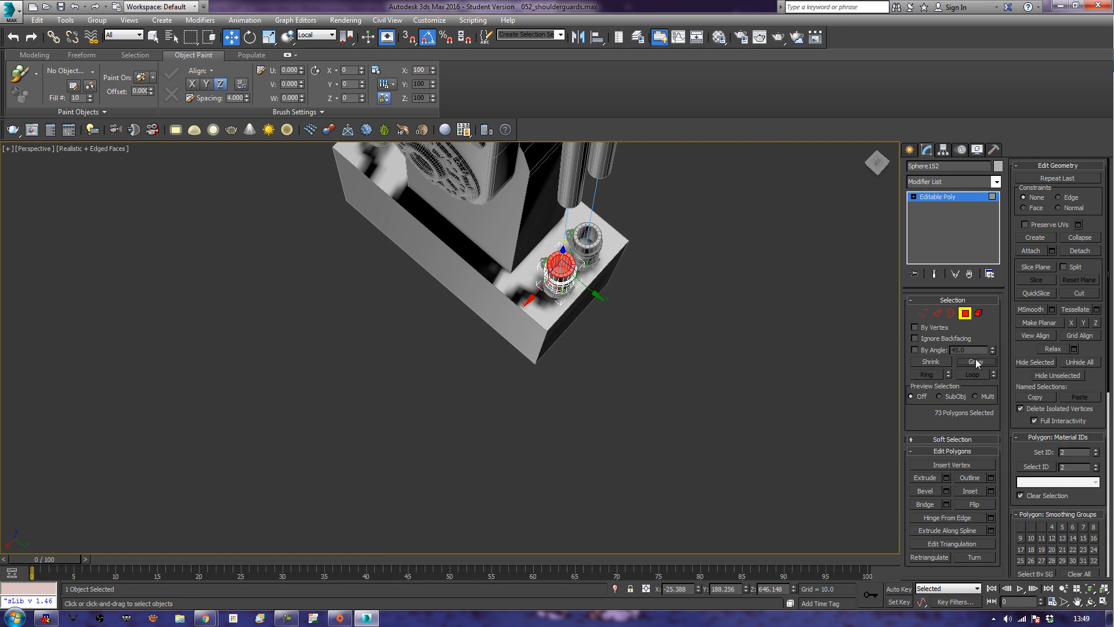
Shrink the lower cylinder's polygon selection by one ring and pull it up along local Z into the upper cylinder.
middle_click_drag(666, 402, 696, 558, "alt")
middle_click_drag(724, 215, 736, 522)
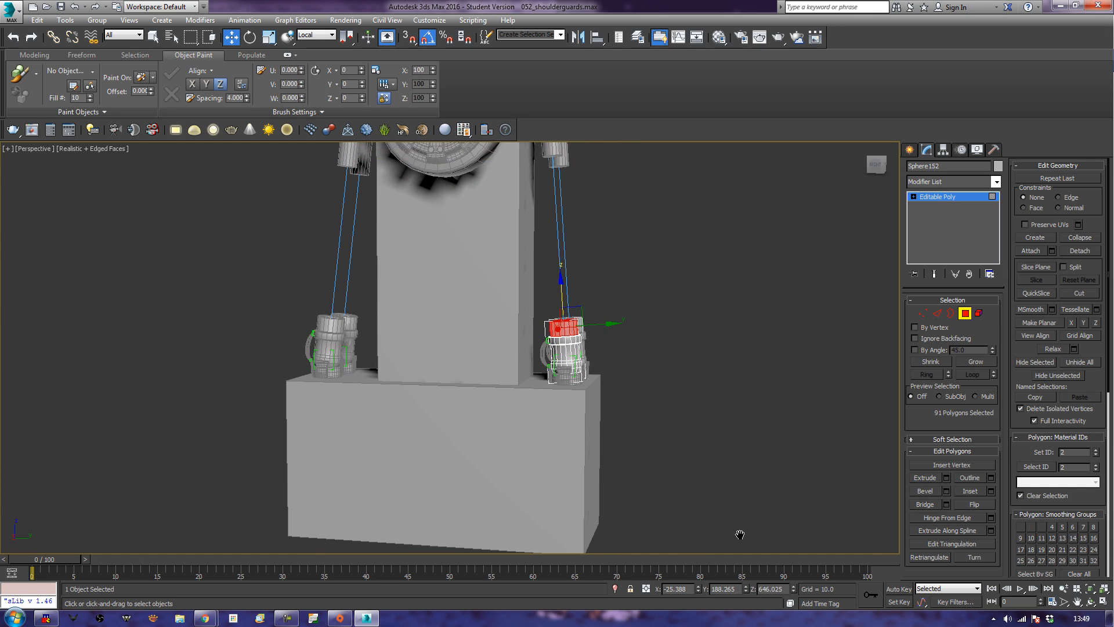
left_click(935, 360)
left_click_drag(562, 295, 566, 110)
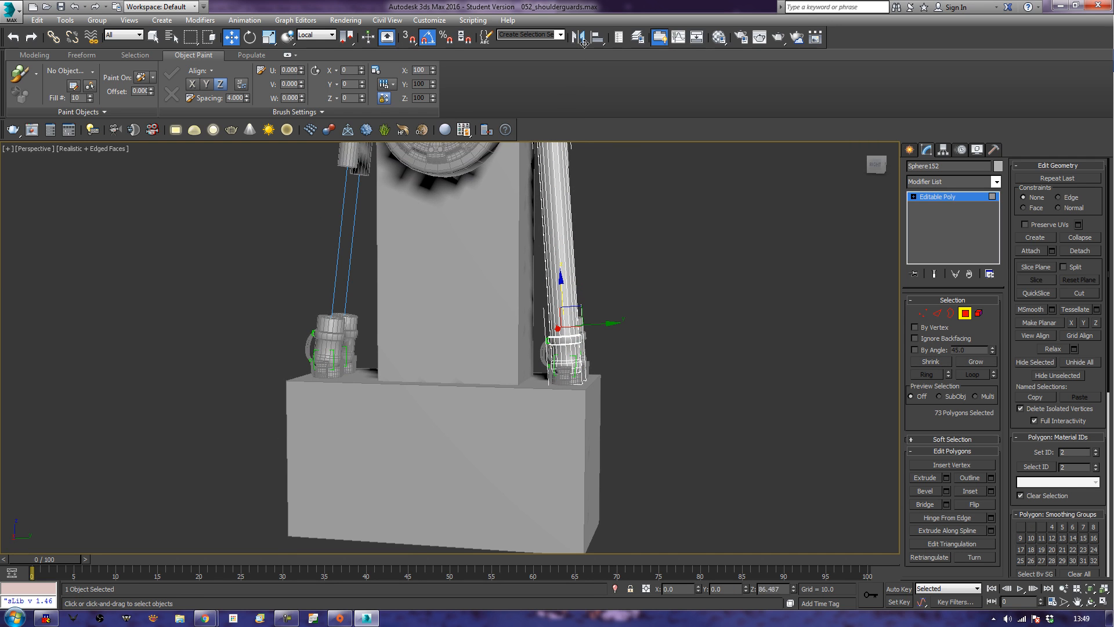
Select the inner end polygon of the adjacent short lower cylinder and grow the selection to its surrounding rim polygons.
scroll(620, 406, "down", 8)
middle_click_drag(640, 368, 573, 502, "alt")
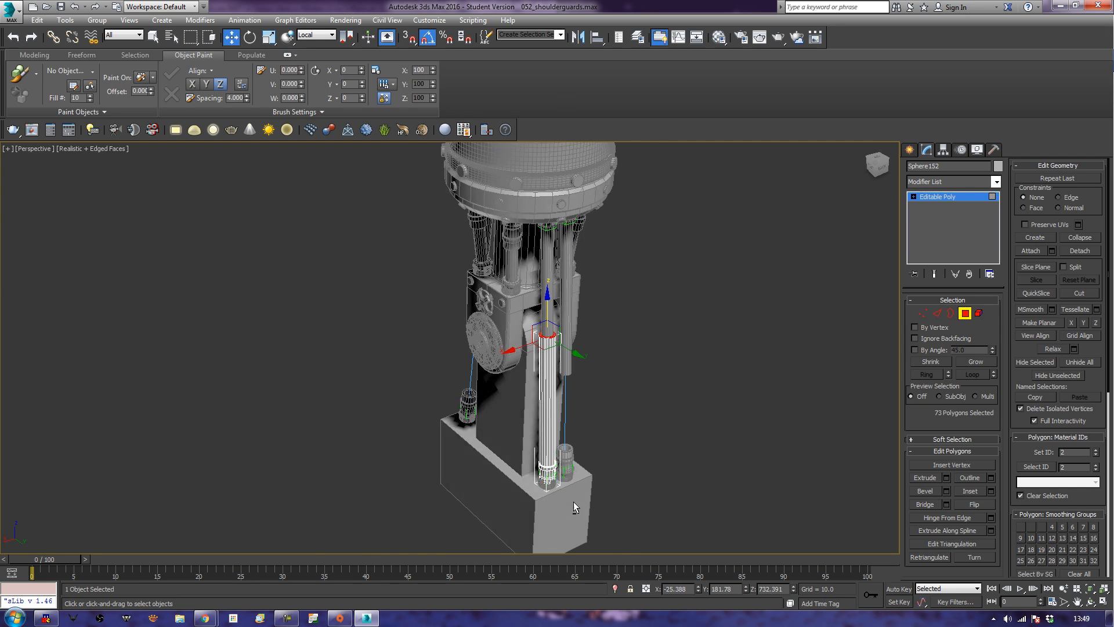
left_click(965, 313)
middle_click_drag(620, 426, 618, 464, "alt")
left_click(582, 434)
left_click(964, 313)
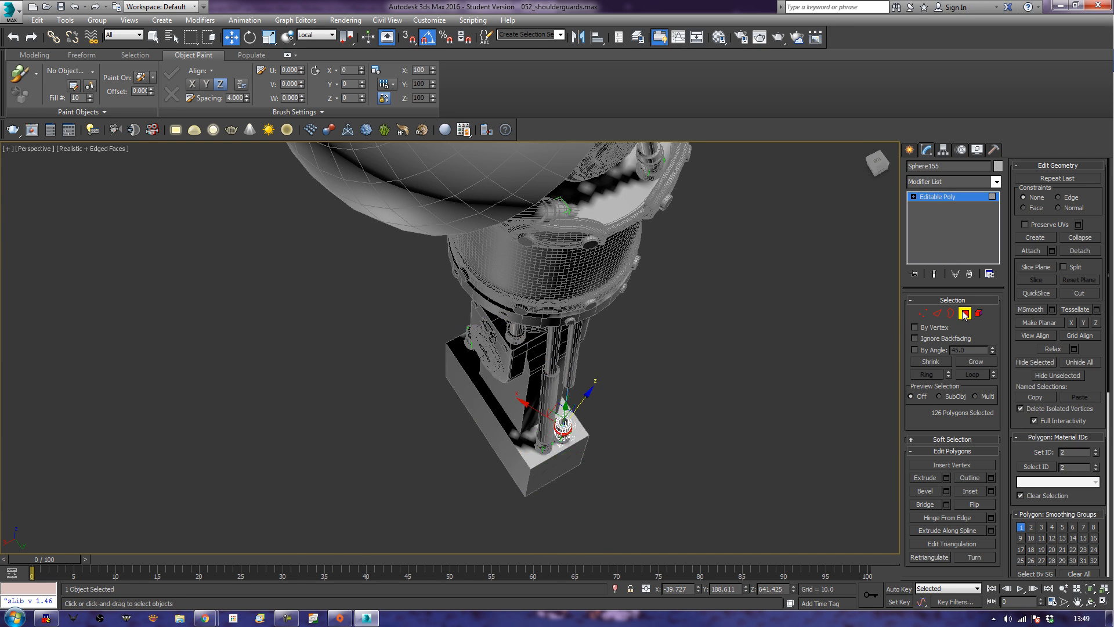
key("z")
left_click(457, 464)
middle_click_drag(541, 523, 803, 433, "alt")
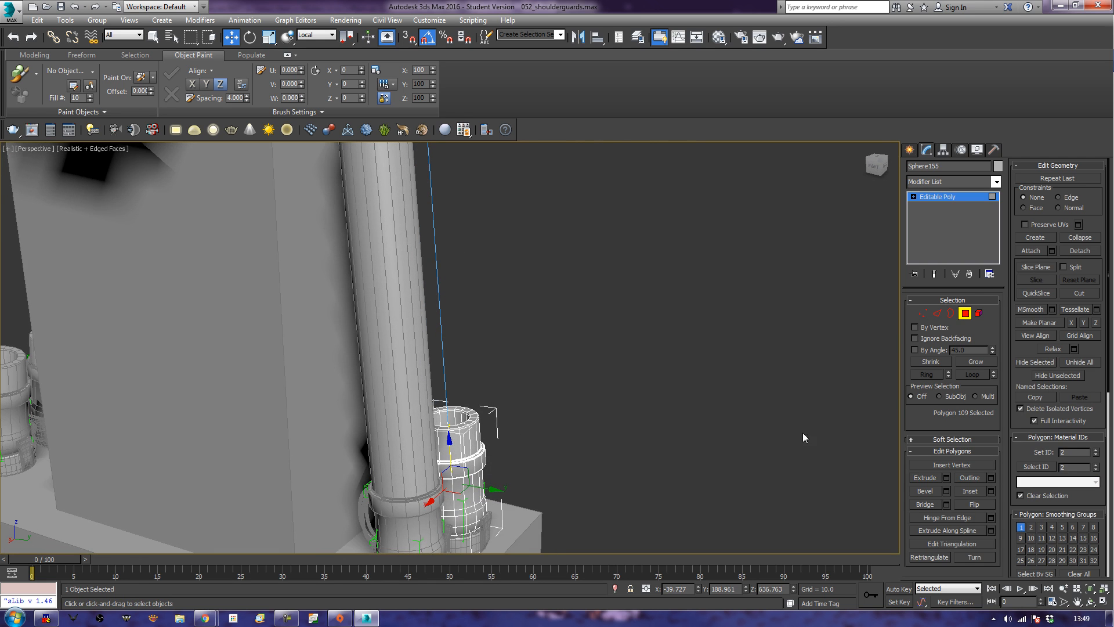
left_click(967, 357)
left_click(968, 358)
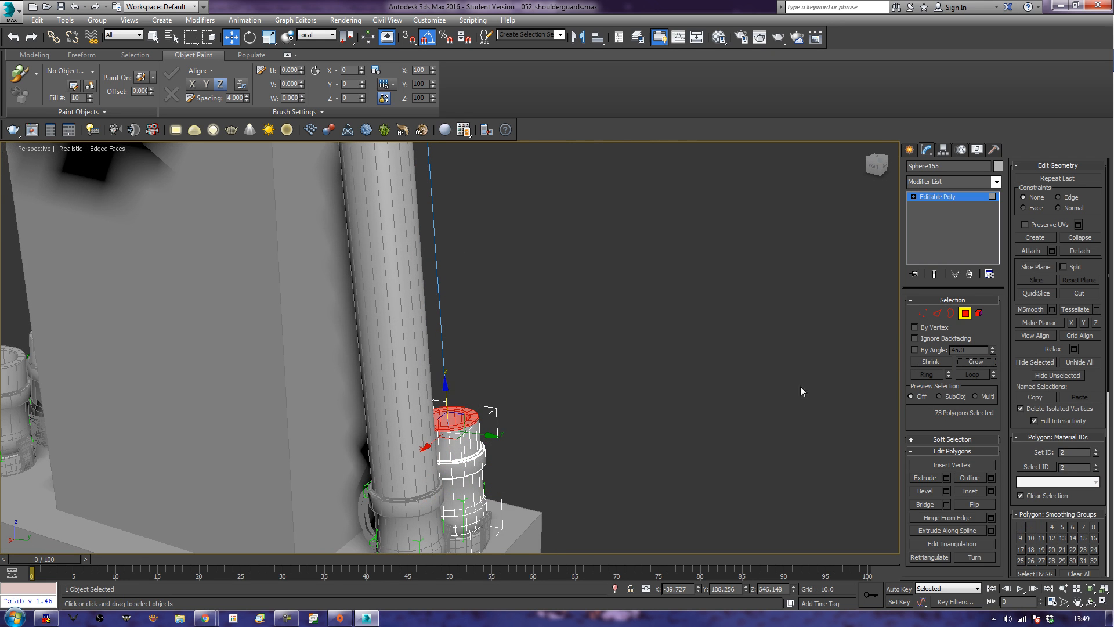
Pull the selected rim polygons up along local Z in the Left view into the upper cylinder, finishing the polygon editing.
scroll(746, 394, "down", 6)
middle_click_drag(711, 343, 708, 385)
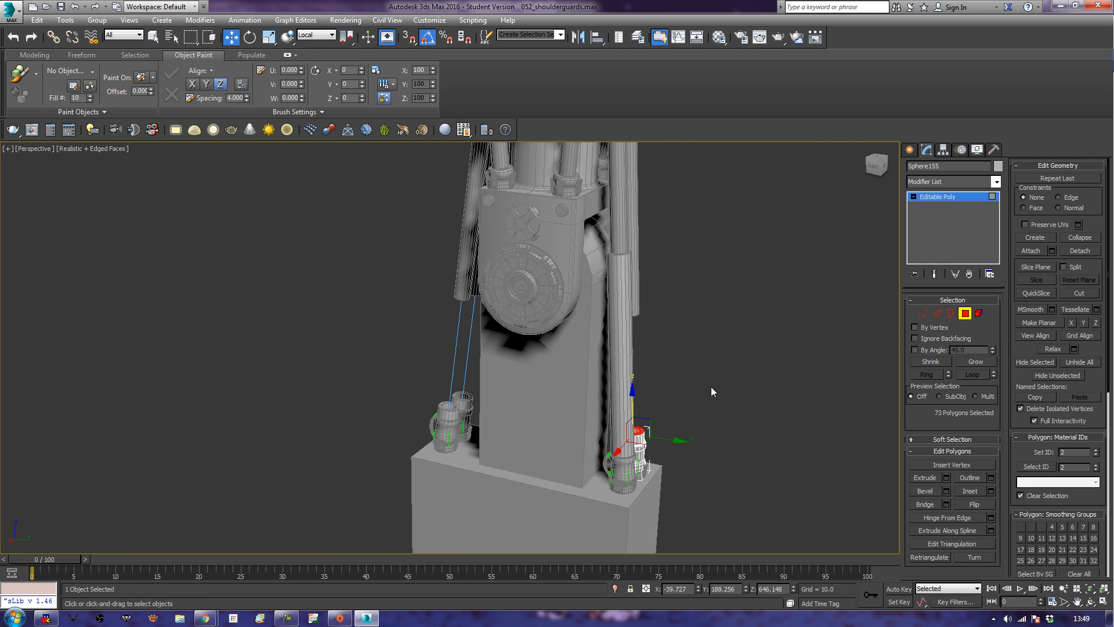
key("l")
scroll(674, 395, "up", 5)
scroll(710, 344, "up", 1)
scroll(710, 344, "down", 2)
middle_click_drag(568, 328, 567, 385)
left_click_drag(550, 434, 593, 284)
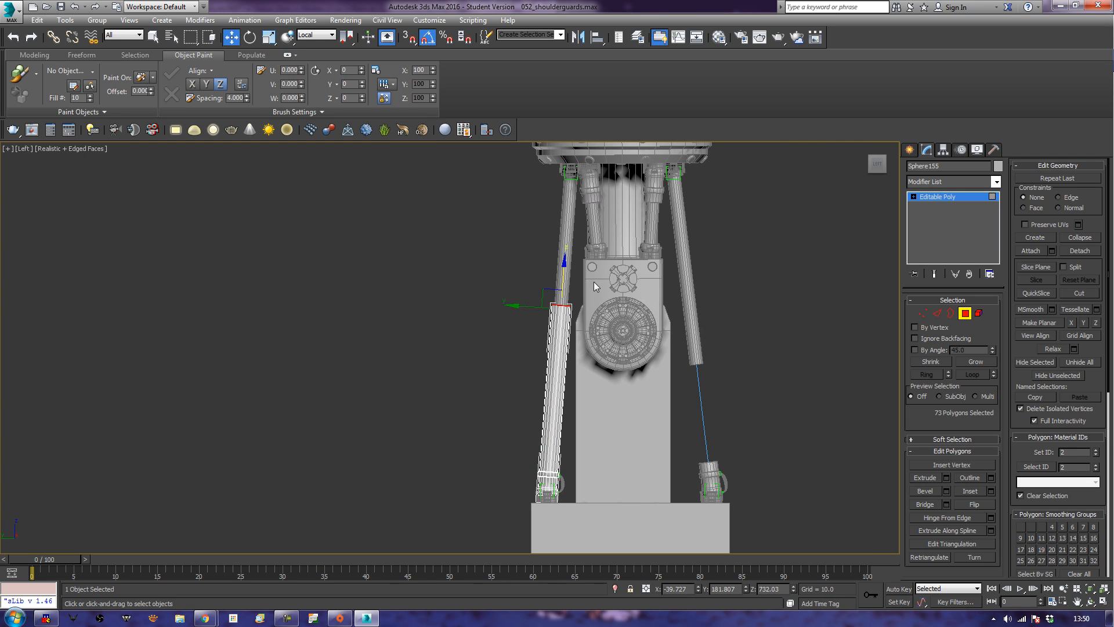
left_click(816, 415)
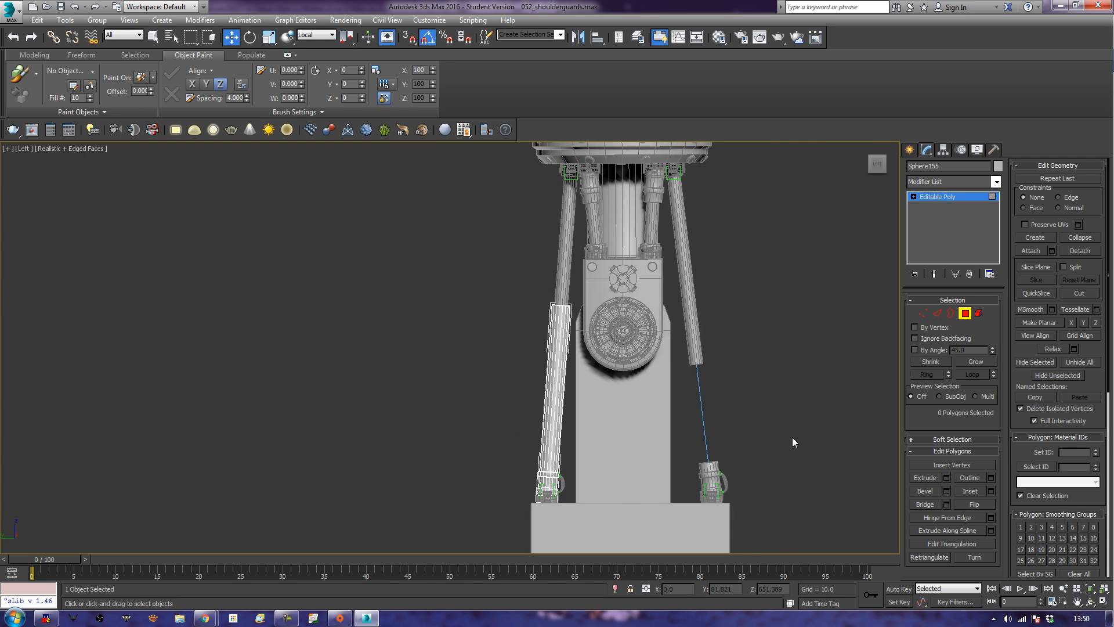
left_click(963, 314)
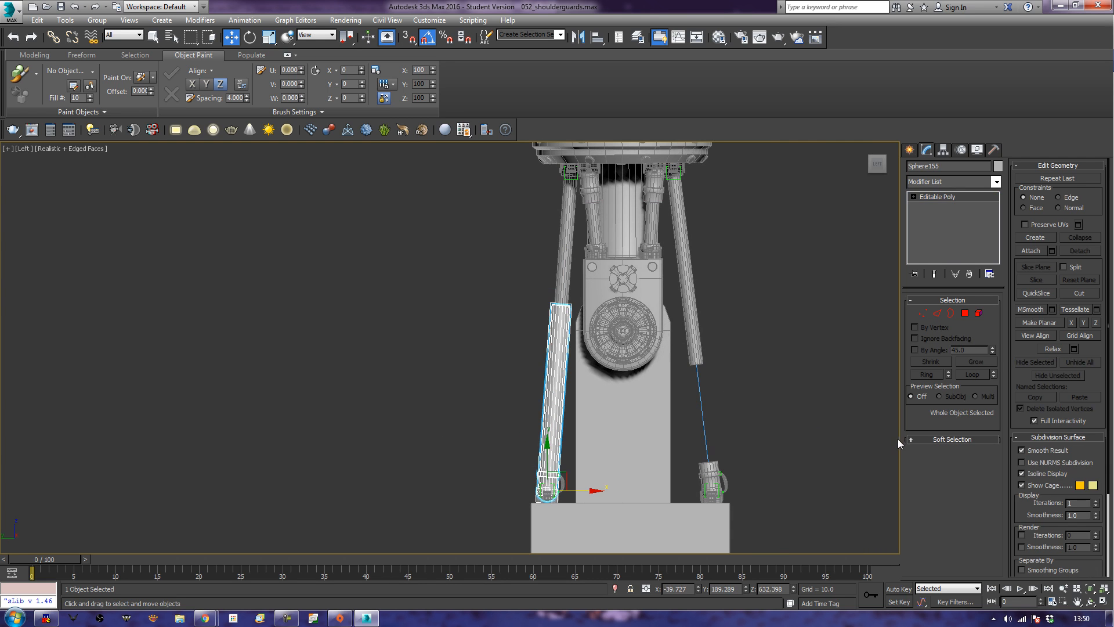
Show two viewports side by side and set the unused one to a Left view without grid, framed on the lower pistons.
left_click(1104, 602)
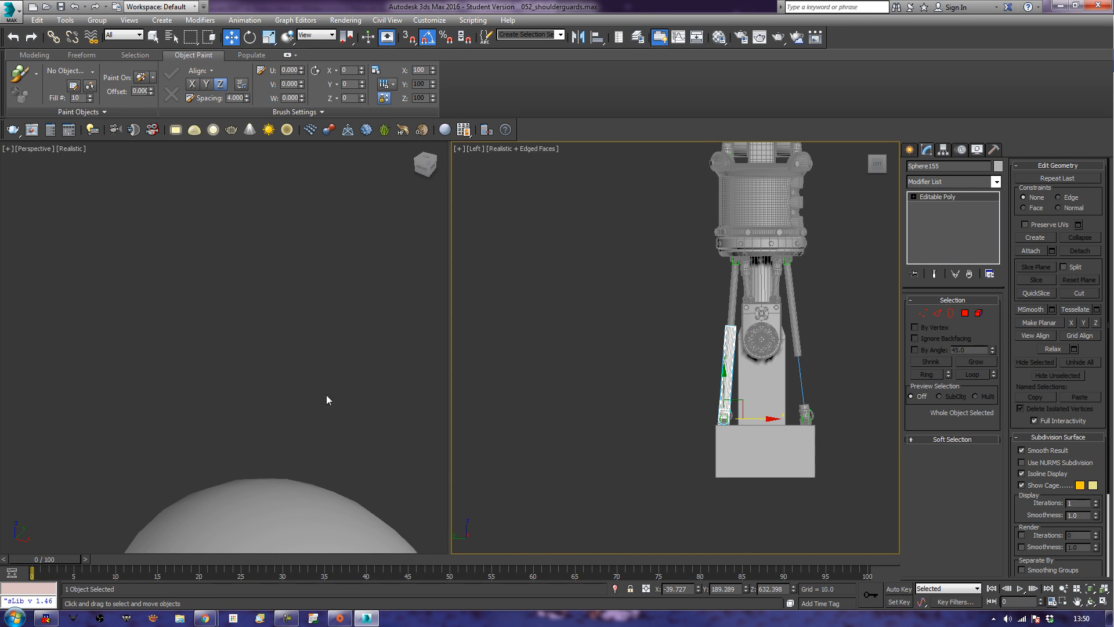
left_click(277, 395)
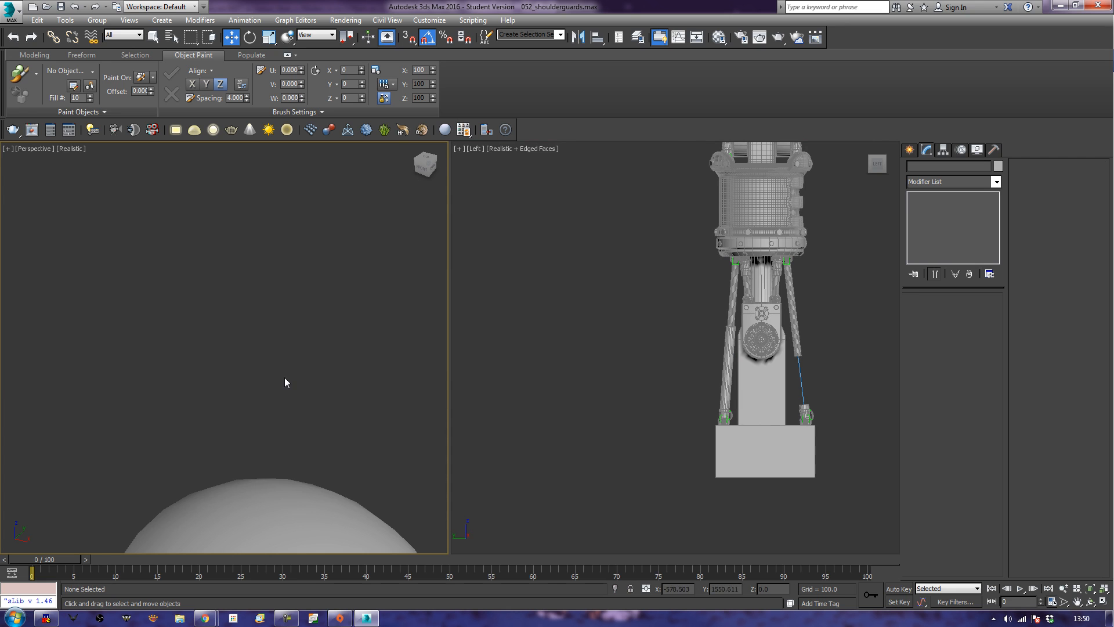
key("l")
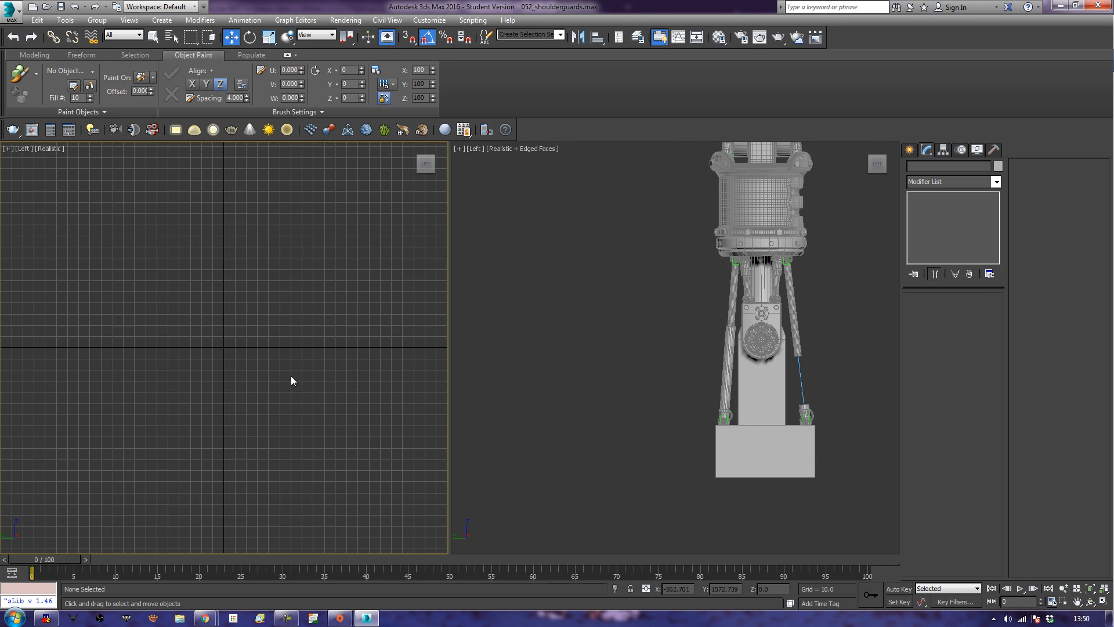
key("z")
key("g")
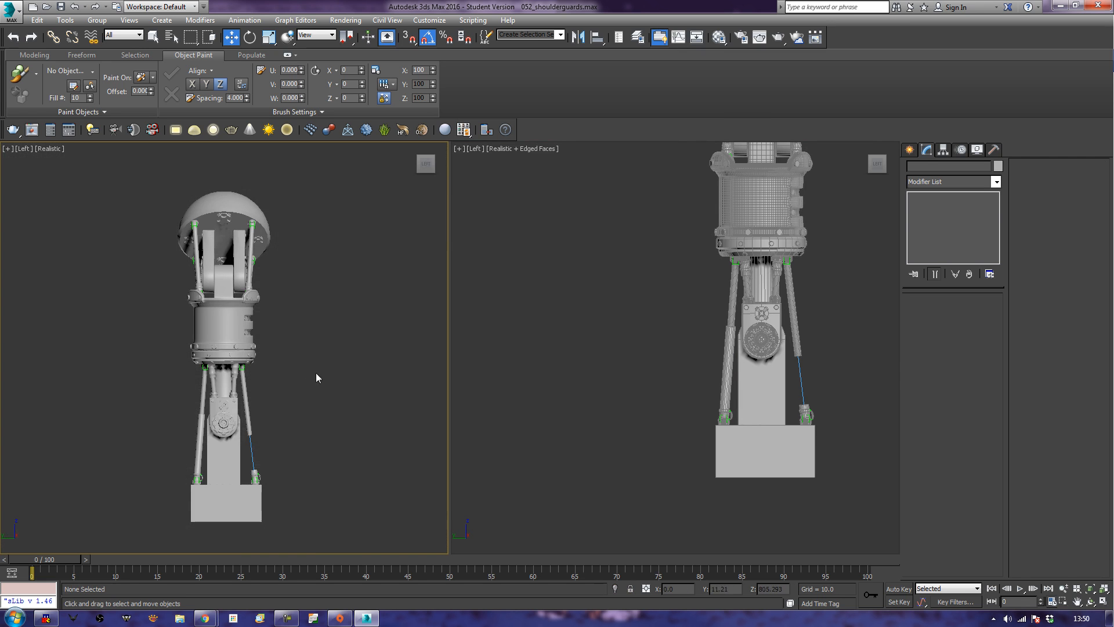
scroll(344, 381, "up", 8)
middle_click_drag(326, 383, 411, 356)
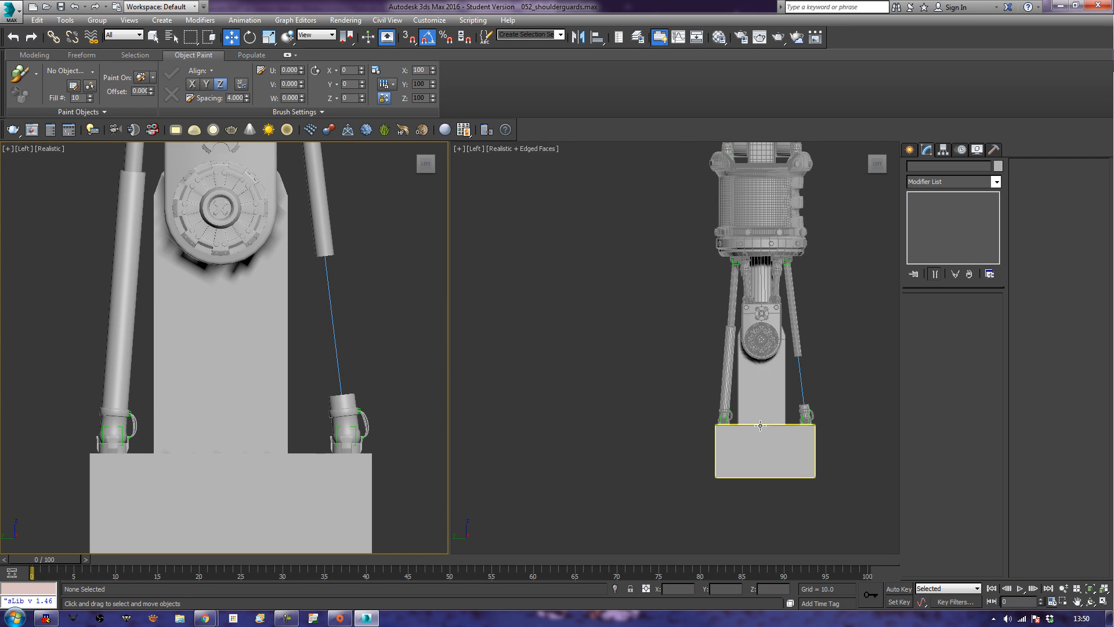
Set the edged-faces viewport back to Perspective and select the nearer short lower cylinder on the opposite side of the arm.
middle_click_drag(840, 386, 814, 386, "alt")
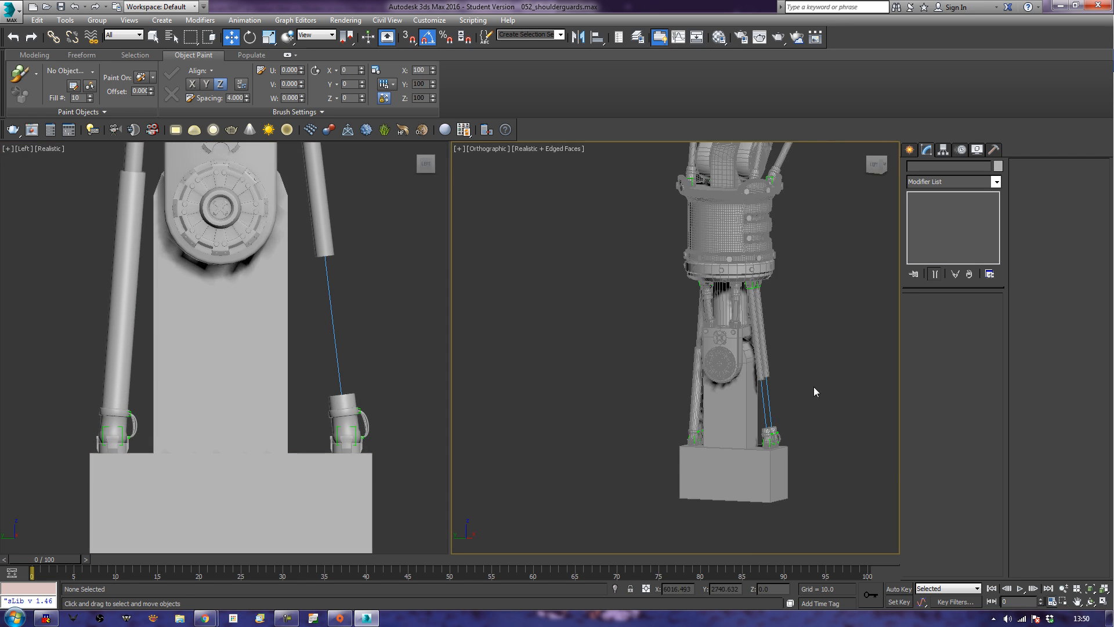
scroll(814, 385, "up", 6)
key("z")
middle_click_drag(736, 437, 720, 462, "alt")
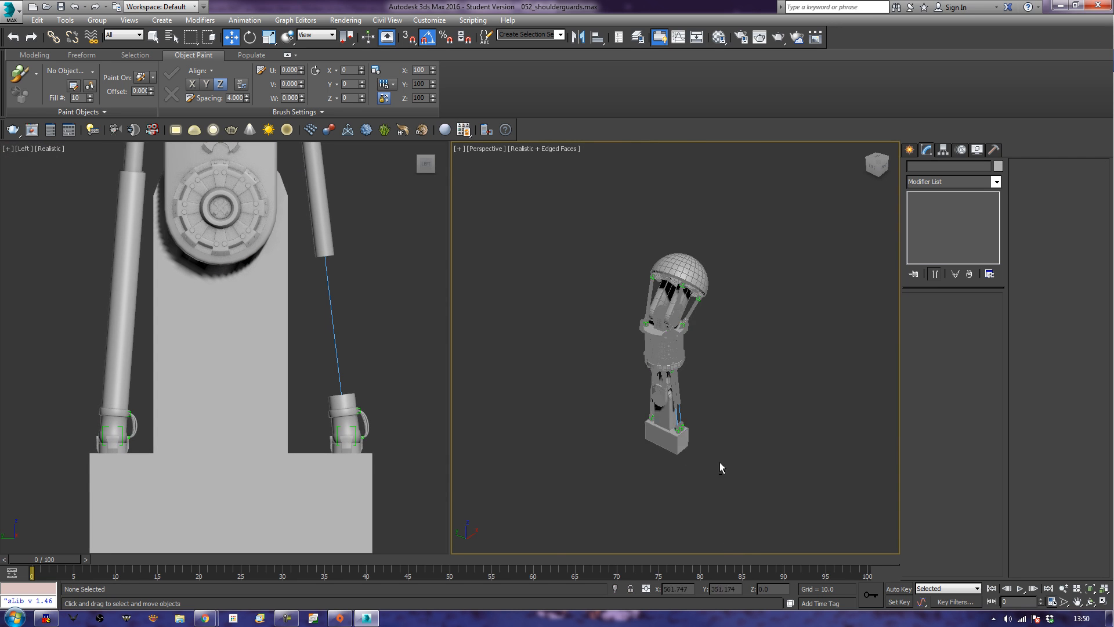
scroll(718, 461, "up", 5)
scroll(577, 378, "up", 3)
middle_click_drag(577, 379, 682, 459, "alt")
left_click(675, 442)
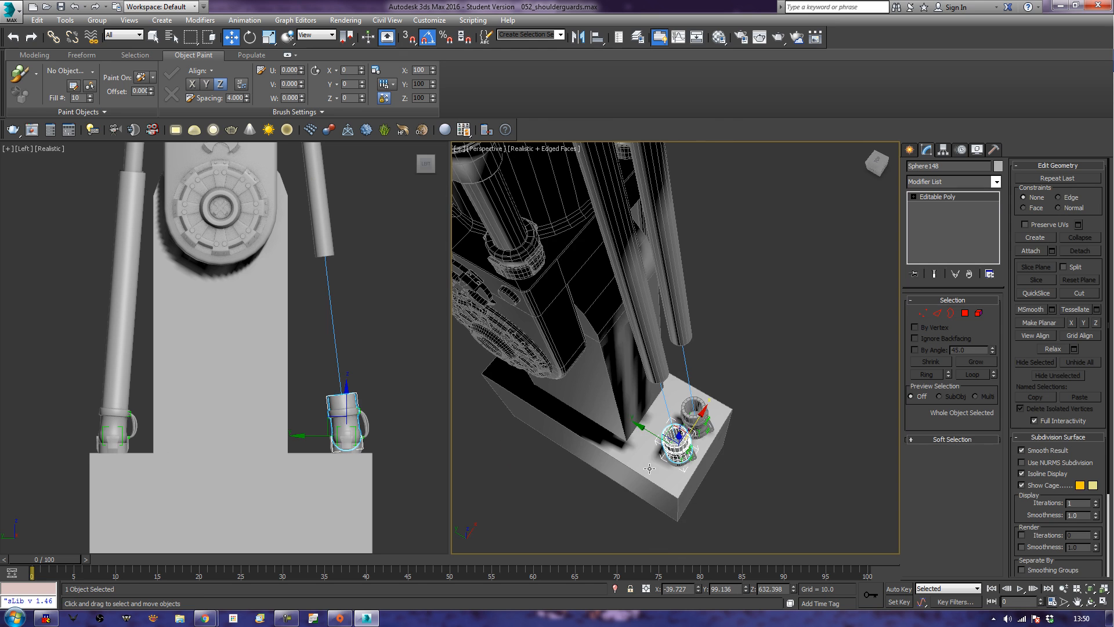
Select the inner end polygon of this lower cylinder and grow the selection to its surrounding rim polygons.
left_click(965, 312)
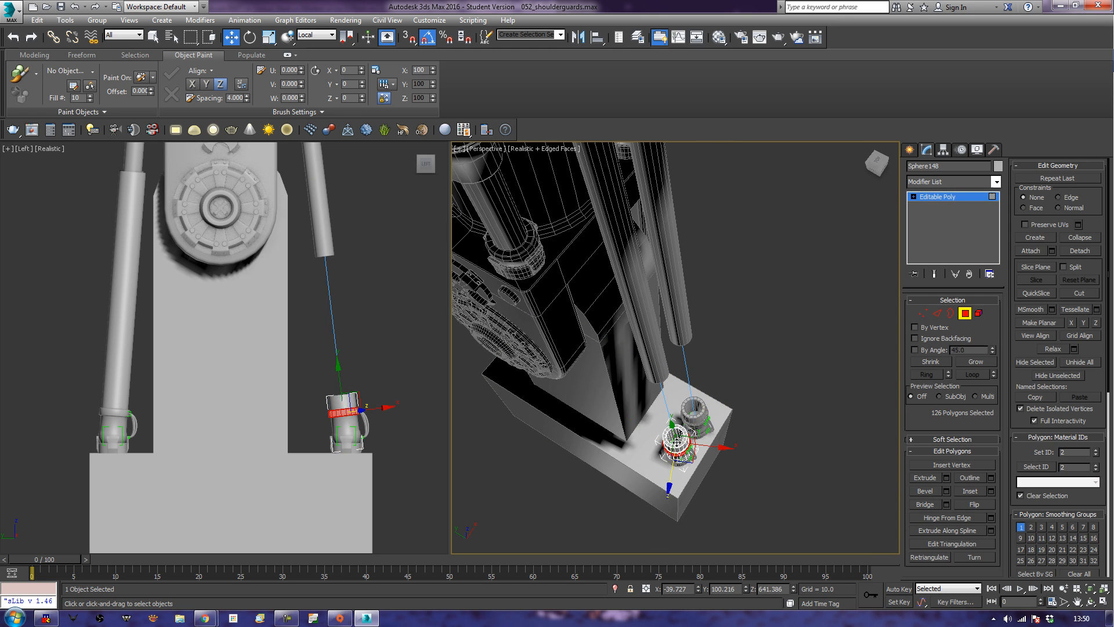
left_click(677, 439)
middle_click_drag(714, 461, 750, 391, "alt")
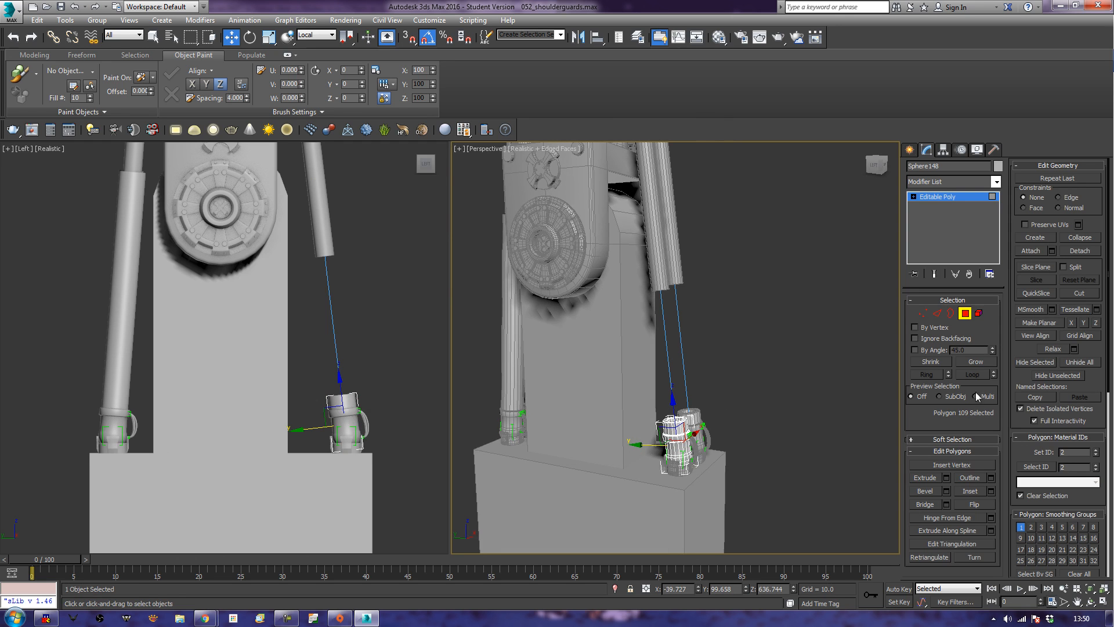
left_click(975, 364)
left_click(975, 364)
left_click(974, 363)
left_click(974, 364)
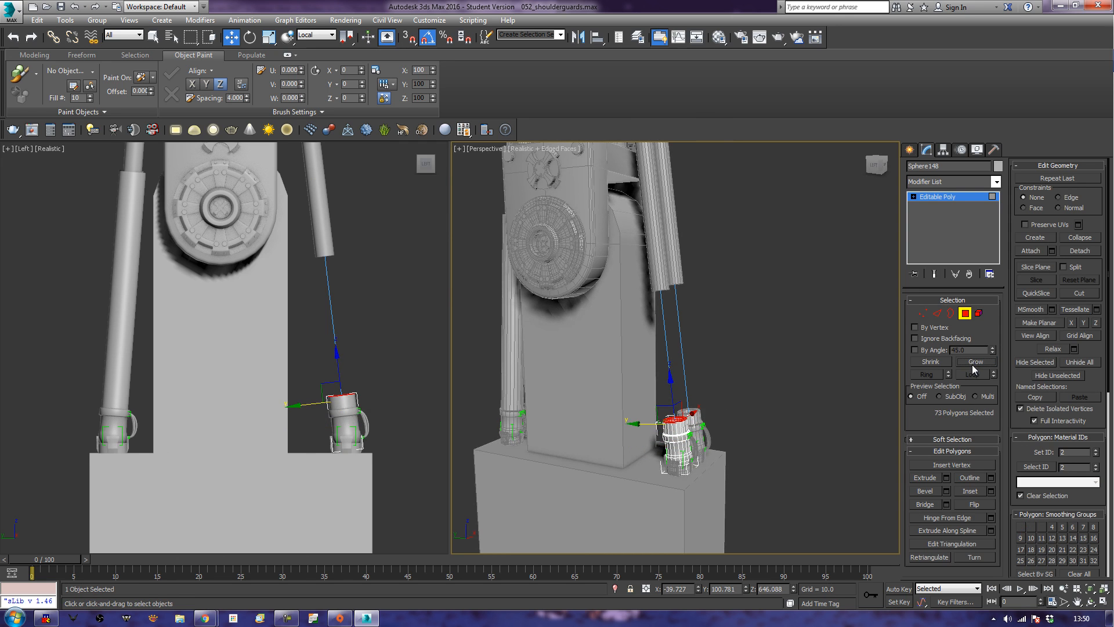
Lengthen the third lower cylinder by pulling its rim polygons up along local Z into the upper cylinder, finishing the polygon editing.
left_click_drag(669, 380, 674, 156)
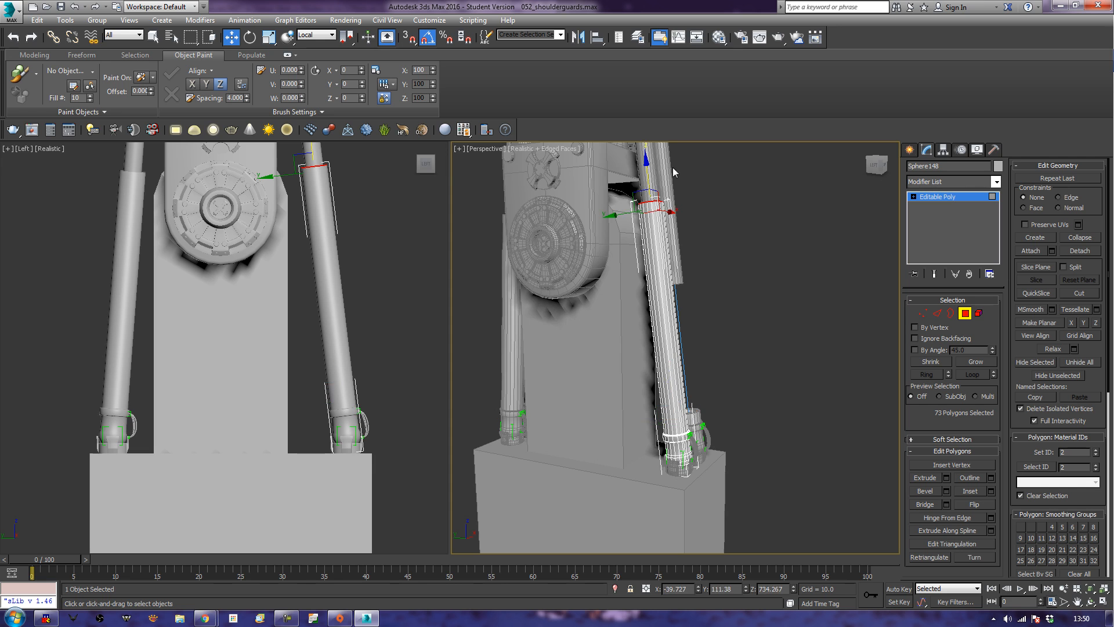
left_click(766, 416)
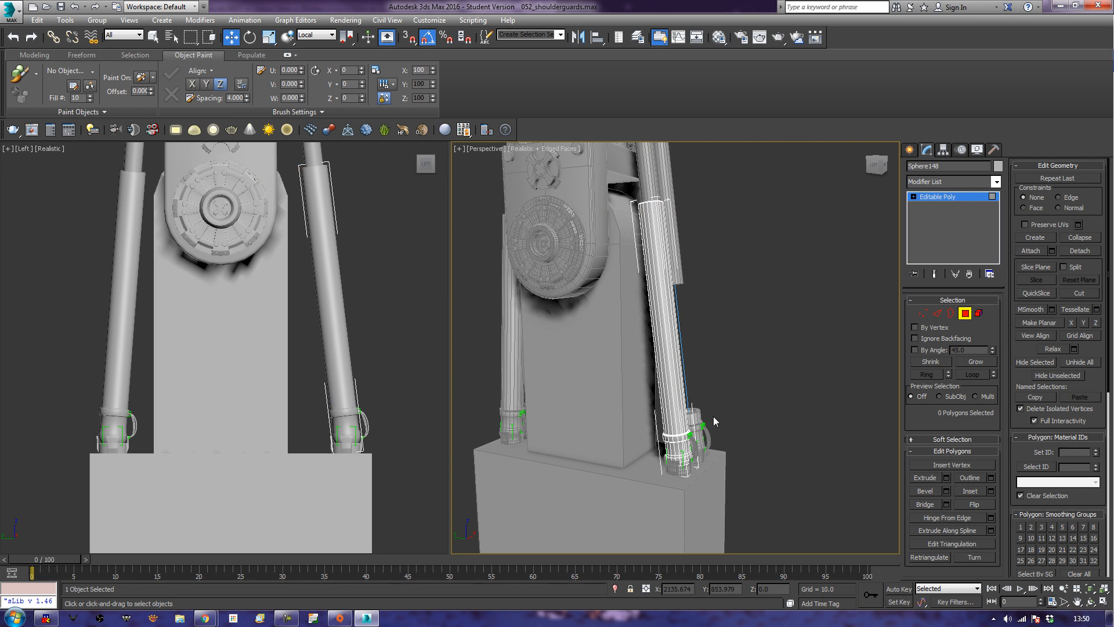
left_click(965, 313)
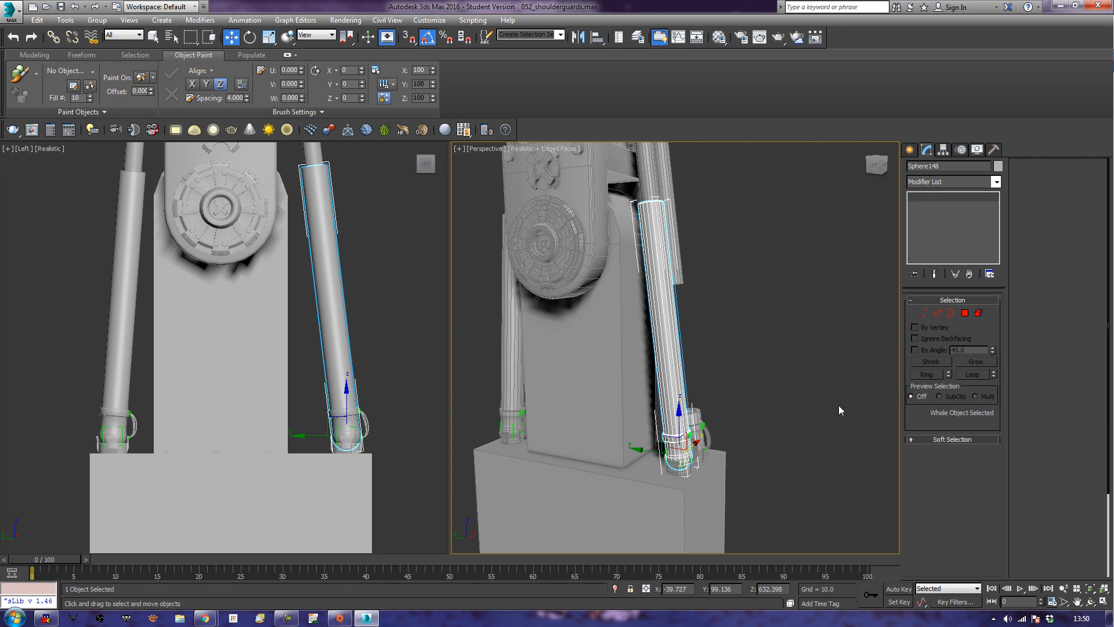
Select the inner end polygon of the last short lower cylinder and grow the selection to its surrounding rim polygons.
middle_click_drag(844, 402, 789, 478, "alt")
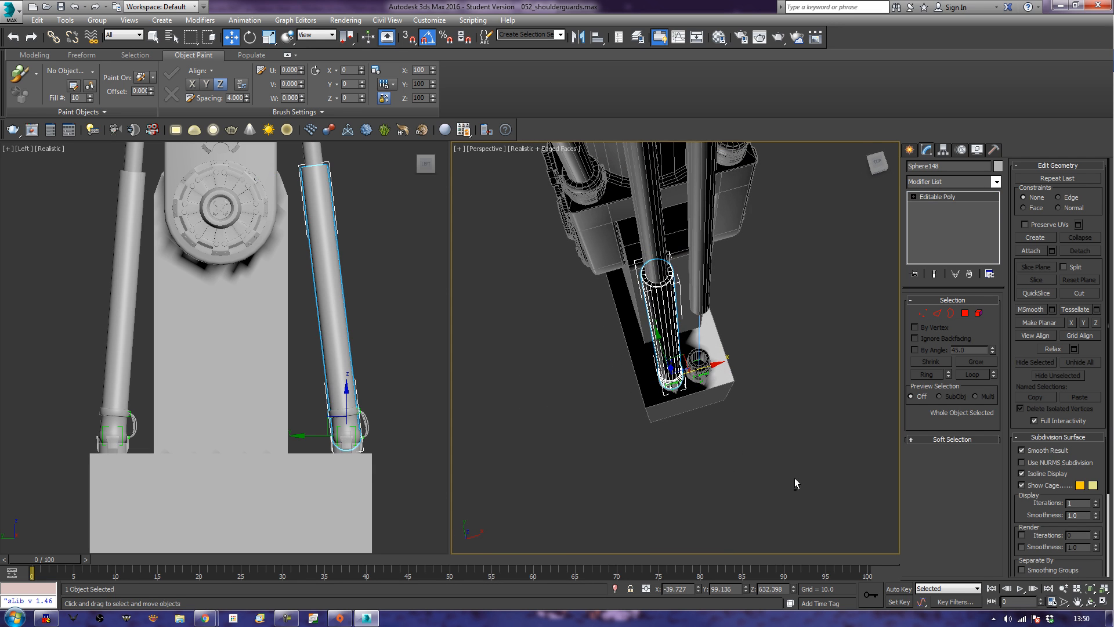
left_click(965, 313)
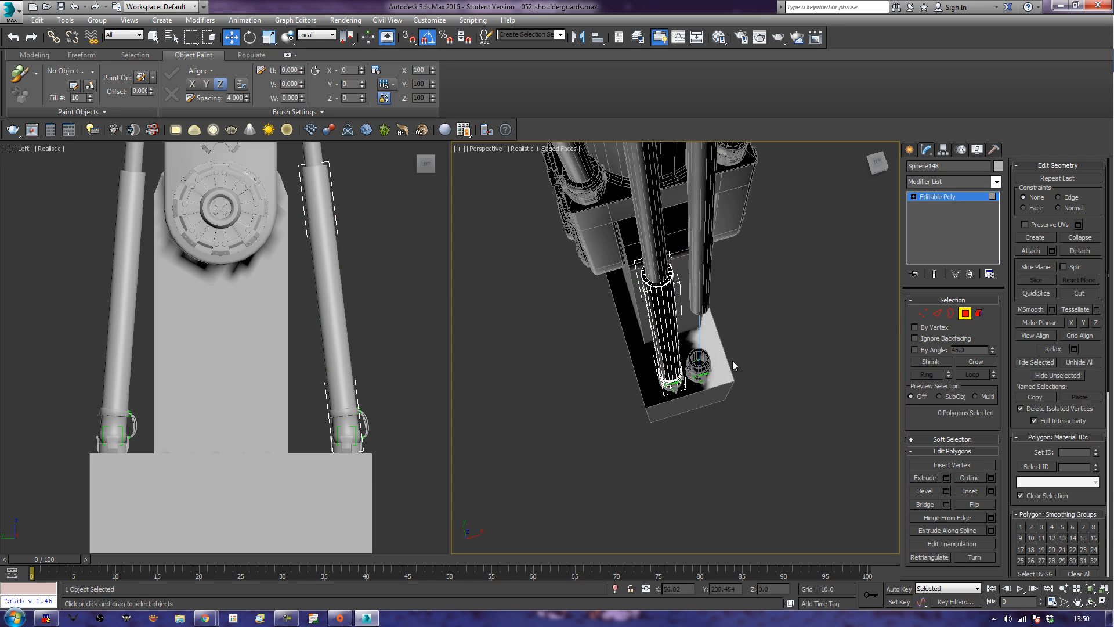
left_click(965, 313)
left_click(697, 362)
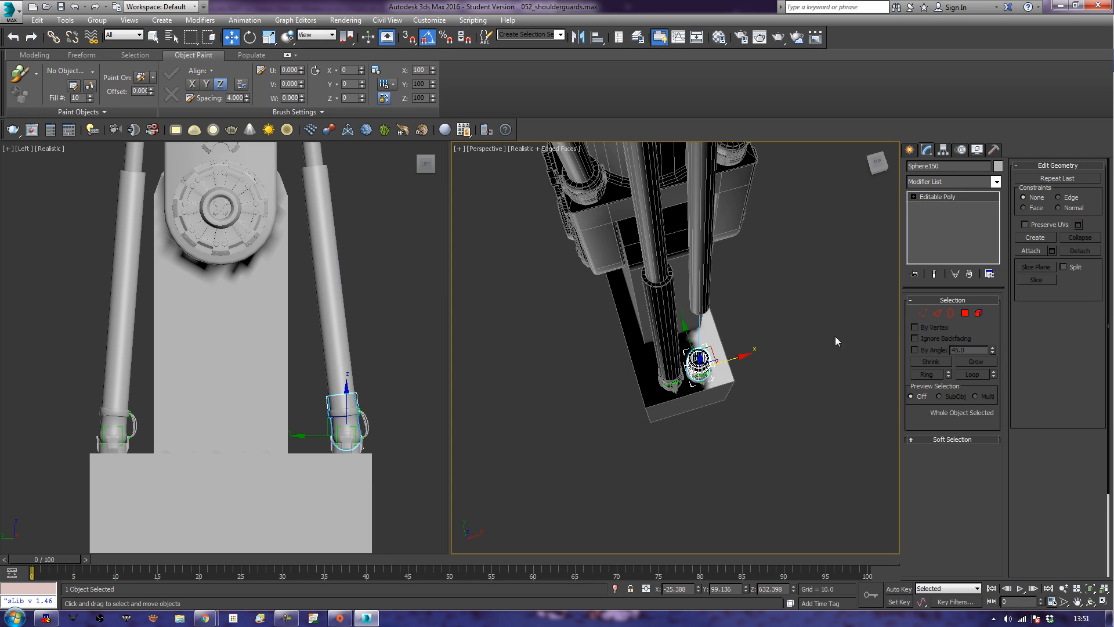
left_click(964, 314)
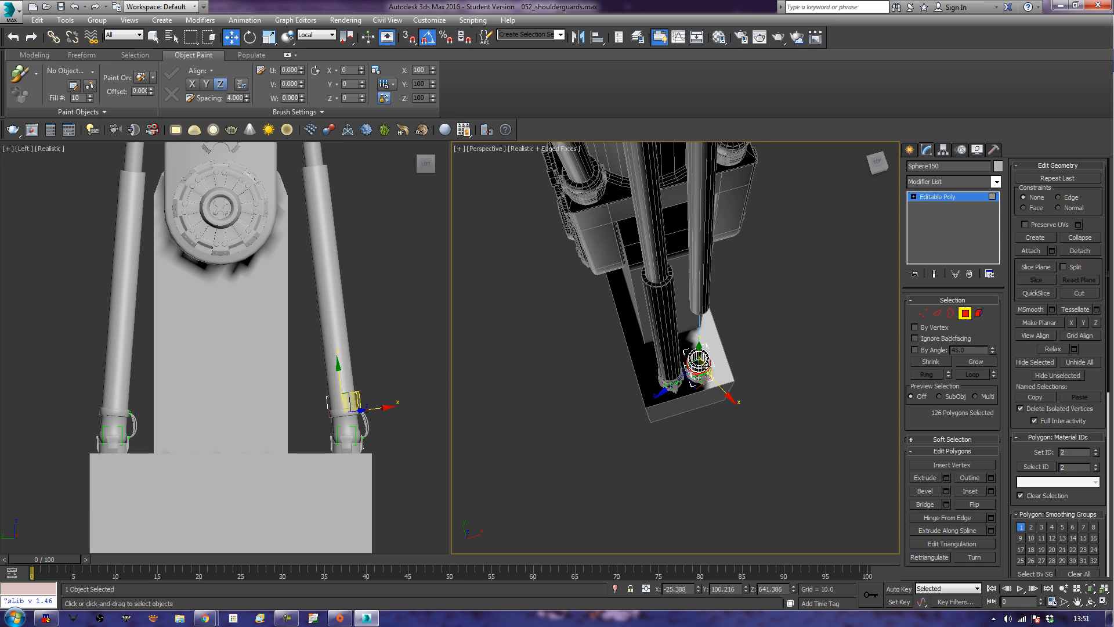
left_click(699, 357)
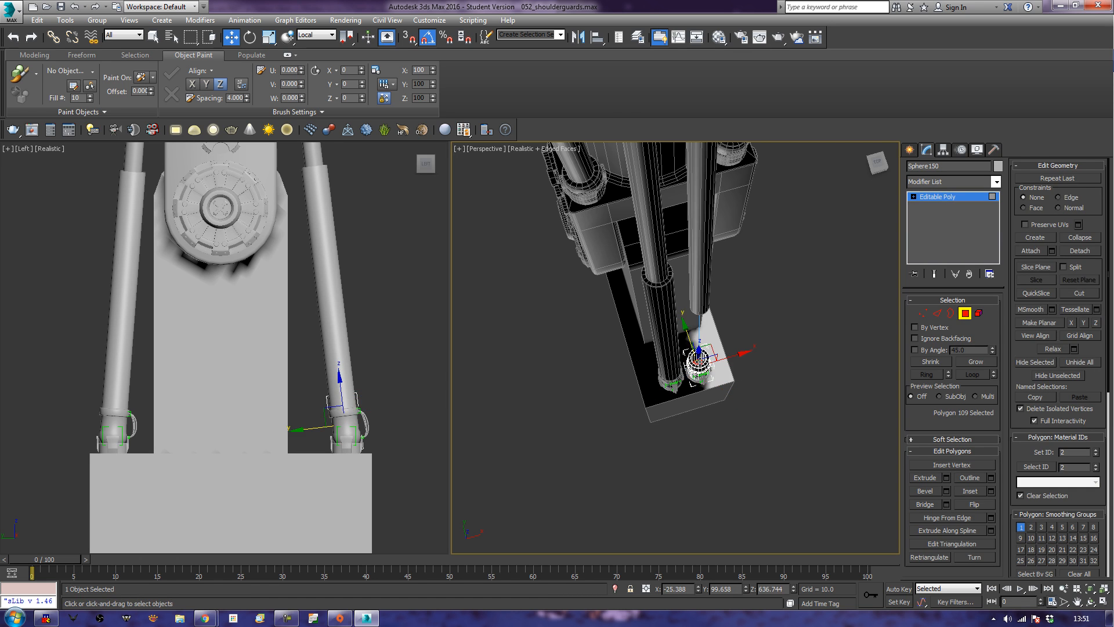
middle_click_drag(769, 397, 836, 334, "alt")
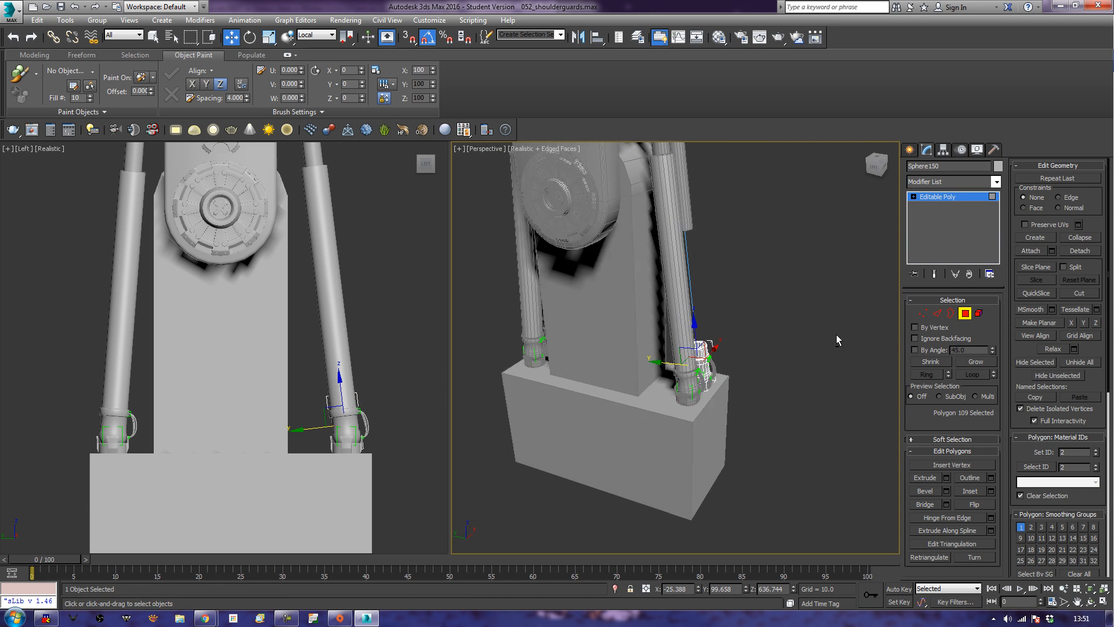
left_click(973, 363)
left_click(974, 364)
left_click(973, 363)
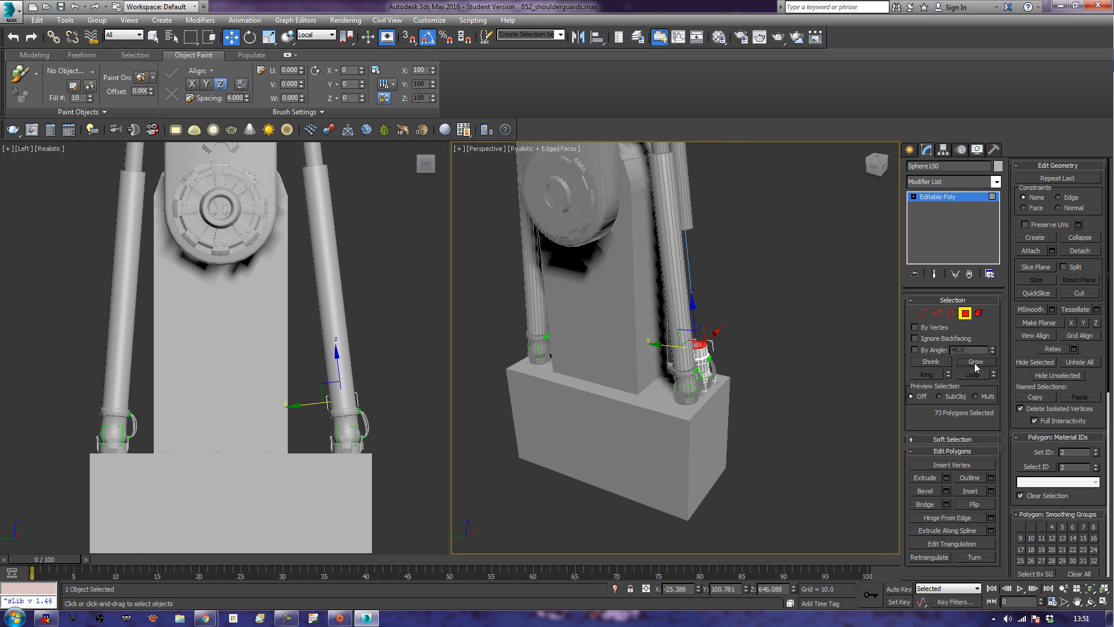
Lengthen the fourth lower cylinder by moving its rim polygons up along local Z to match its neighbour, and deselect it.
middle_click_drag(424, 325, 440, 411)
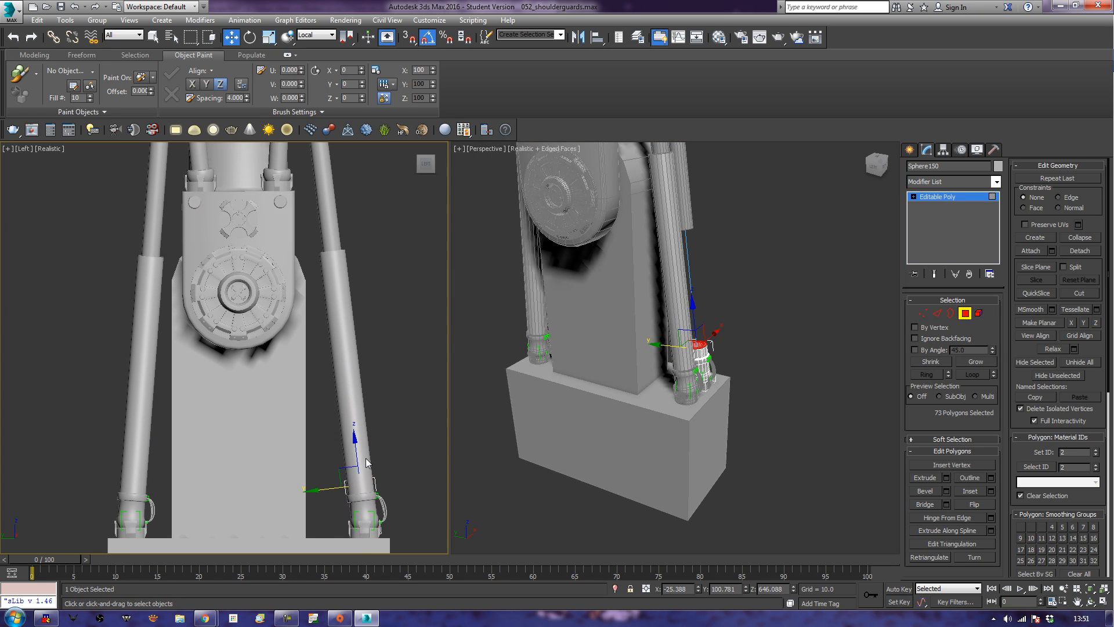
mouse_move(357, 455)
left_mouse_down()
mouse_move(376, 198)
mouse_move(380, 220)
left_mouse_up()
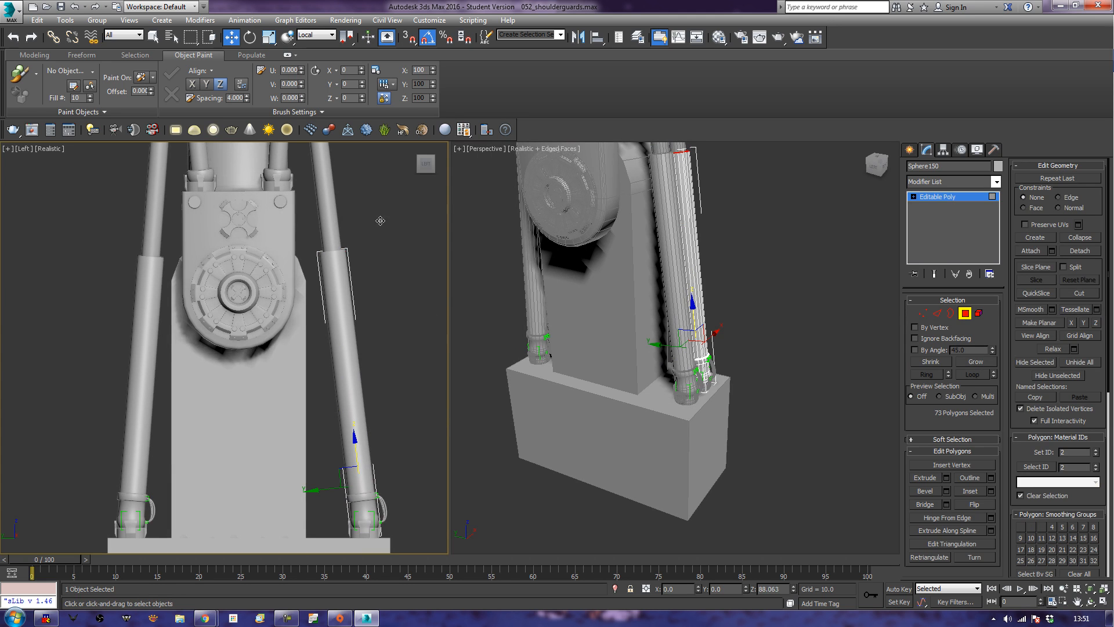
left_click(963, 312)
left_click(796, 401)
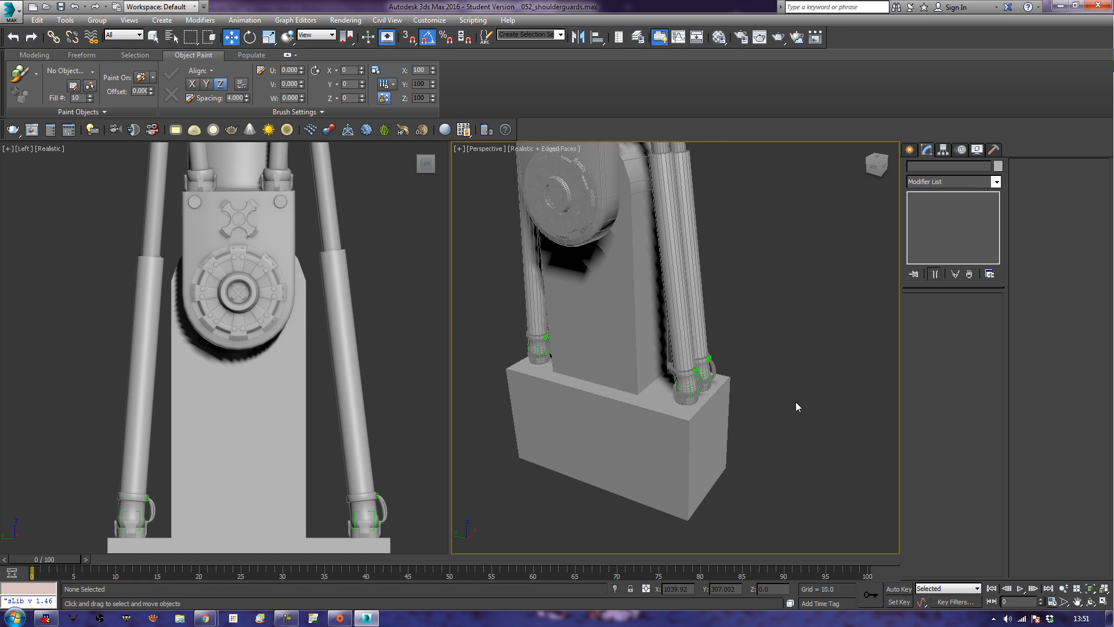
Return to a single Perspective viewport with edged faces off and select the block below the pistons.
key("z")
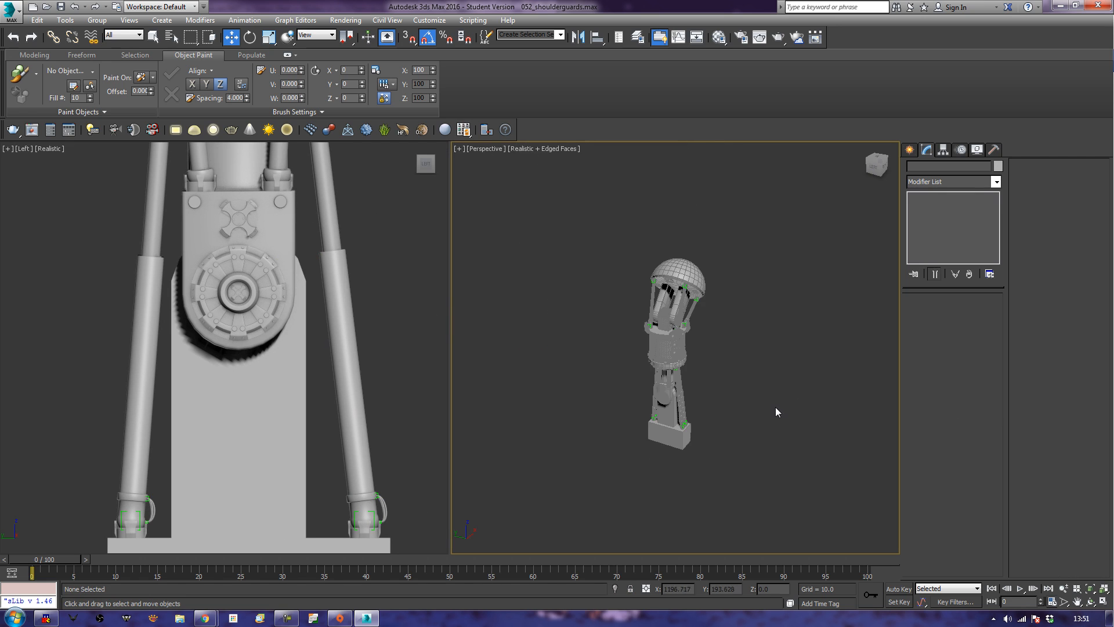
left_click(1103, 602)
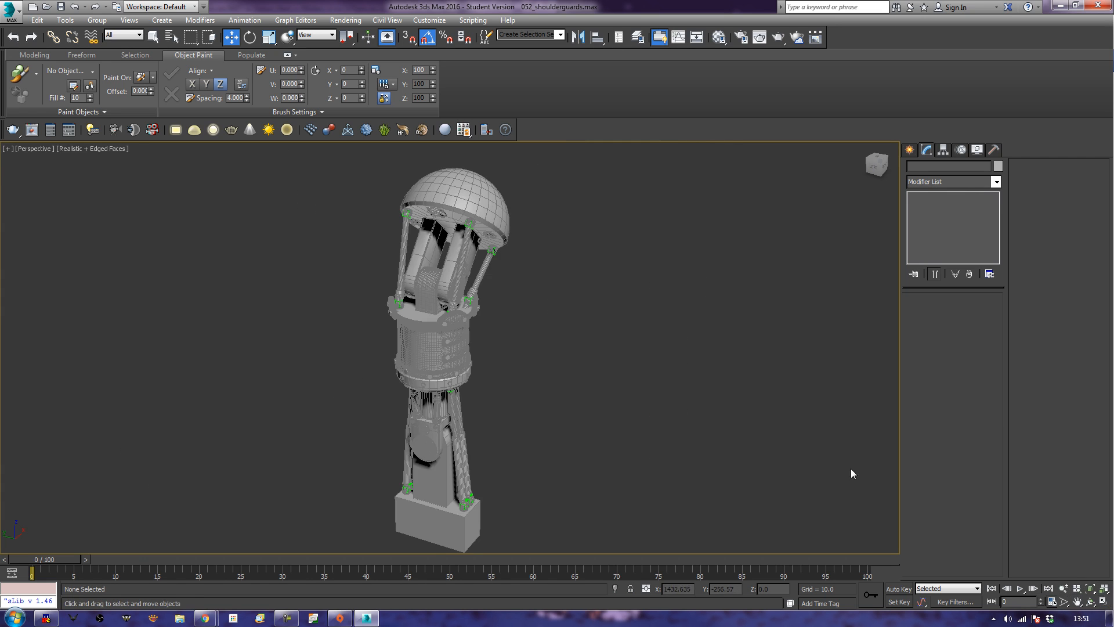
key("F4")
middle_click_drag(632, 466, 657, 391, "alt")
middle_click_drag(512, 485, 593, 418)
left_click(575, 418)
scroll(606, 414, "up", 2)
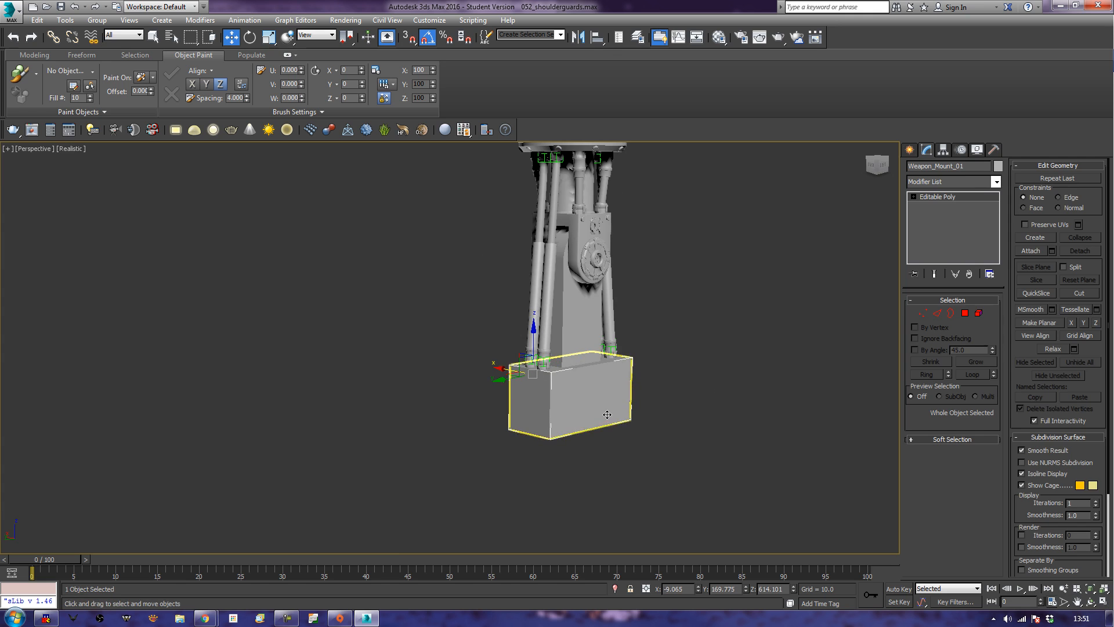
Lengthen the block below the pistons by moving one end polygon outward about 45 units along Y in View coordinates.
left_click(965, 313)
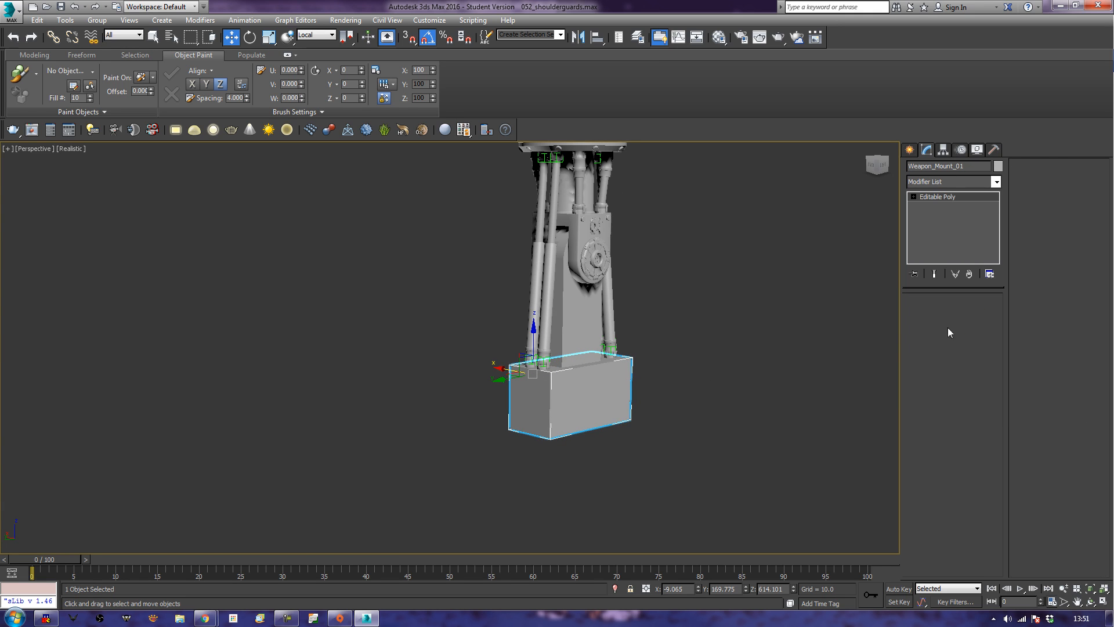
left_click(533, 416)
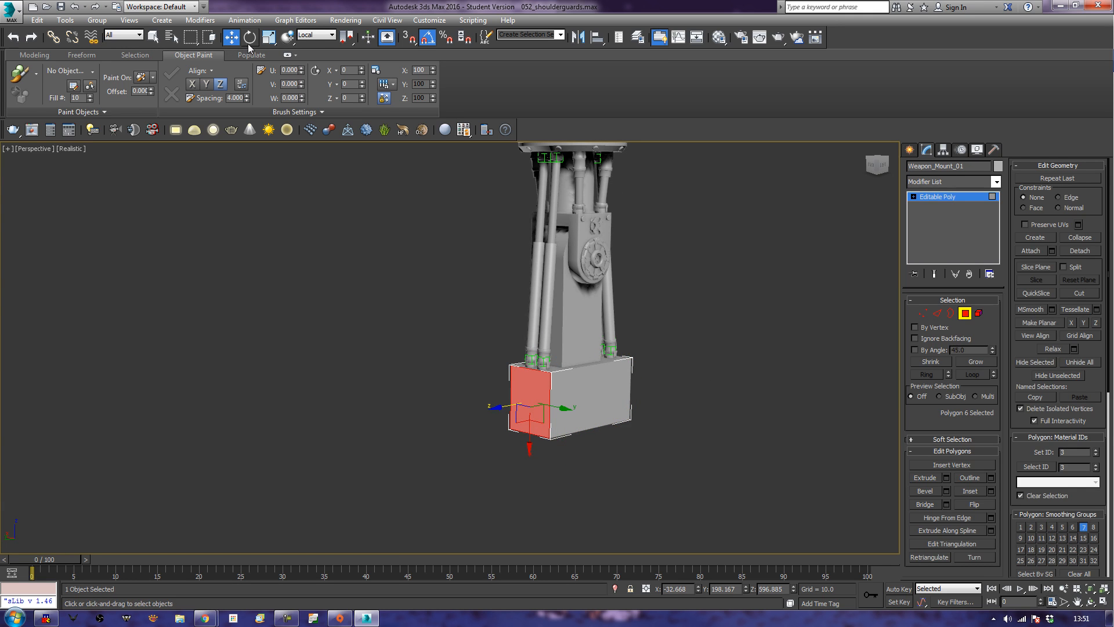
left_click(331, 35)
left_click(322, 46)
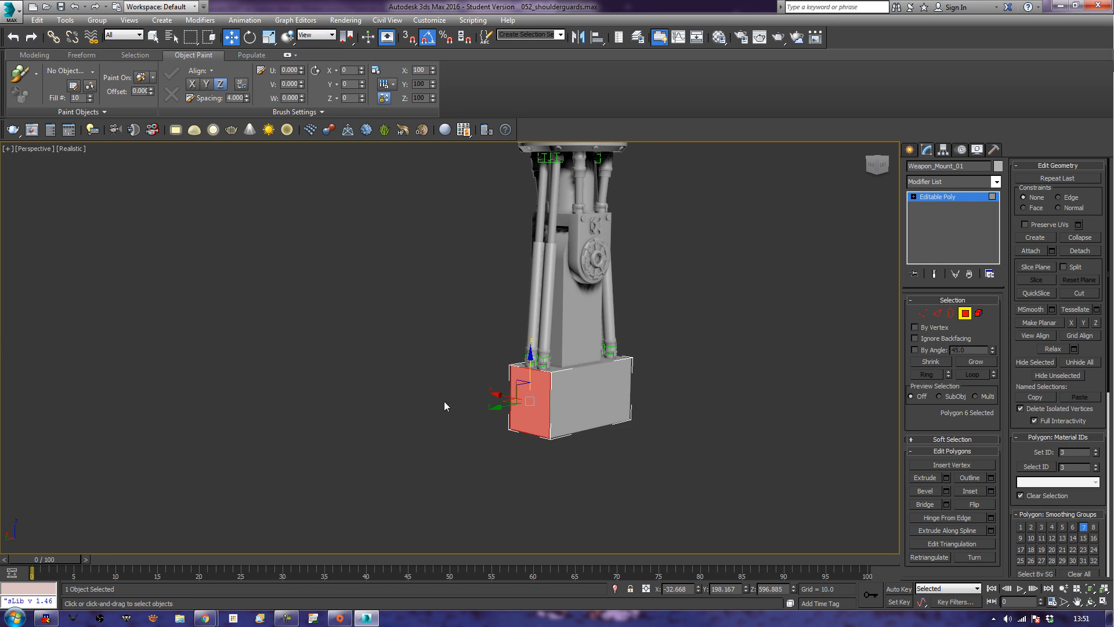
left_click_drag(496, 418, 465, 402)
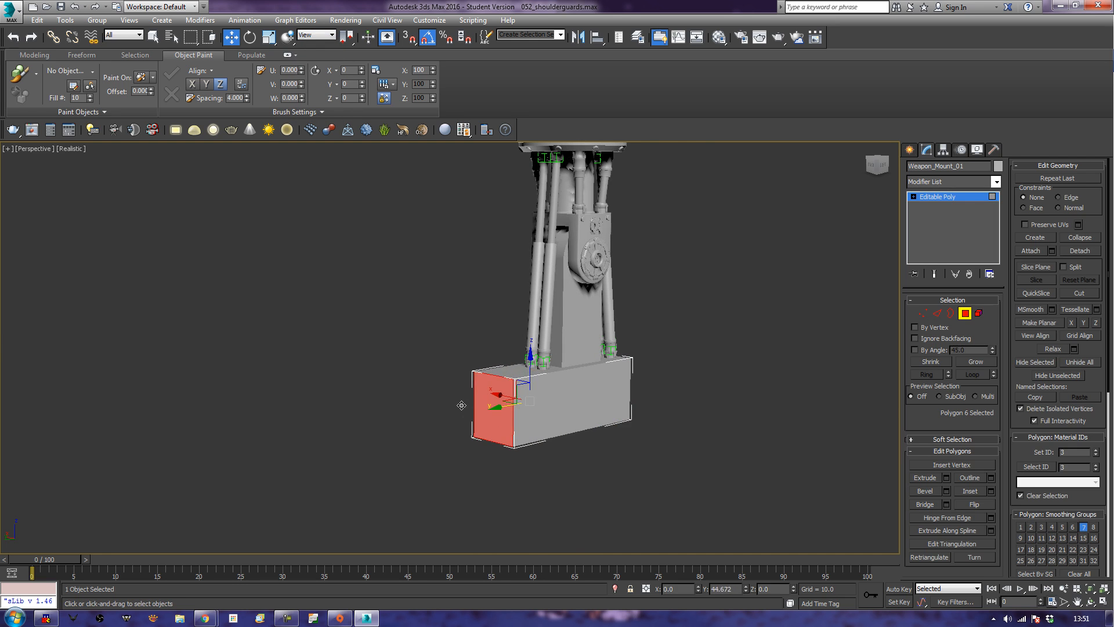
Lengthen the block's opposite end by moving its end polygon outward along Y, and deselect the polygon.
middle_click_drag(708, 446, 632, 444, "alt")
left_click(664, 440)
left_click_drag(623, 435, 664, 442)
left_click(718, 345)
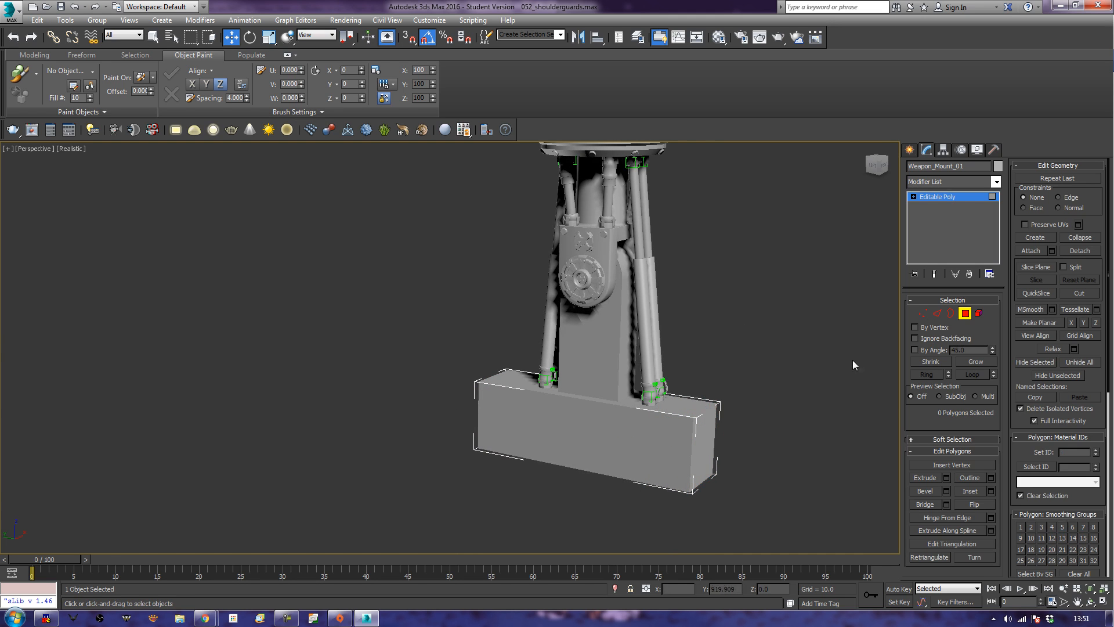
Finish polygon editing and move the two lower piston joints on one side outward along Y toward the block's end.
left_click(965, 314)
left_click(656, 397)
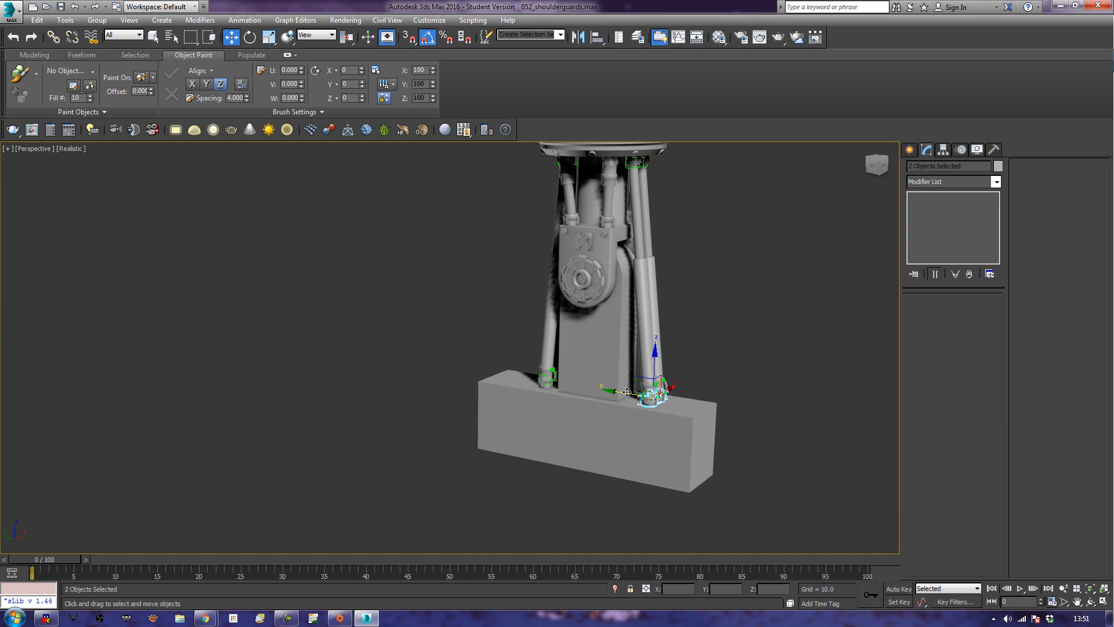
left_click_drag(622, 394, 661, 405)
Move the opposite pair of lower piston joints outward along Y toward the block's other end, and deselect them.
middle_click_drag(561, 410, 617, 426, "alt")
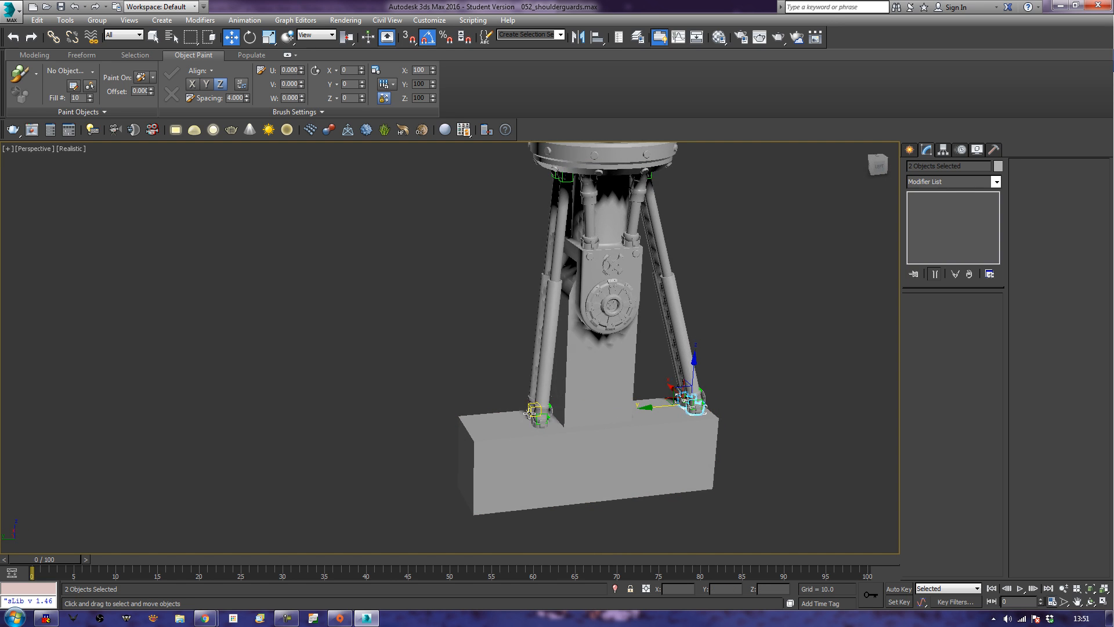
left_click(530, 414)
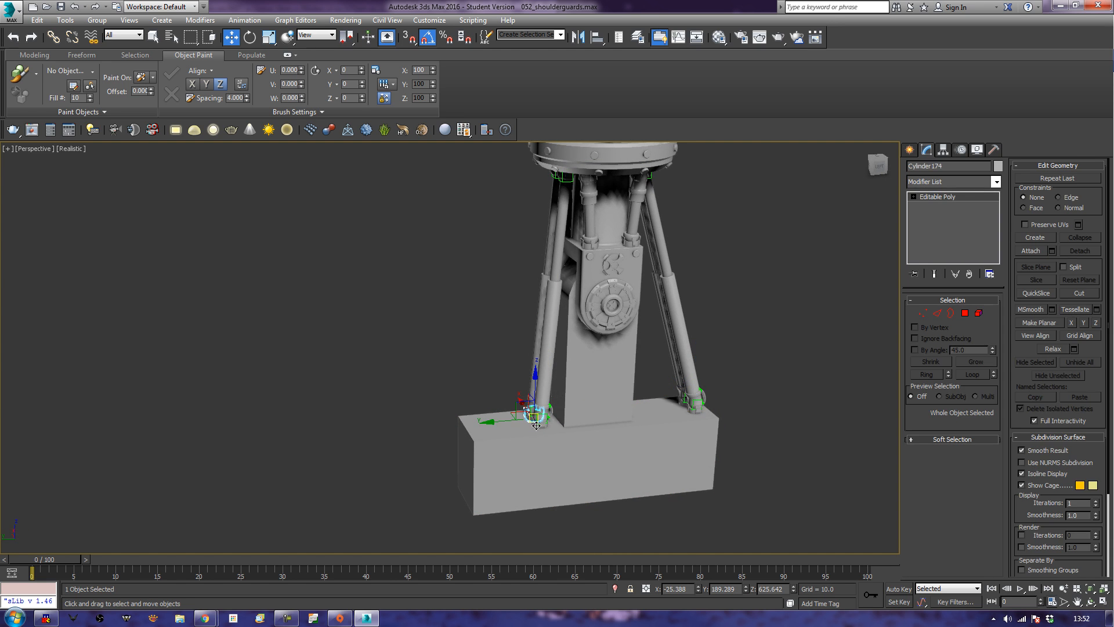
left_click(539, 426, "ctrl")
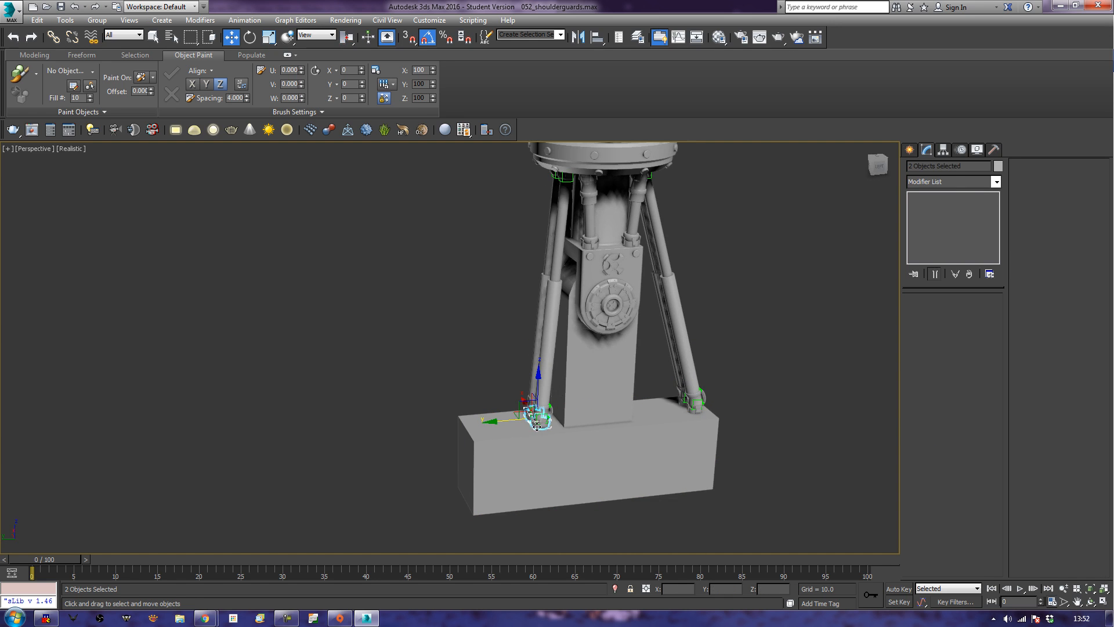
left_click_drag(497, 421, 443, 456)
left_click(425, 486)
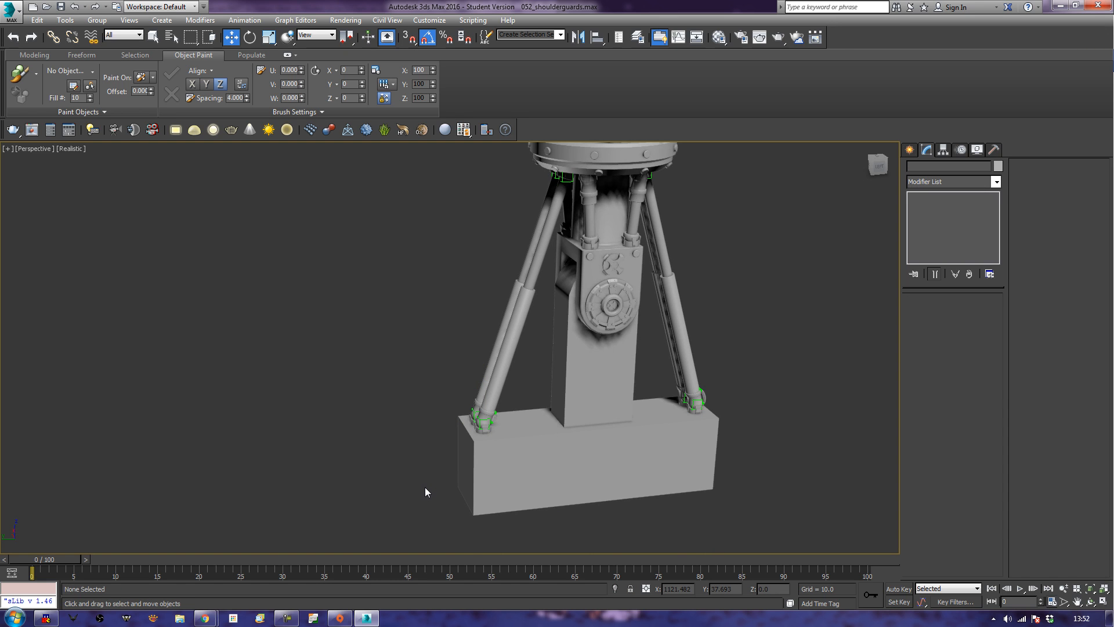
Select the central hinge arm between the pistons, inspect it in wireframe, and return to shaded display with edged faces.
middle_click_drag(717, 417, 694, 388, "alt")
key("z")
middle_click_drag(500, 482, 594, 380)
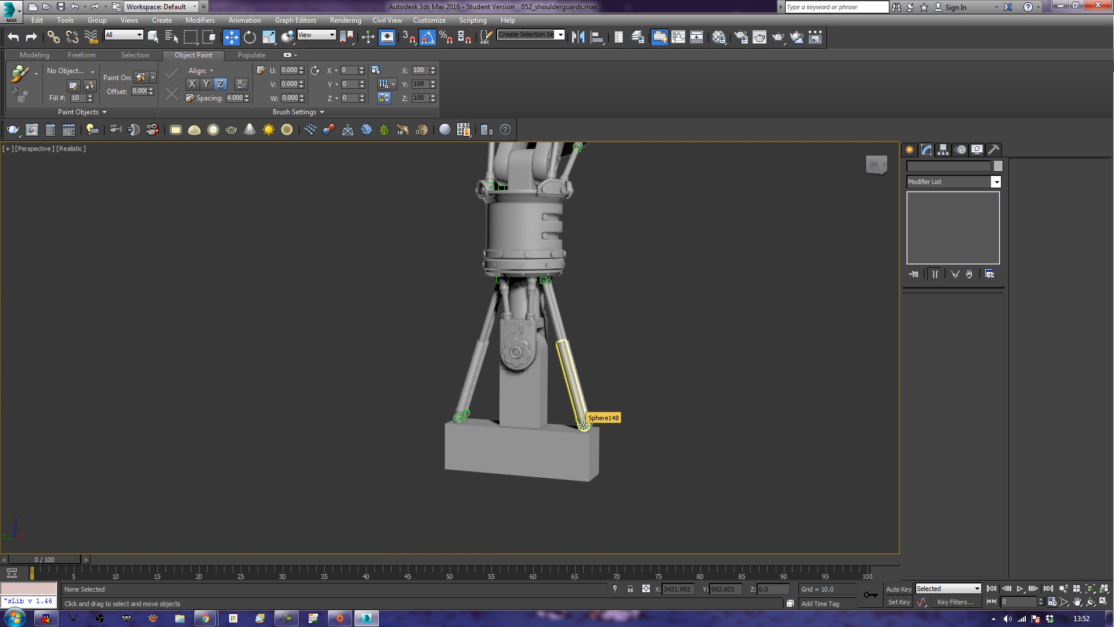
left_click(526, 407)
key("z")
middle_click_drag(544, 461, 543, 437, "alt")
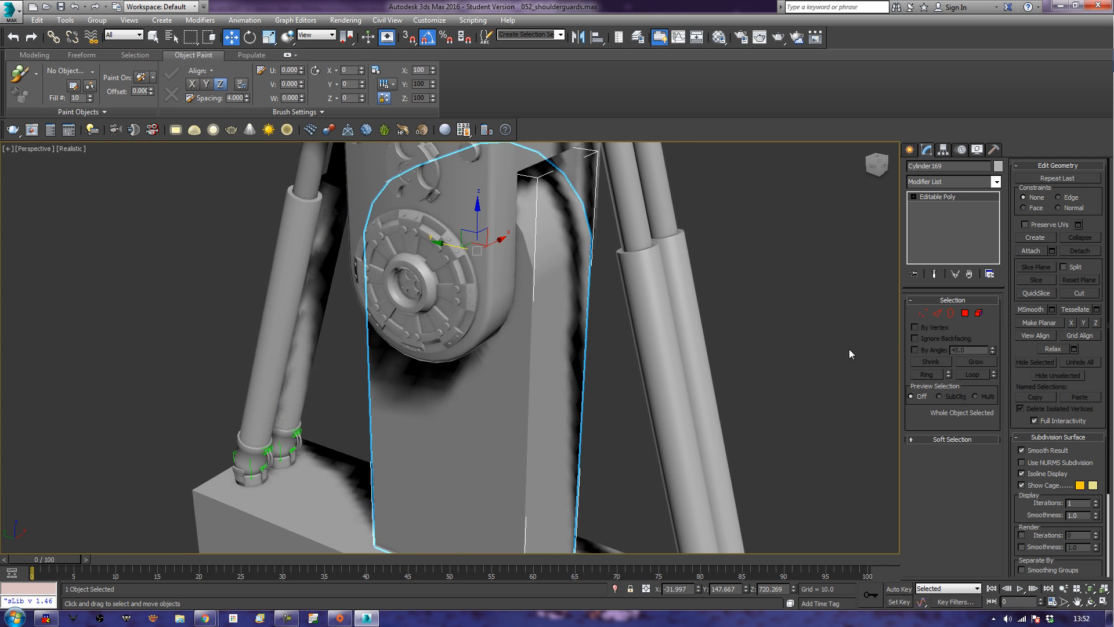
key("F3")
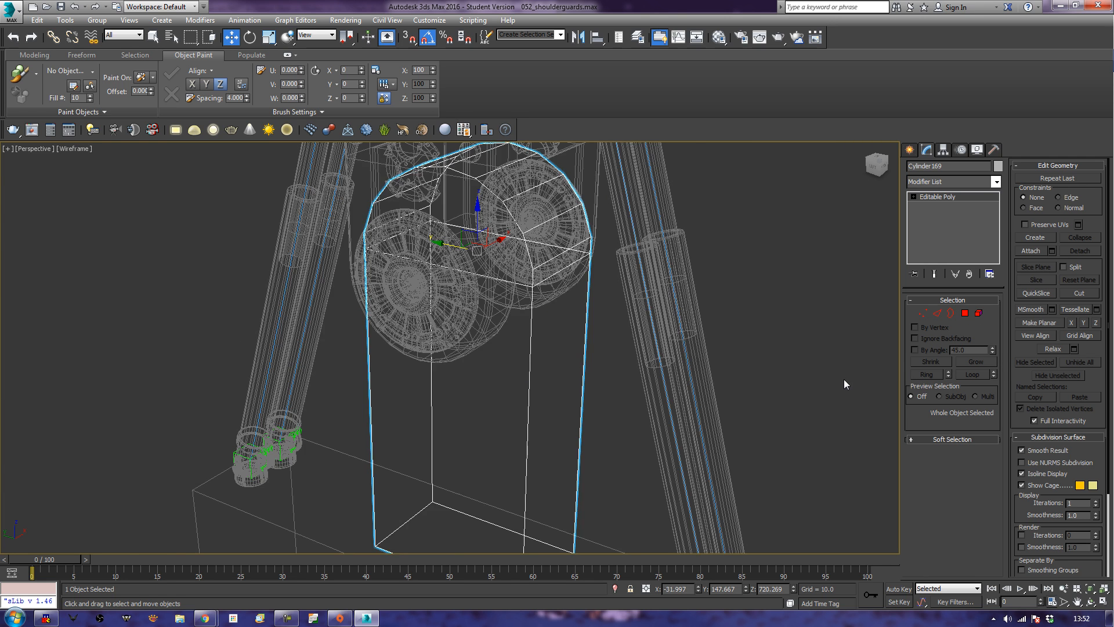
key("F3")
middle_click_drag(844, 381, 827, 318, "alt")
Select the hinge arm's outline edges around the rounded top and along its long vertical corners in Edge mode.
left_click(938, 314)
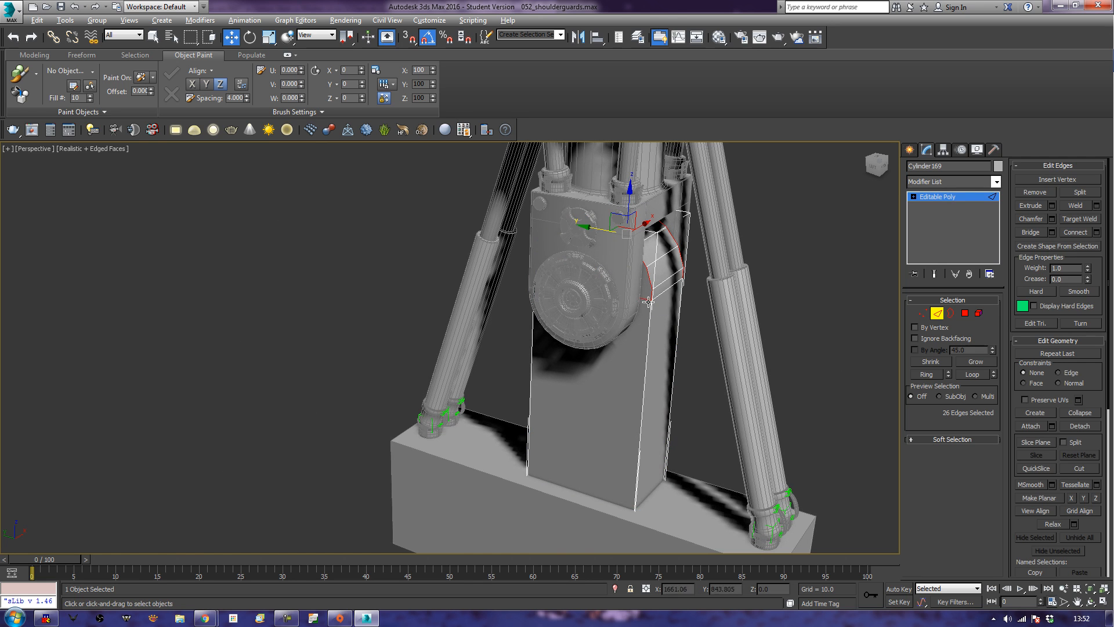
middle_click_drag(794, 348, 620, 323, "alt")
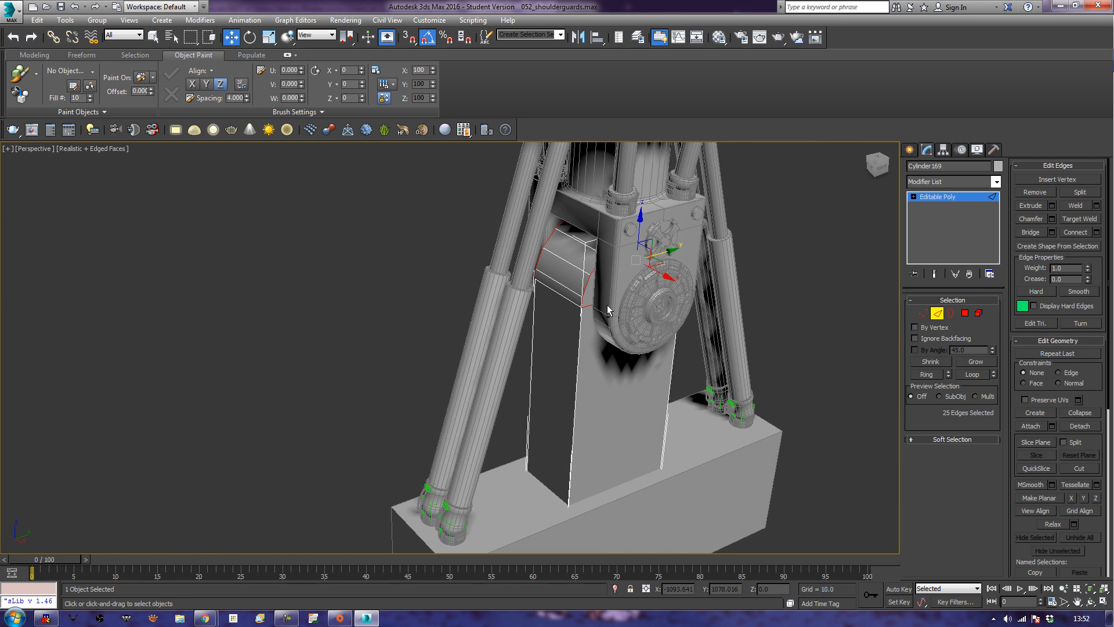
left_click(602, 302, "alt")
middle_click_drag(662, 428, 601, 404, "alt")
left_click_drag(523, 387, 689, 400, "ctrl")
middle_click_drag(497, 399, 668, 421, "alt")
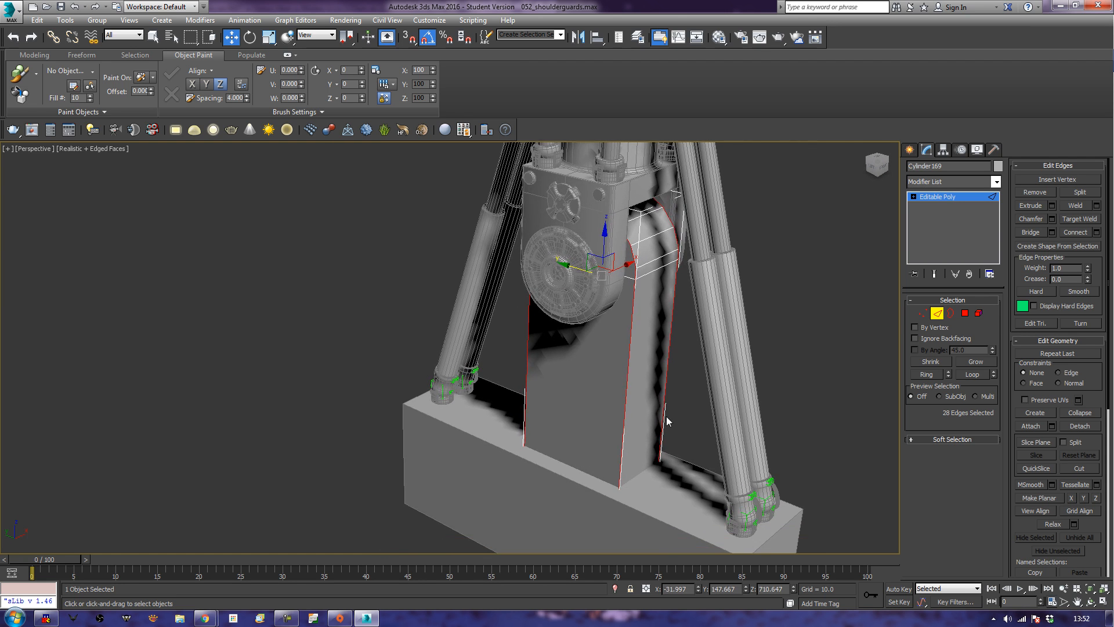
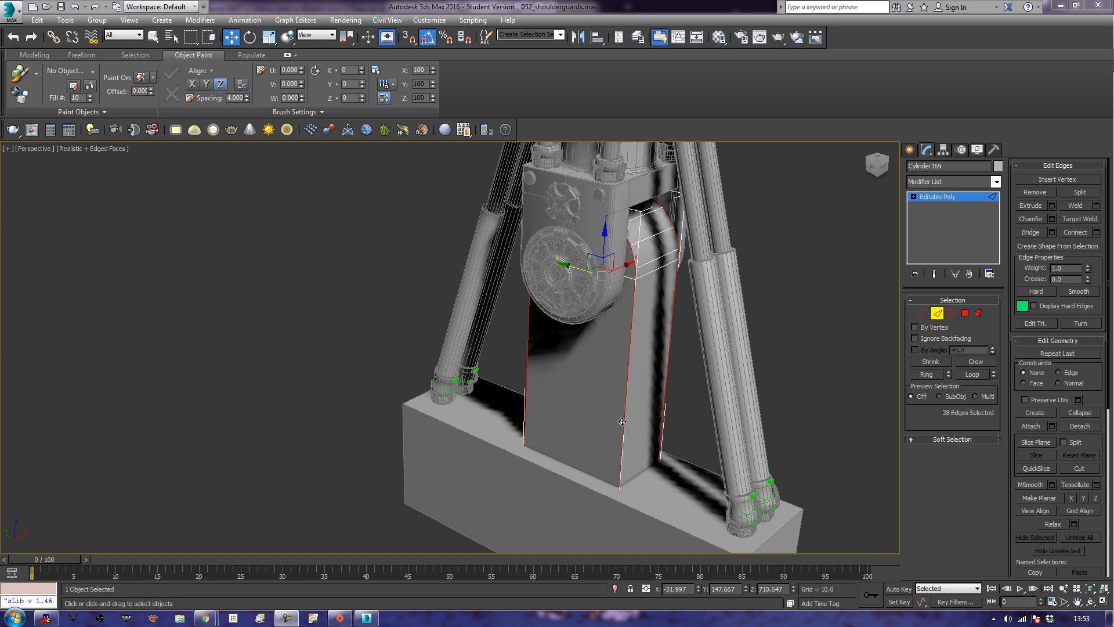
Try chamfering the hinge arm's selected outline edges, and undo that chamfer.
left_click(1030, 220)
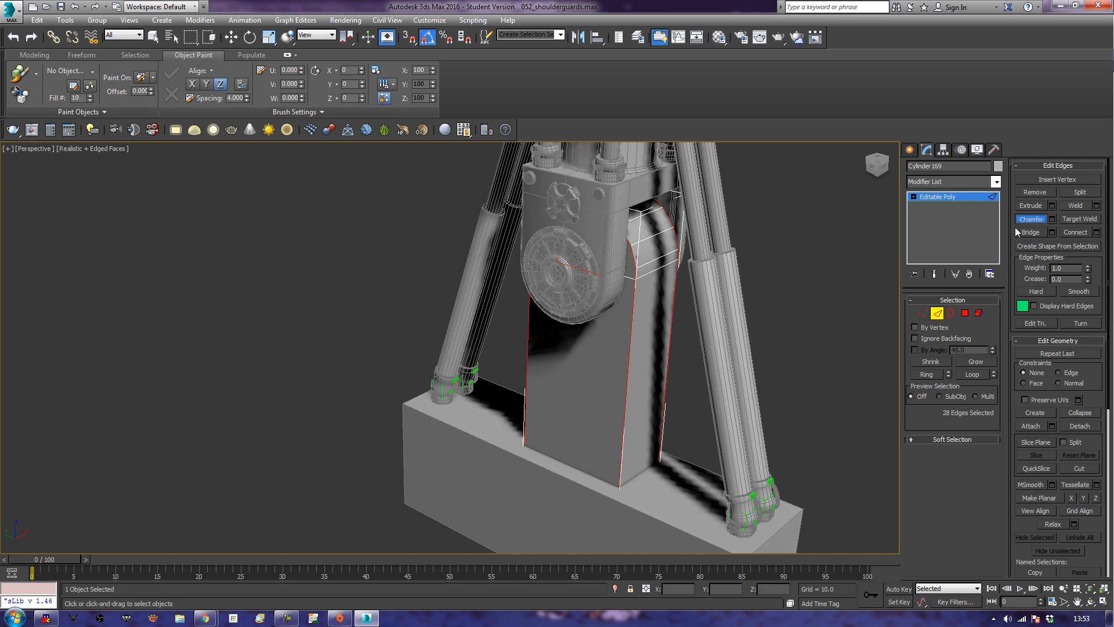
mouse_move(622, 457)
left_mouse_down()
mouse_move(625, 426)
mouse_move(621, 453)
left_mouse_up()
mouse_move(621, 453)
middle_mouse_down("alt")
mouse_move(609, 463)
mouse_move(620, 490)
mouse_move(633, 447)
middle_mouse_up("alt")
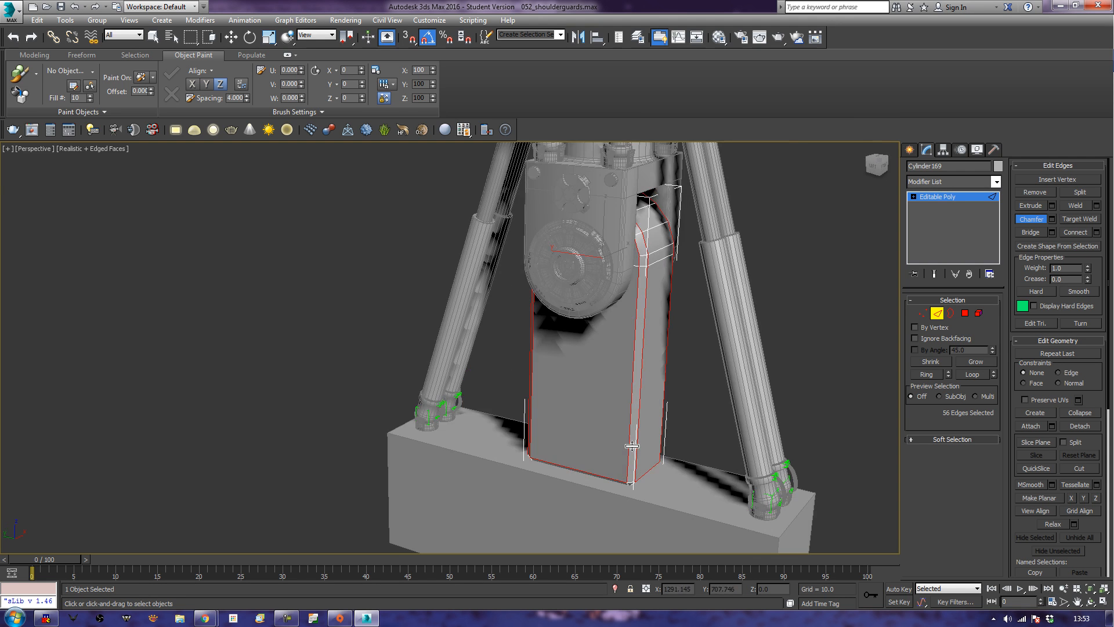
key("ctrl+z")
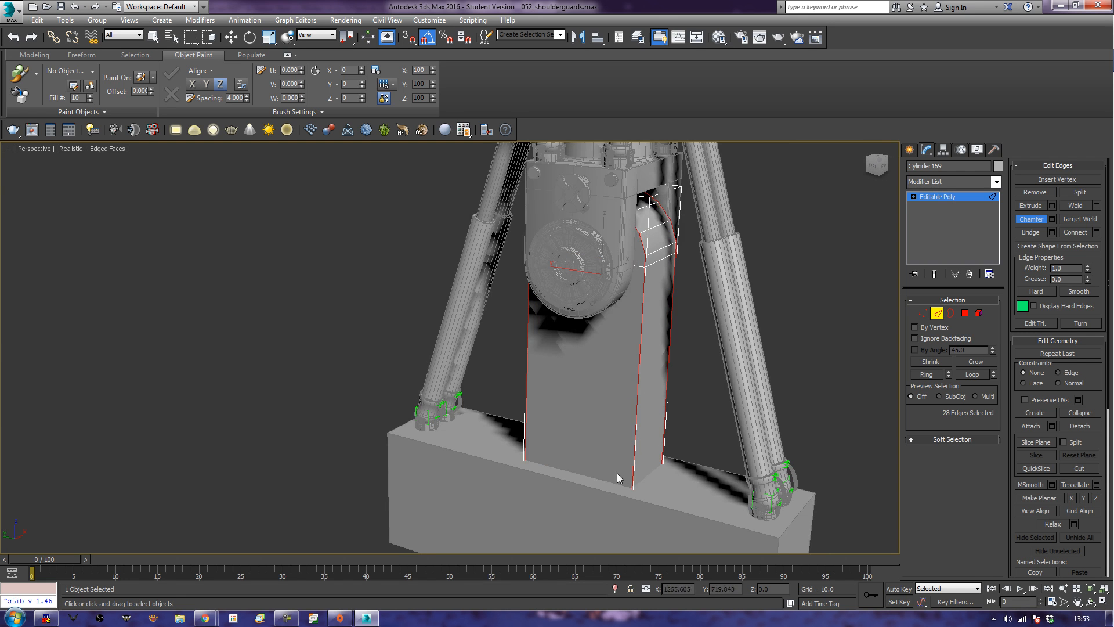
Remove the hinge arm's bottom edges from the selection and chamfer the remaining outline edges twice to round the corners.
middle_click_drag(626, 449, 662, 446, "alt")
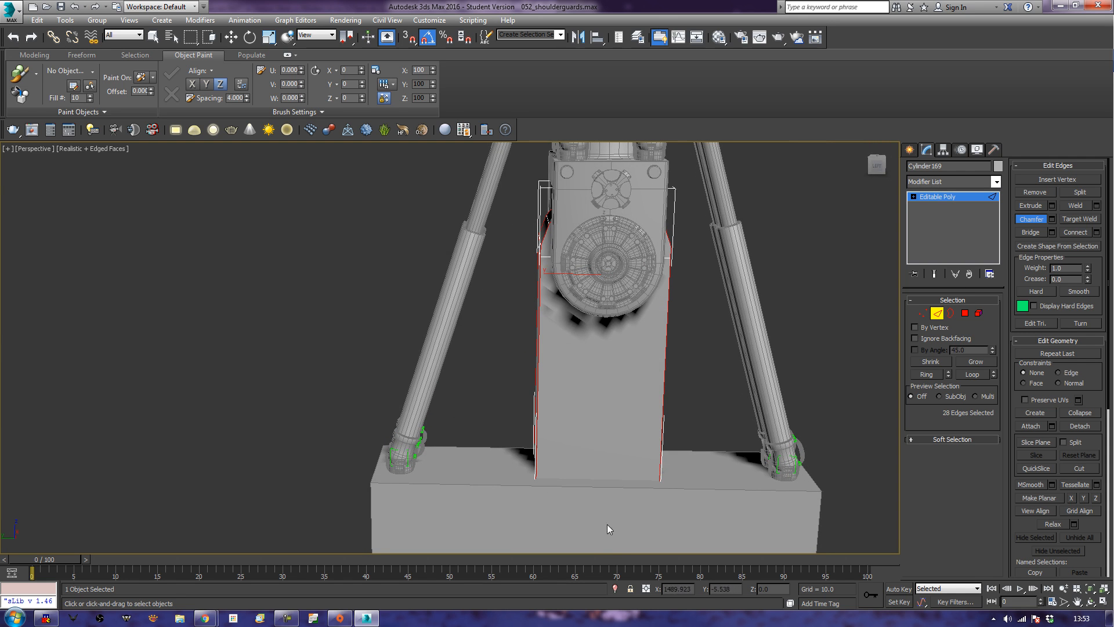
middle_click_drag(602, 403, 702, 484, "alt")
left_click_drag(602, 543, 599, 416, "alt")
middle_click_drag(534, 475, 621, 484, "alt")
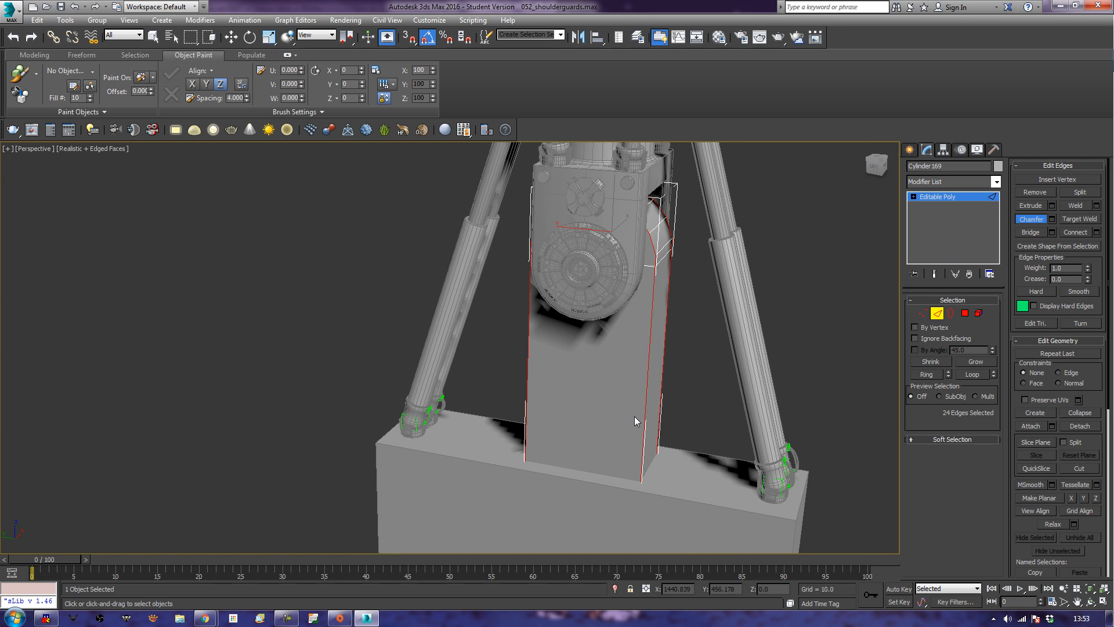
mouse_move(639, 417)
left_mouse_down()
mouse_move(653, 396)
mouse_move(650, 409)
left_mouse_up()
middle_click_drag(681, 435, 644, 427, "alt")
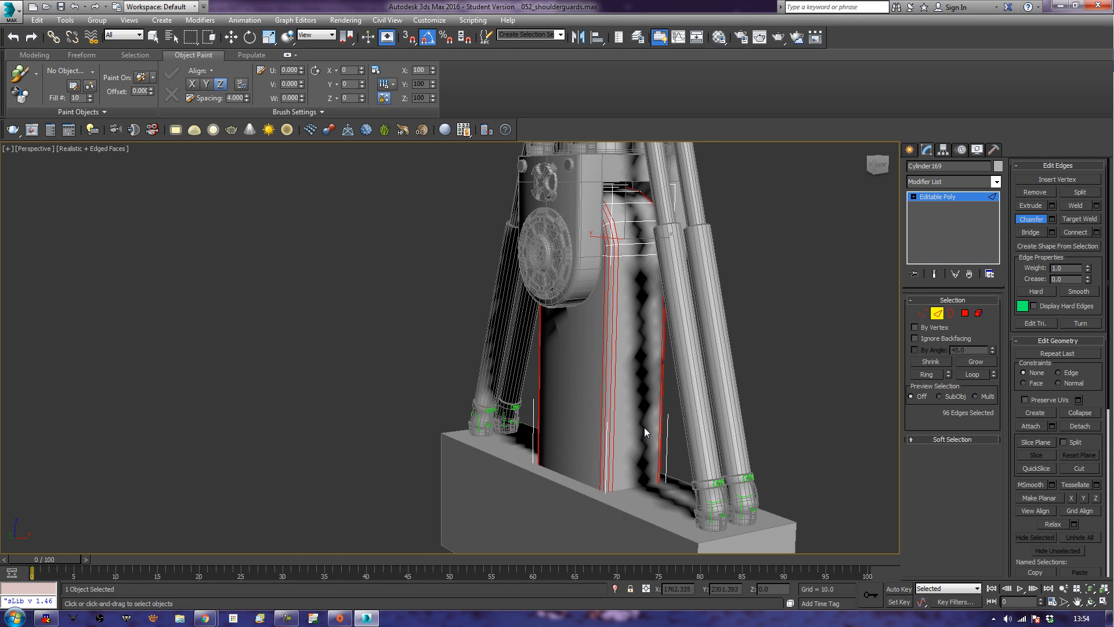
Chamfer the hinge arm's already rounded corner edges once more with a finer spacing.
scroll(644, 427, "up", 8)
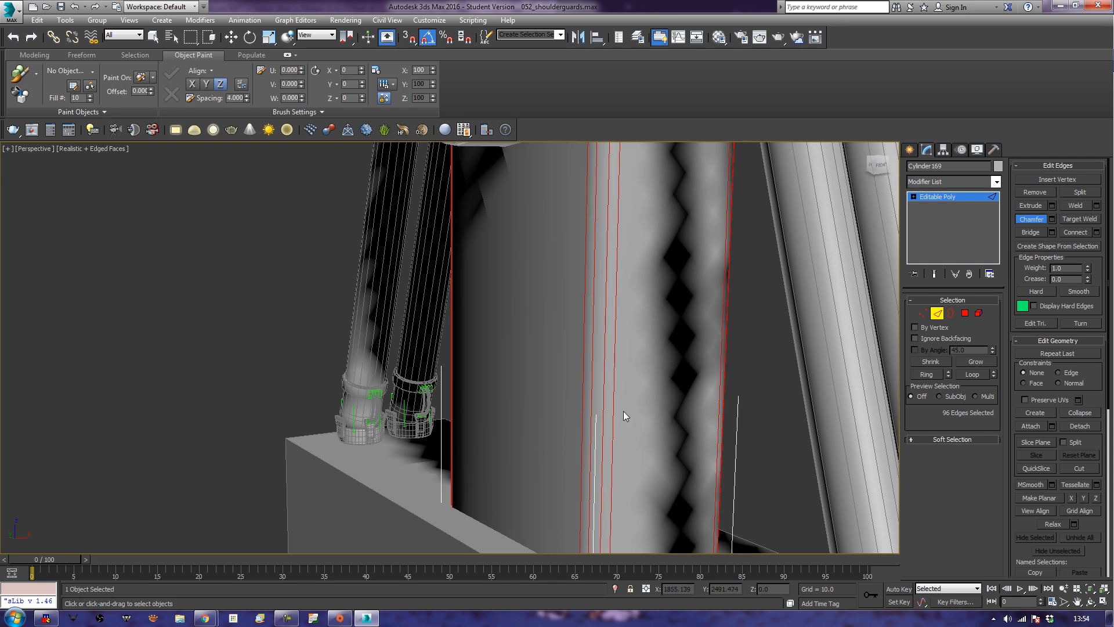
left_click_drag(612, 415, 612, 414)
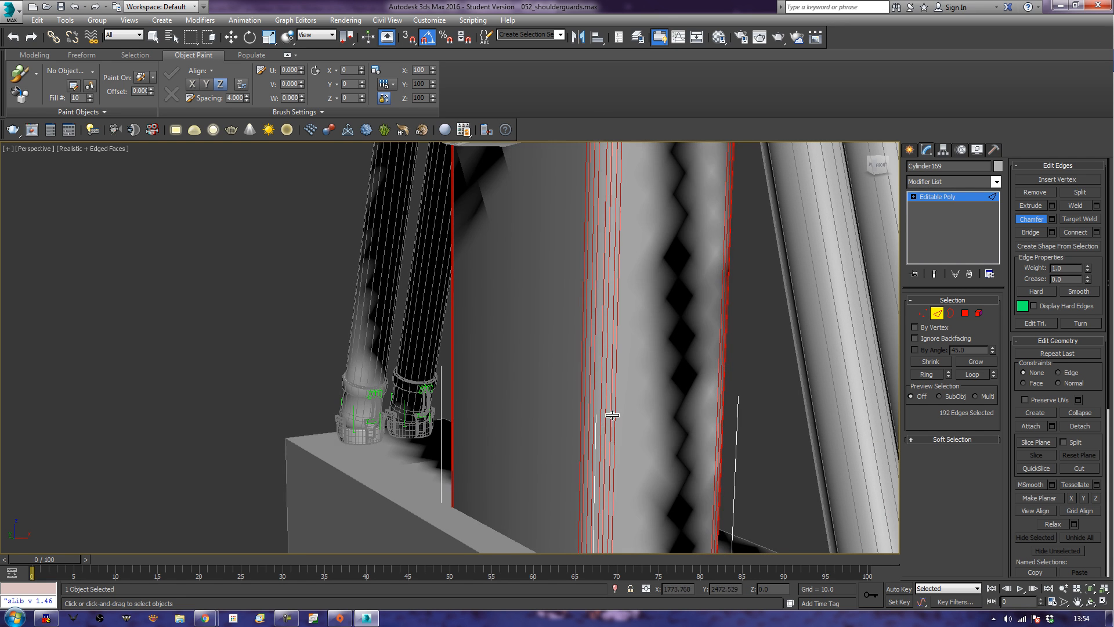
scroll(619, 437, "down", 3)
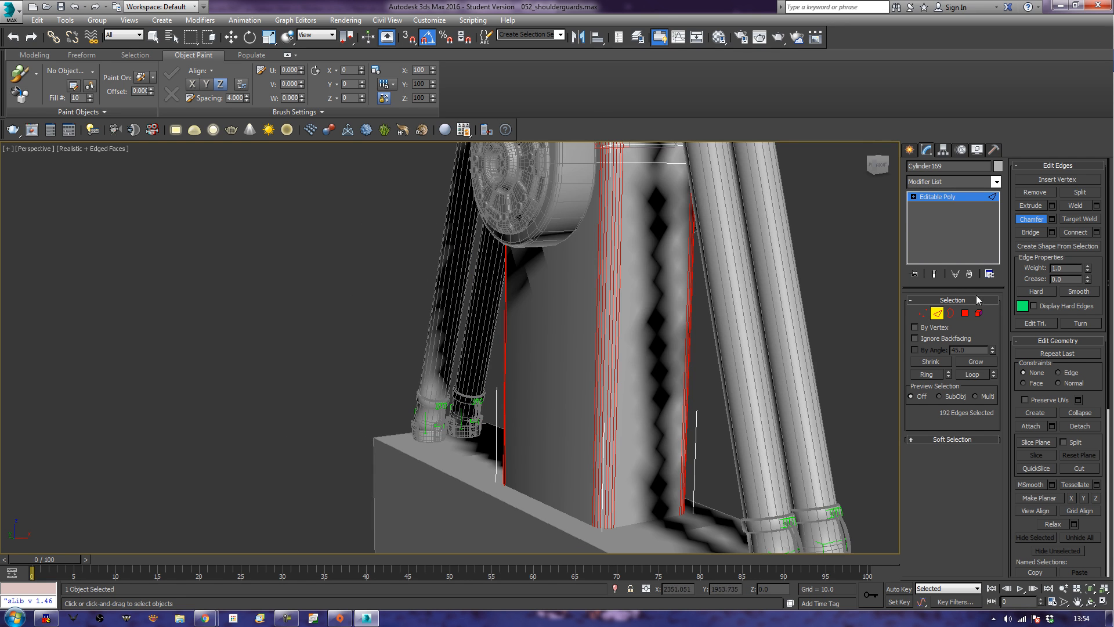
Finish edge editing and select the hinge arm's two broad opposite faces in Polygon mode.
left_click(938, 316)
middle_click_drag(518, 467, 623, 458, "alt")
left_click(965, 312)
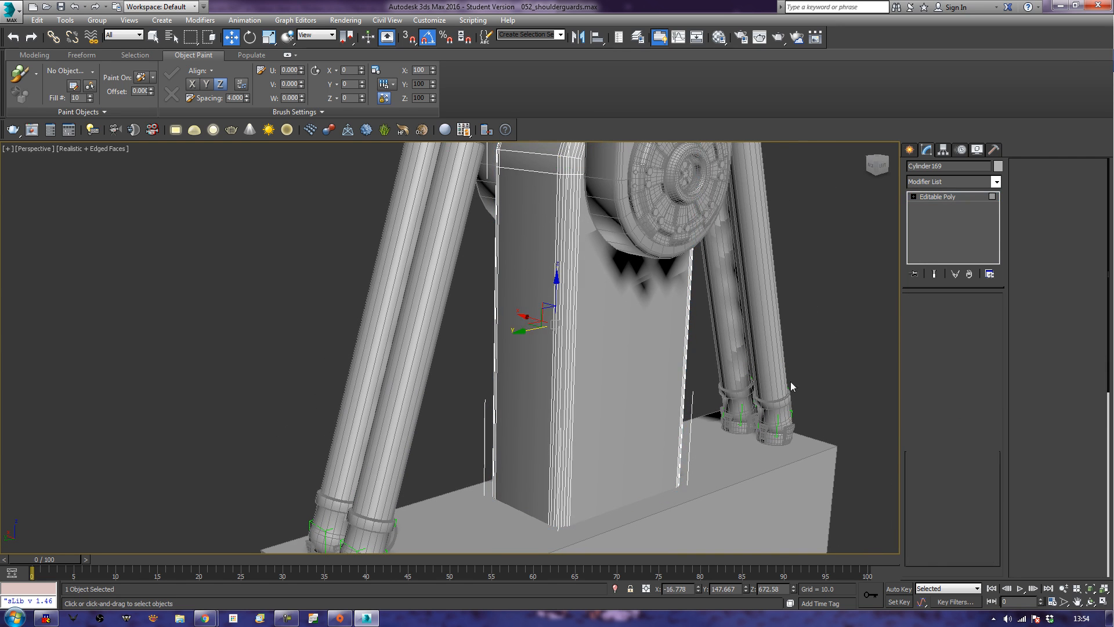
left_click(659, 423)
middle_click_drag(502, 433, 615, 445, "alt")
left_click(558, 420, "ctrl")
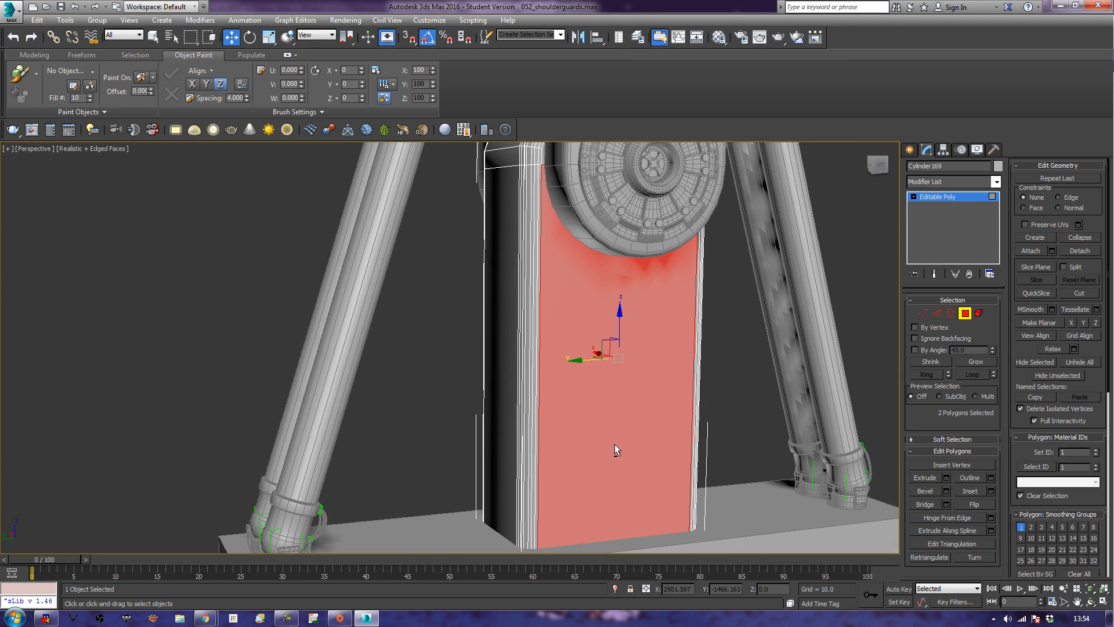
Try insetting the two broad faces and scaling them down vertically into a panel below the round hinge cap.
left_click(958, 490)
left_click_drag(604, 487, 617, 473)
key("e")
key("r")
left_click_drag(619, 314, 614, 370)
key("w")
middle_click_drag(629, 393, 650, 403, "alt")
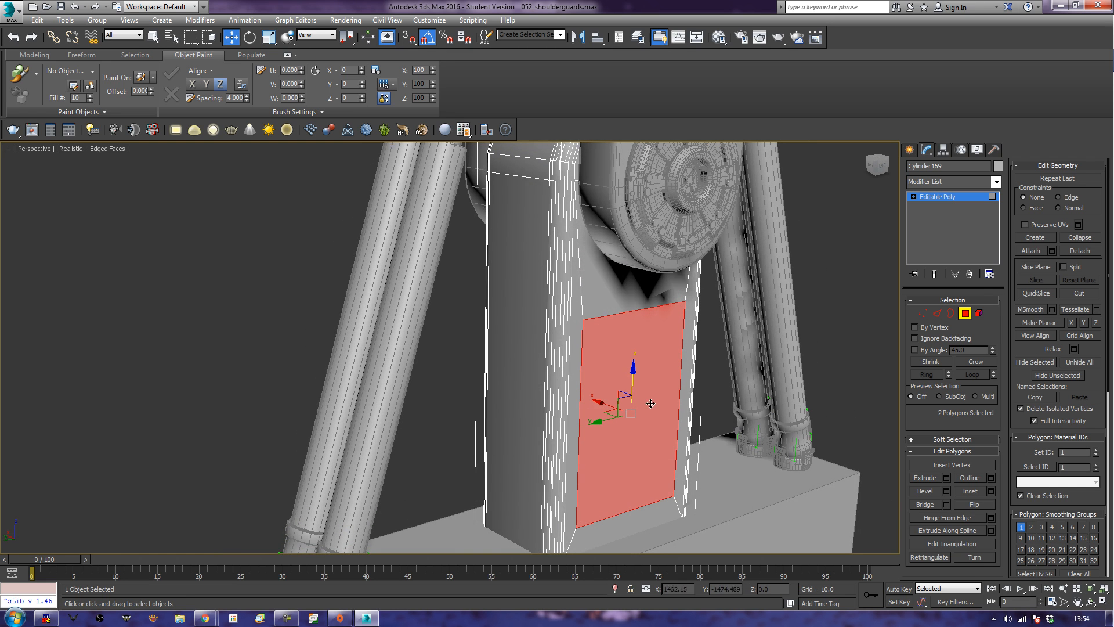
Try beveling the two panel faces inward to recess them into the hinge arm.
left_click(924, 491)
mouse_move(641, 413)
left_mouse_down()
mouse_move(642, 435)
mouse_move(641, 410)
left_mouse_up()
left_click(641, 434)
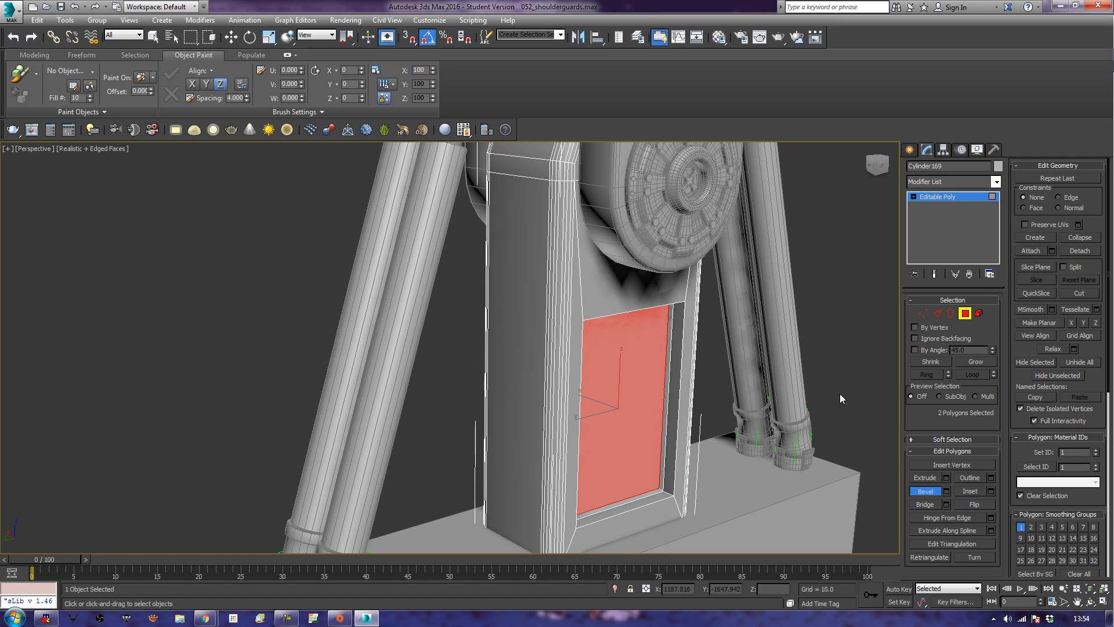
key("w")
middle_click_drag(851, 354, 574, 465, "alt")
Undo the recess bevel, the panel scaling and inset, and the last fine corner chamfer.
key("ctrl+z")
key("ctrl+z")
key("ctrl+z")
key("ctrl+z")
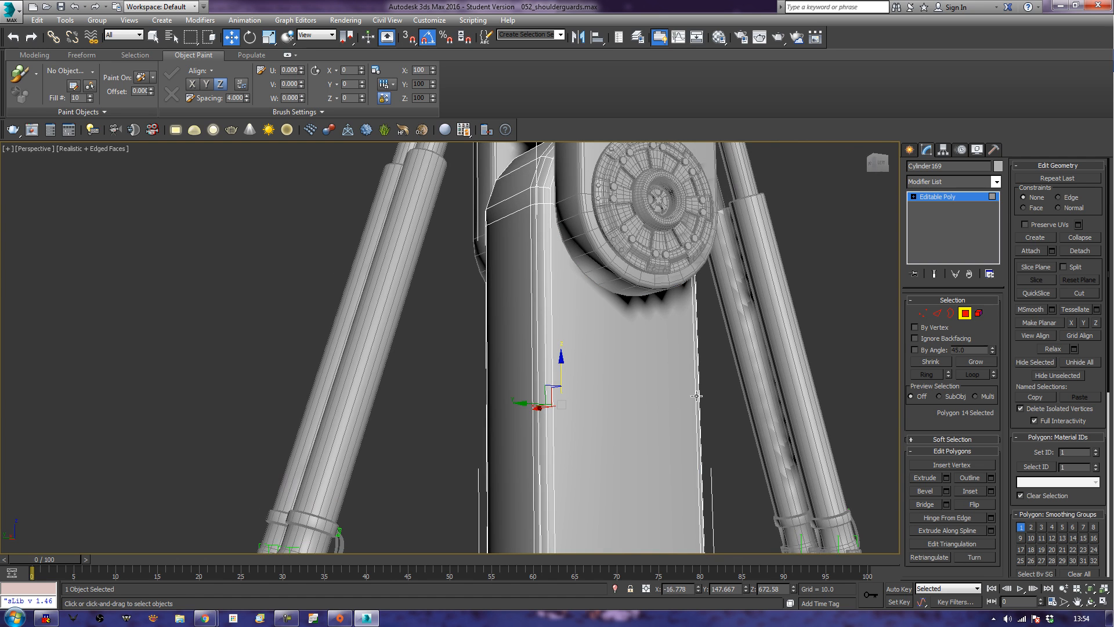
key("ctrl+z")
Inset the hinge arm's two broad opposite faces by a small margin.
middle_click_drag(455, 470, 623, 473, "alt")
left_click(970, 491)
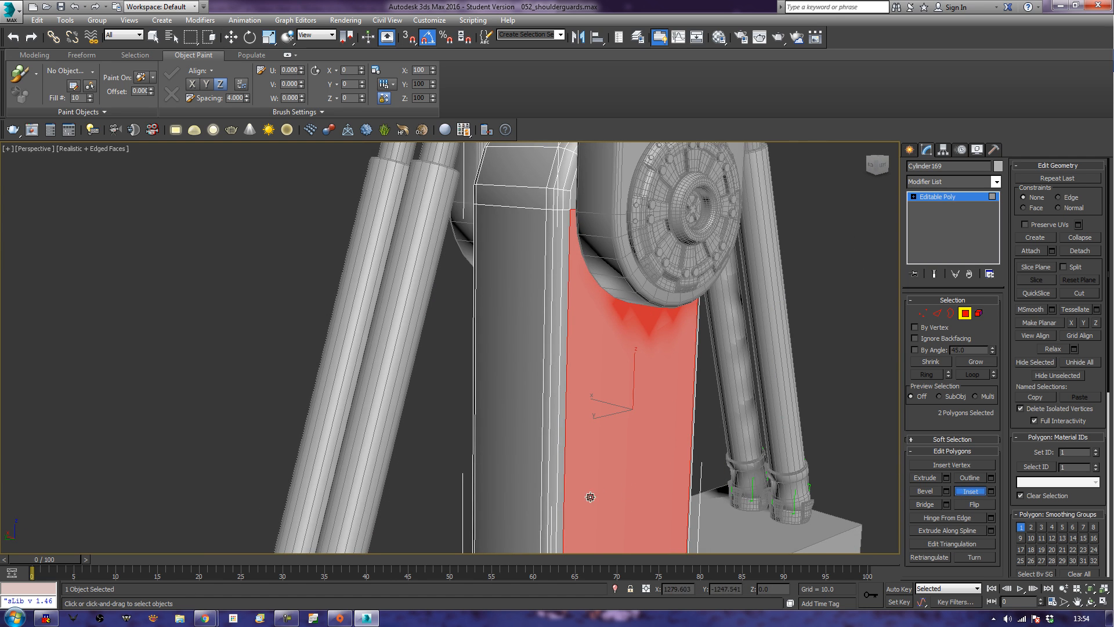
left_click_drag(609, 485, 615, 480)
middle_click_drag(646, 454, 659, 365, "alt")
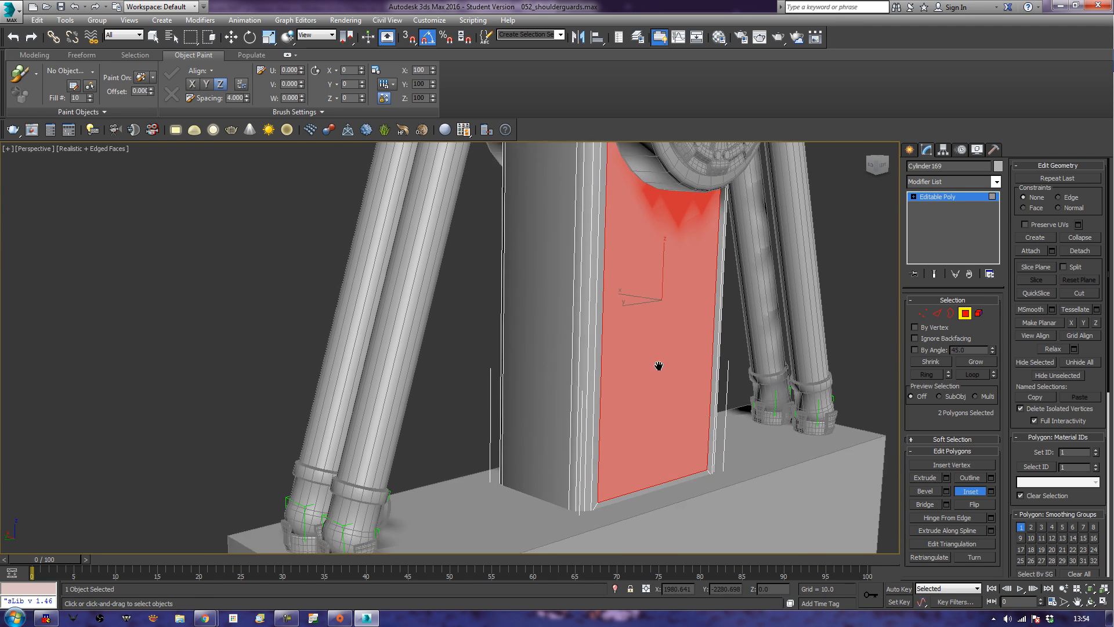
Scale the two inset faces down vertically so they fit between the round hinge cap and the mount block.
key("e")
key("r")
left_click_drag(660, 278, 632, 365)
key("w")
mouse_move(559, 385)
middle_mouse_down("alt")
mouse_move(646, 391)
mouse_move(556, 386)
middle_mouse_up("alt")
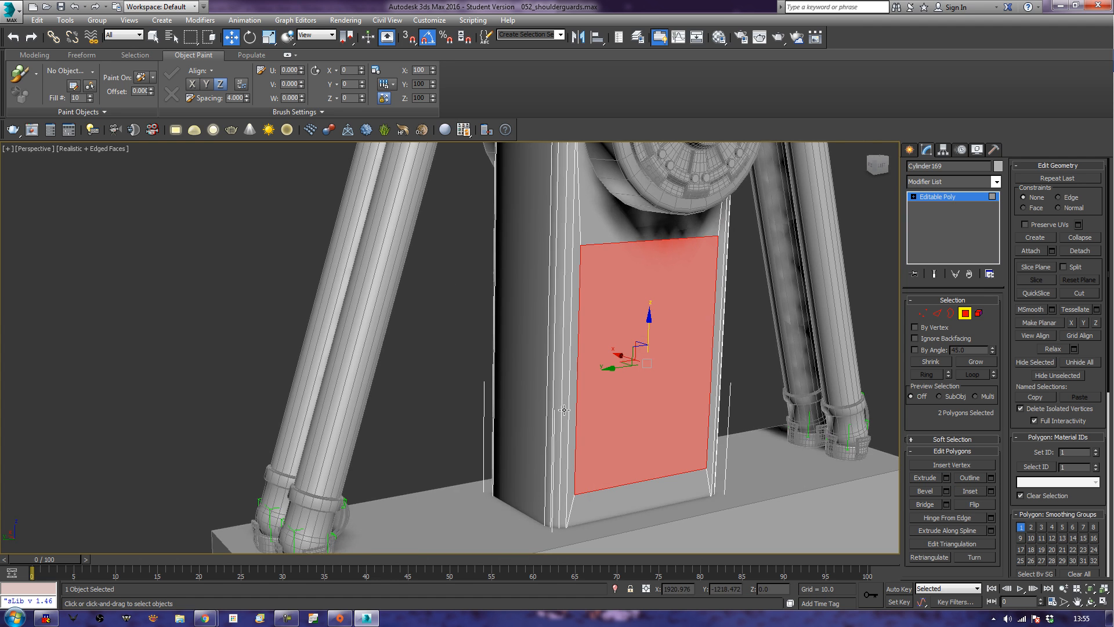
middle_click_drag(558, 392, 558, 416, "alt")
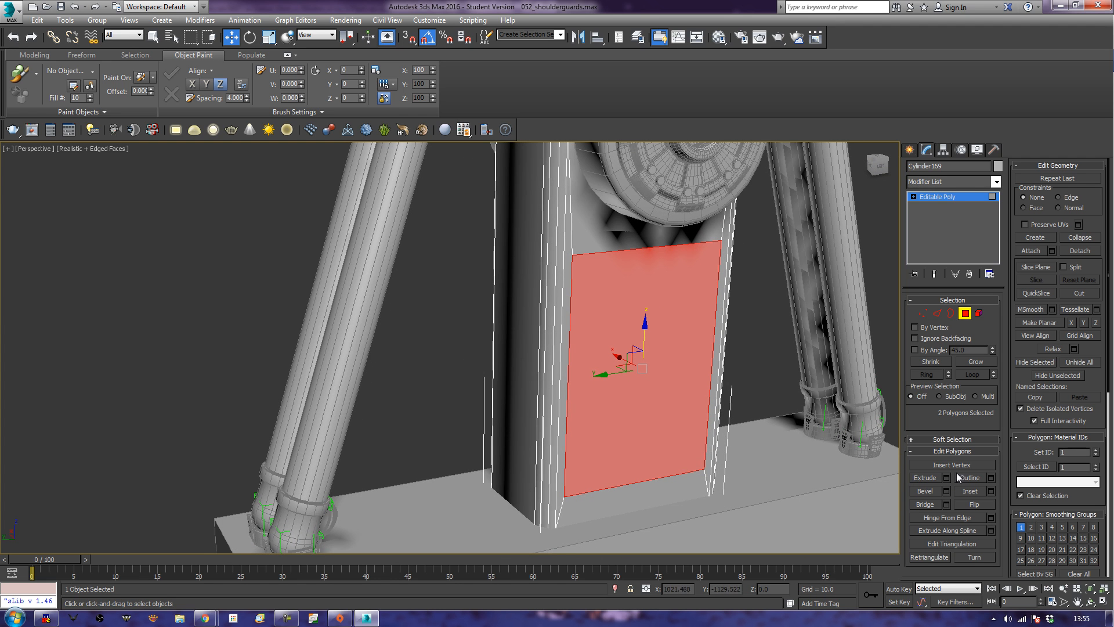
Inset the two panel faces again and bevel them inward to form a recess on each side of the arm.
left_click(972, 493)
left_click_drag(636, 379, 635, 400)
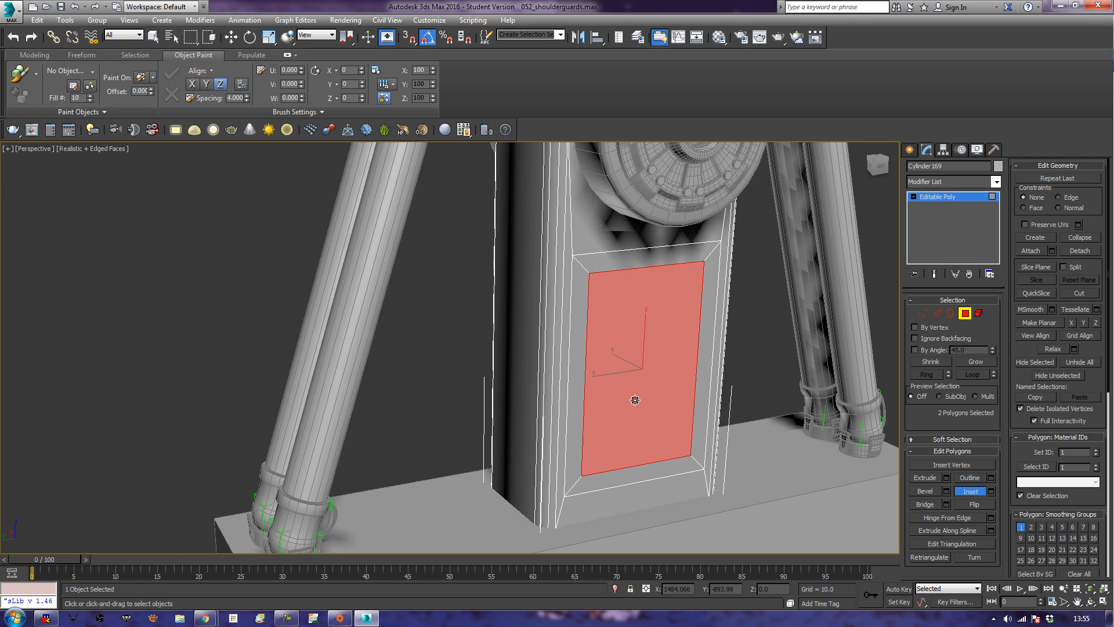
left_click(922, 491)
left_click_drag(640, 332, 641, 353)
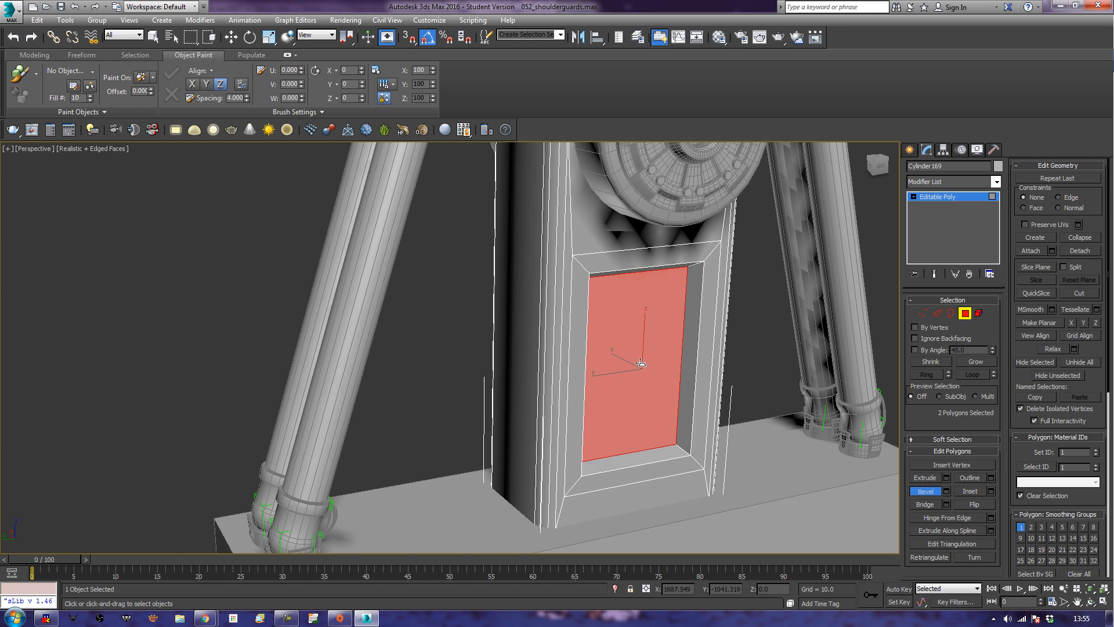
middle_click_drag(654, 413, 647, 396, "alt")
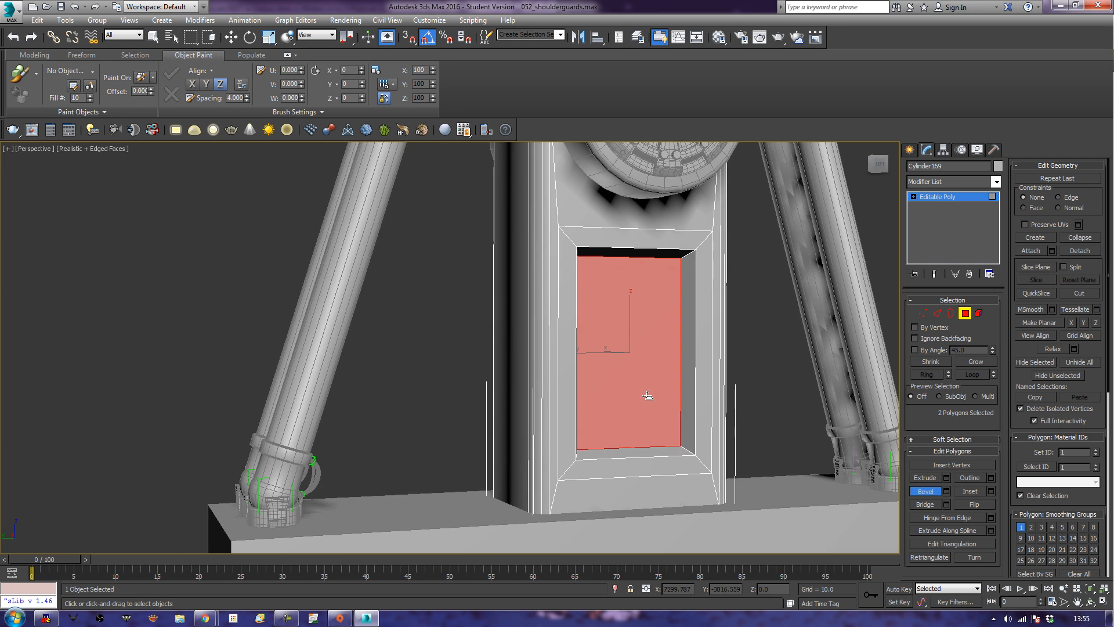
Select the rim, floor and inner corner edges of both recesses in Edge mode, leaving out the outer diagonal corner edges.
left_click(936, 313, "ctrl")
key("w")
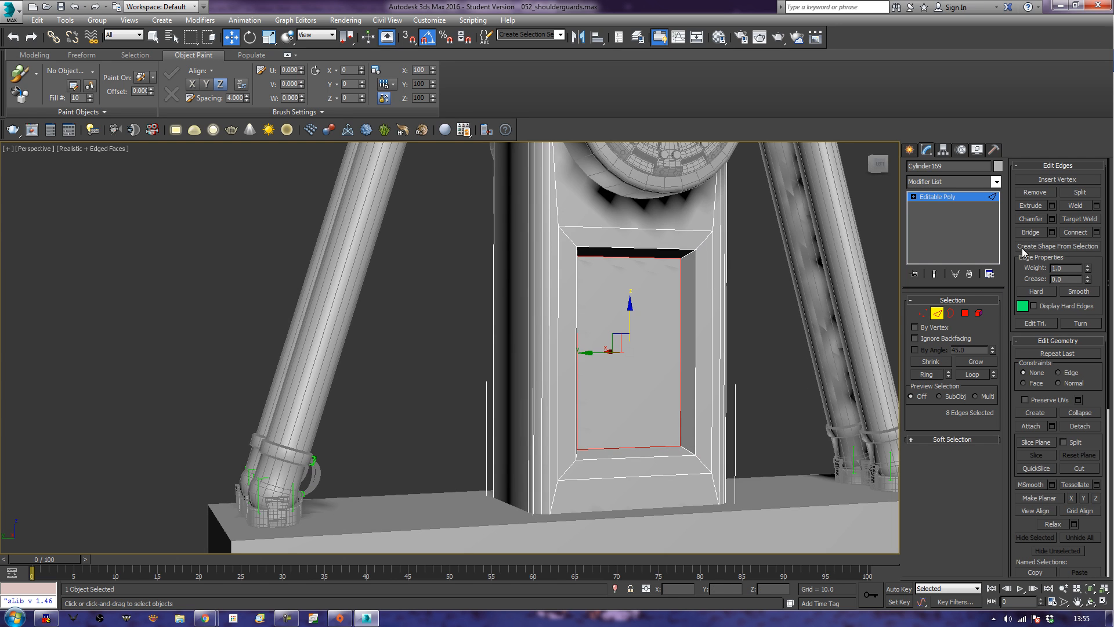
left_click(976, 359)
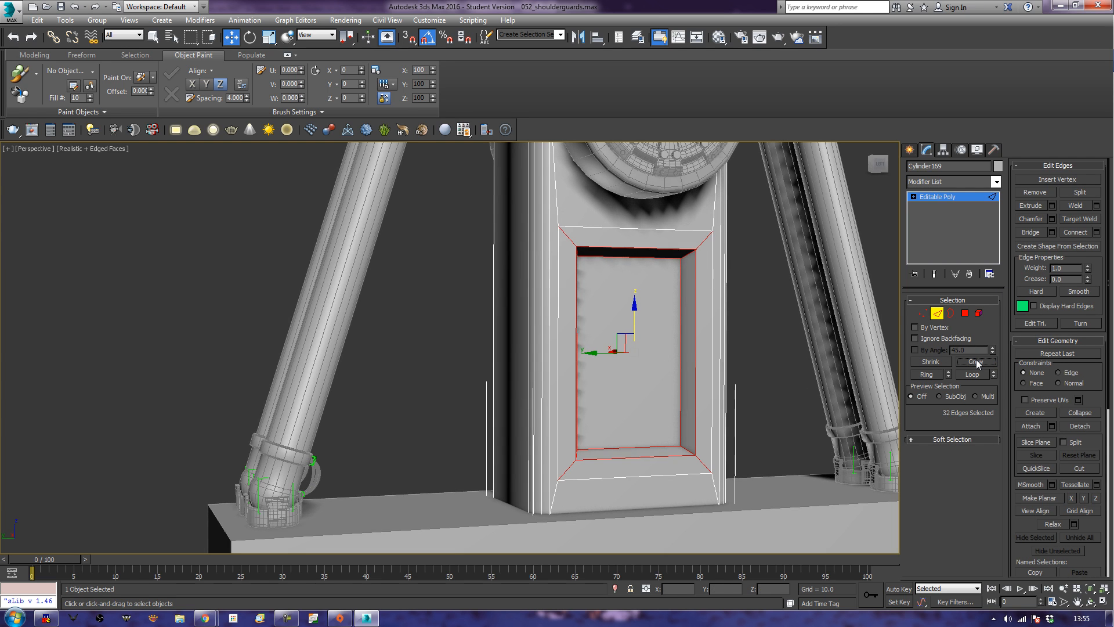
left_click(705, 237, "alt")
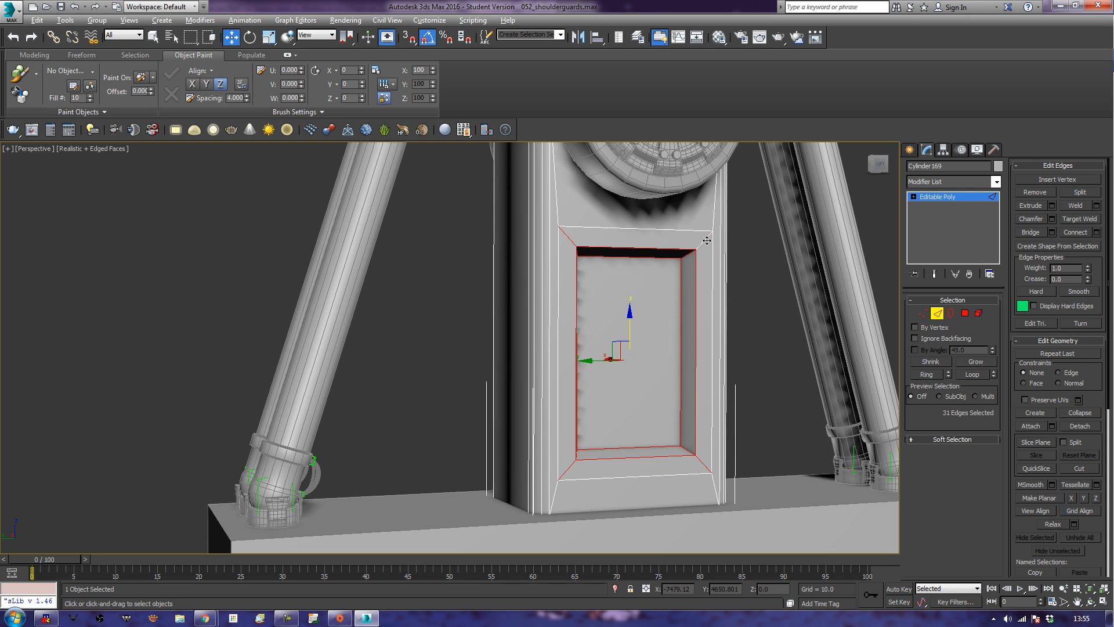
left_click(569, 239, "alt")
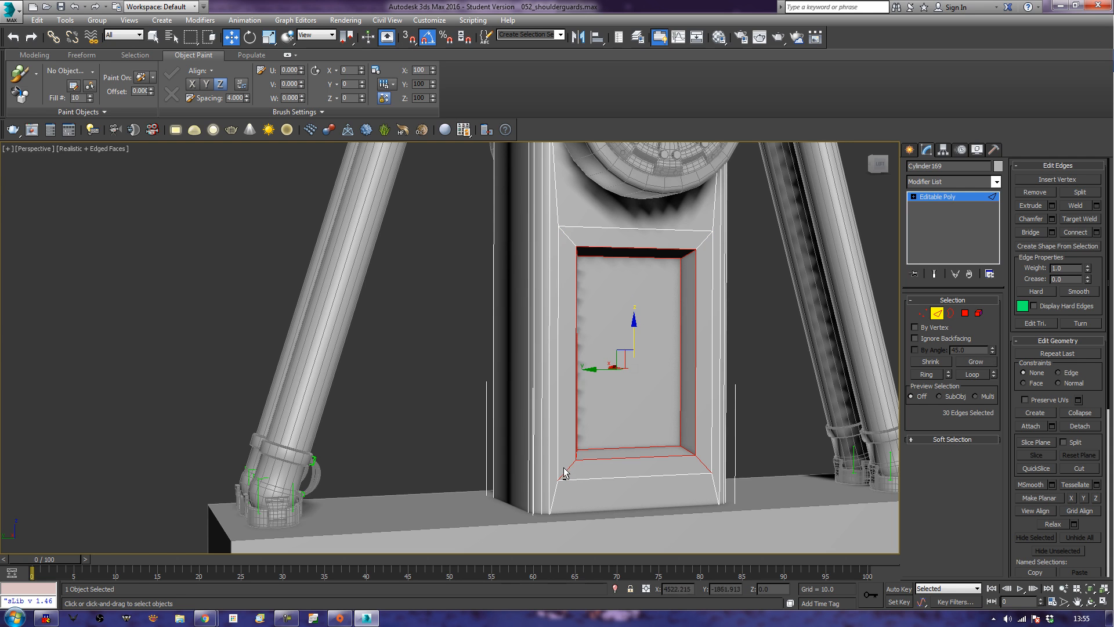
left_click(565, 470, "alt")
left_click(704, 466, "alt")
middle_click_drag(455, 416, 590, 430, "alt")
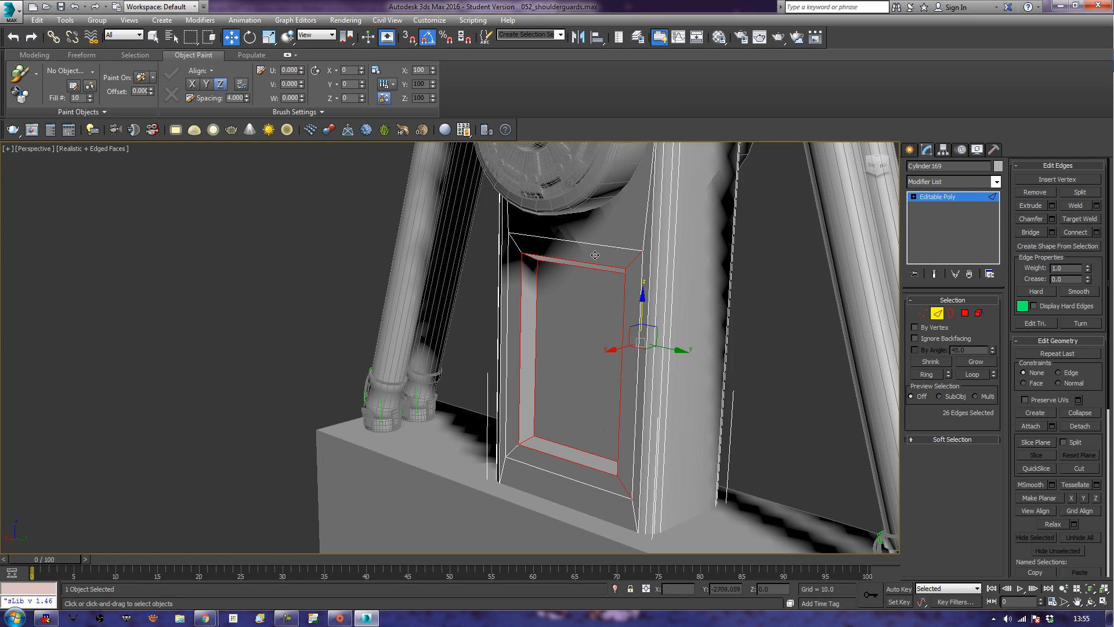
left_click(637, 258, "alt")
middle_click_drag(622, 488, 499, 469, "alt")
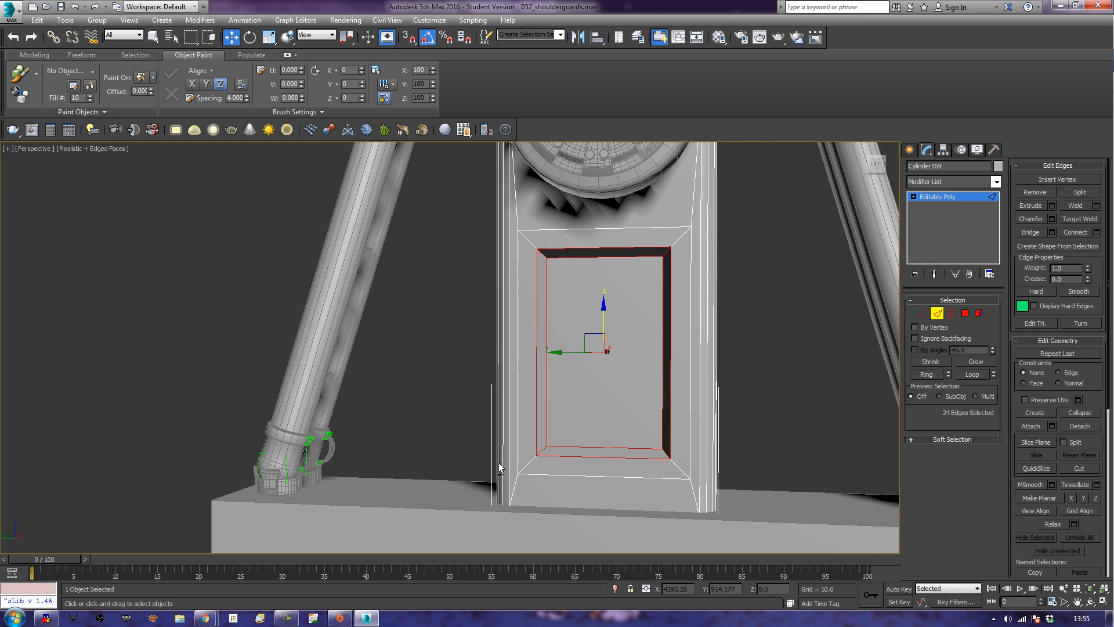
Chamfer the selected recess edges slightly and finish edge editing.
left_click(1031, 223)
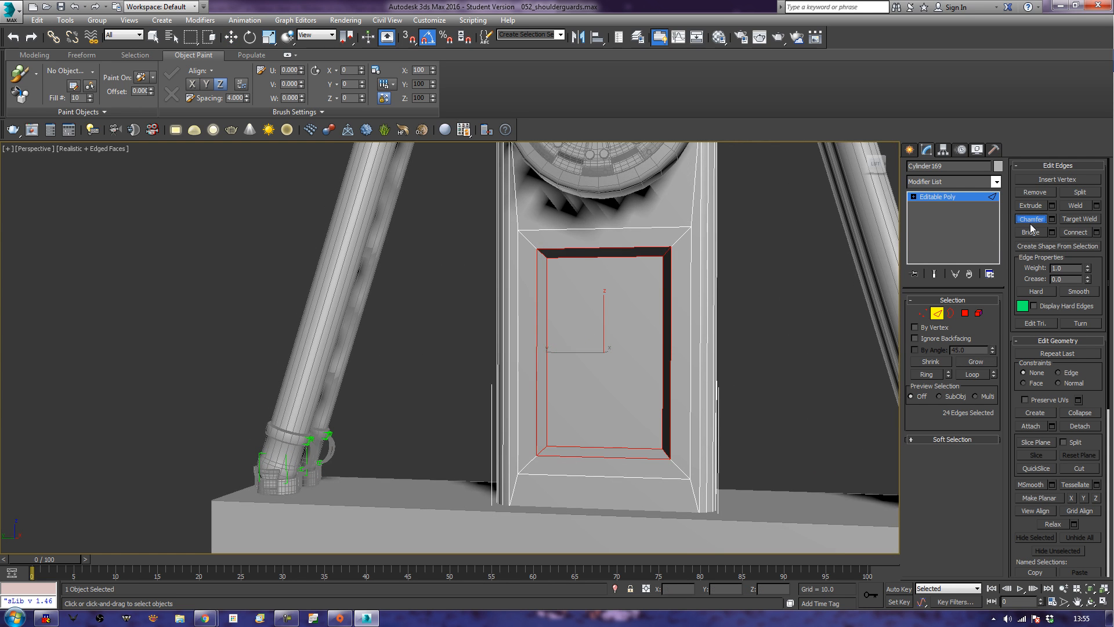
left_click_drag(670, 317, 672, 316)
left_click(937, 313)
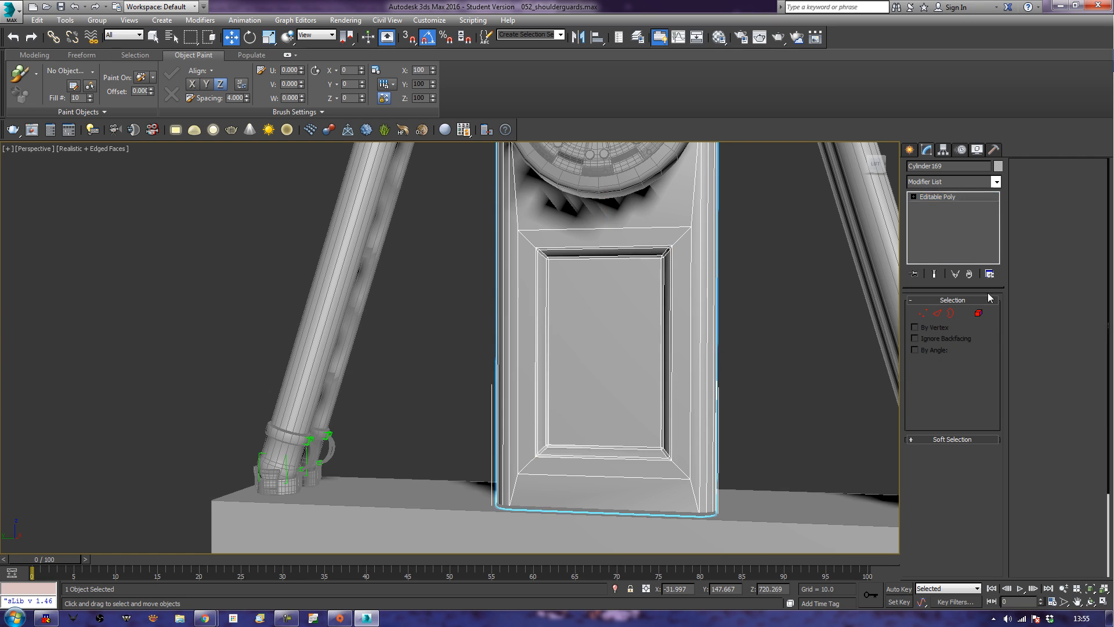
In the Left view, select the hinge arm's bottom vertices and raise them toward the top surface of the mount block.
scroll(776, 399, "down", 5)
middle_click_drag(772, 398, 748, 429, "alt")
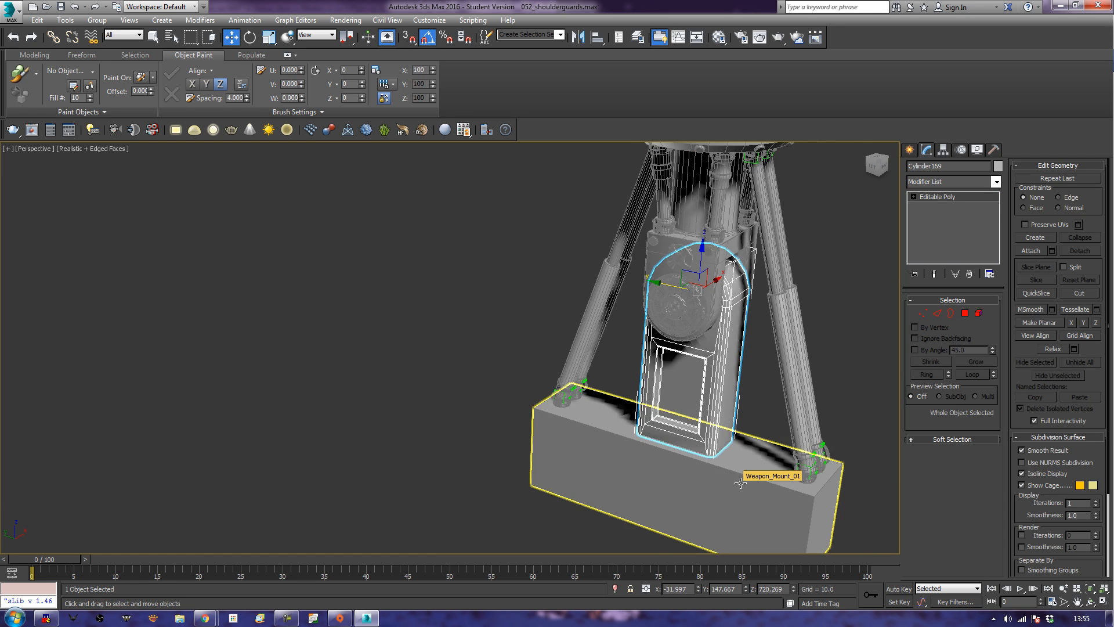
key("l")
scroll(747, 467, "up", 4)
middle_click_drag(748, 468, 870, 296)
scroll(688, 408, "up", 4)
middle_click_drag(716, 343, 722, 390)
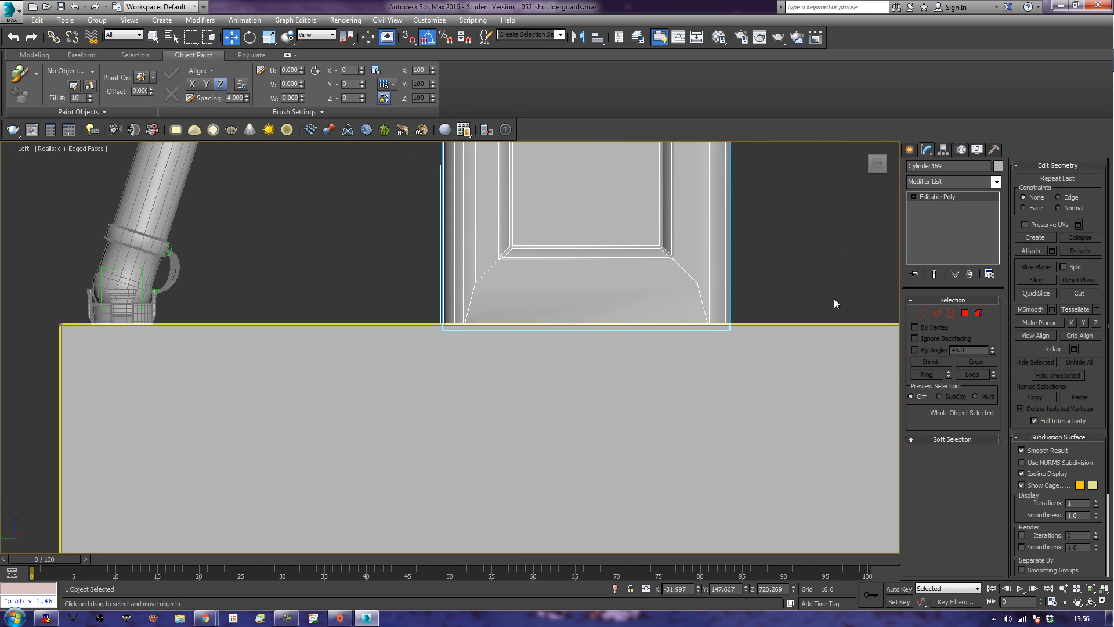
left_click(921, 314)
left_click_drag(388, 313, 387, 313)
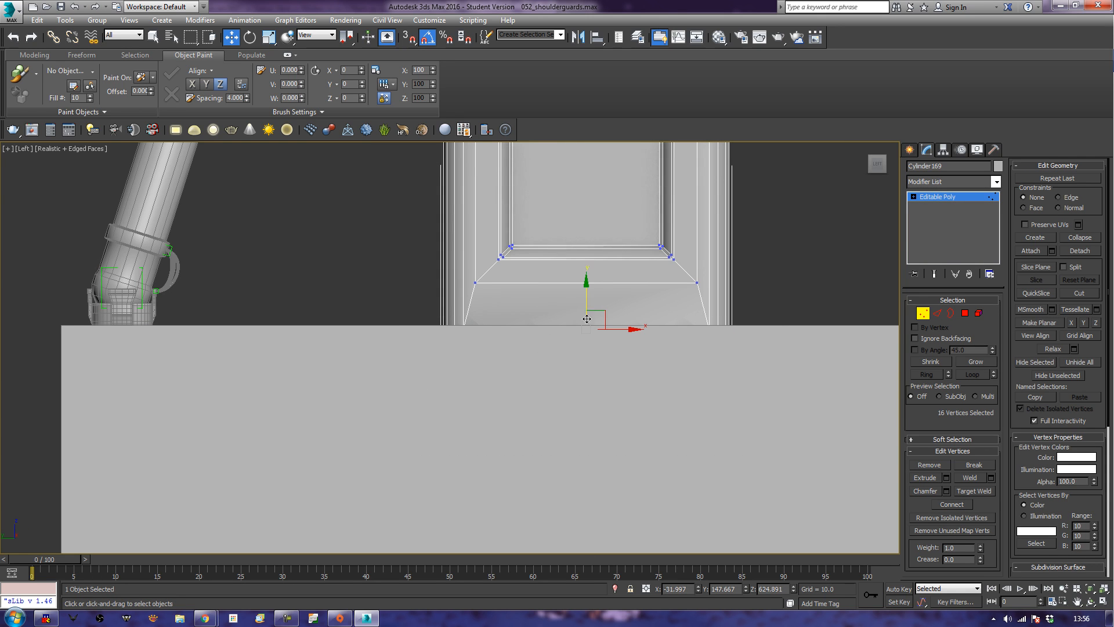
left_click_drag(583, 298, 593, 294)
left_click(927, 315)
Fine-tune the hinge arm's bottom vertices along Z to about 625.6, closer to the block's top surface, and finish vertex editing.
middle_click_drag(809, 312, 920, 350)
scroll(805, 311, "down", 3)
scroll(803, 333, "up", 3)
scroll(729, 374, "up", 3)
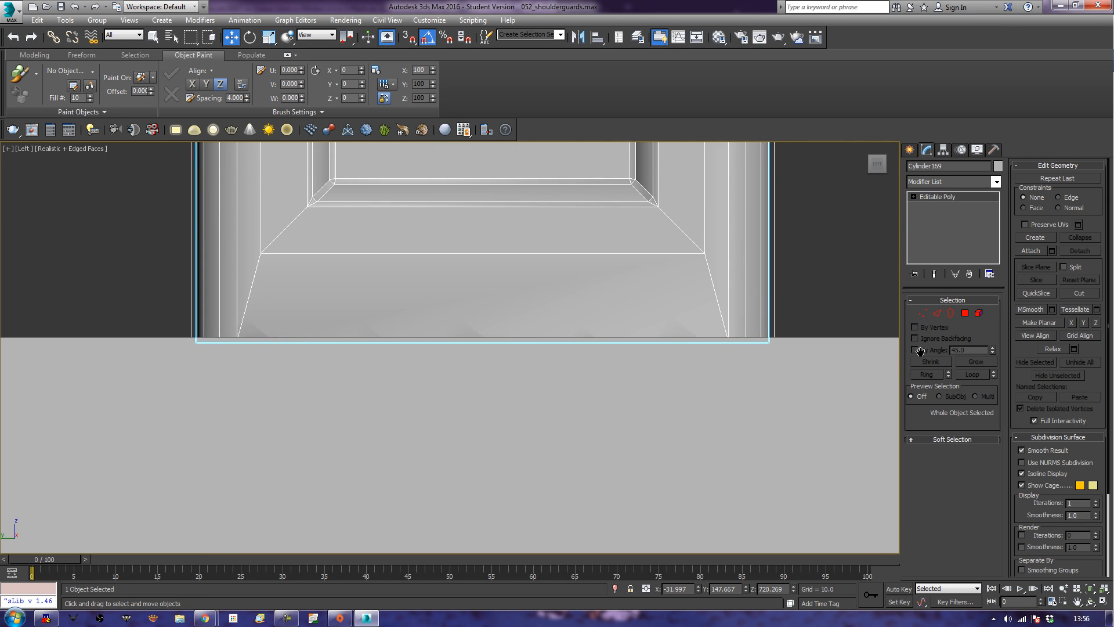
left_click(926, 314)
left_click_drag(483, 310, 490, 304)
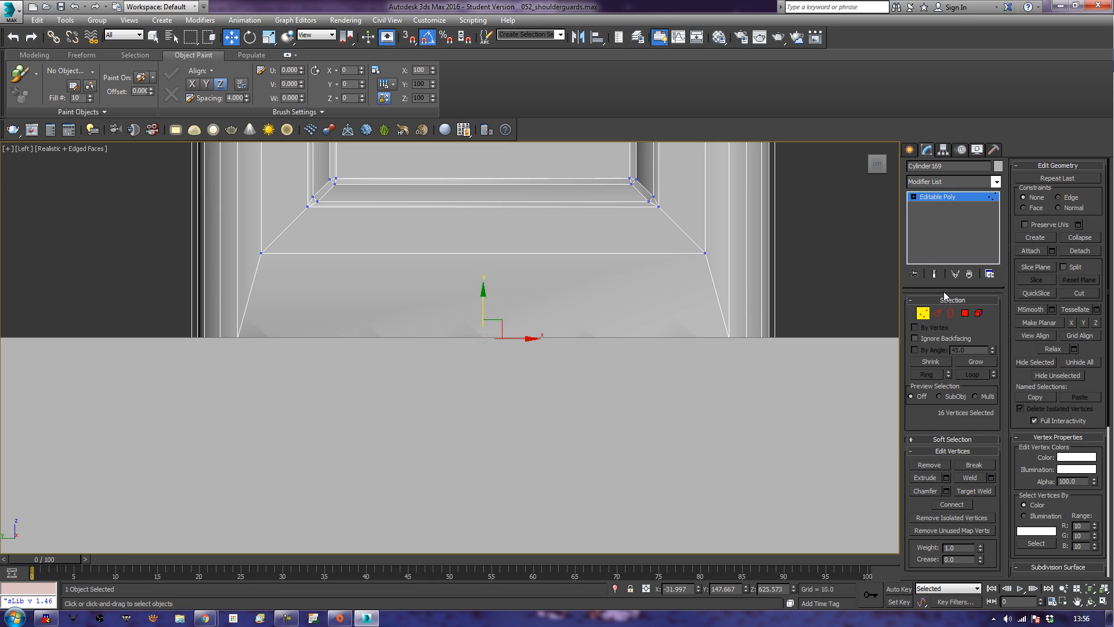
left_click(922, 313)
scroll(821, 336, "down", 3)
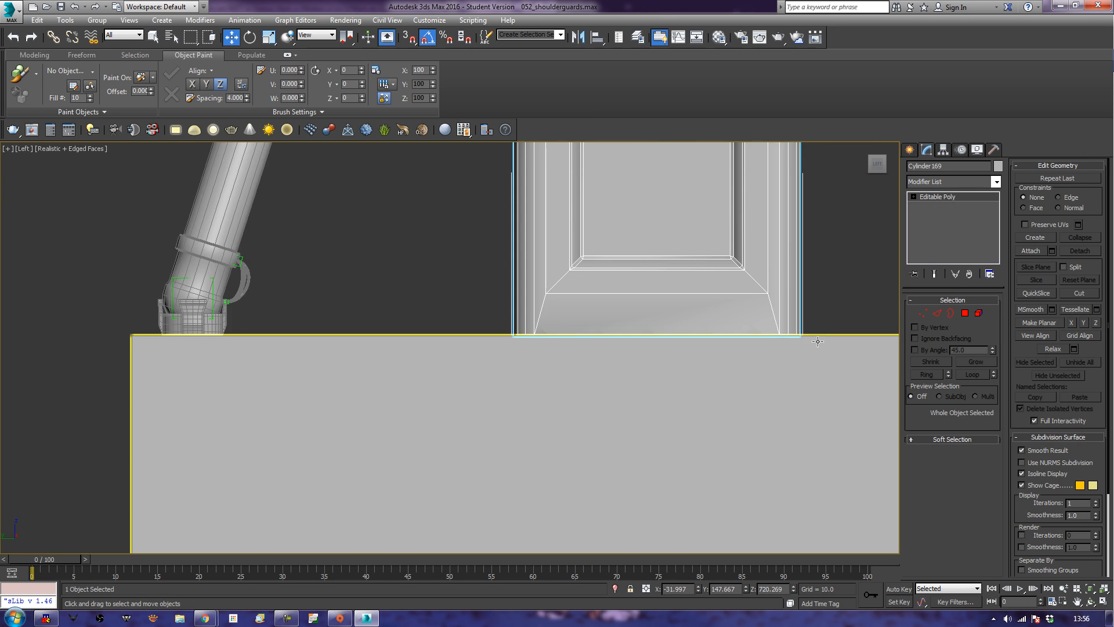
In the Perspective view, select the mount block's ring of lengthwise edges in Edge mode and connect them with 2 segments.
key("p")
key("z")
middle_click_drag(808, 403, 699, 364, "alt")
left_click(695, 365)
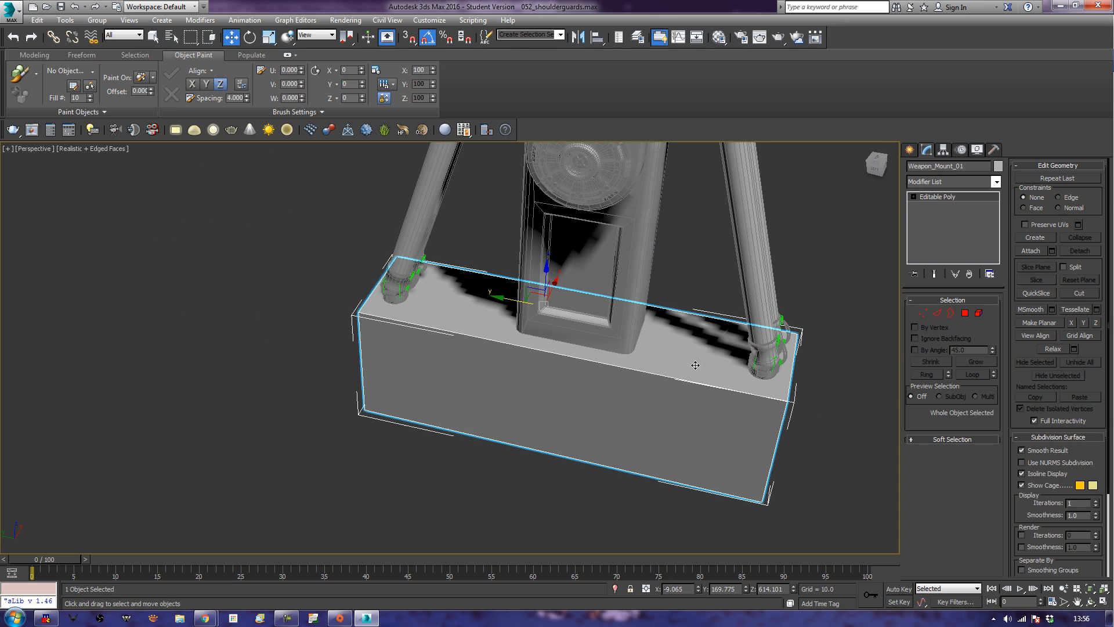
left_click(936, 314)
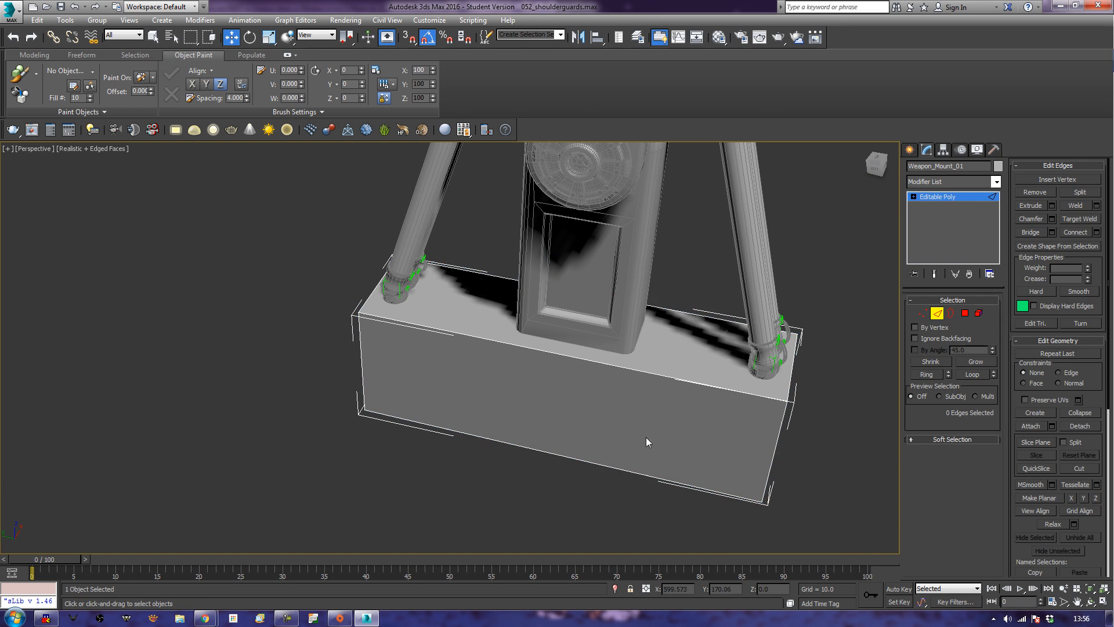
left_click(699, 315)
key("alt+r")
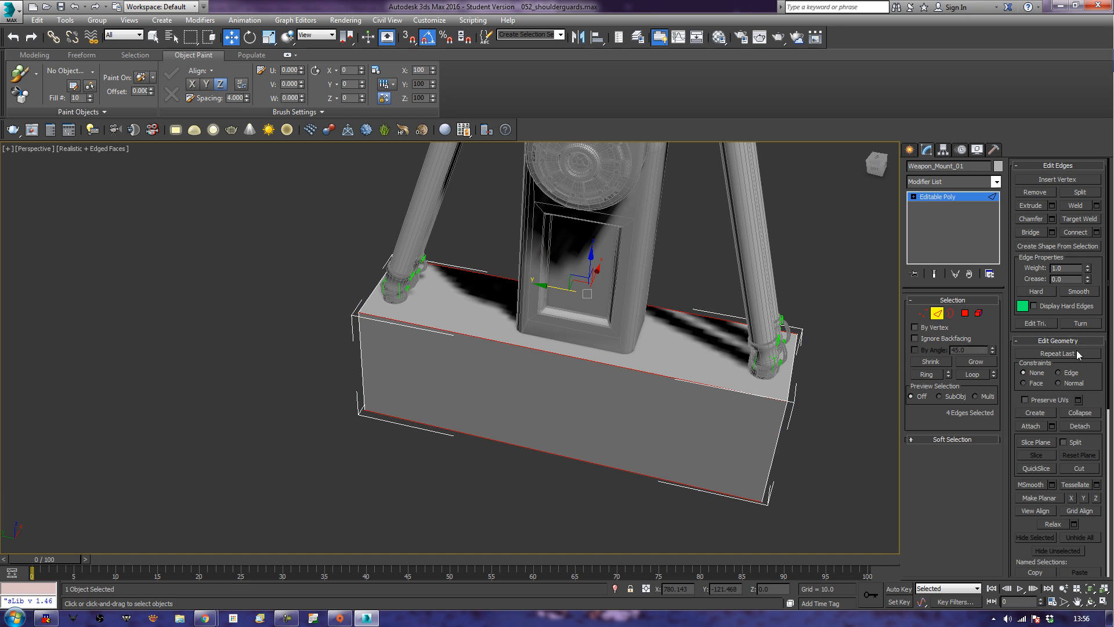
left_click(1095, 232)
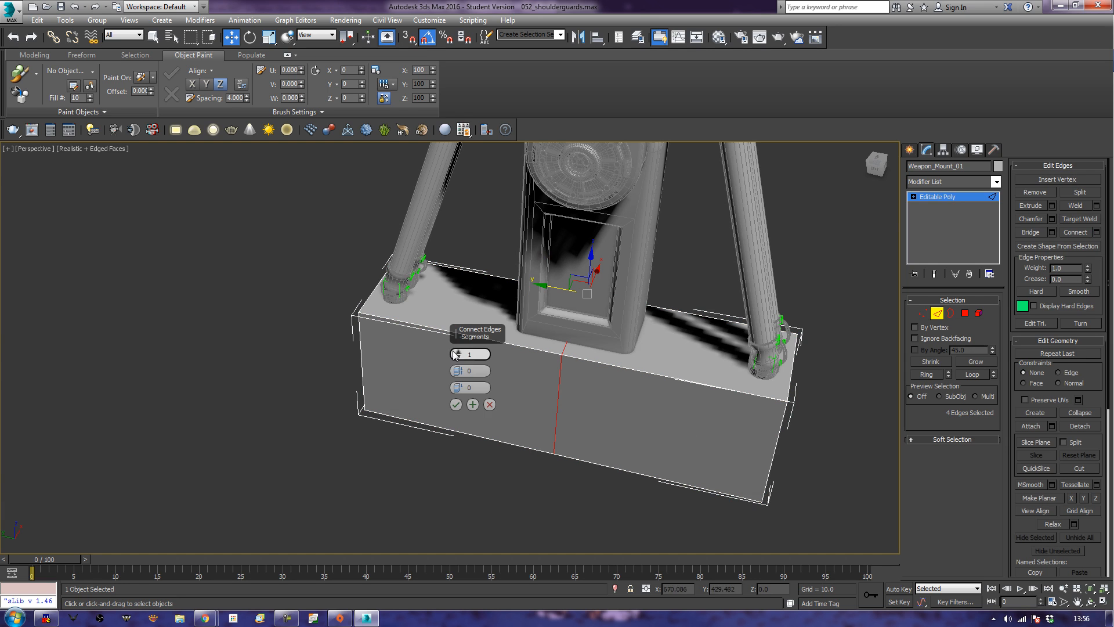
left_click(458, 353)
left_click(458, 353)
left_click(458, 358)
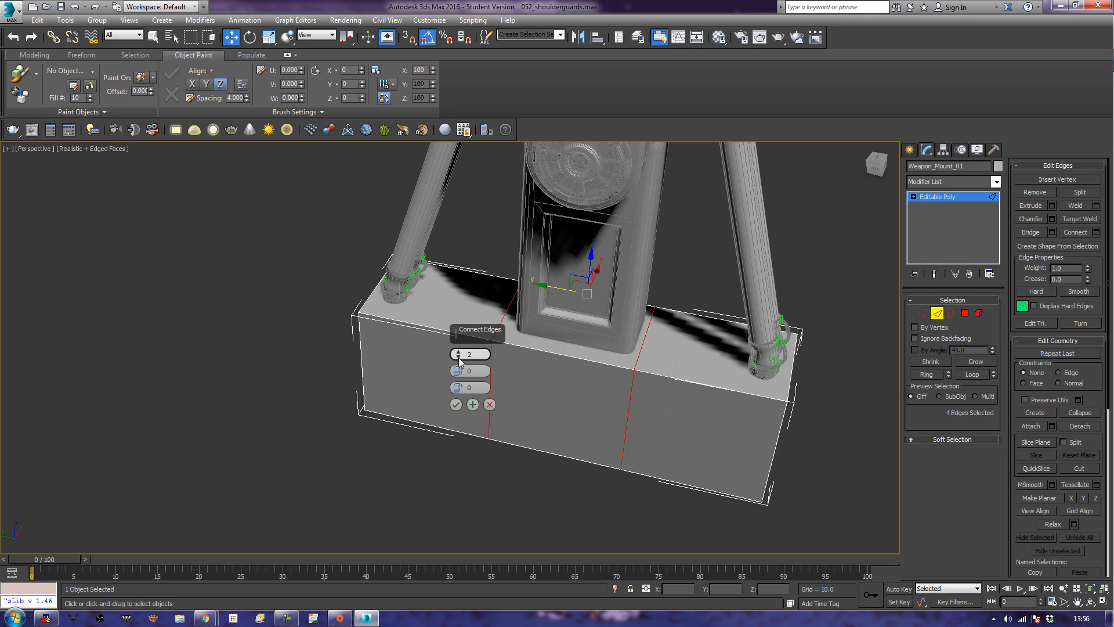
left_click(456, 404)
Connect the lengthwise edges of one end section with 1 segment and move the new loop outward to Y about 221.6.
middle_click_drag(462, 399, 470, 380, "alt")
left_click_drag(457, 249, 448, 505)
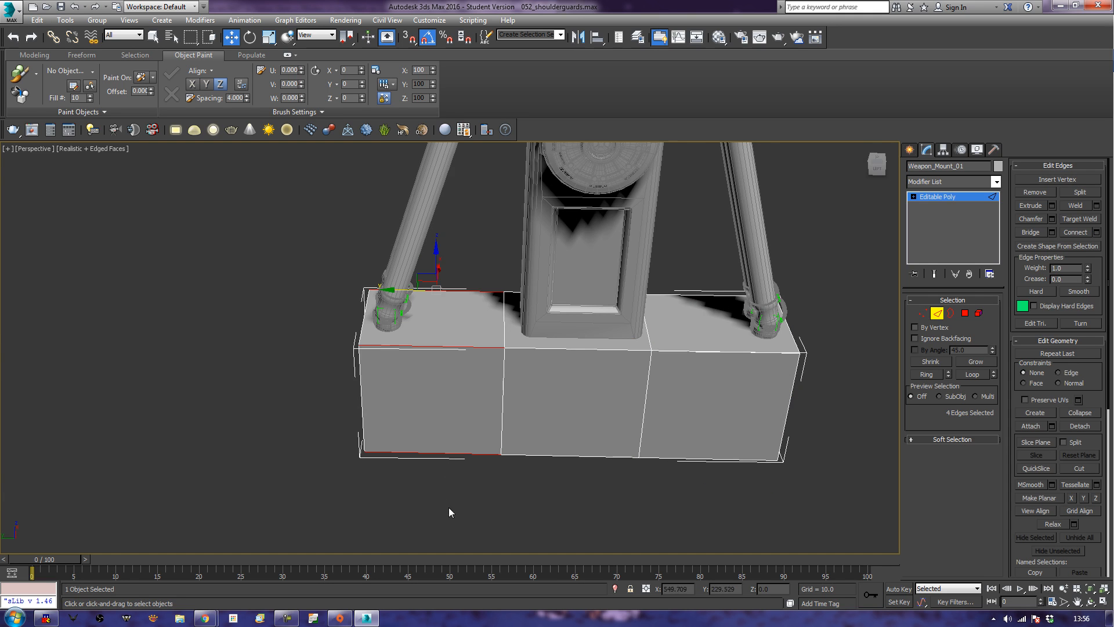
left_click(1097, 232)
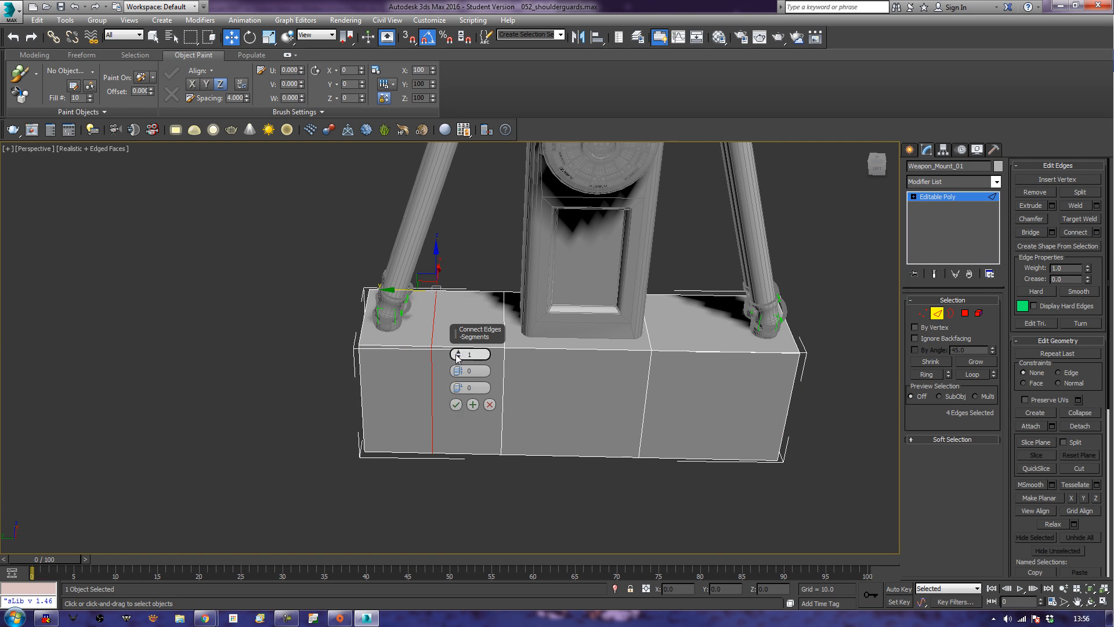
left_click(456, 404)
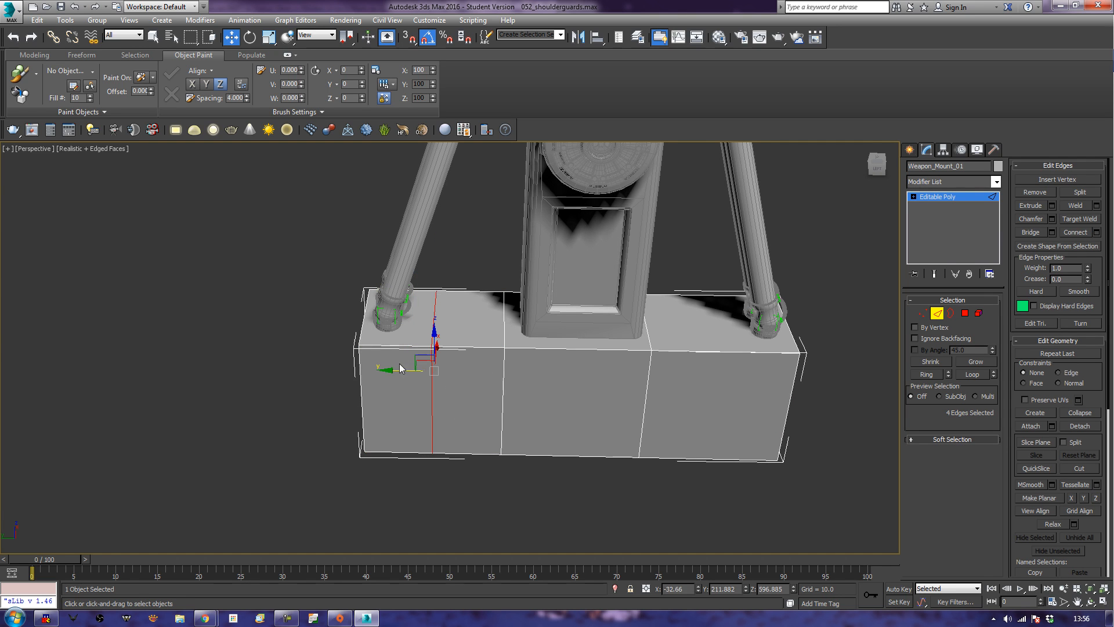
left_click_drag(400, 369, 379, 384)
Connect the lengthwise edges of the opposite end section with a loop, move it outward toward the pistons, and clear the selection.
middle_click_drag(548, 447, 503, 416)
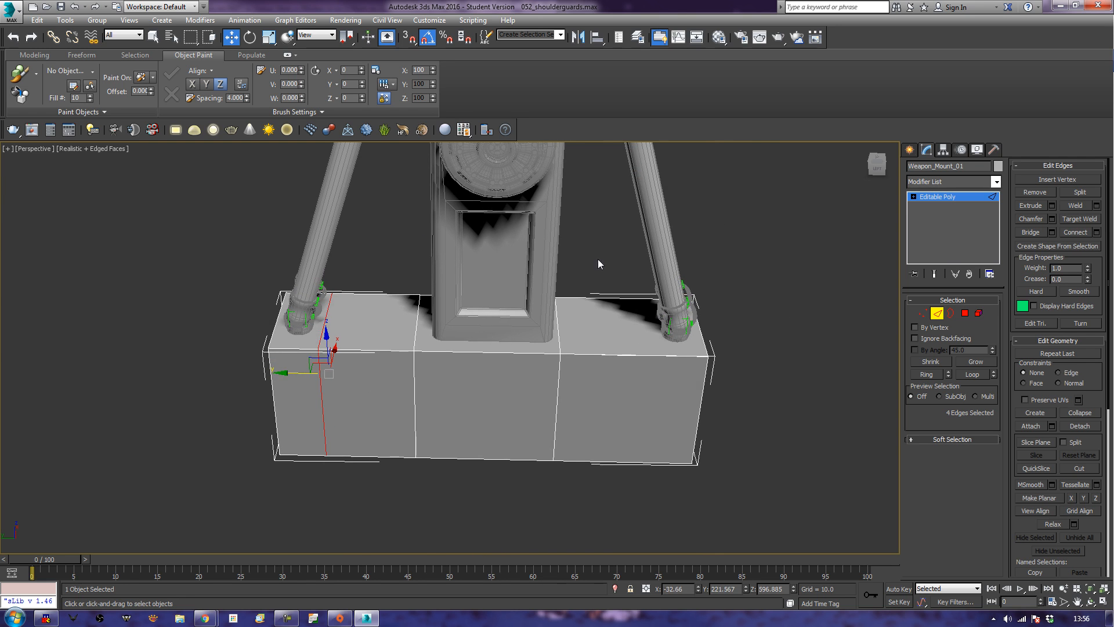
left_click_drag(598, 495, 598, 496)
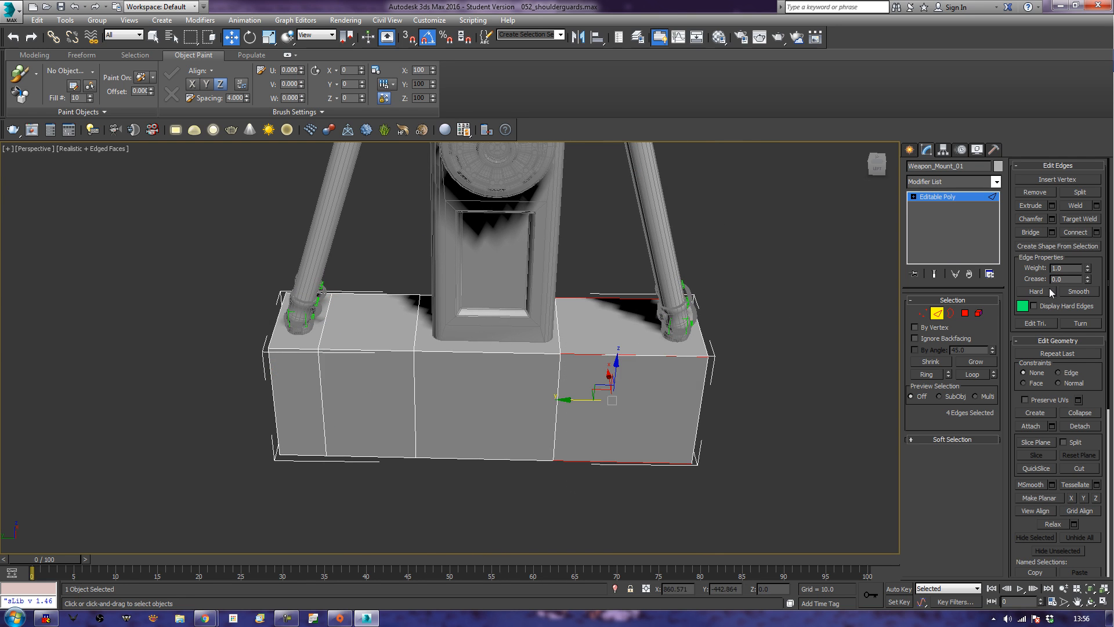
left_click(1066, 232)
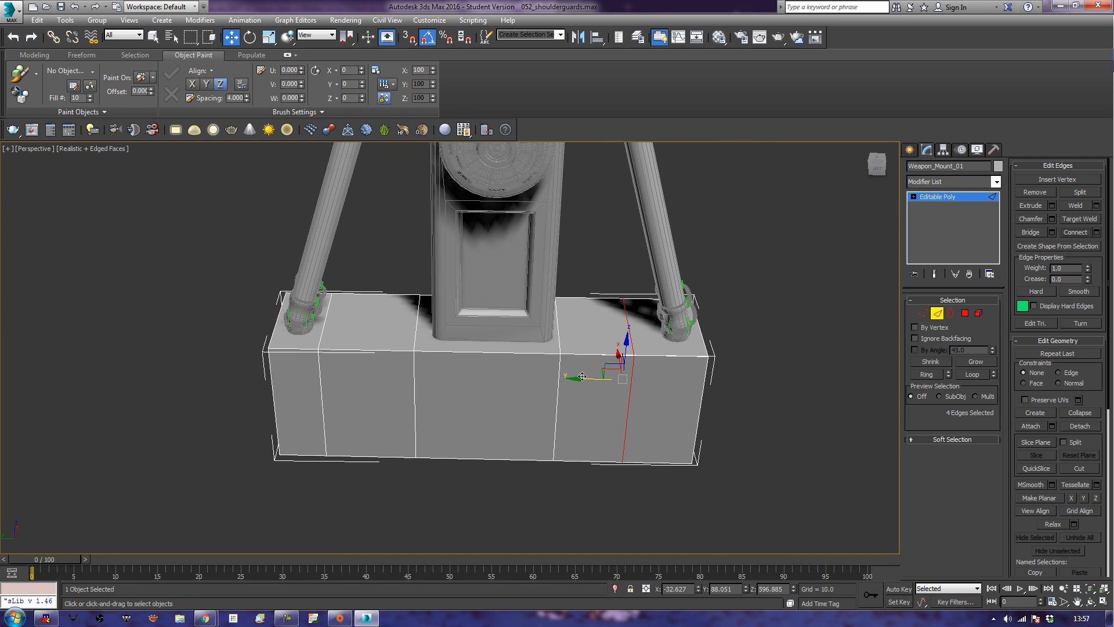
left_click_drag(582, 377, 605, 380)
left_click(813, 399)
Select the ring of short crosswise edges around the mount block and connect them with a lengthwise centre loop.
mouse_move(812, 399)
middle_mouse_down("alt")
mouse_move(774, 410)
mouse_move(808, 404)
middle_mouse_up("alt")
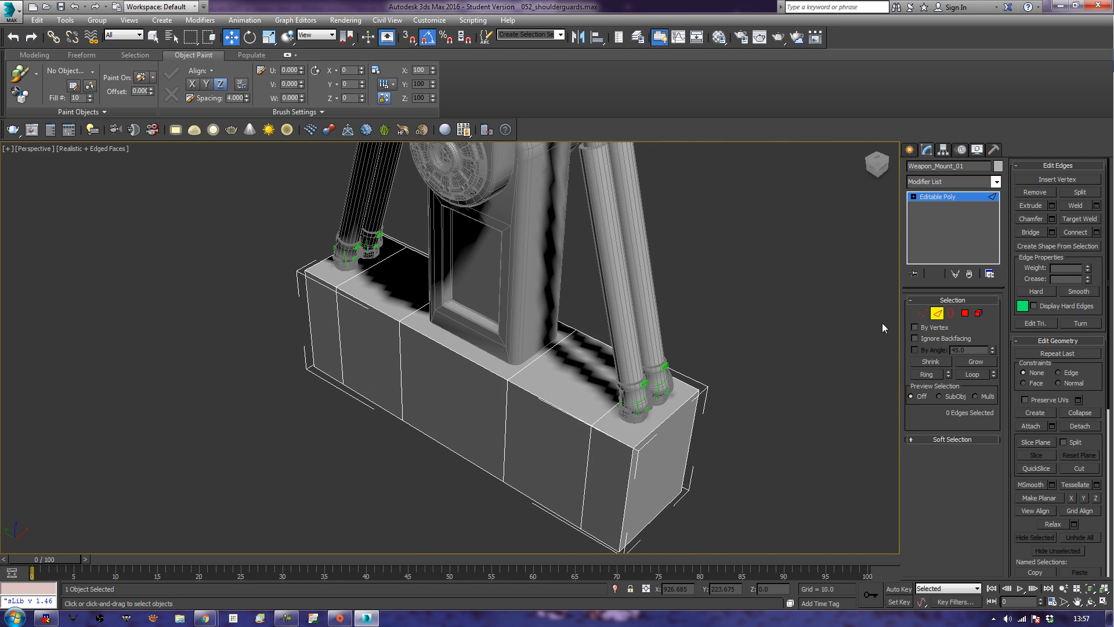
left_click(651, 524)
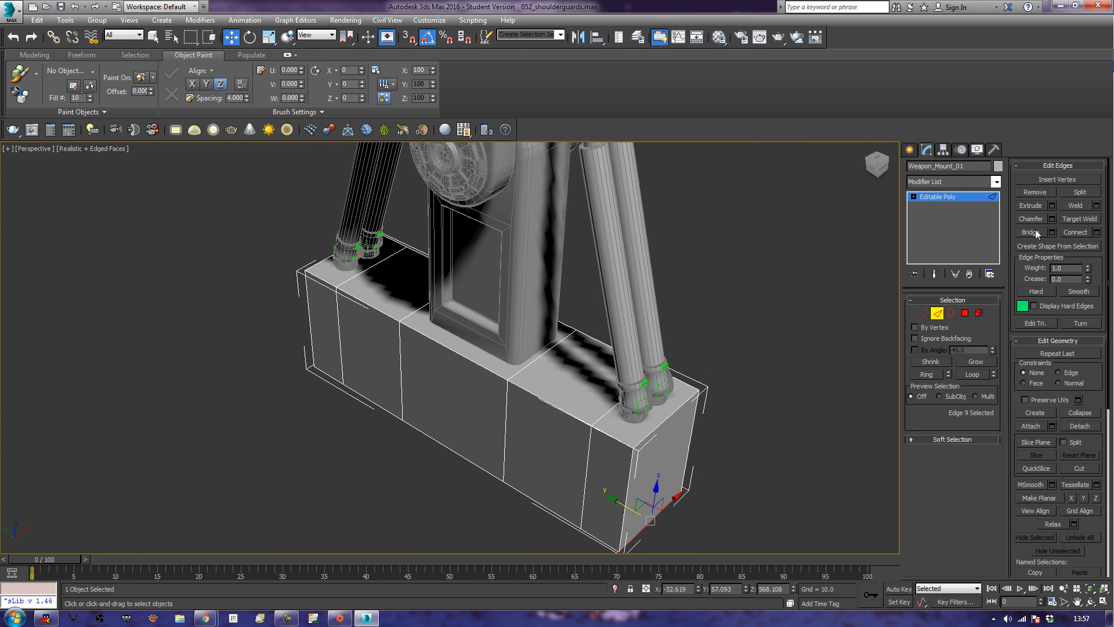
left_click(924, 373)
left_click(1082, 233)
Chamfer the lengthwise centre loop, splitting it into four parallel loops across the block's width.
mouse_move(774, 379)
middle_mouse_down("alt")
mouse_move(760, 381)
mouse_move(772, 389)
middle_mouse_up("alt")
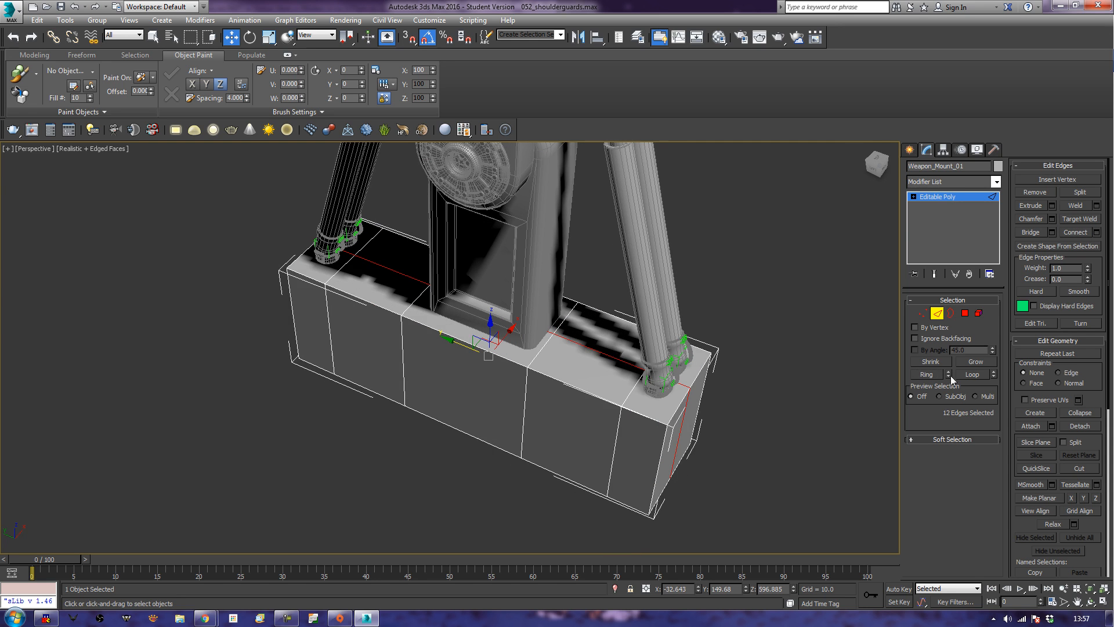
left_click(1038, 221)
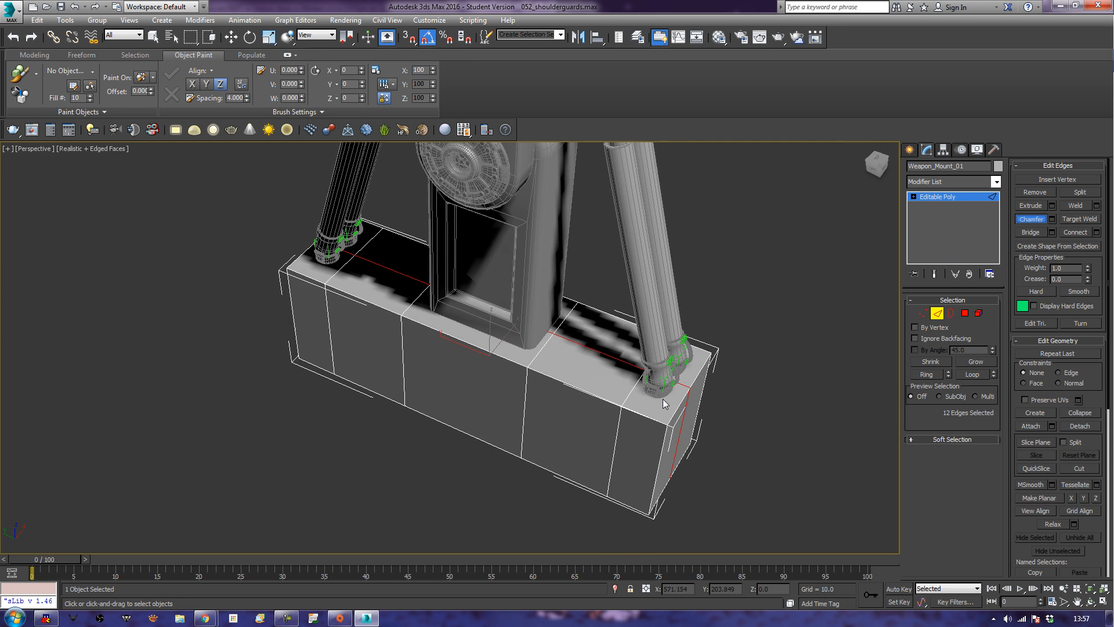
left_click_drag(610, 356, 628, 322)
middle_click_drag(816, 442, 648, 428, "alt")
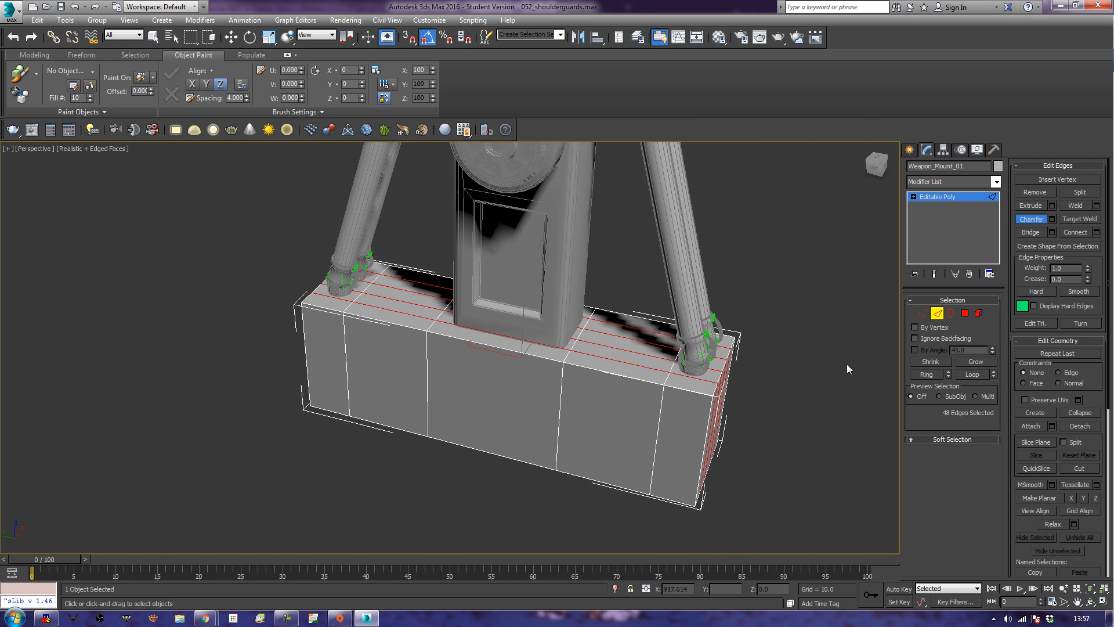
Select two narrow top polygons on each side of the hinge arm and extrude them inward to form four recessed slots.
left_click(965, 313)
key("w")
left_click(415, 284)
left_click(425, 312, "ctrl")
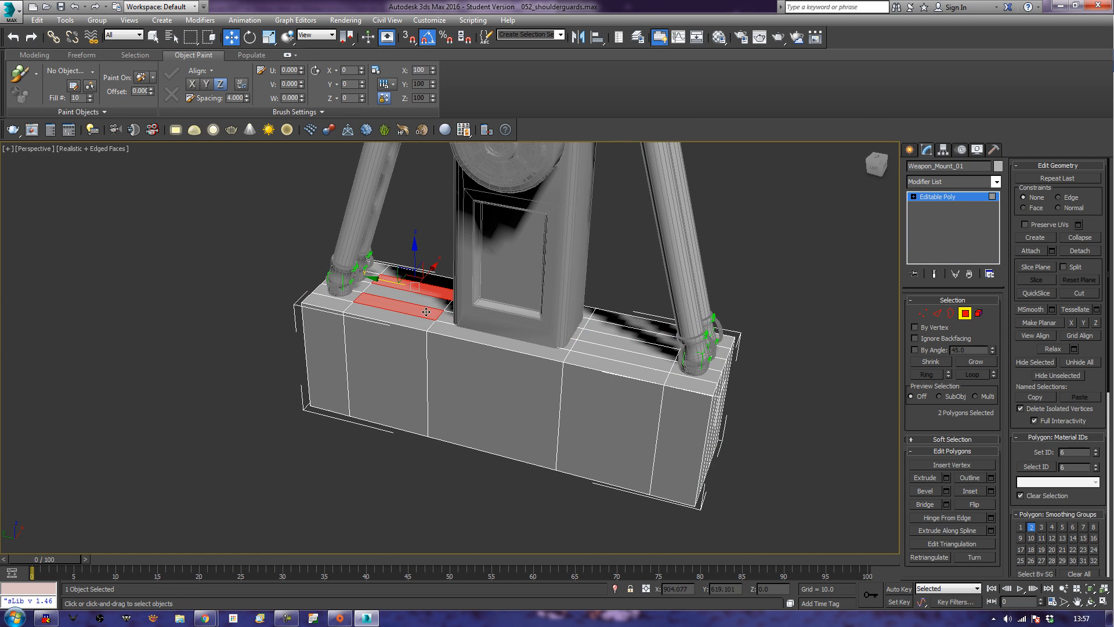
left_click(632, 332, "ctrl")
left_click(619, 356, "ctrl")
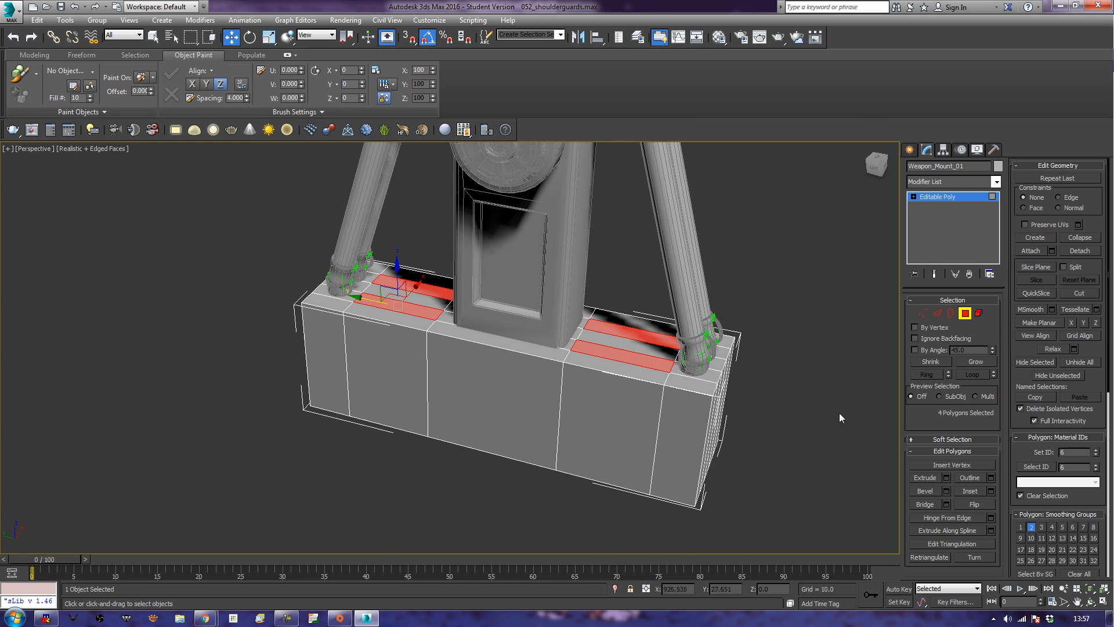
left_click(926, 478)
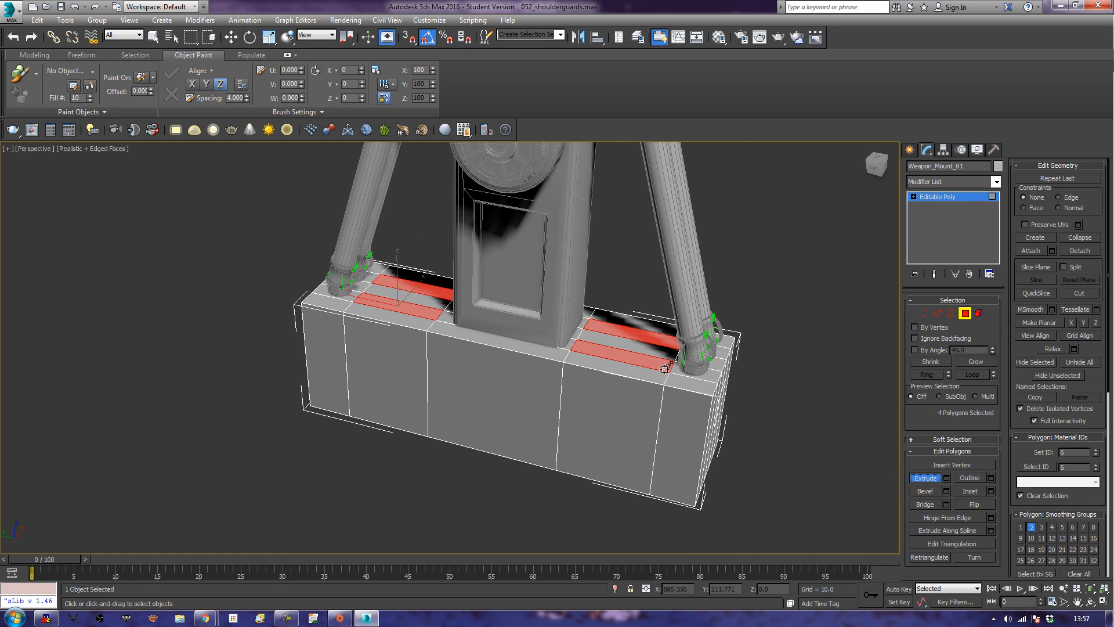
left_click_drag(623, 355, 625, 378)
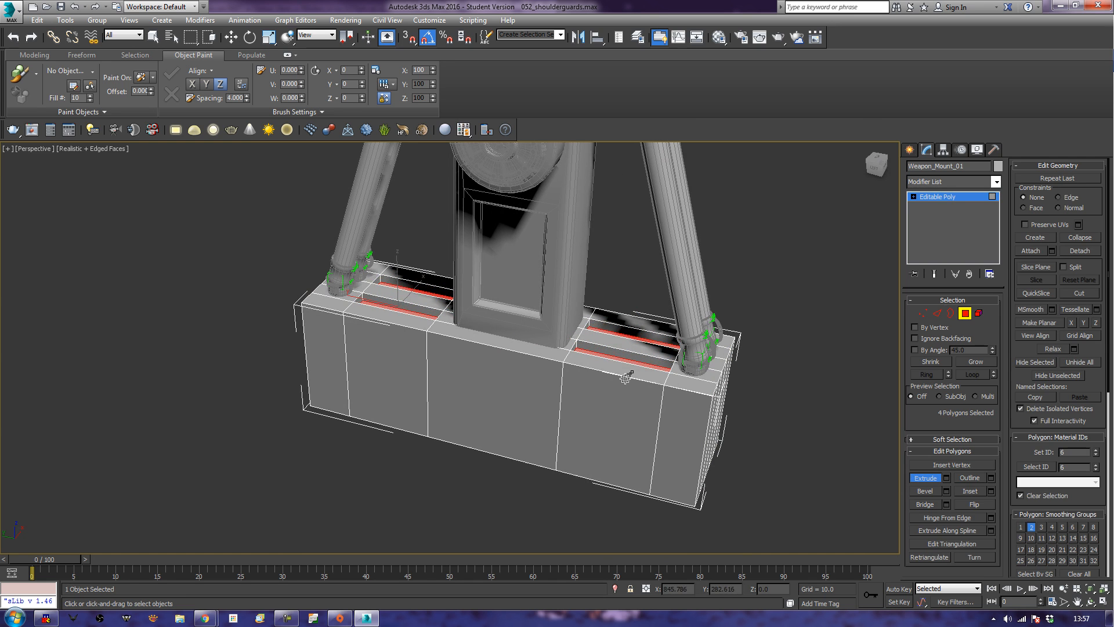
Switch to the edges of the slot floors and grow the selection twice to include the slot rims and surrounding edges.
middle_click_drag(515, 430, 550, 453, "alt")
middle_click_drag(641, 410, 654, 469, "alt")
scroll(613, 427, "up", 3)
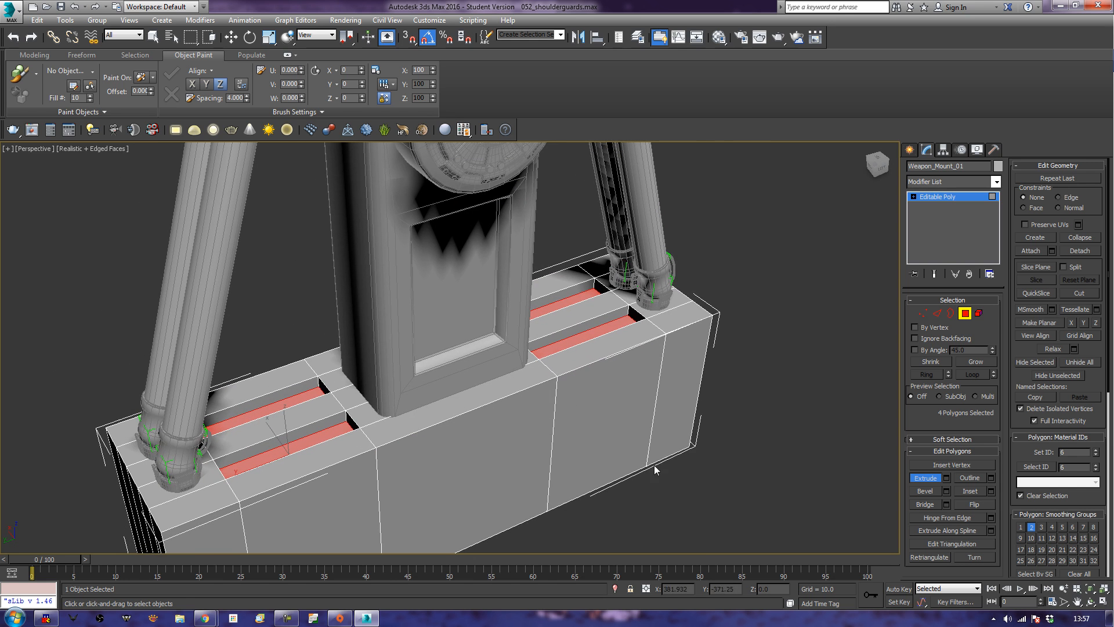
left_click(936, 318)
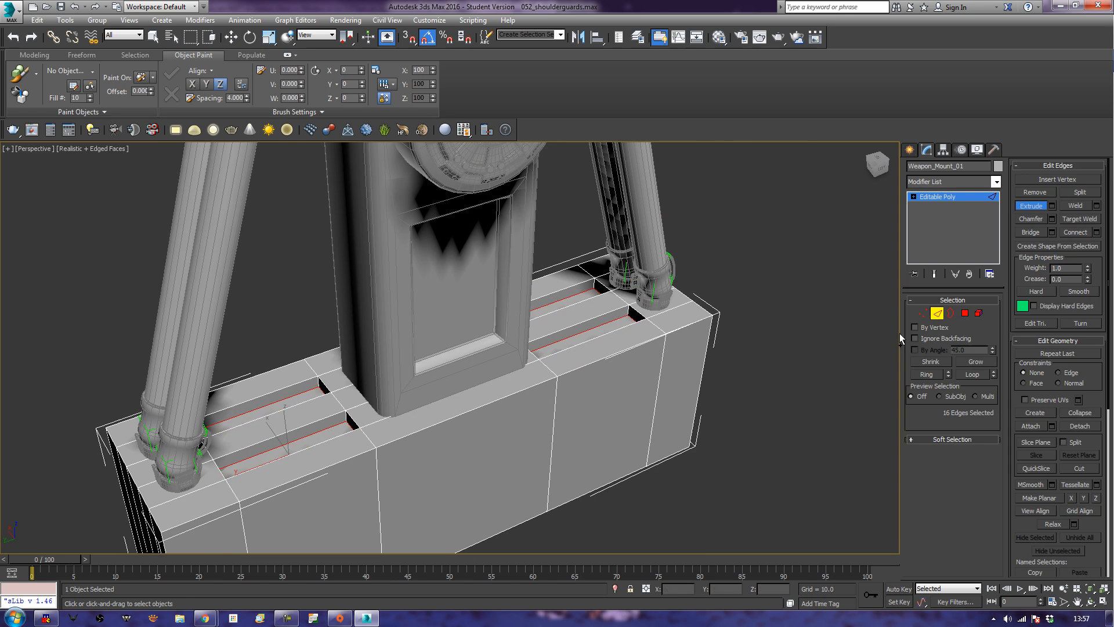
left_click(986, 363)
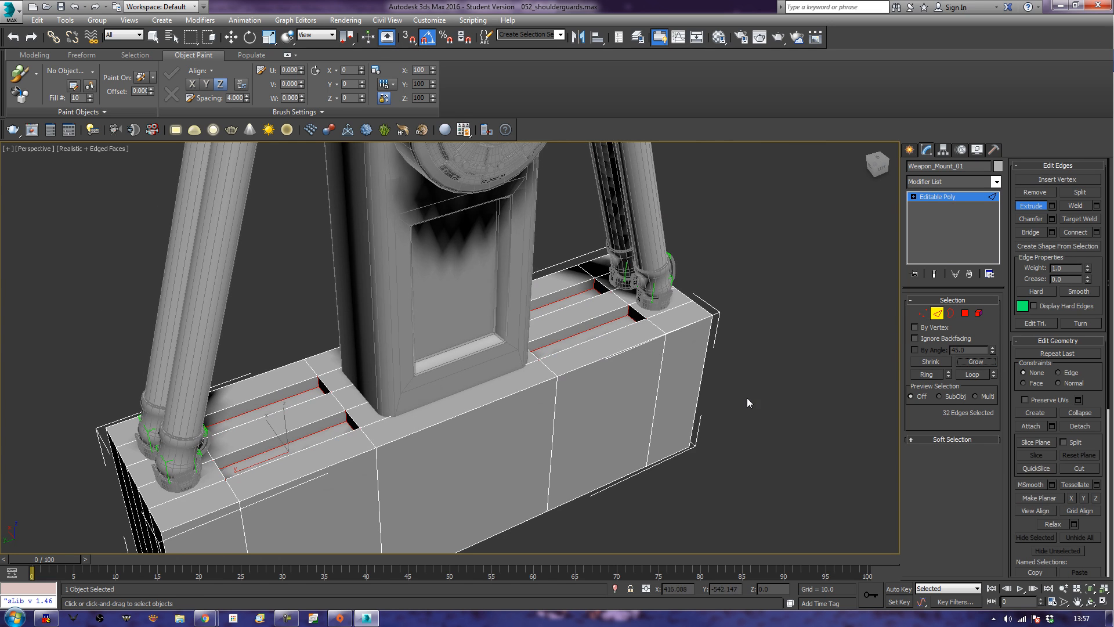
left_click(974, 362)
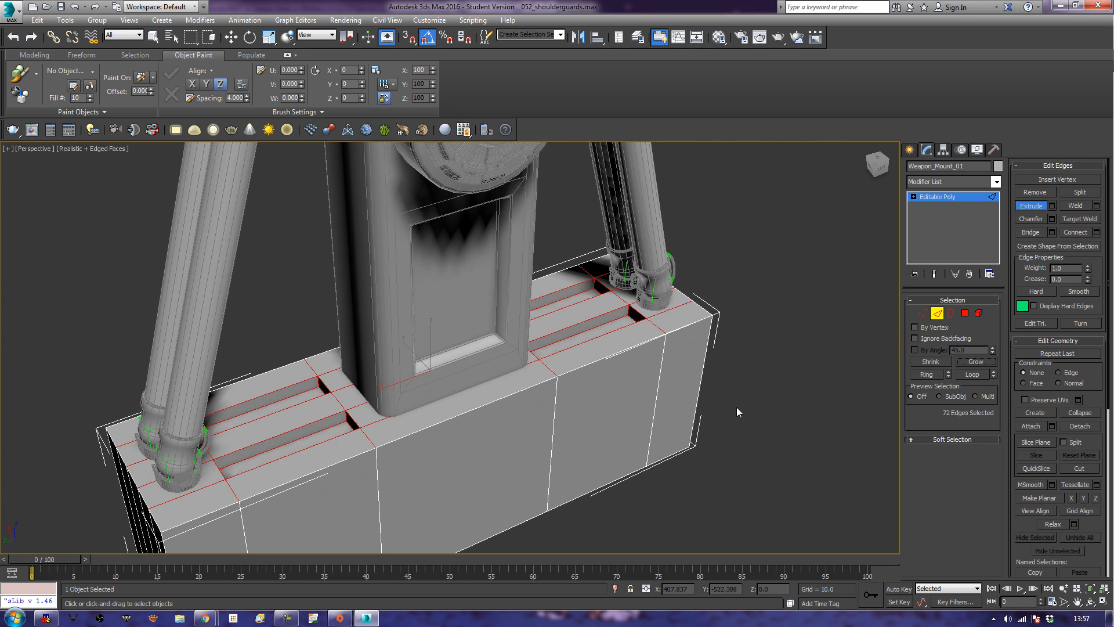
Remove the edges beneath the hinge arm and at both ends of the block from the edge selection.
middle_click_drag(729, 405, 690, 399, "alt")
left_click_drag(360, 278, 398, 485, "alt")
middle_click_drag(733, 463, 727, 483, "alt")
left_click_drag(766, 514, 724, 285, "alt")
left_click_drag(159, 477, 158, 477, "alt")
mouse_move(139, 473)
middle_mouse_down("alt")
mouse_move(145, 496)
mouse_move(156, 478)
mouse_move(141, 464)
middle_mouse_up("alt")
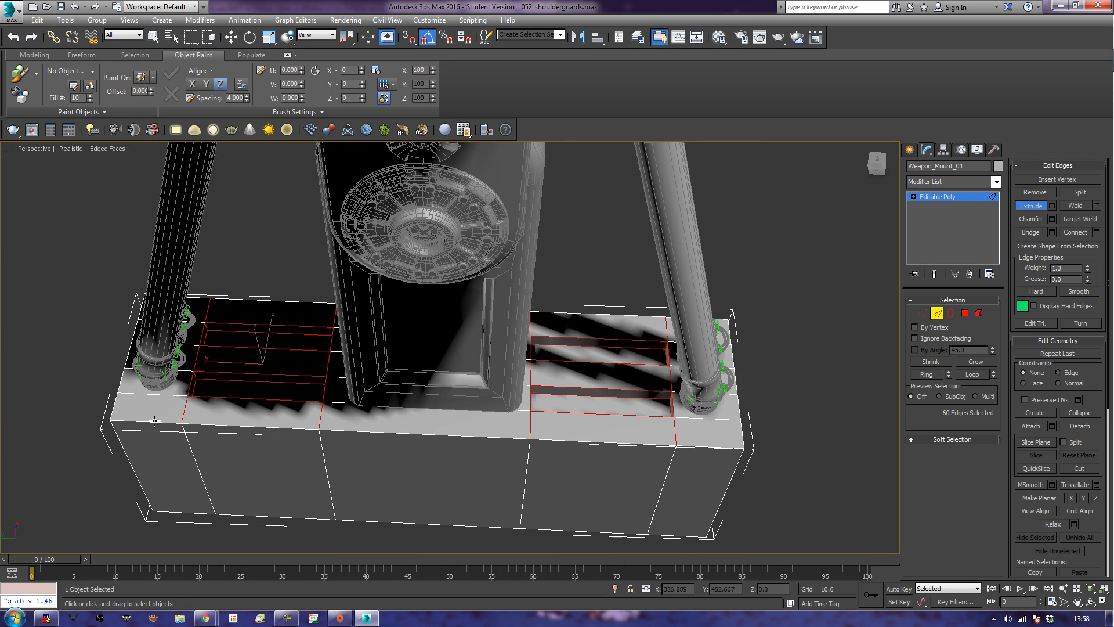
Deselect the short crosswise edges running from the slots to the block's long sides, leaving the slot edges selected.
left_click_drag(206, 427, 329, 468, "alt")
left_click_drag(521, 429, 590, 457)
left_click_drag(684, 475, 684, 475, "alt")
left_click(668, 323, "alt")
left_click(529, 323, "alt")
left_click(206, 312, "alt")
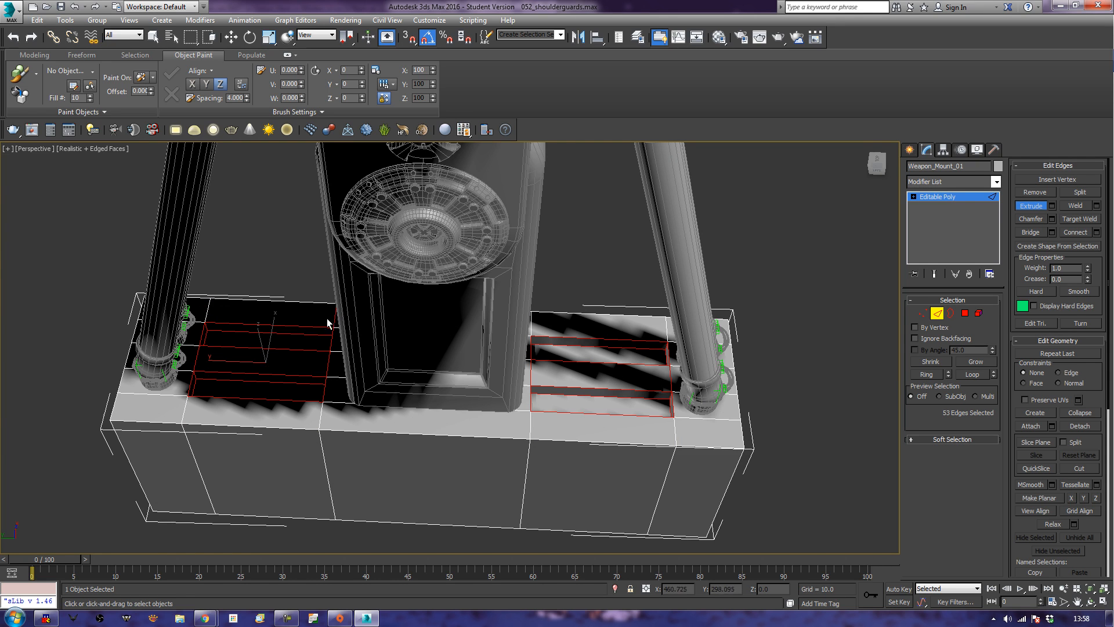
left_click(336, 318, "alt")
middle_click_drag(336, 319, 353, 416, "alt")
left_click(341, 408, "alt")
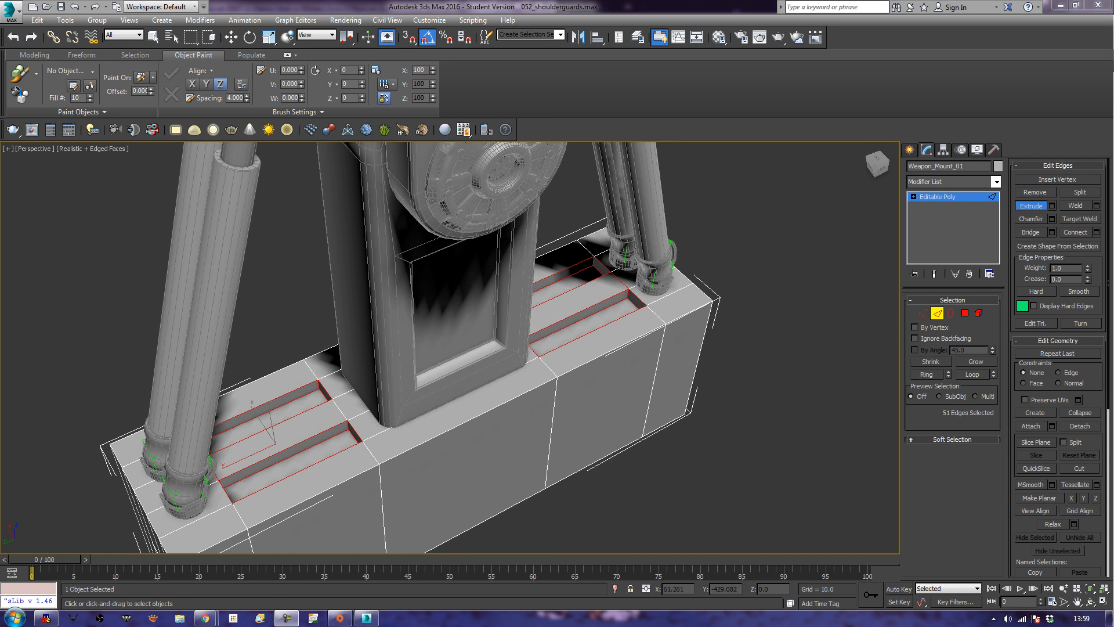
Chamfer the selected slot edges on the mount block slightly.
middle_click_drag(309, 348, 621, 304, "alt")
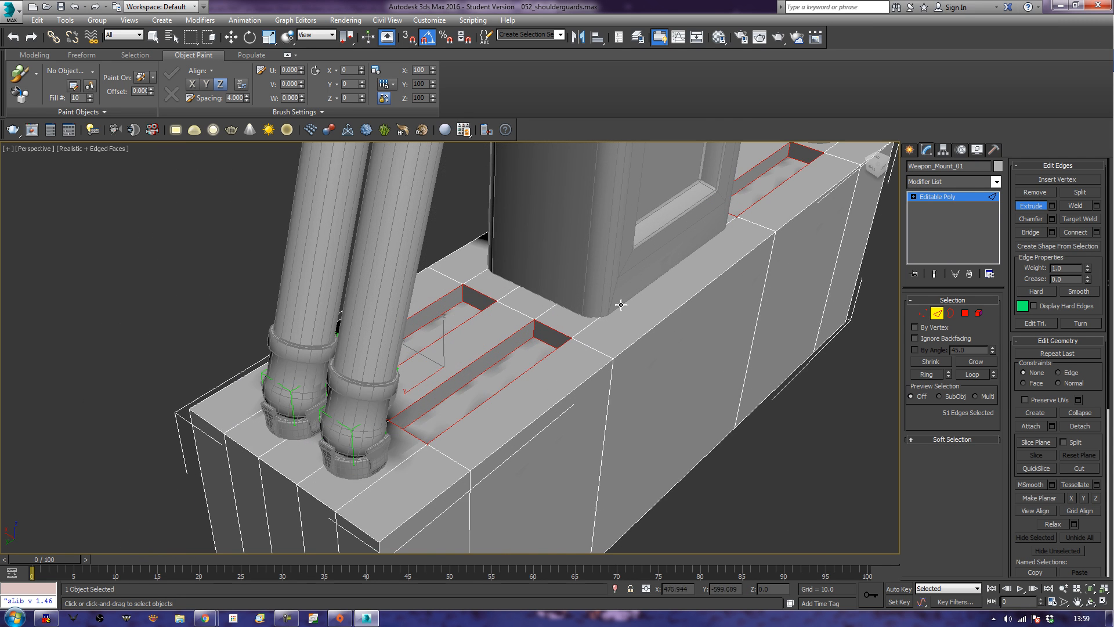
left_click(1039, 220)
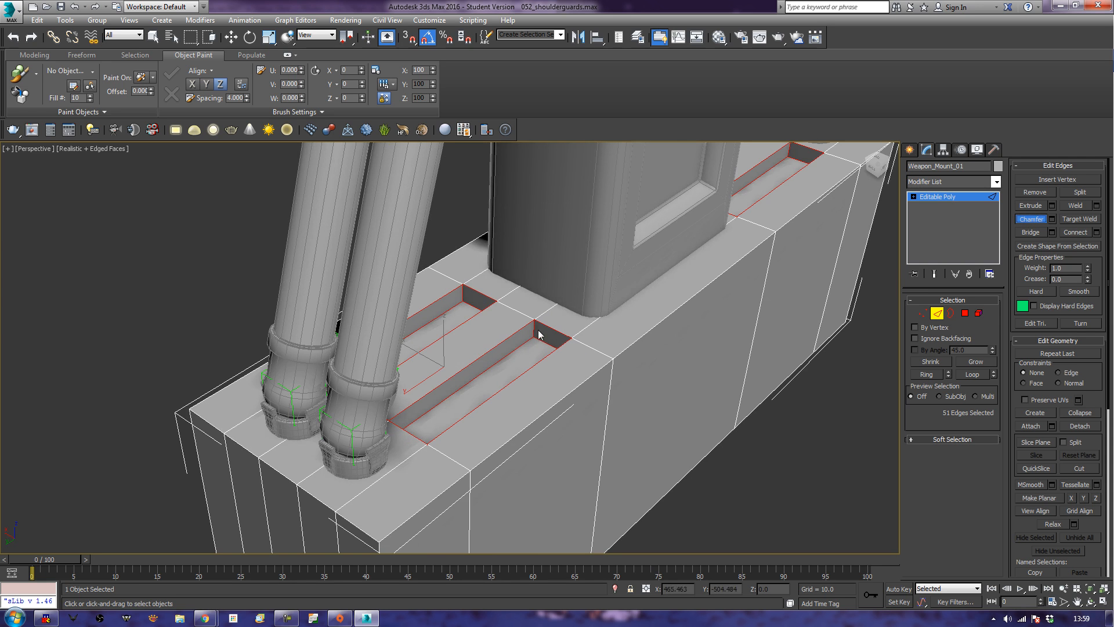
left_click_drag(543, 323, 546, 328)
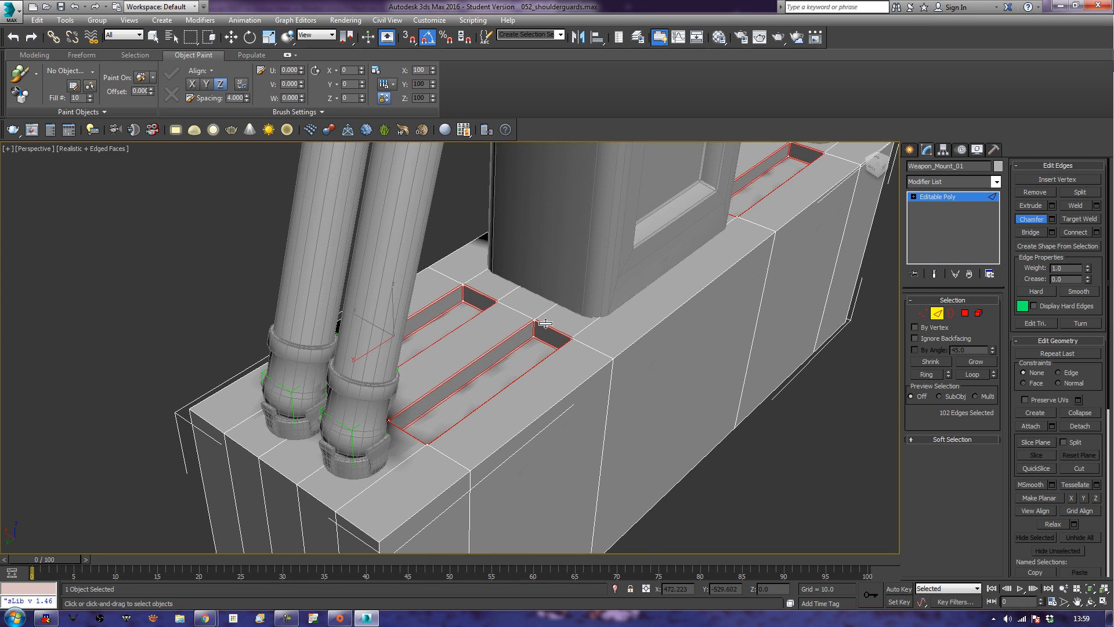
Select the full top edge along both short ends of the mount block.
middle_click_drag(579, 434, 597, 397)
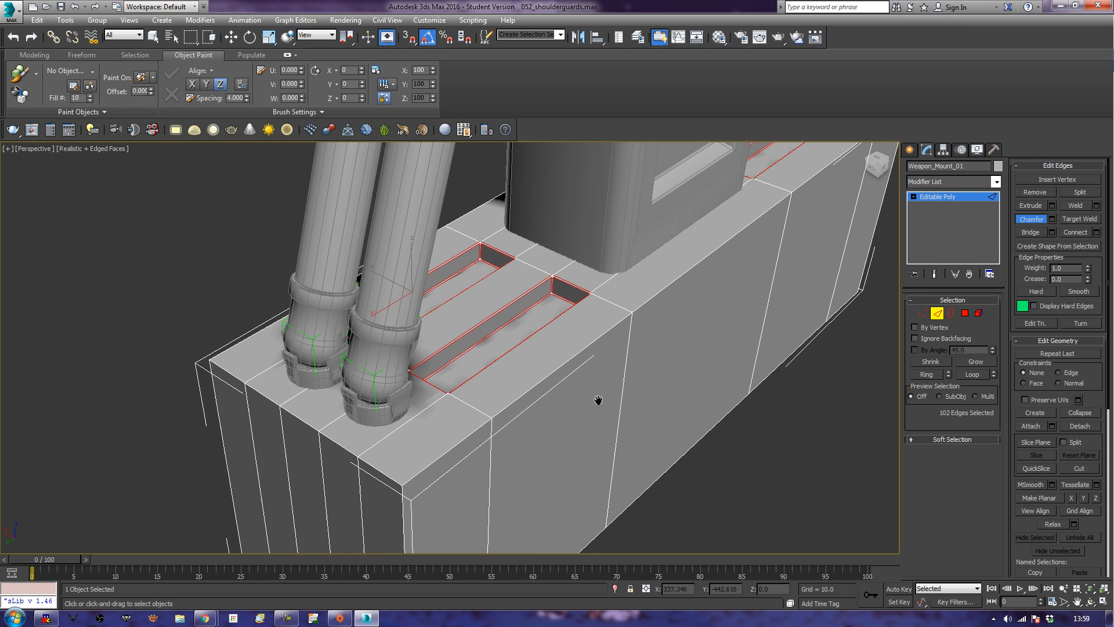
left_click(382, 473)
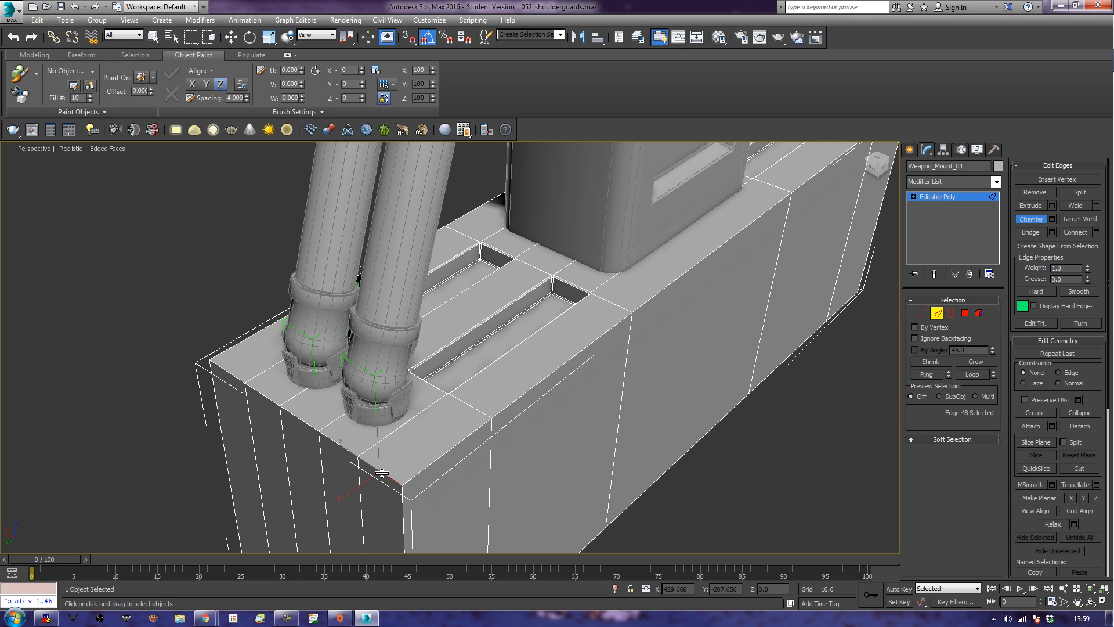
key("w")
double_click(382, 473)
middle_click_drag(881, 264, 670, 376)
double_click(772, 181, "ctrl")
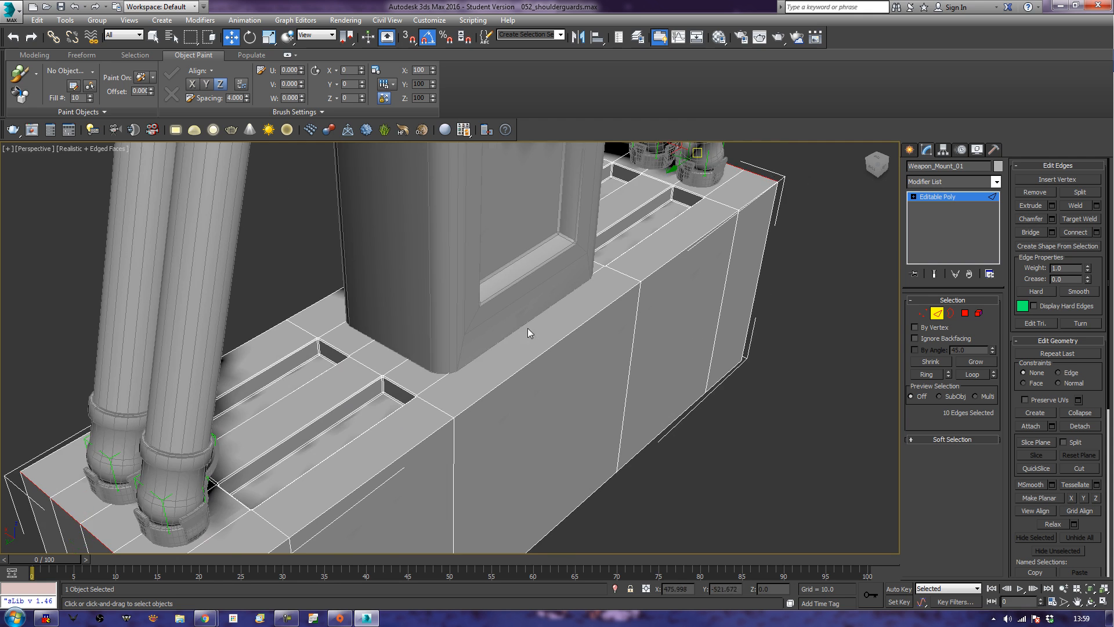
Chamfer both top end edges into a wide bevel, and chamfer the resulting bevel edges again slightly.
middle_click_drag(514, 336, 783, 185)
left_click(1038, 218)
left_click_drag(462, 436, 484, 425)
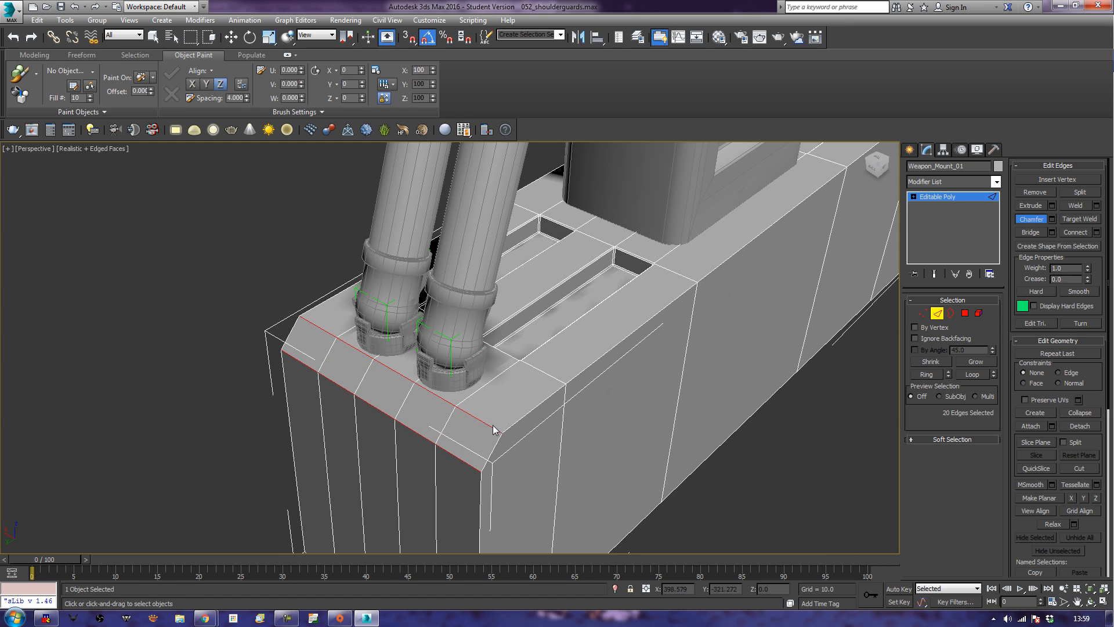
left_click_drag(493, 426, 493, 426)
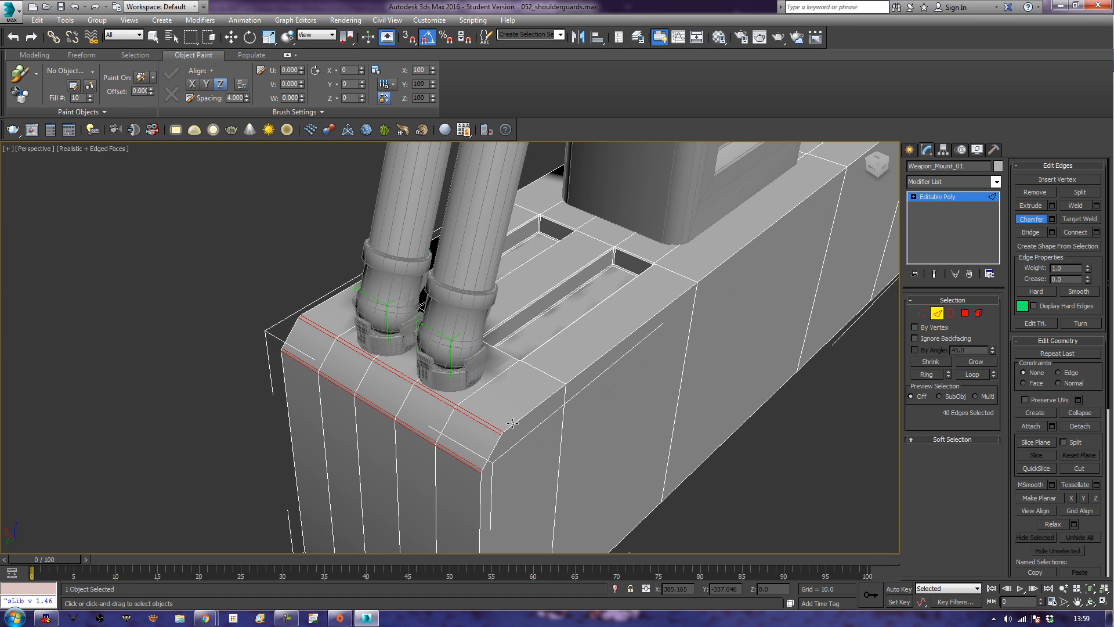
Select the mount block's full top edge along one long side.
left_click(513, 423)
key("w")
double_click(513, 423)
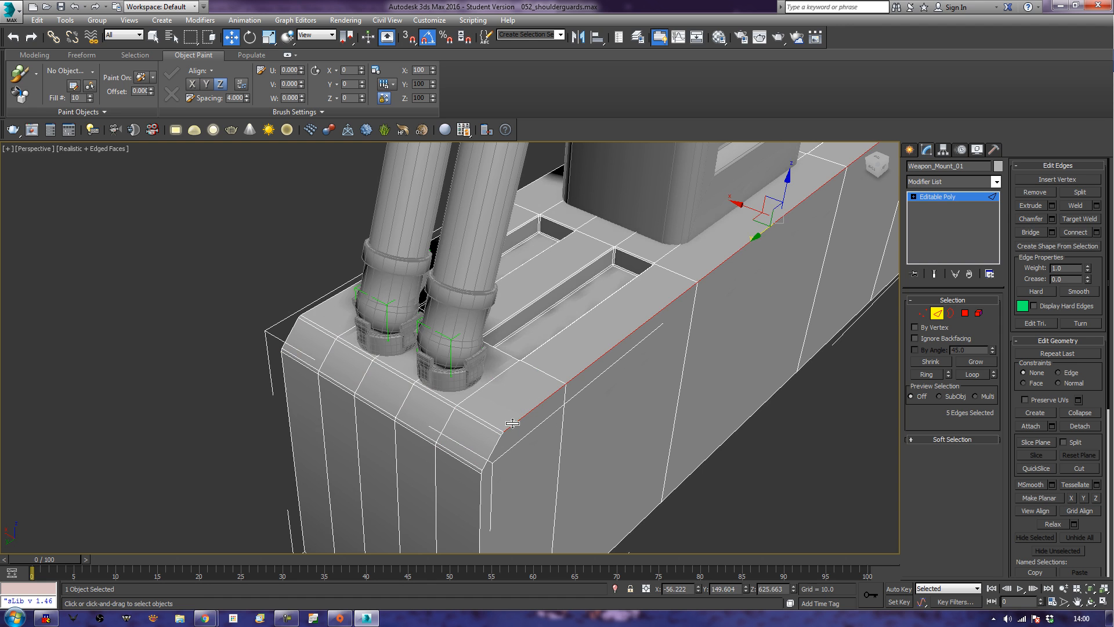
left_click(492, 456, "ctrl")
middle_click_drag(492, 455, 551, 442, "alt")
Select all side polygons along the first long side of the mount block.
left_click(964, 313)
left_click(525, 490)
left_click(584, 434, "ctrl")
left_click(691, 373, "ctrl")
left_click(813, 305, "ctrl")
left_click(843, 277, "ctrl")
Add all side polygons on the opposite long side of the mount block to the selection.
middle_click_drag(455, 385, 418, 367, "alt")
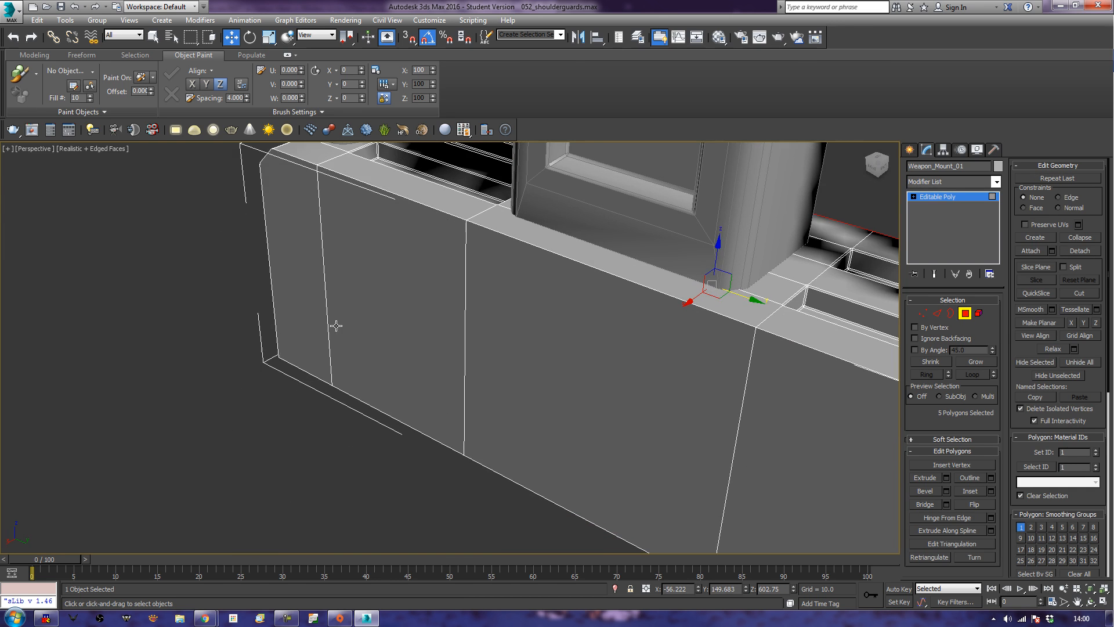
left_click(323, 320, "ctrl")
left_click(381, 340, "ctrl")
left_click(504, 365, "ctrl")
middle_click_drag(704, 462, 627, 392, "alt")
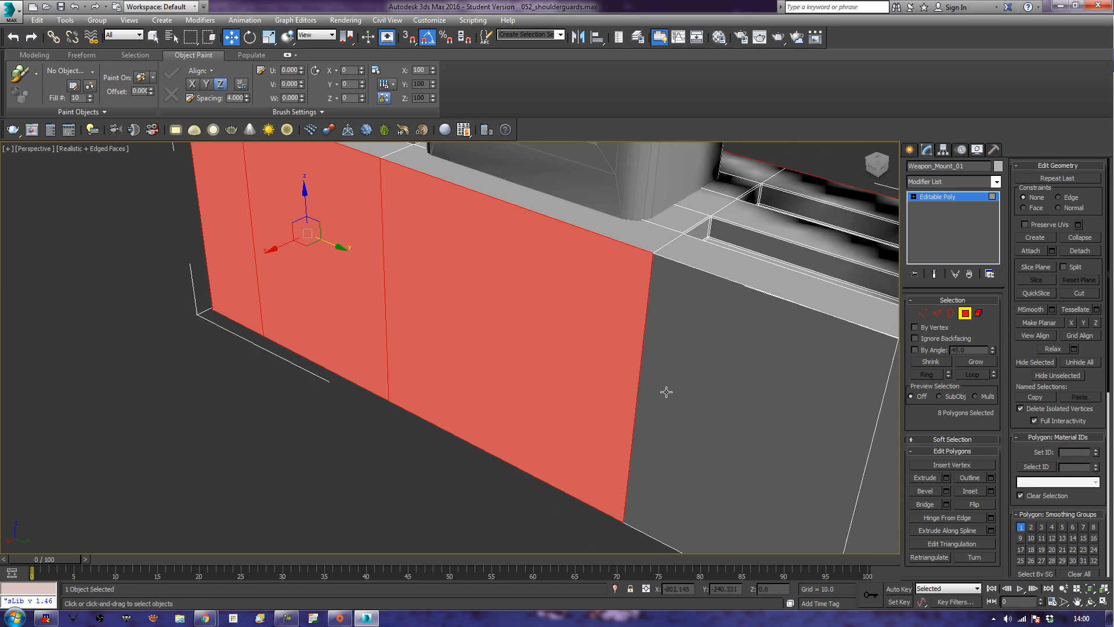
left_click(763, 455, "ctrl")
middle_click_drag(763, 455, 601, 417, "alt")
left_click(675, 445, "ctrl")
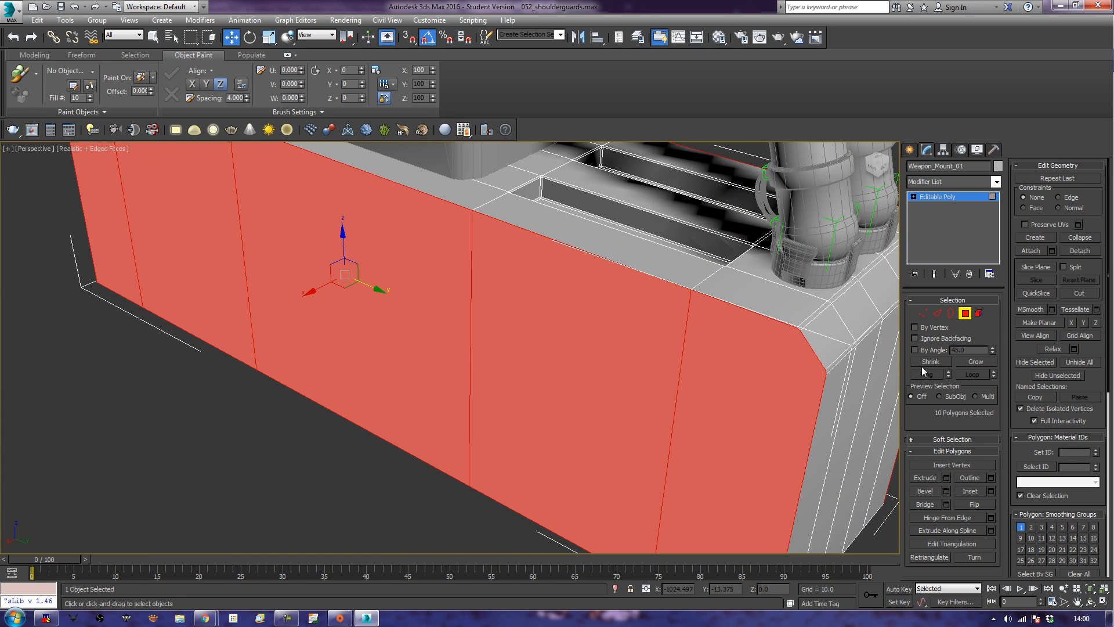
Convert the side polygon selection to edges and deselect the inner vertical edges, leaving the outlines of both long sides.
left_click(939, 314, "ctrl")
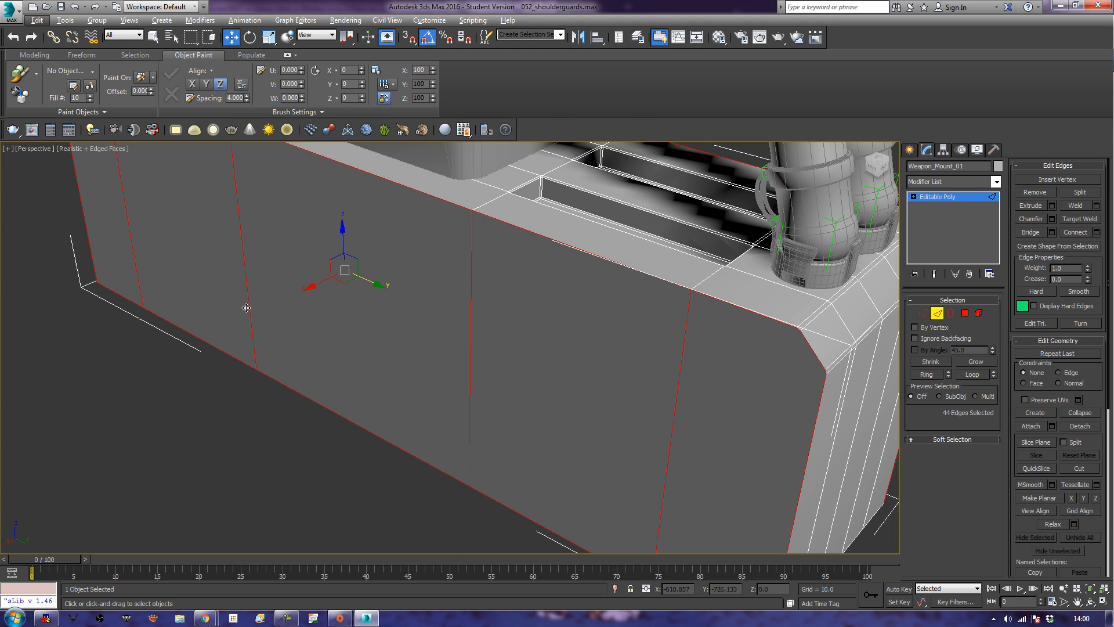
key("l")
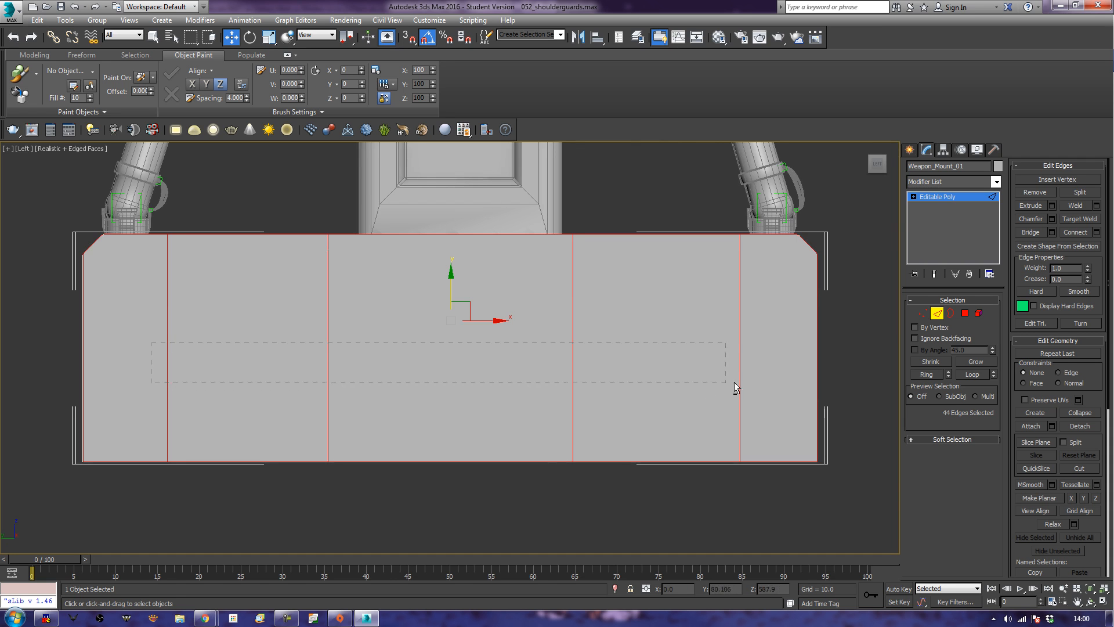
left_click_drag(755, 377, 755, 378, "alt")
key("p")
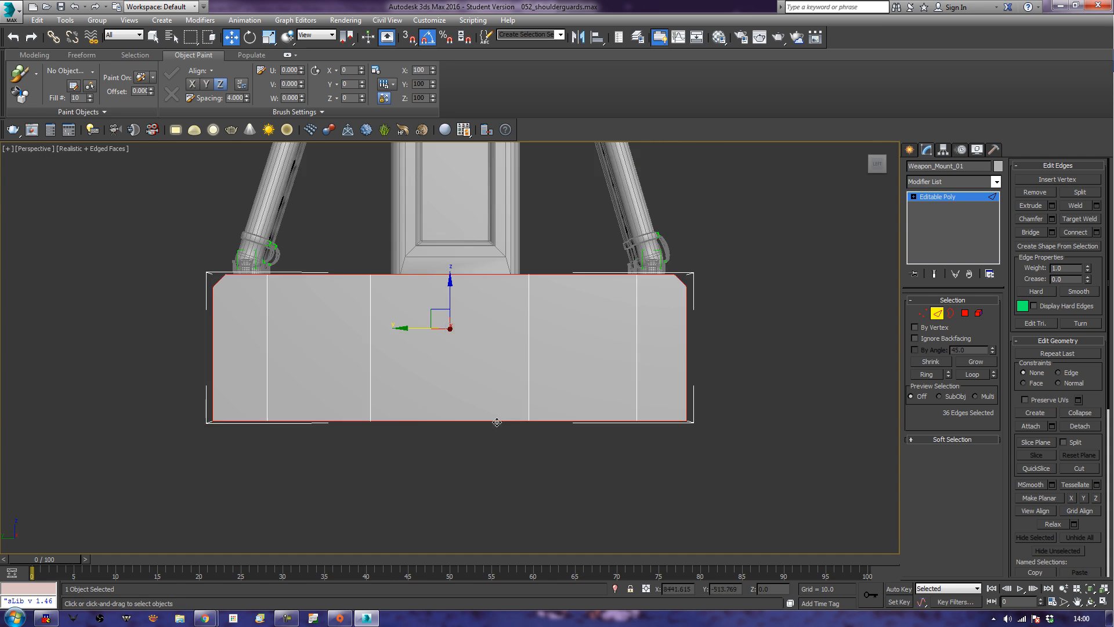
Try to chamfer the outline edges of both long sides of the mount block.
middle_click_drag(491, 433, 658, 411, "alt")
scroll(551, 449, "up", 3)
left_click(1031, 219)
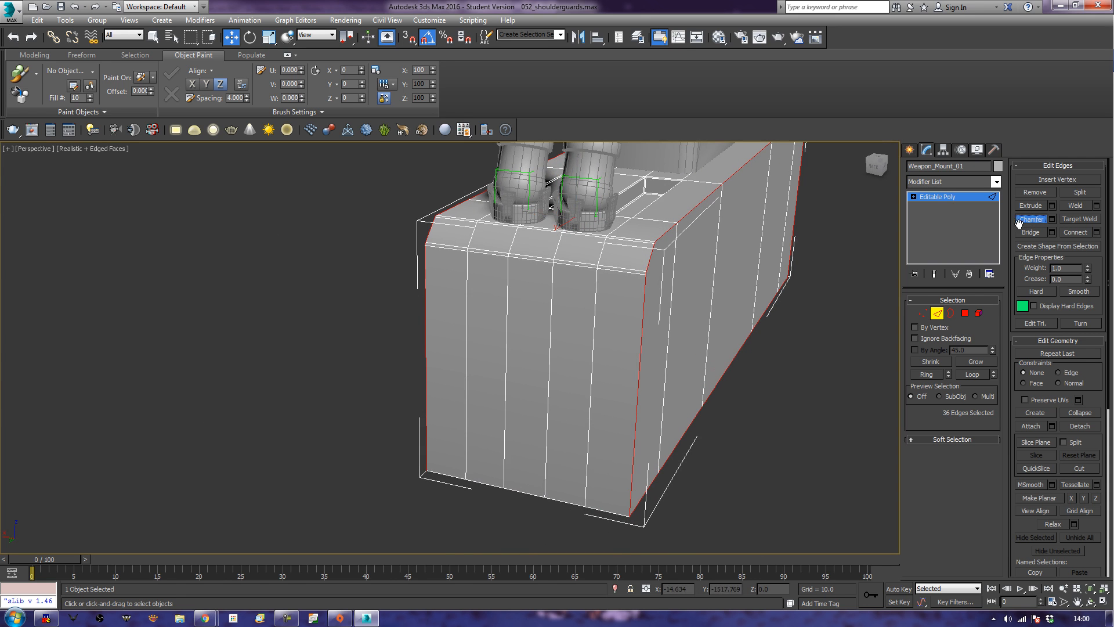
left_click_drag(639, 439, 646, 423)
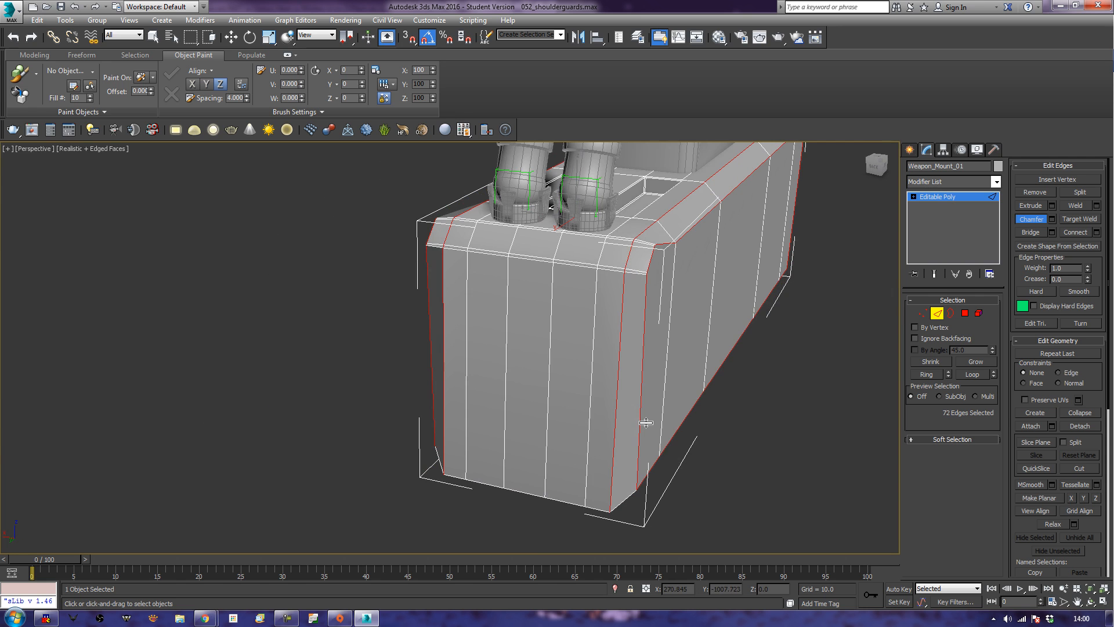
middle_click_drag(737, 345, 696, 361, "alt")
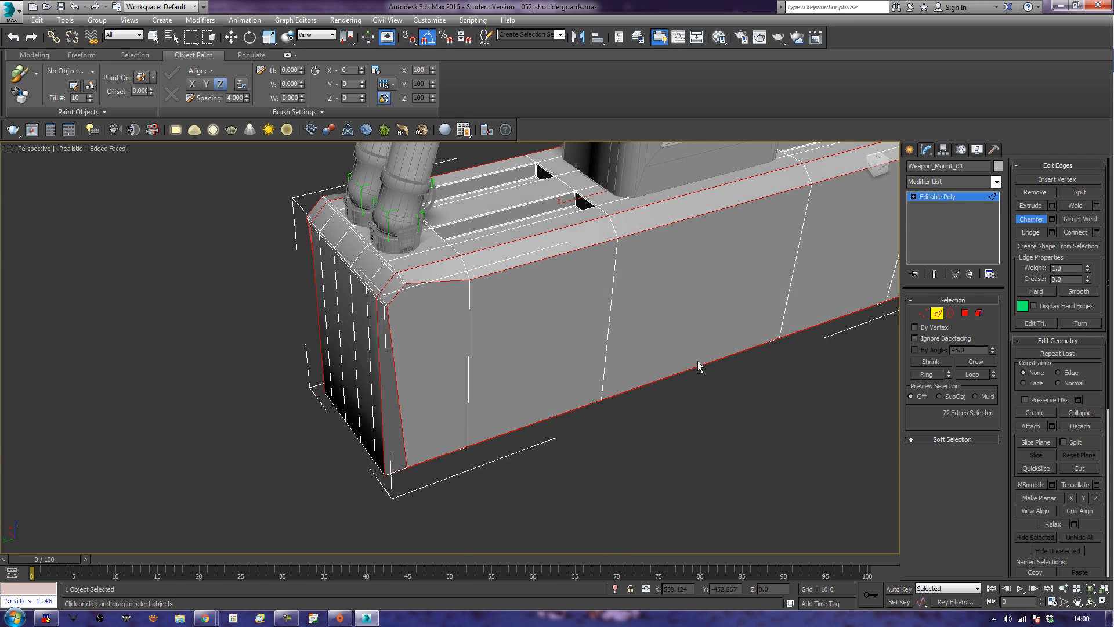
Undo the outline chamfer and the preceding selections on the mount block's long sides.
key("ctrl+z")
key("ctrl+z")
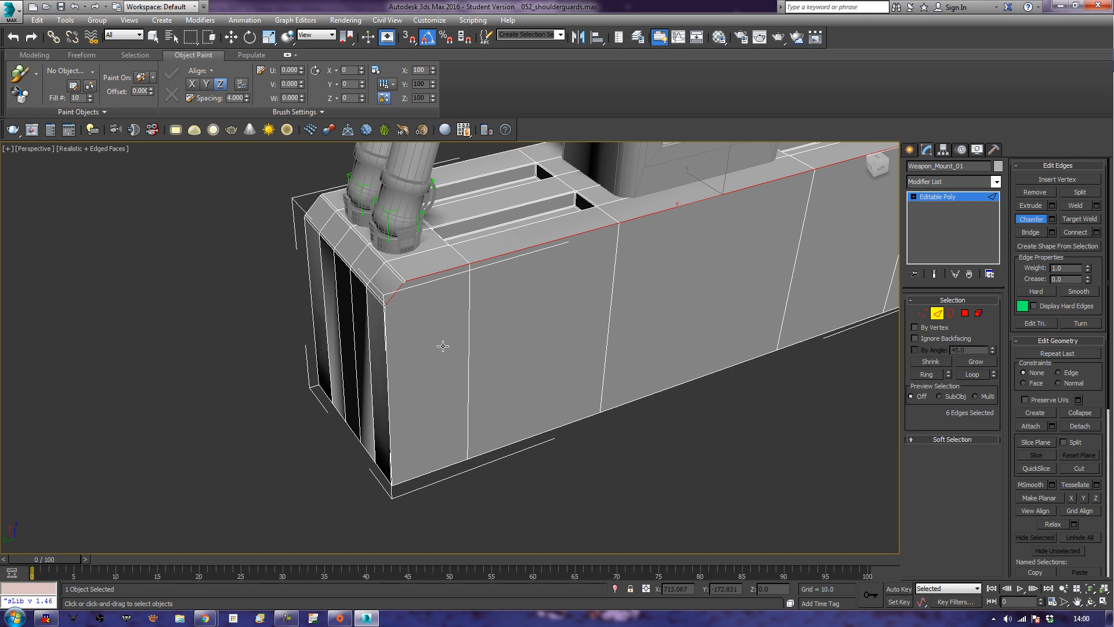
key("ctrl+z")
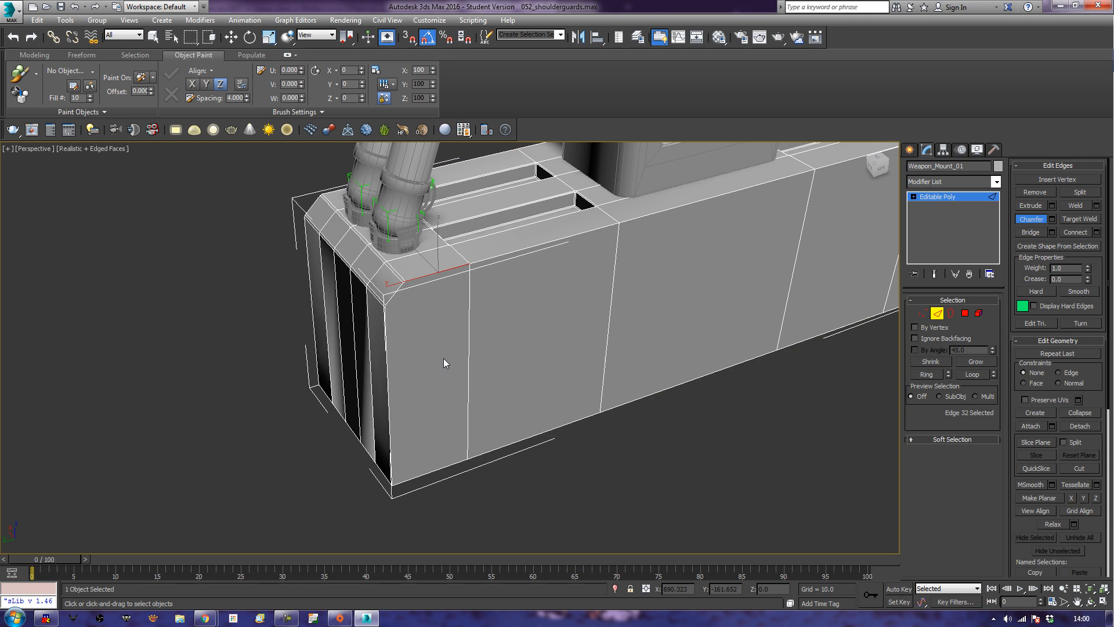
key("ctrl+z")
key("ctrl+z")
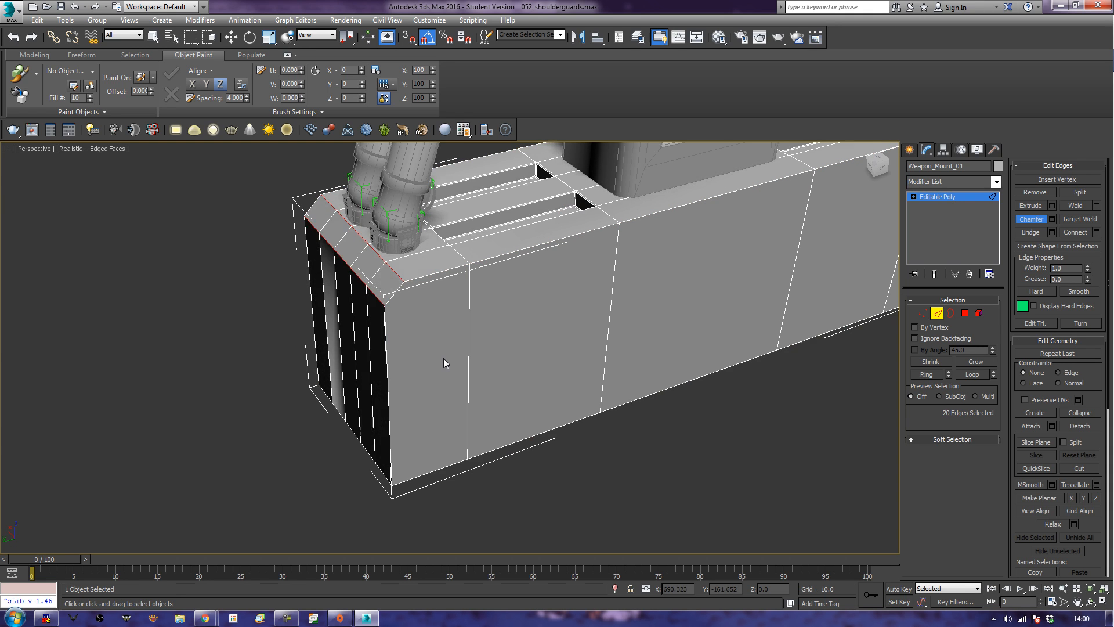
Reselect every side polygon along the first long side of the mount block.
left_click(965, 314)
key("w")
middle_click_drag(820, 277, 770, 299, "alt")
left_click(860, 280)
left_click(803, 273, "ctrl")
left_click(707, 319, "ctrl")
left_click(518, 376, "ctrl")
left_click(391, 401, "ctrl")
Extend the polygon selection to every side polygon on the opposite long side of the mount block.
middle_click_drag(271, 423, 405, 403, "alt")
left_click(305, 373, "ctrl")
left_click(386, 356, "ctrl")
left_click(510, 357, "ctrl")
left_click(757, 391, "ctrl")
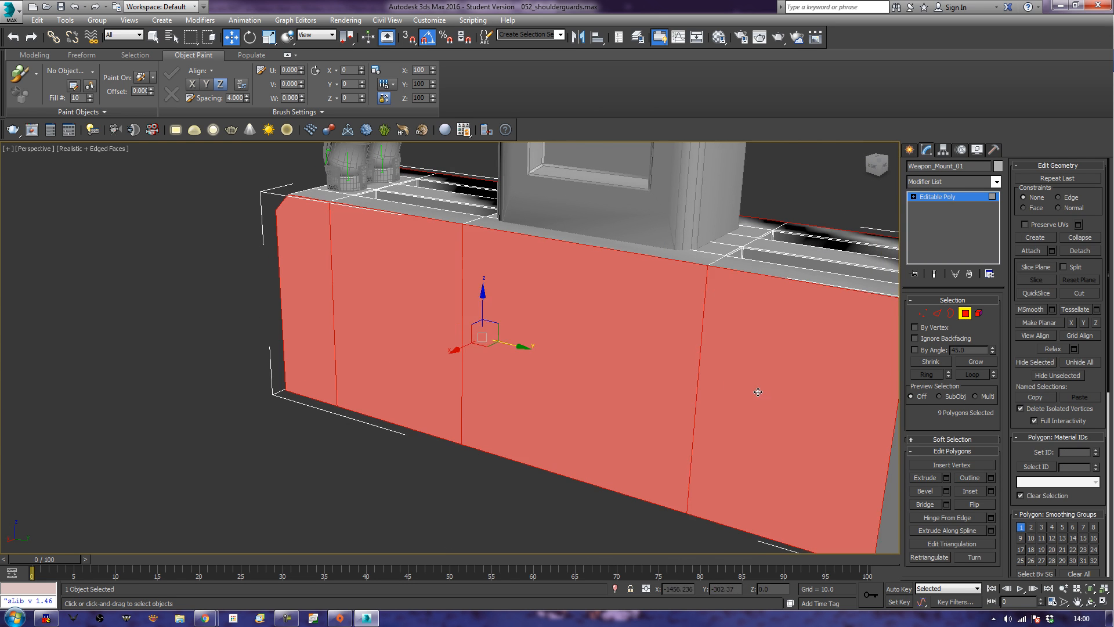
middle_click_drag(759, 391, 666, 367)
left_click(881, 420, "ctrl")
key("ctrl+z")
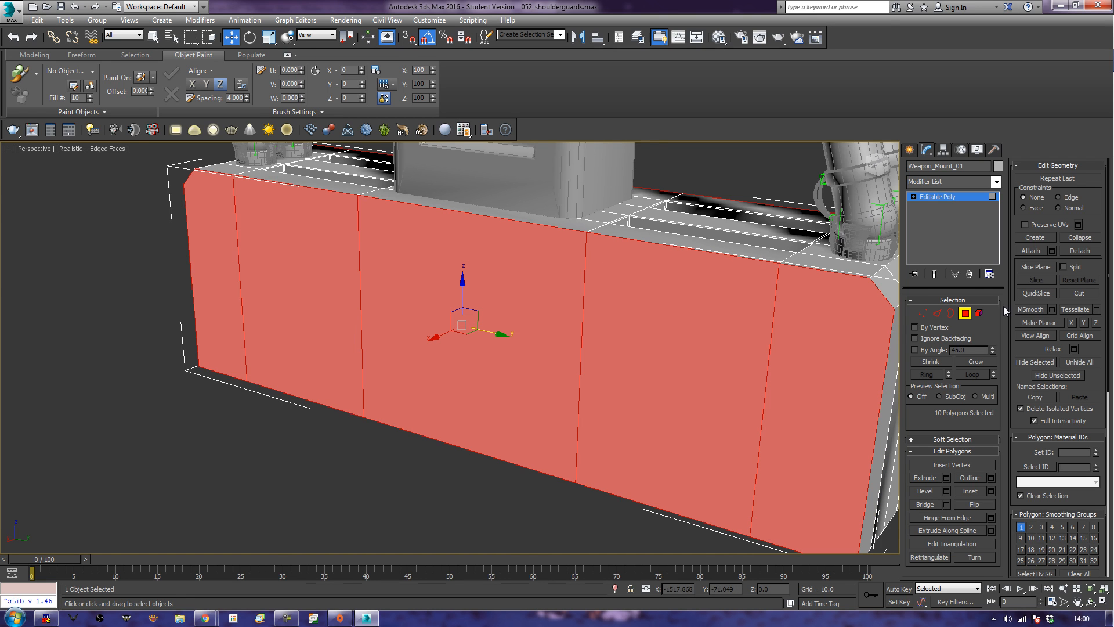
Convert the polygon selection to edges and deselect the inner vertical edges, keeping only the outlines of both long sides.
left_click(935, 313, "ctrl")
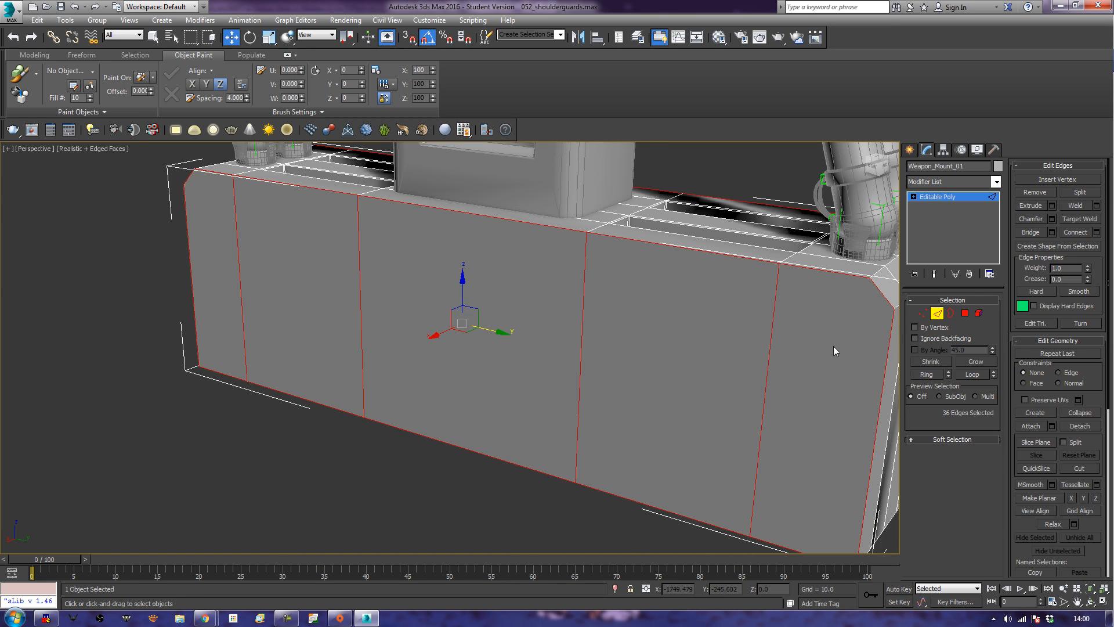
key("l")
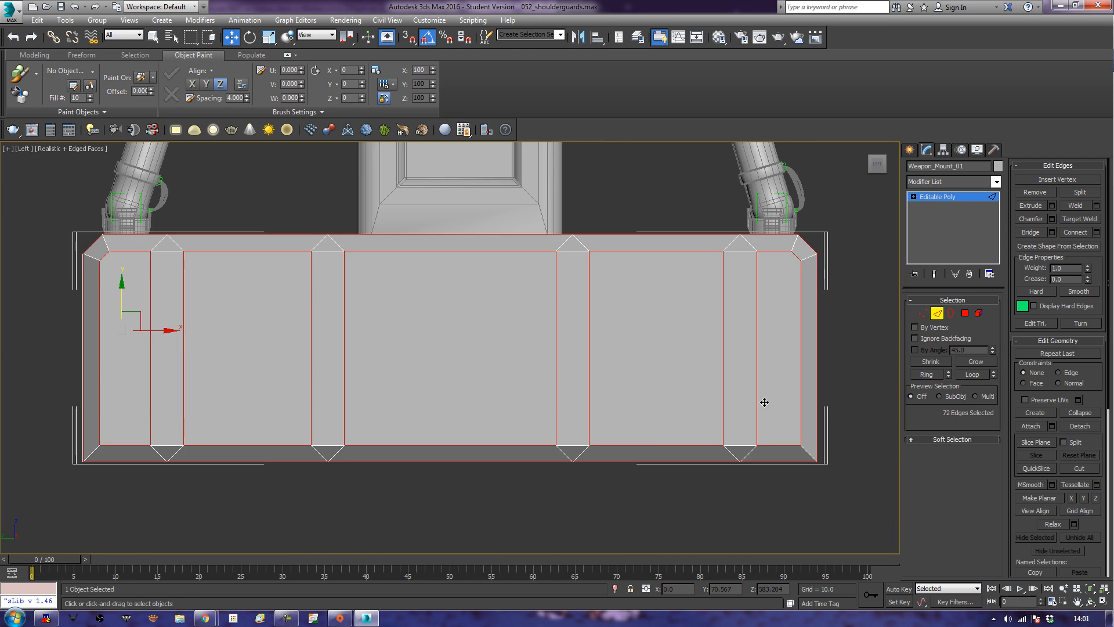
key("ctrl+z")
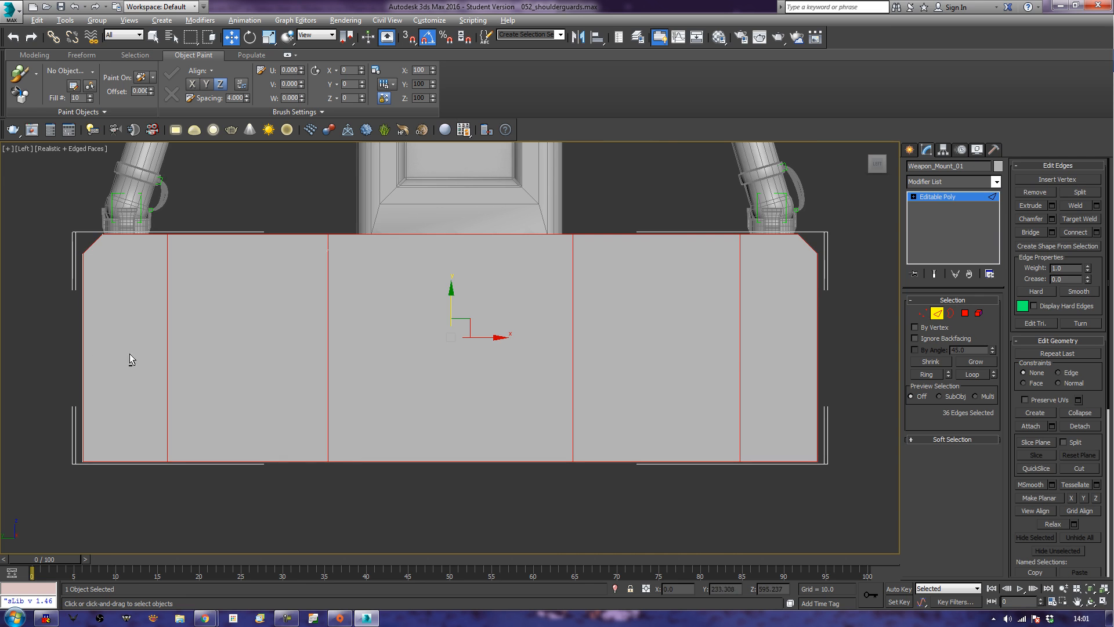
left_click_drag(751, 381, 760, 378, "alt")
key("p")
Chamfer the outline edges of both long sides of the mount block.
key("z")
middle_click_drag(438, 408, 602, 398, "alt")
scroll(554, 389, "up", 3)
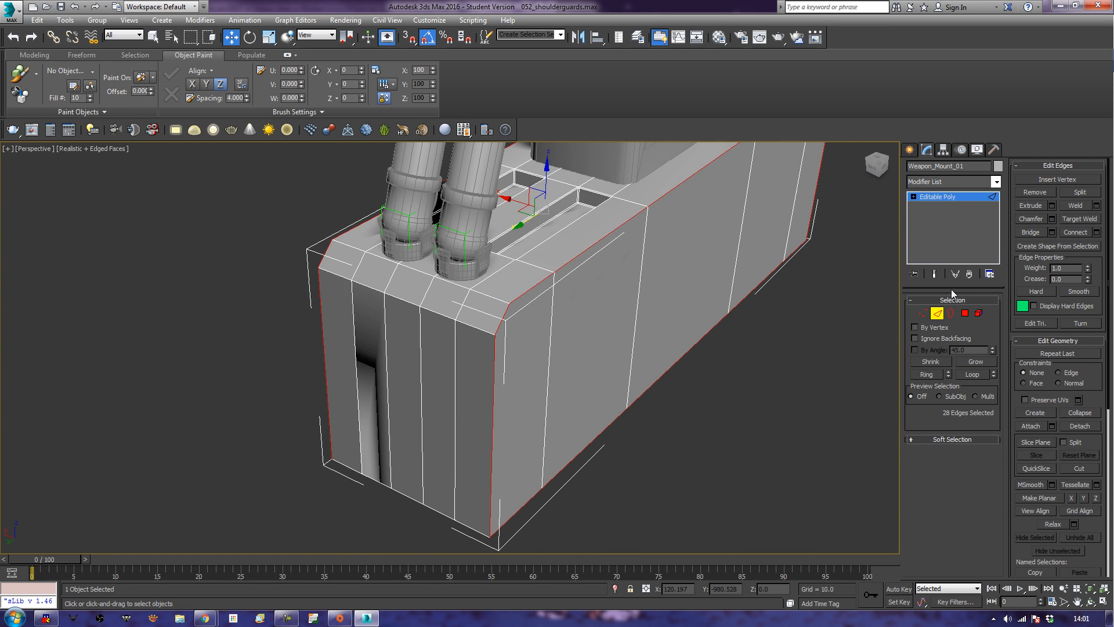
left_click(1031, 219)
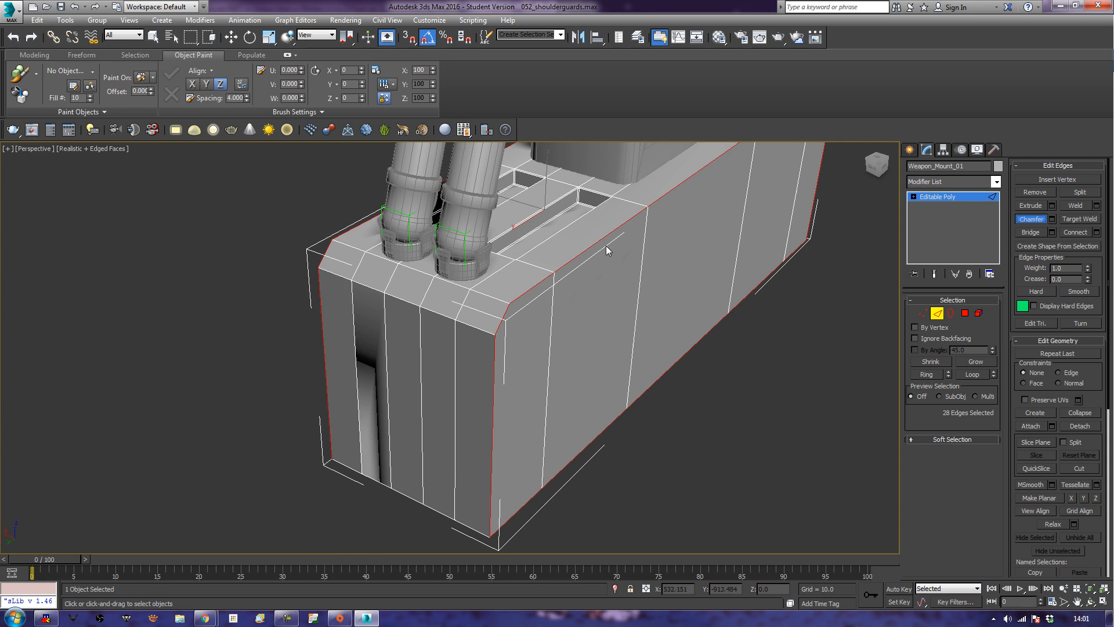
mouse_move(608, 234)
left_mouse_down()
mouse_move(622, 226)
mouse_move(595, 237)
left_mouse_up()
Select the bottom edges at both short ends of the mount block and chamfer them into a bevel.
left_click(641, 419)
middle_click_drag(591, 515, 502, 347, "alt")
key("w")
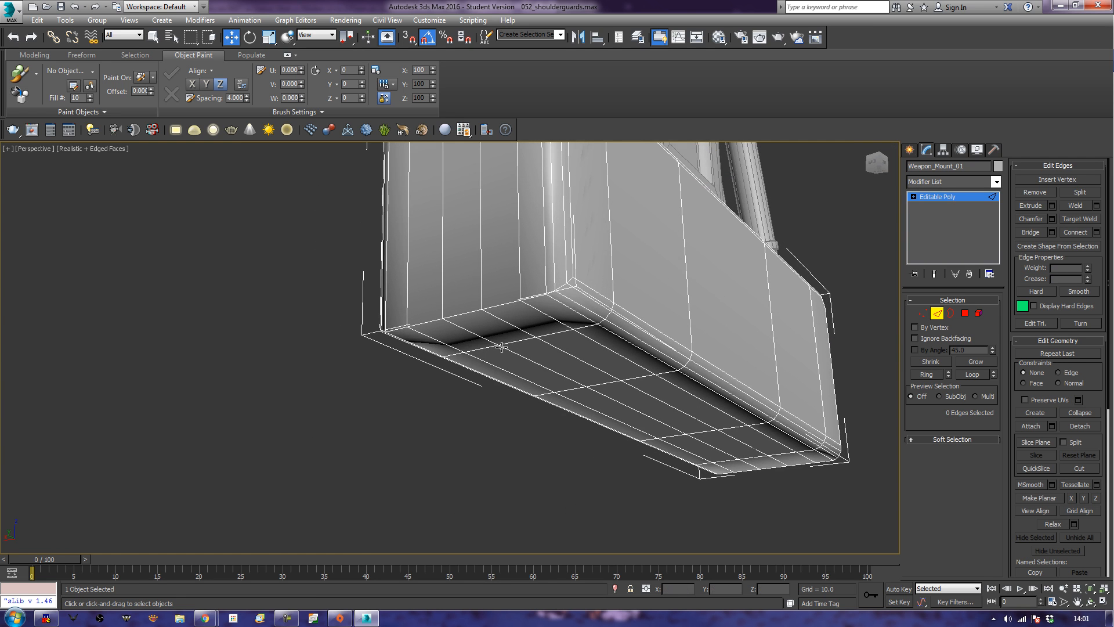
double_click(468, 311)
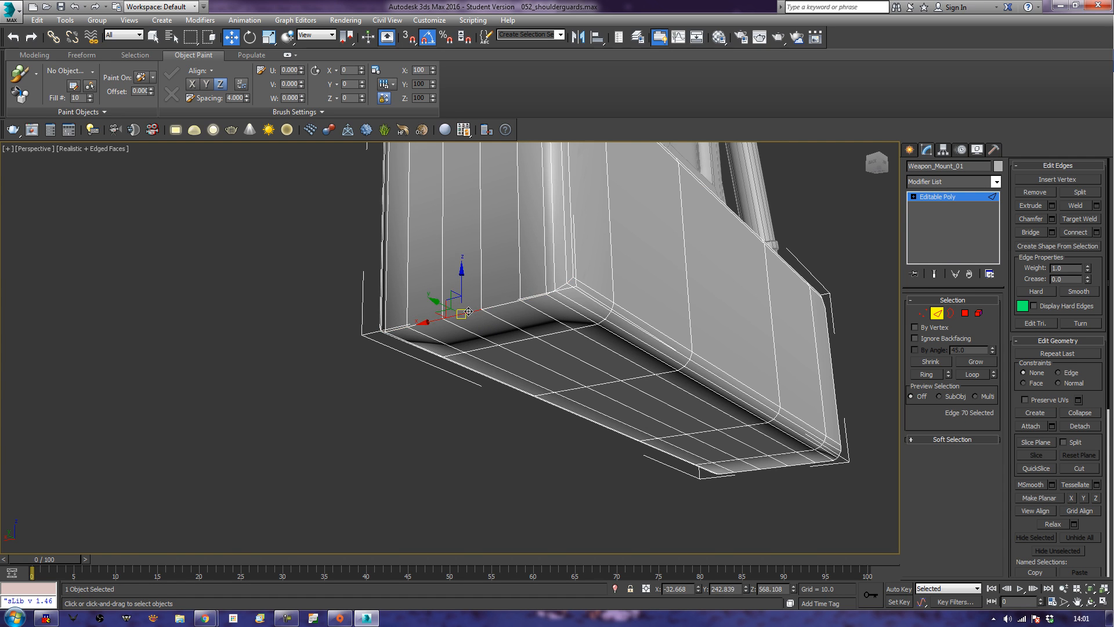
double_click(748, 467, "ctrl")
left_click(1030, 218)
left_click_drag(512, 306, 532, 245)
Select the upper and lower edge loops bordering the top bevel at both short ends of the mount block.
middle_click_drag(630, 254, 446, 351, "alt")
left_click(428, 366)
key("w")
double_click(428, 366)
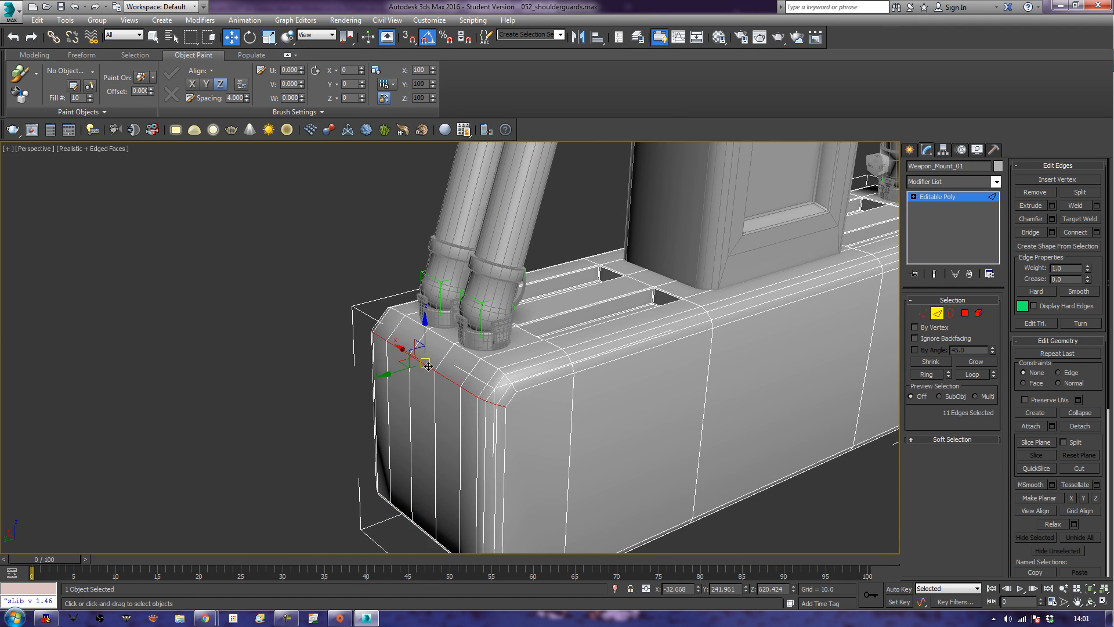
double_click(488, 361, "ctrl")
middle_click_drag(488, 360, 418, 413, "alt")
middle_click_drag(481, 487, 547, 356)
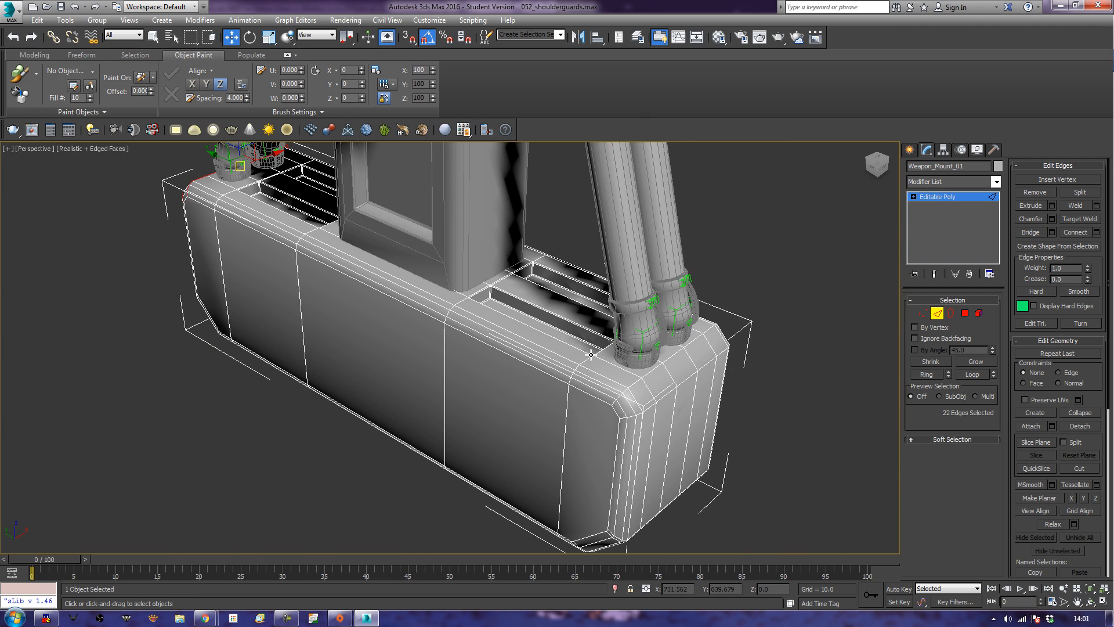
double_click(647, 376, "ctrl")
key("ctrl+z")
double_click(661, 397, "ctrl")
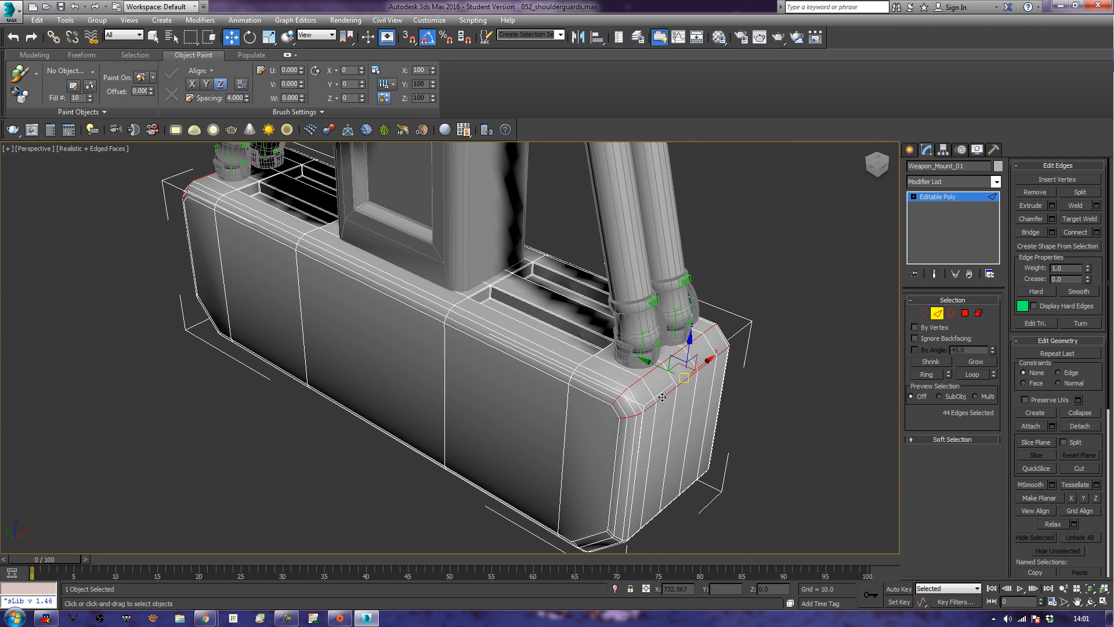
Chamfer the selected bevel loops by 0.535 with one segment and leave edge editing.
left_click(1051, 219)
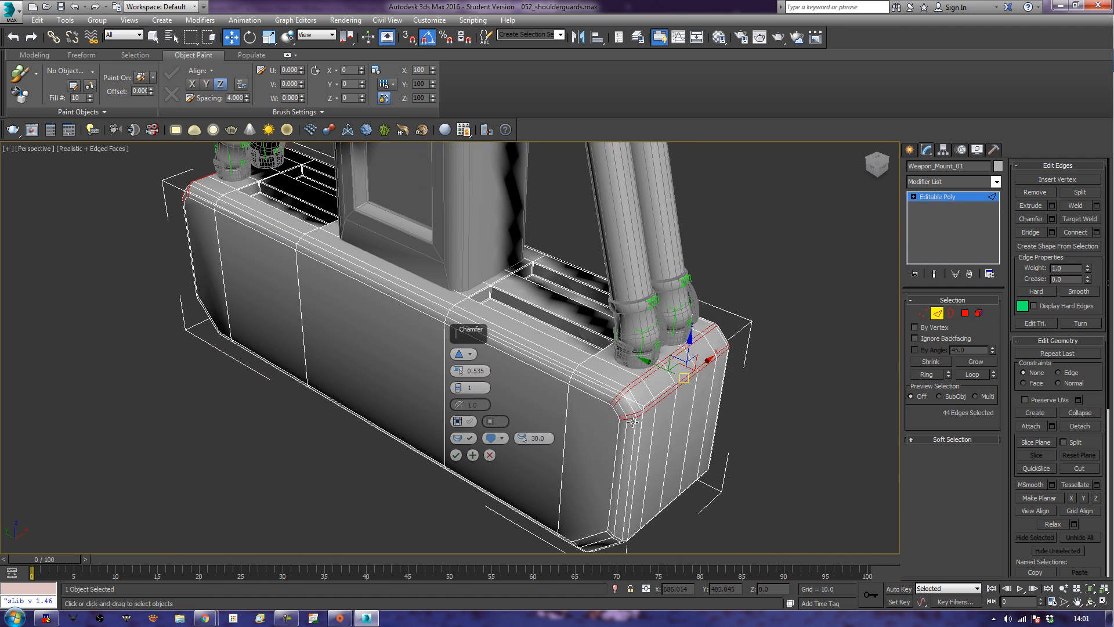
left_click(455, 455)
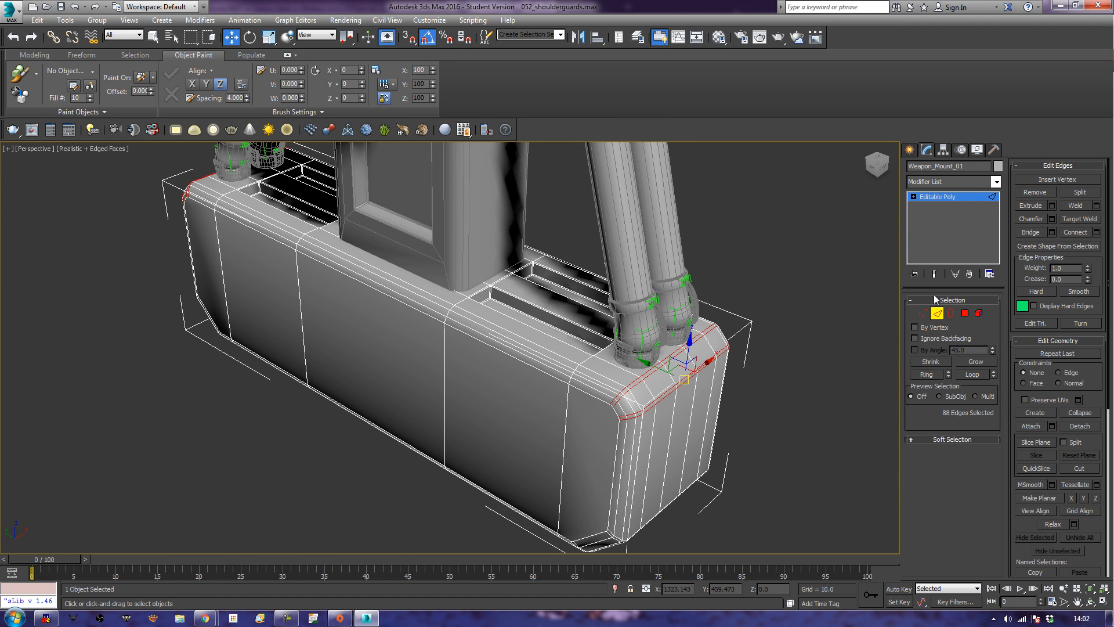
left_click(936, 316)
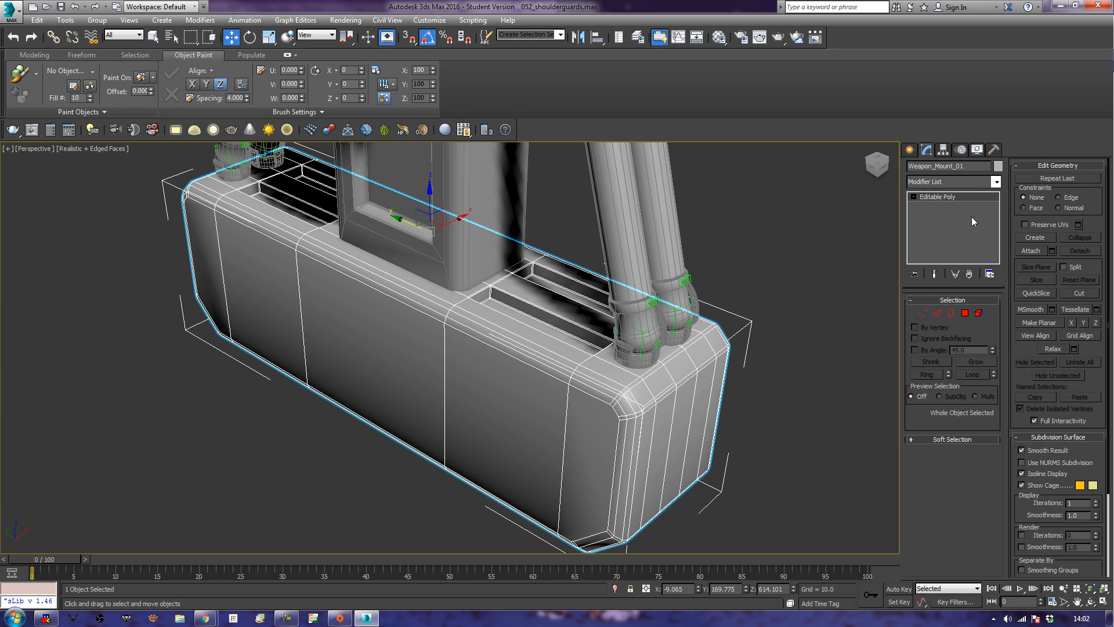
Add an OpenSubdiv modifier to the mount block, hide the edge overlay, and set the iterations to 2.
left_click(983, 183)
key("o")
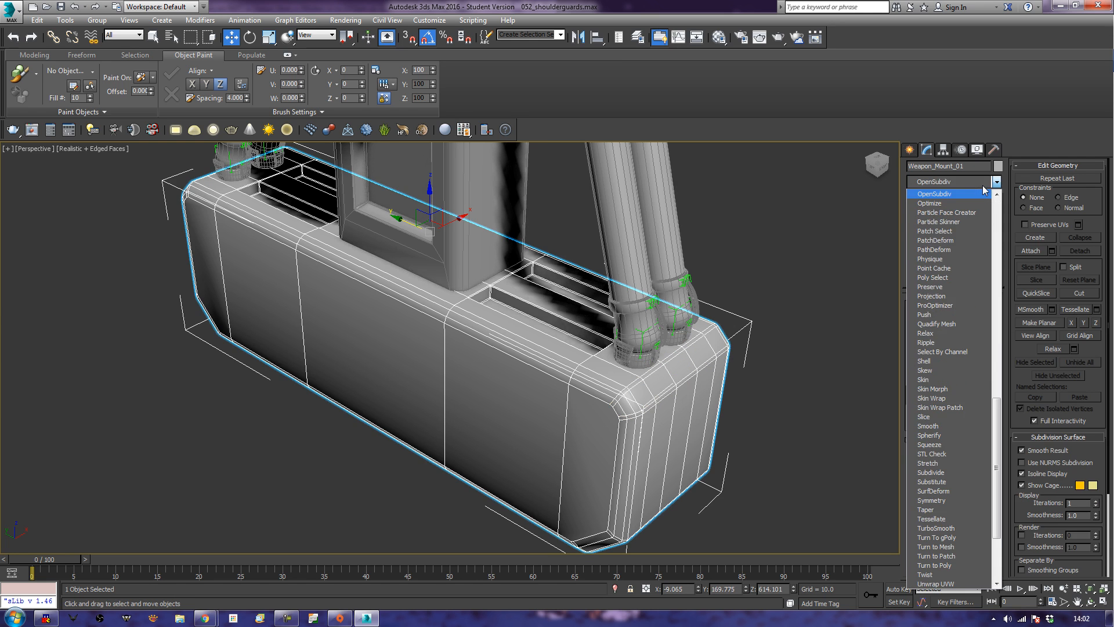
key("Return")
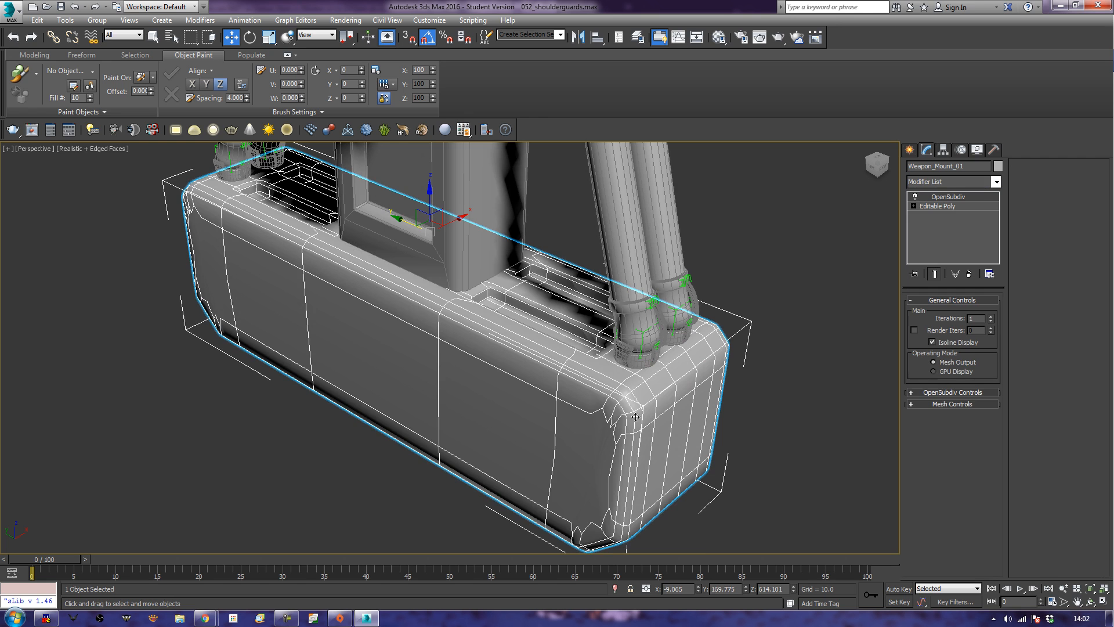
middle_click_drag(57, 462, 268, 395)
key("F4")
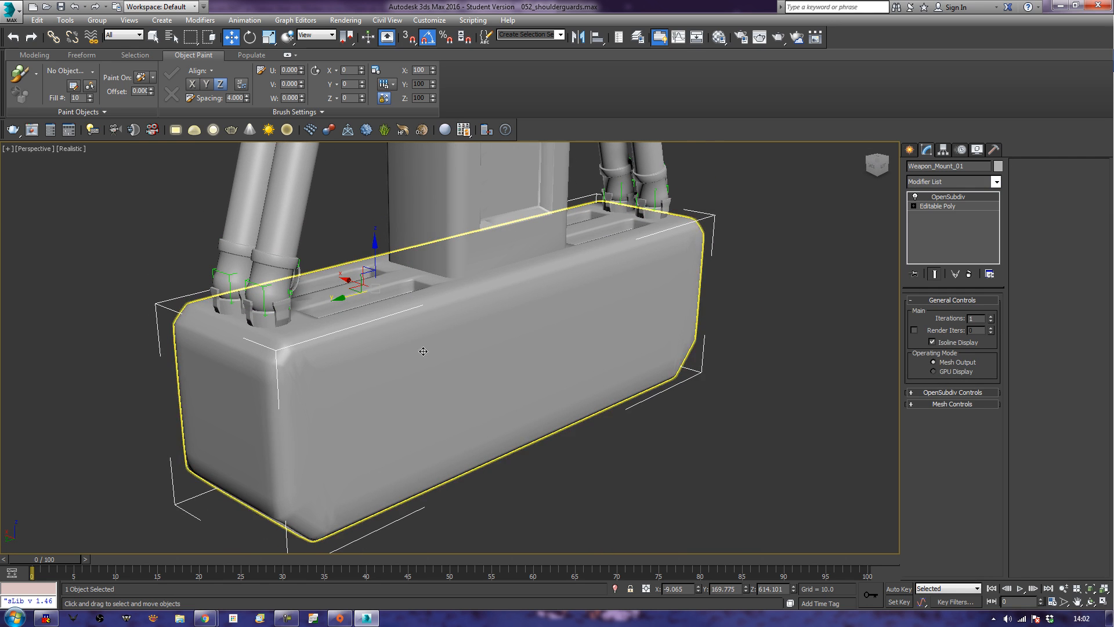
left_click(990, 320)
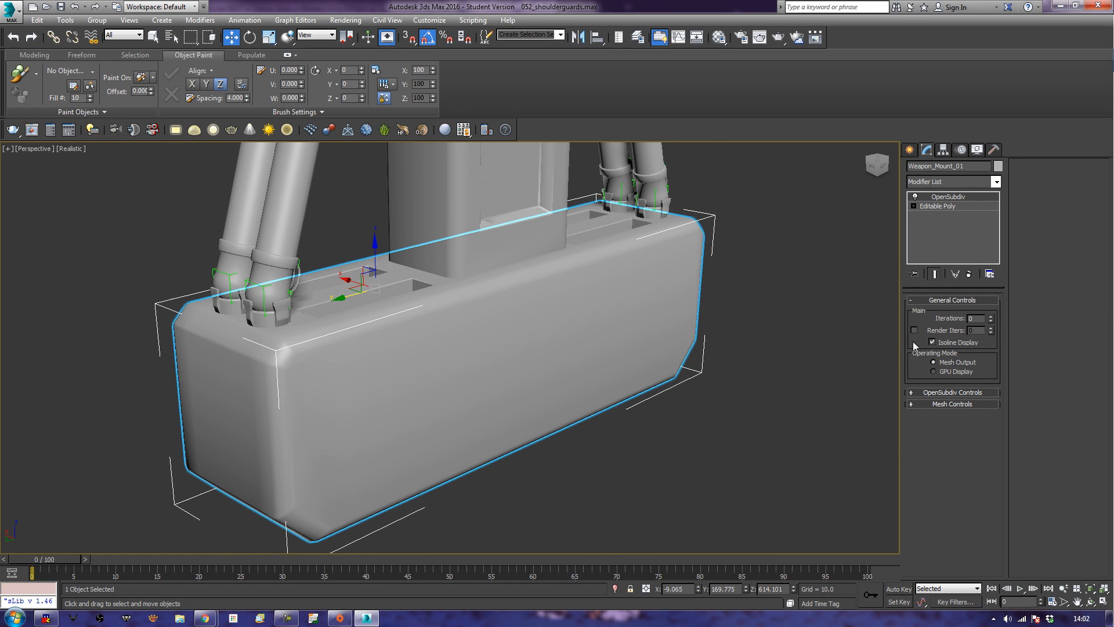
left_click(990, 317)
left_click(990, 317)
middle_click_drag(661, 400, 713, 396, "alt")
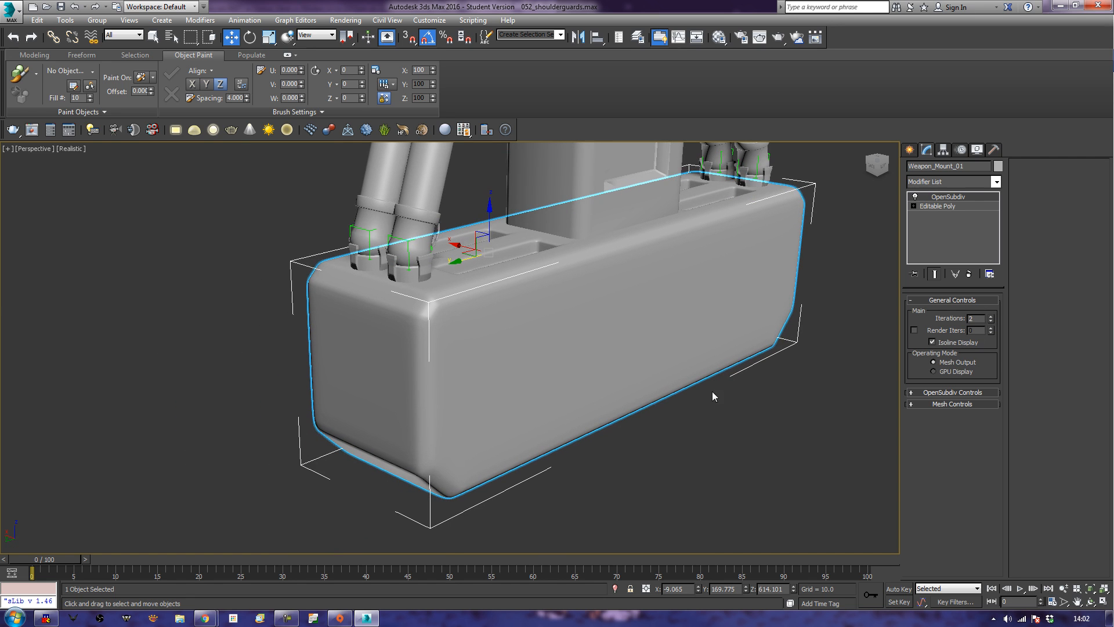
Expand the OpenSubdiv controls and display the block's full subdivided wireframe with edged faces on and isoline display off.
left_click(958, 392)
middle_click_drag(756, 428, 597, 451, "alt")
key("F4")
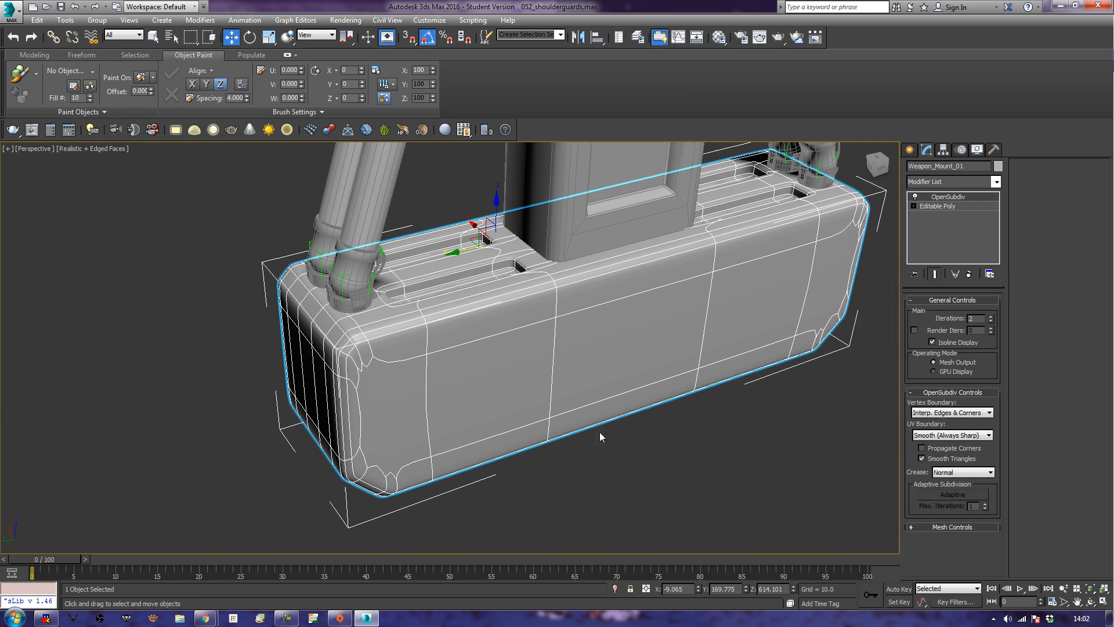
left_click(940, 342)
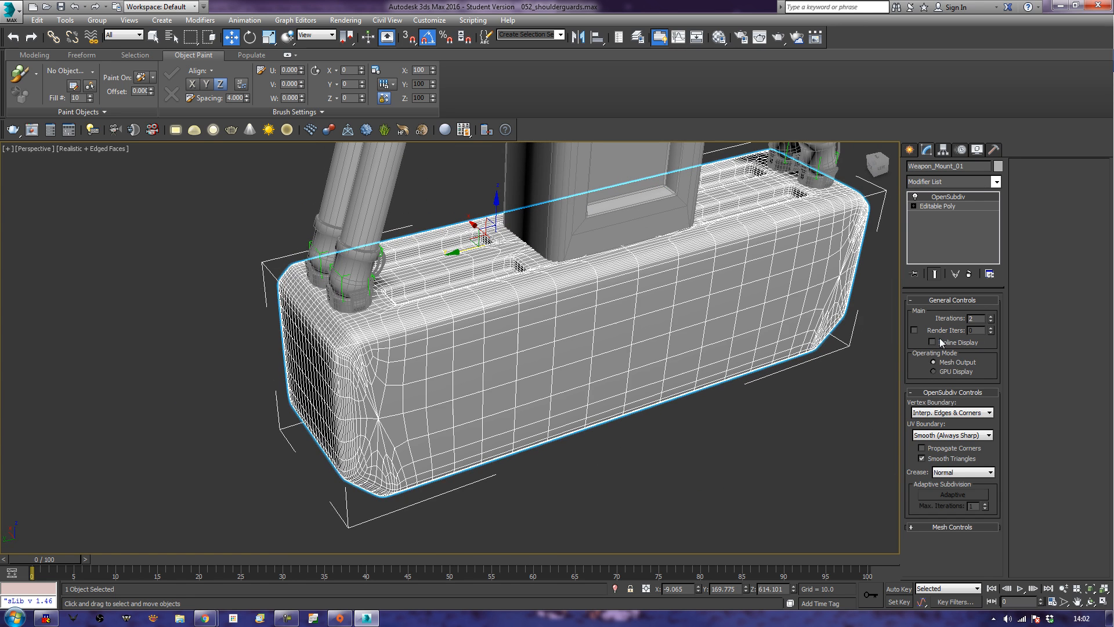
Convert the smoothed mount block to an editable poly and clear the selection.
right_click(548, 375)
mouse_move(649, 489)
left_click(688, 498)
left_click(738, 439)
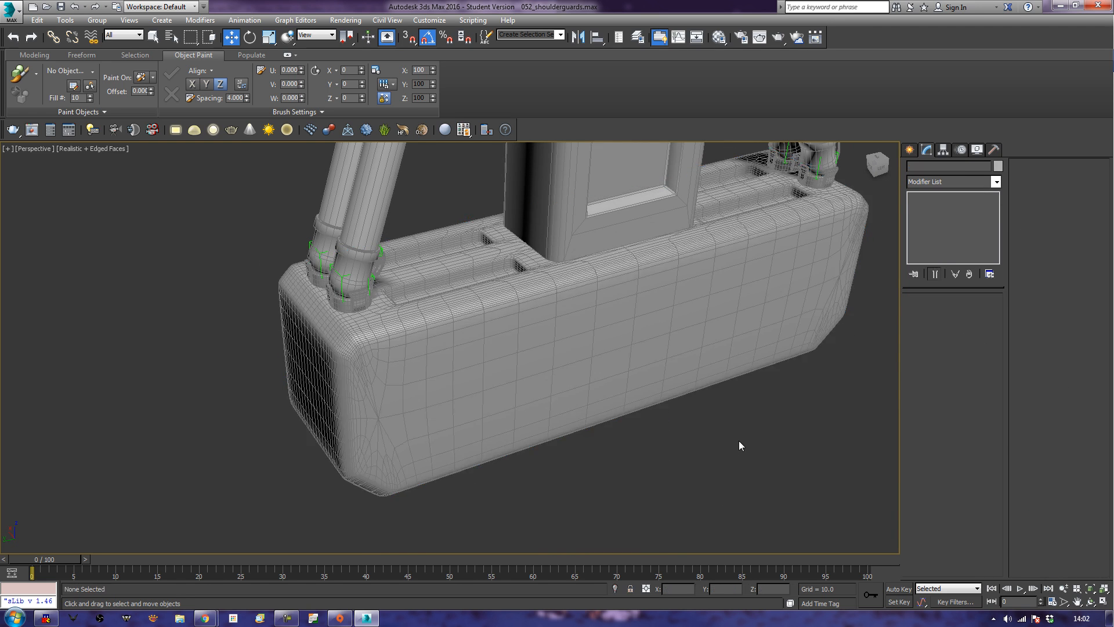
Attach the mount block to the hinge arm above it so both form one editable poly, and deselect it.
scroll(644, 507, "down", 5)
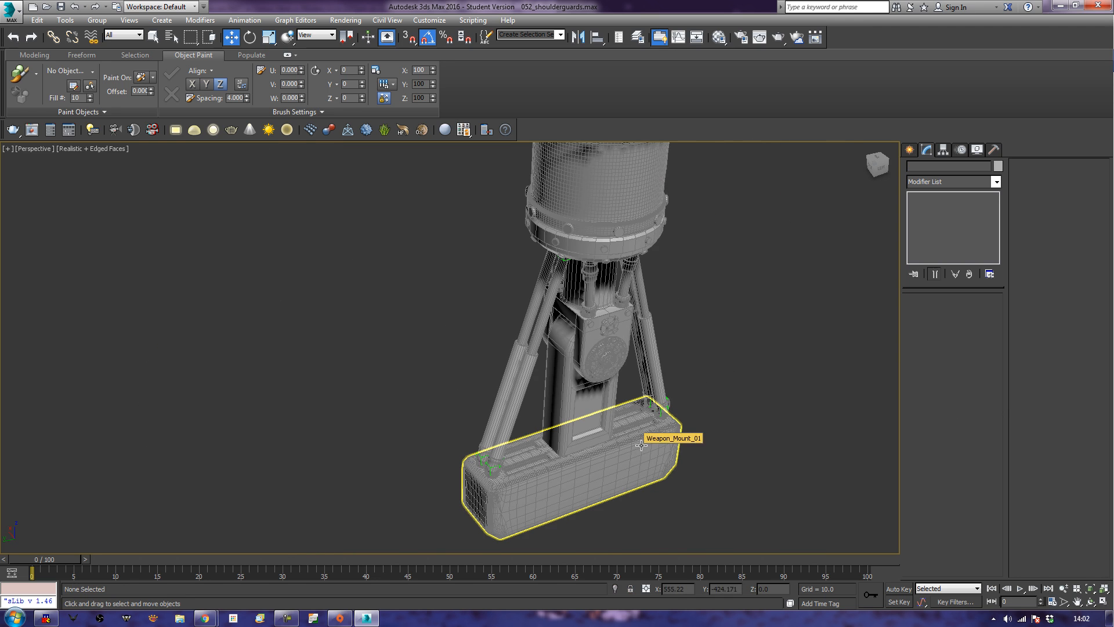
mouse_move(632, 447)
middle_mouse_down("alt")
mouse_move(618, 455)
mouse_move(636, 467)
middle_mouse_up("alt")
left_click(618, 454)
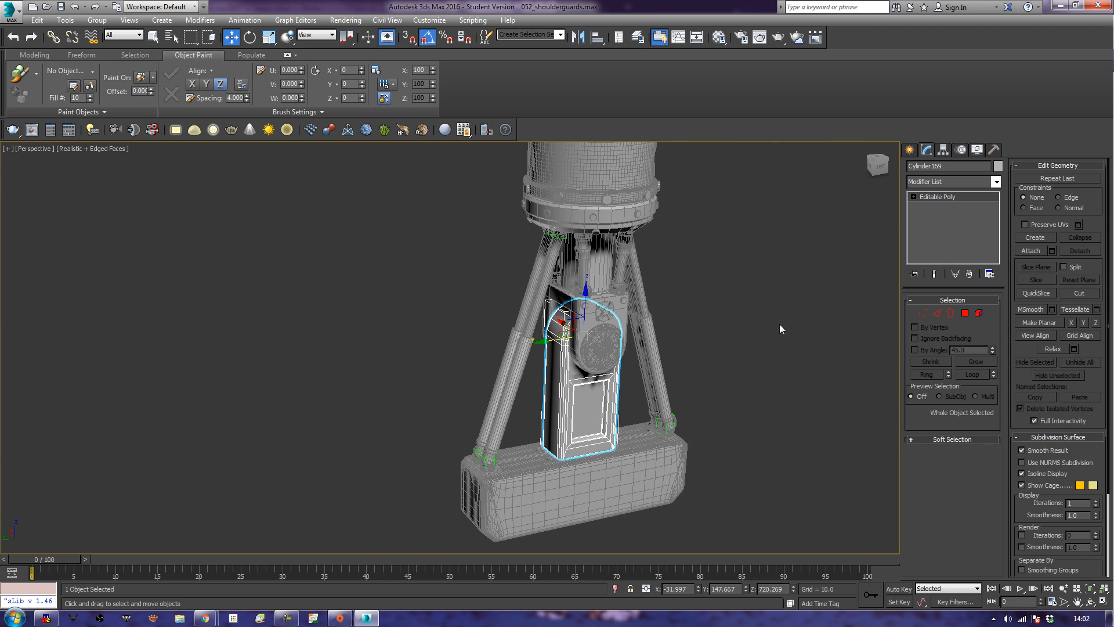
left_click(1028, 250)
left_click(588, 510)
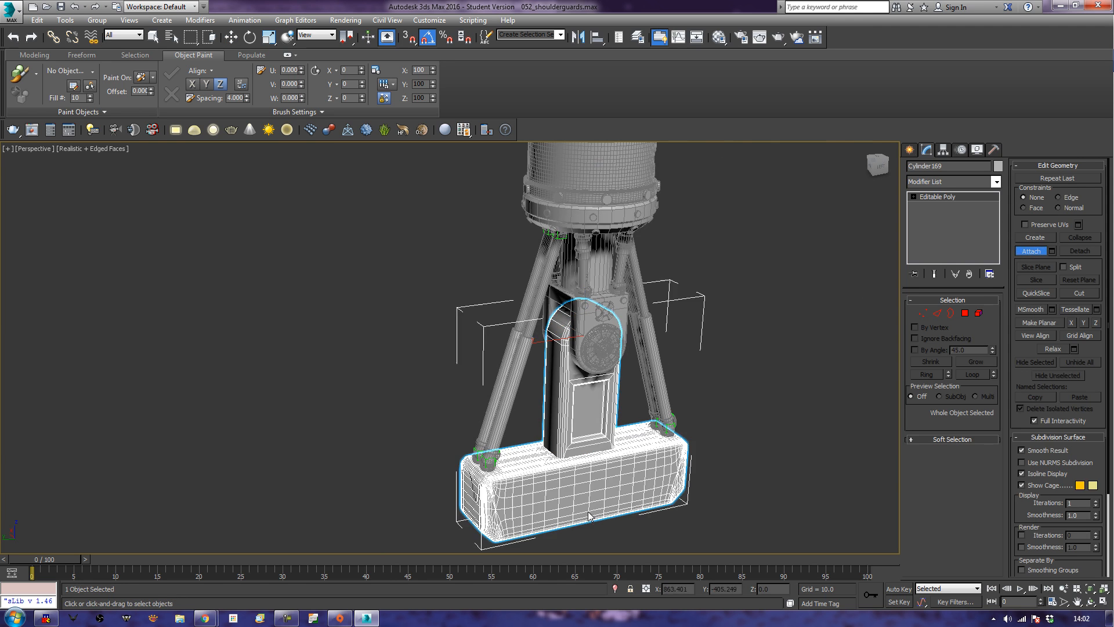
left_click(796, 469)
Rename the combined hinge arm and block as Weapon_Mount_001 and deselect it.
left_click(600, 422)
double_click(926, 168)
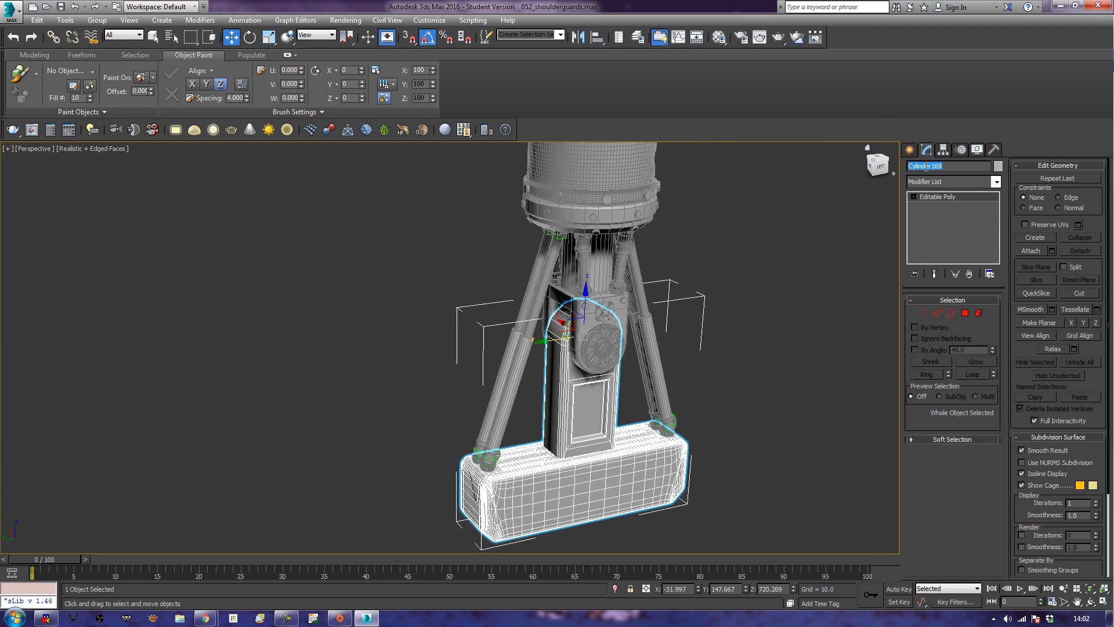
type("Weapon_Mount_001")
left_click(766, 377)
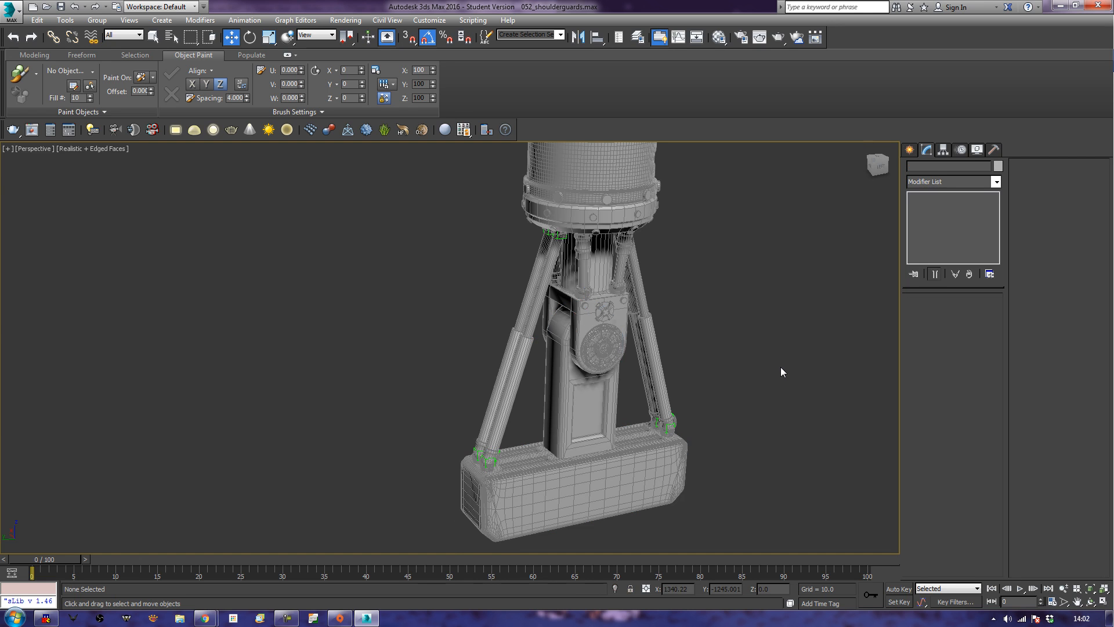
Link the two upper piston brackets on one side of the weapon mount to the neck fork as their parent.
middle_click_drag(778, 362, 635, 407, "alt")
middle_click_drag(559, 470, 636, 389)
scroll(635, 390, "up", 3)
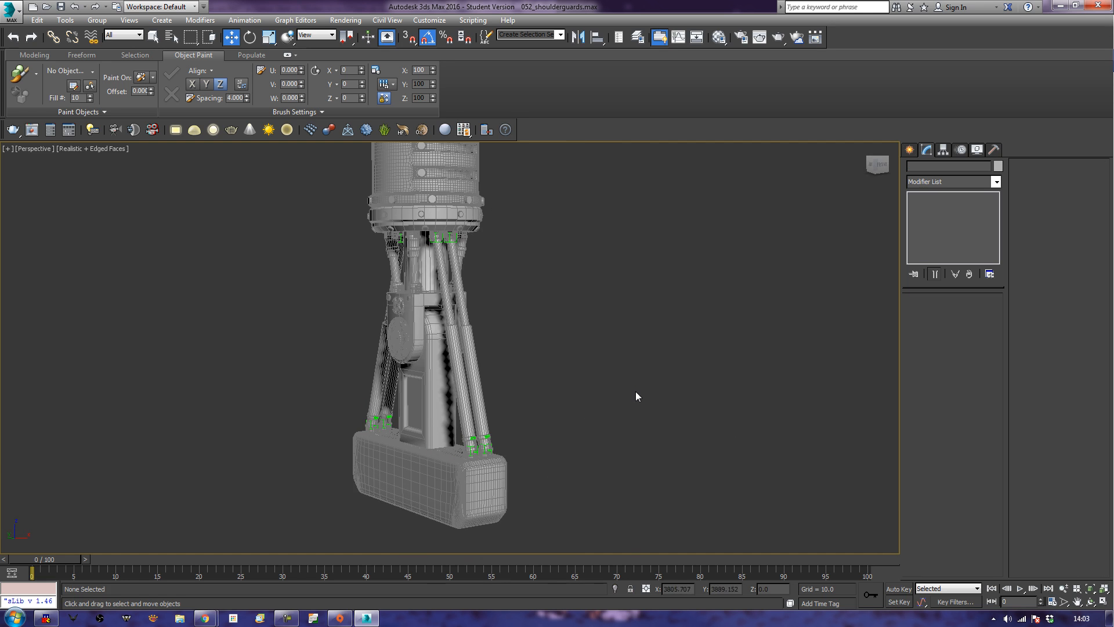
left_click(442, 426)
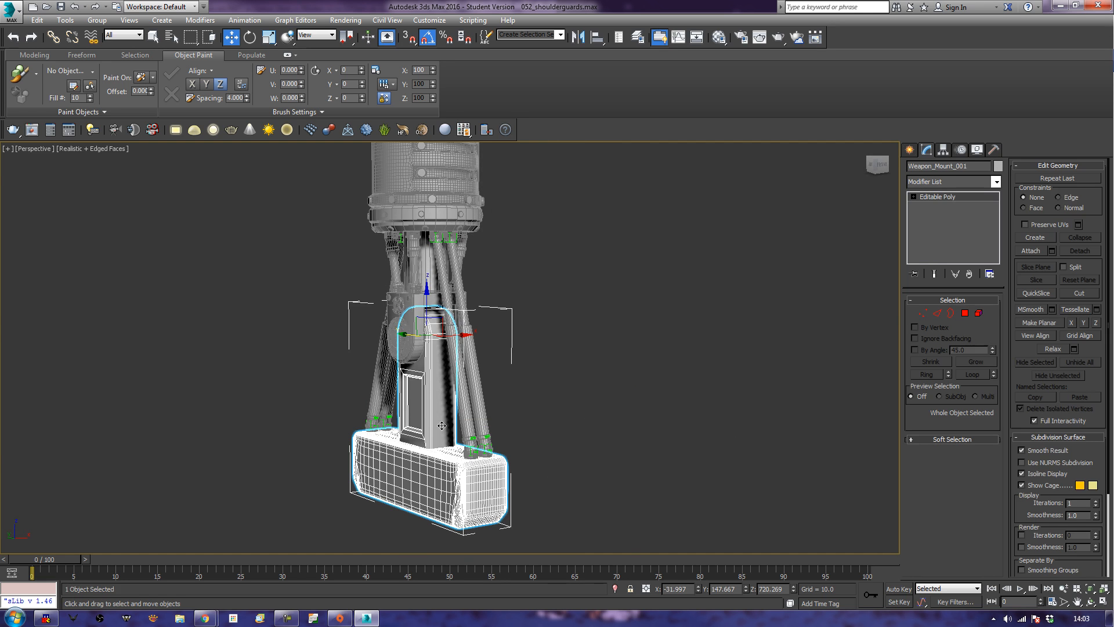
middle_click_drag(419, 416, 456, 408, "alt")
middle_click_drag(452, 301, 526, 387)
scroll(525, 385, "up", 8)
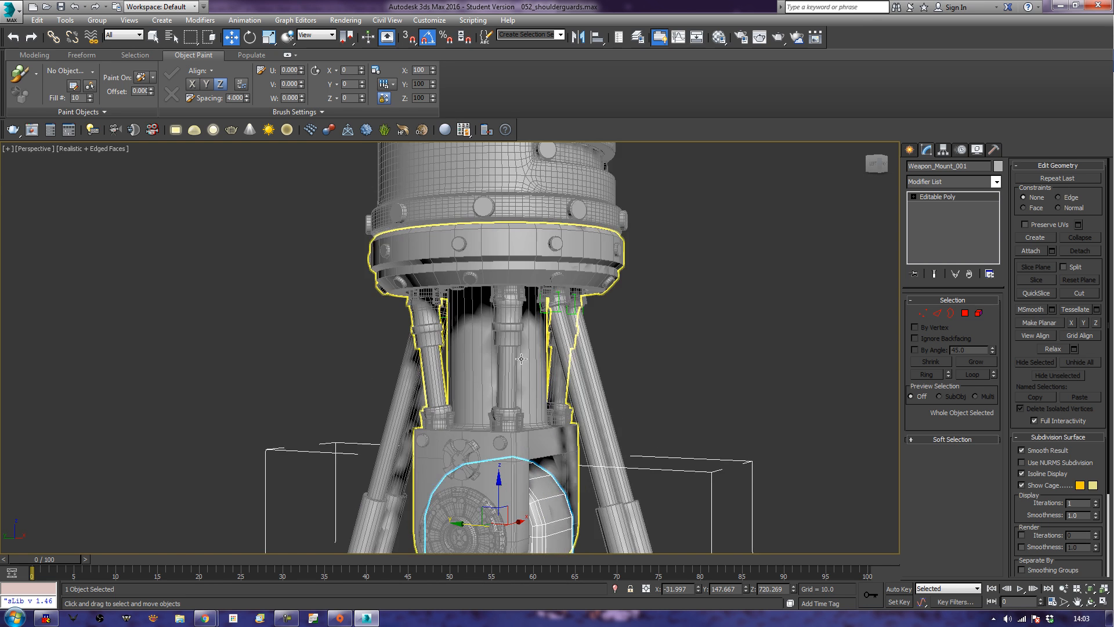
middle_click_drag(525, 313, 482, 335)
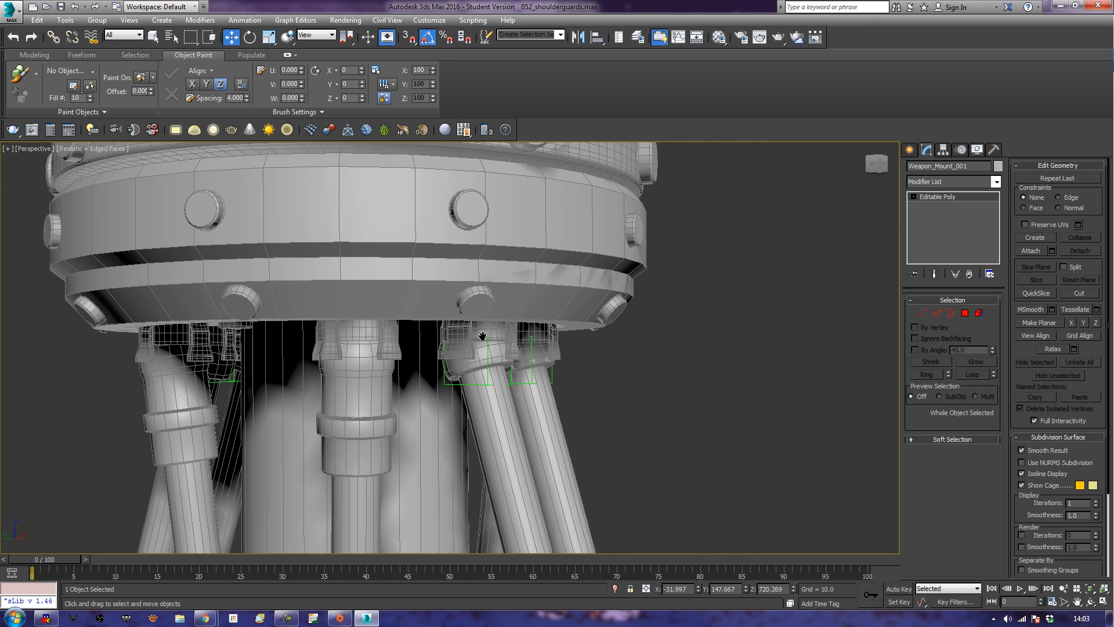
left_click(529, 336)
left_click(461, 337, "ctrl")
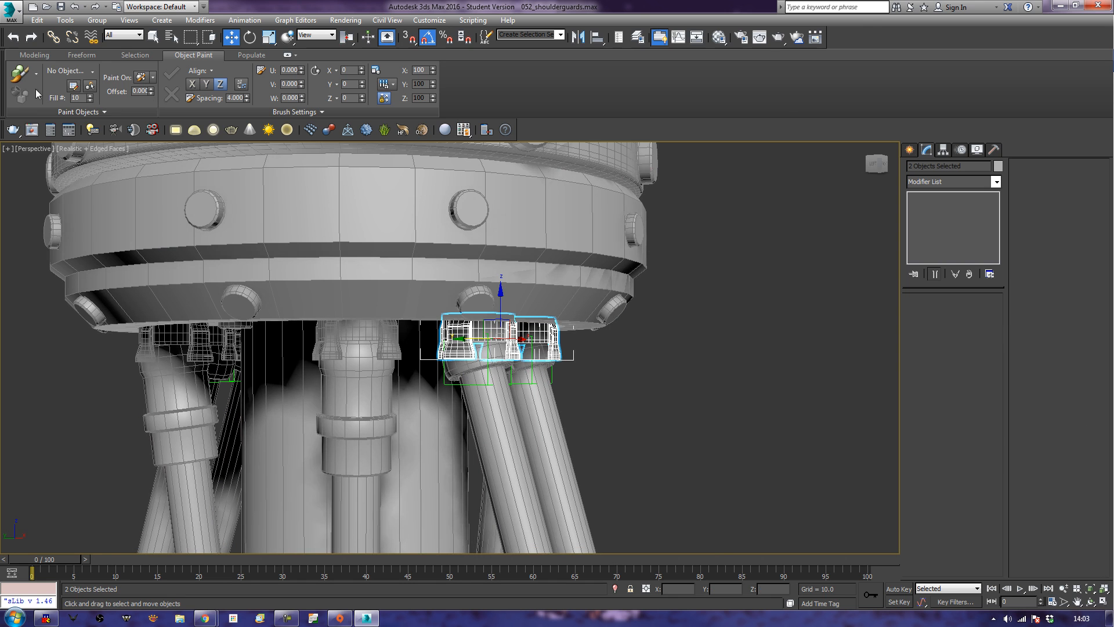
left_click(53, 37)
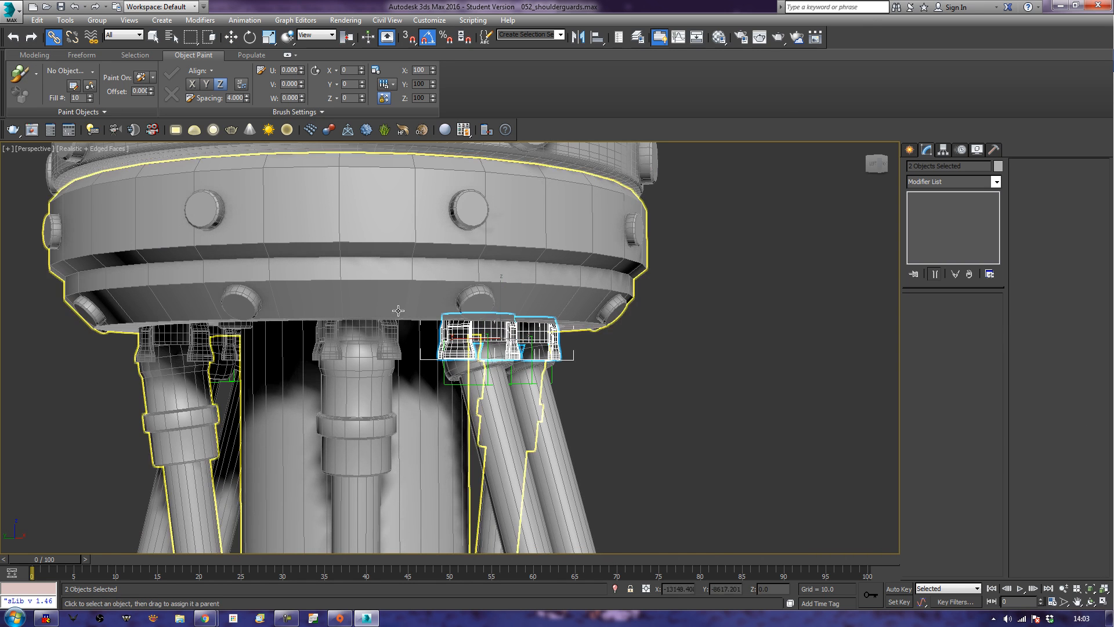
left_click_drag(454, 332, 408, 269)
Link the two upper piston brackets on the opposite side to the neck fork as well.
middle_click_drag(143, 370, 438, 299)
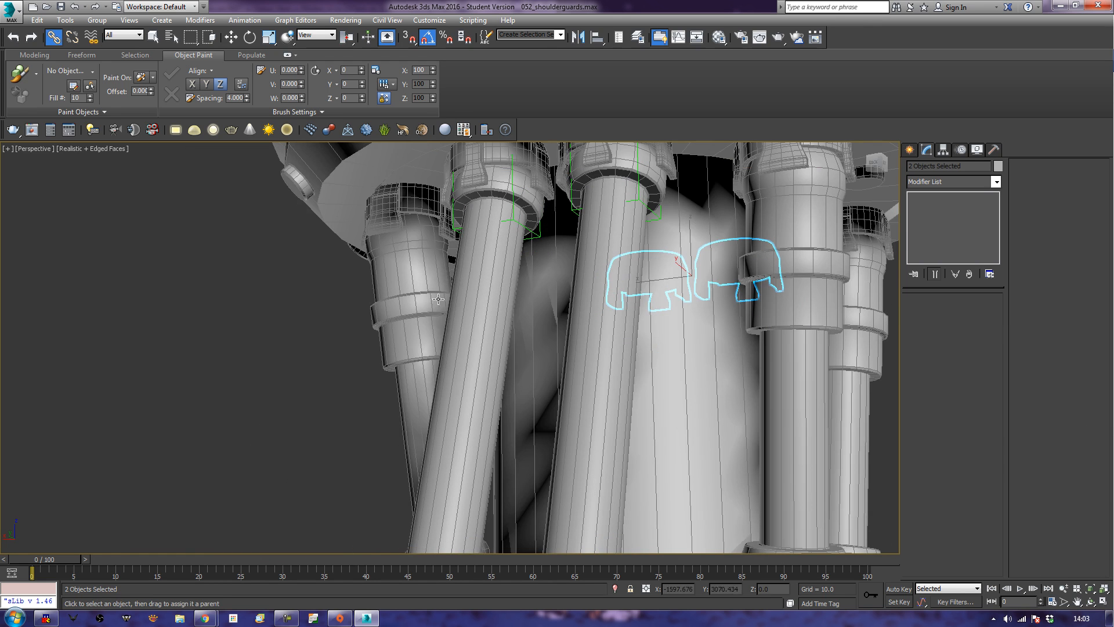
left_click(531, 175)
middle_click_drag(542, 175, 525, 319)
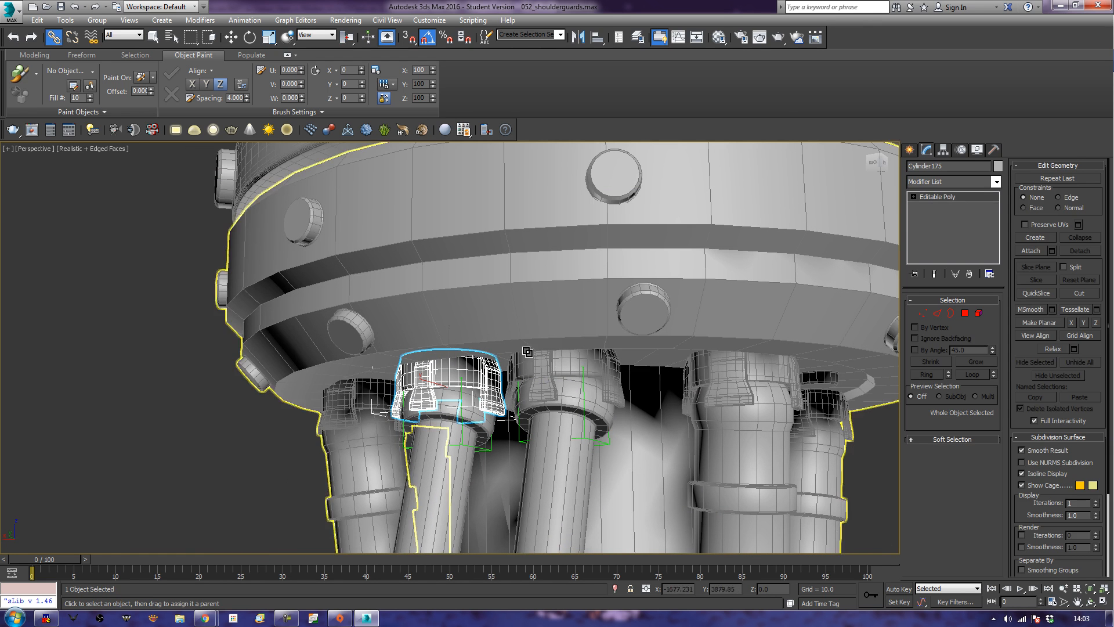
left_click(548, 353, "ctrl")
left_click_drag(545, 357, 525, 274)
Select the four lower piston brackets on the mount block and link them to the weapon mount as their parent.
scroll(580, 386, "down", 8)
middle_click_drag(588, 518, 516, 175)
middle_click_drag(485, 321, 481, 332)
middle_click_drag(499, 217, 488, 266, "alt")
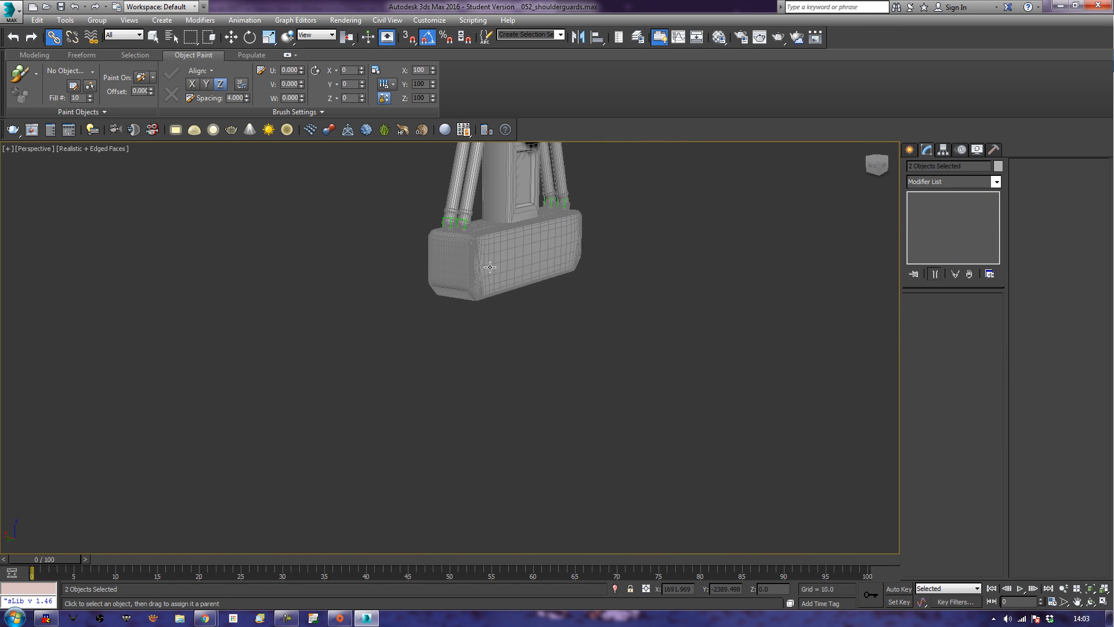
left_click(447, 228)
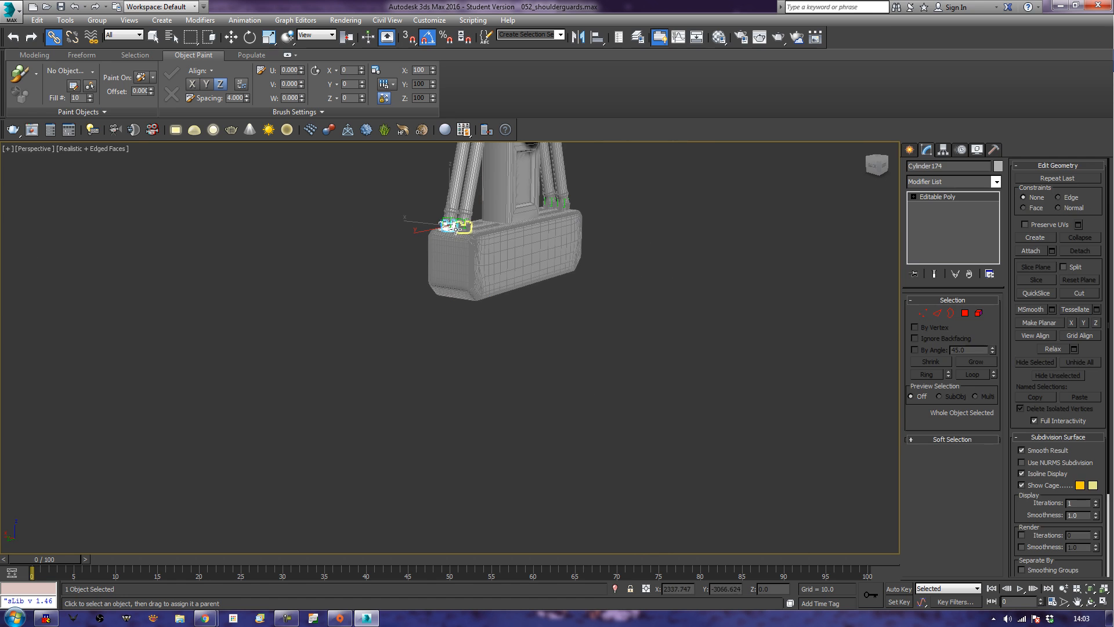
left_click(464, 227, "ctrl")
middle_click_drag(461, 227, 575, 290, "alt")
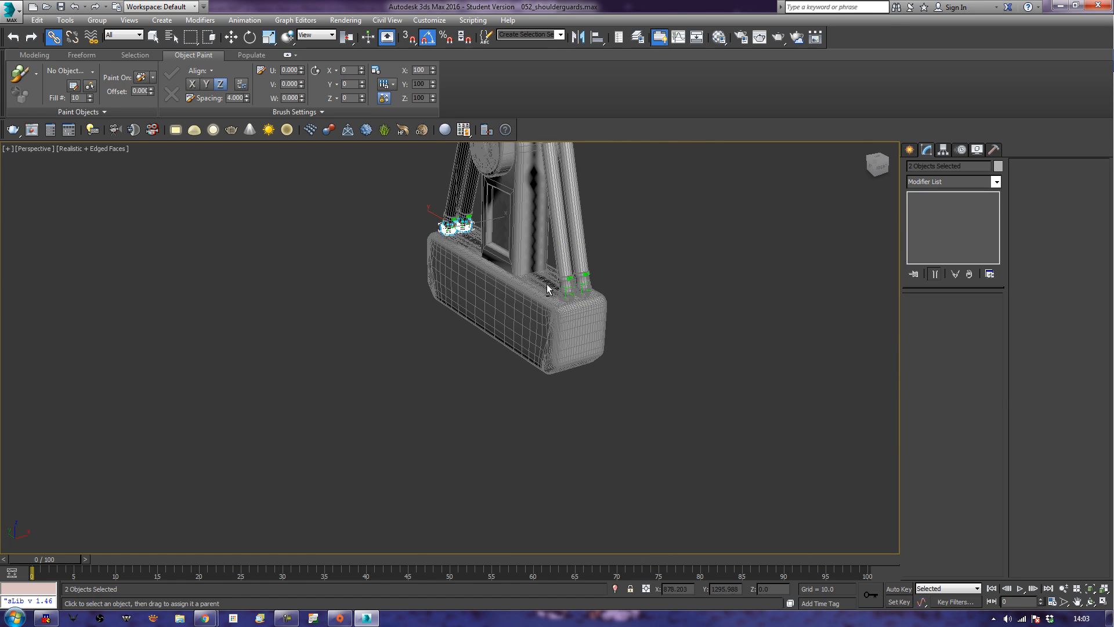
left_click(583, 288, "ctrl")
left_click(566, 294, "ctrl")
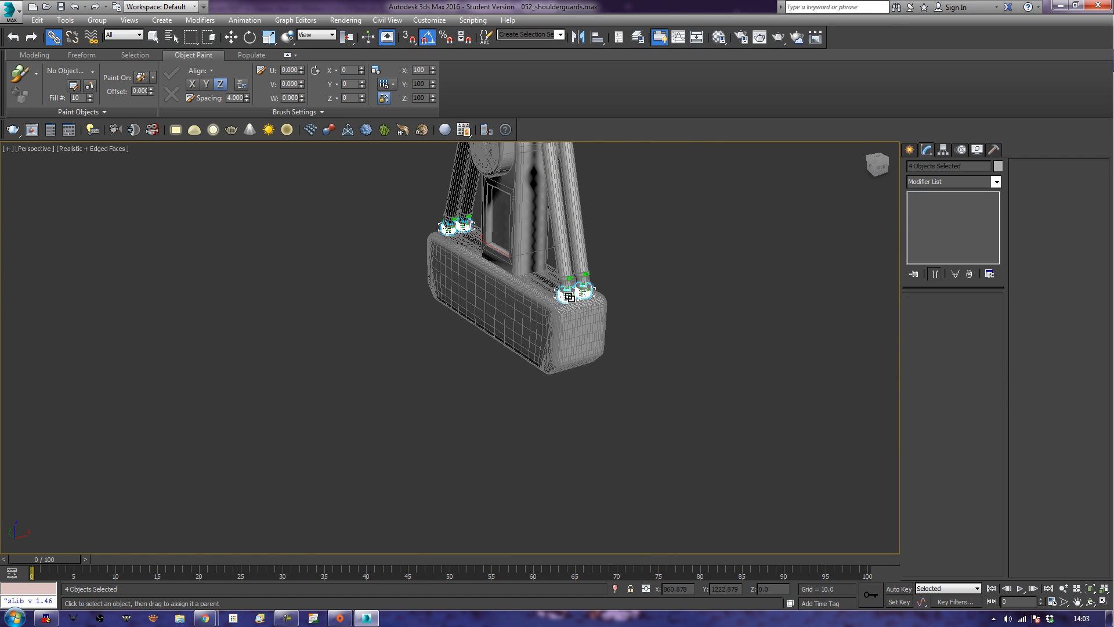
left_click_drag(561, 298, 551, 324)
Clear the selection and hide the edge overlay on the shaded model.
left_click(743, 308)
right_click(729, 300)
middle_click_drag(660, 194, 550, 317)
key("F4")
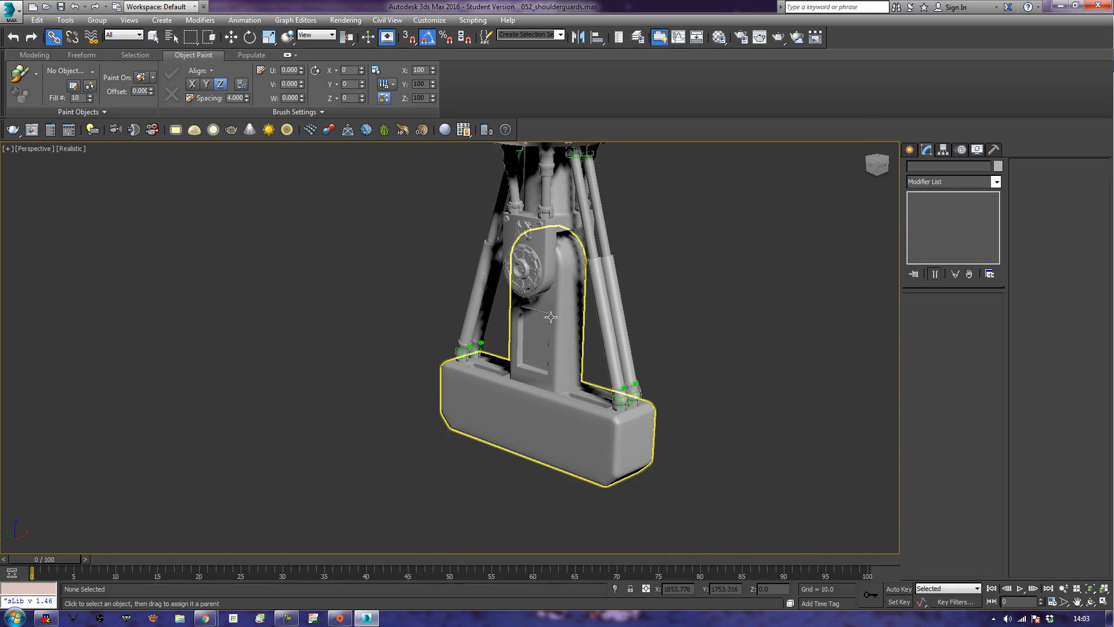
Try rotating the weapon mount about its hinge to test the linked pistons, and undo the rotation.
left_click(550, 316)
key("e")
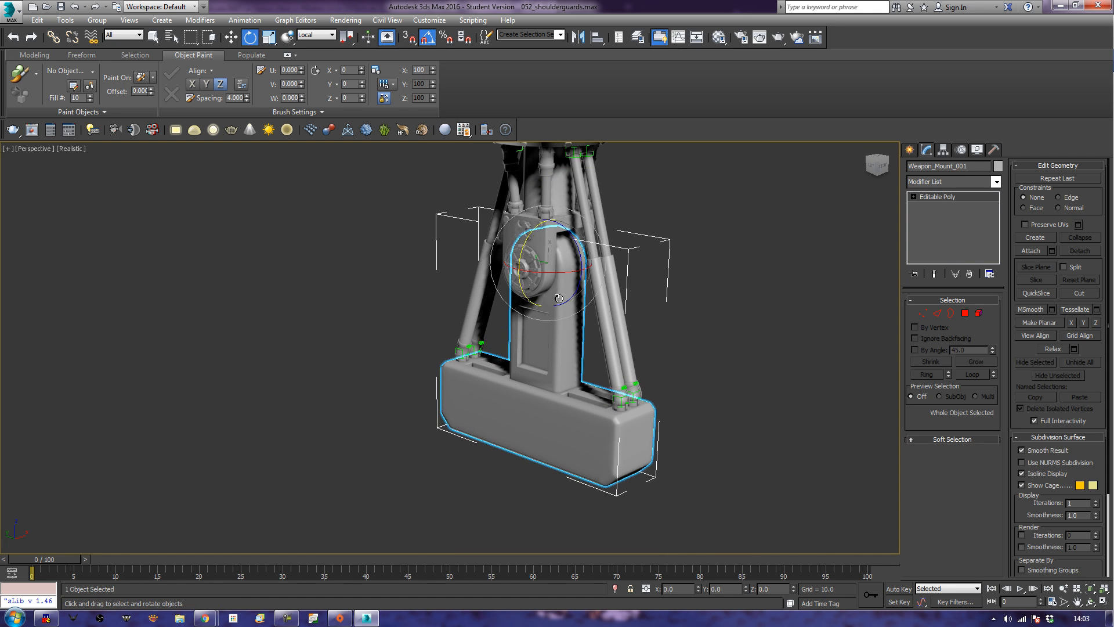
left_click_drag(578, 246, 560, 290)
middle_click_drag(538, 350, 579, 340, "alt")
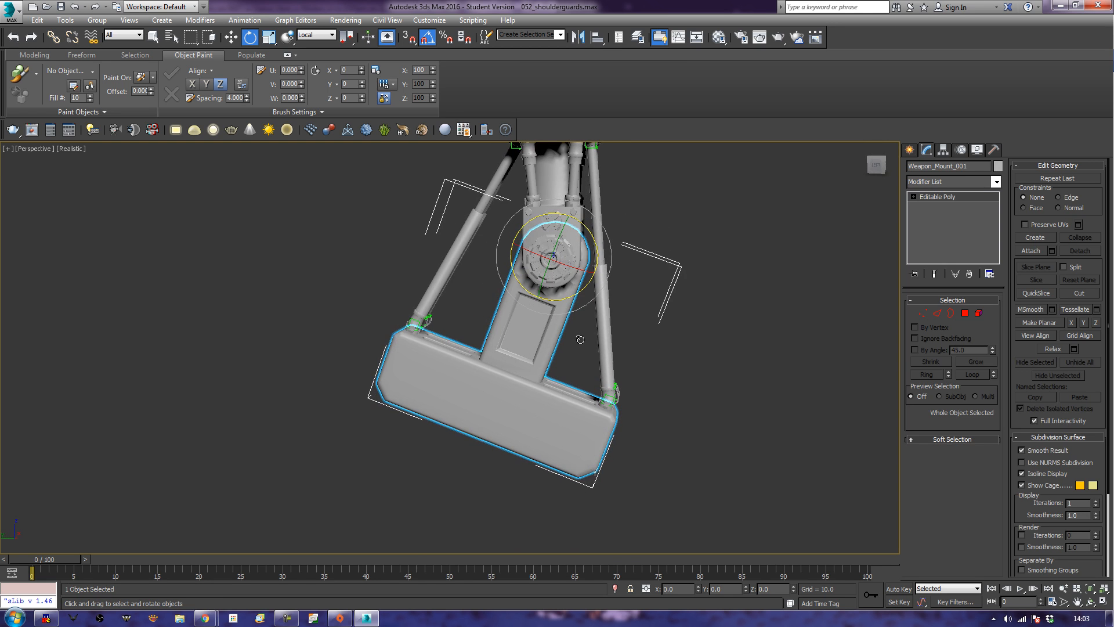
key("ctrl+z")
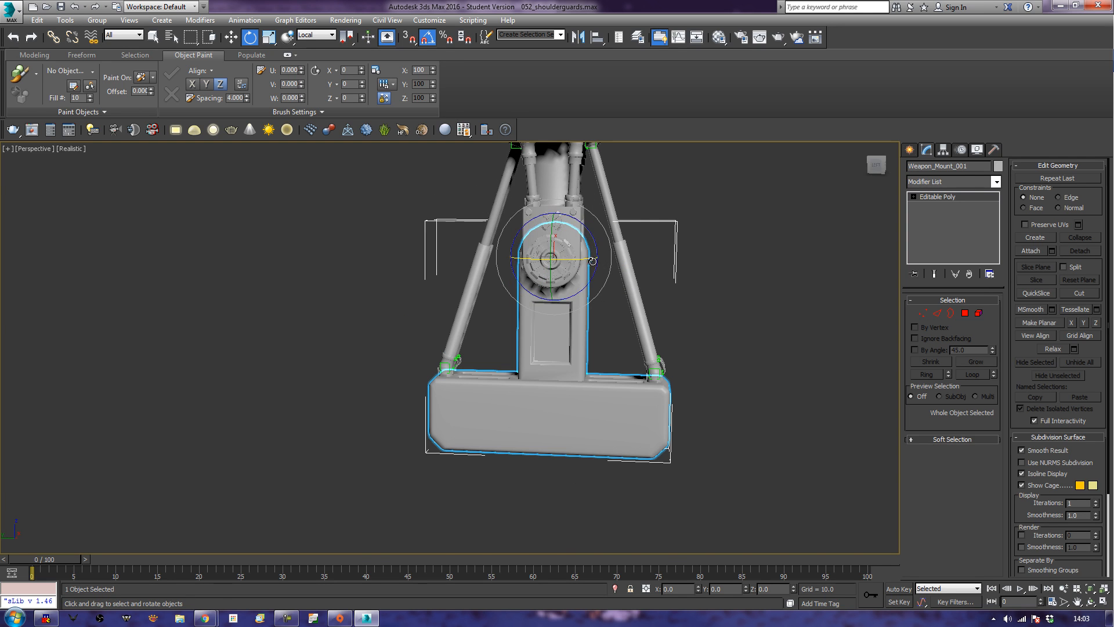
mouse_move(592, 243)
left_mouse_down()
mouse_move(598, 255)
mouse_move(597, 239)
left_mouse_up()
Unhide all objects in the scene and clear the selection.
middle_click_drag(637, 317, 422, 449, "alt")
scroll(668, 339, "down", 6)
scroll(666, 340, "up", 6)
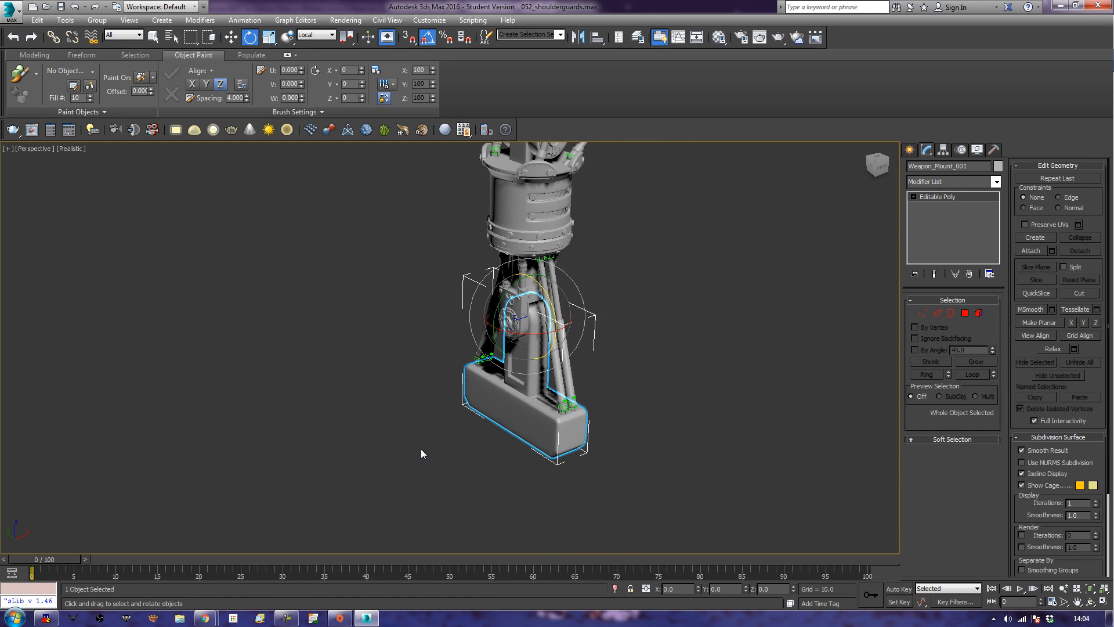
right_click(418, 431)
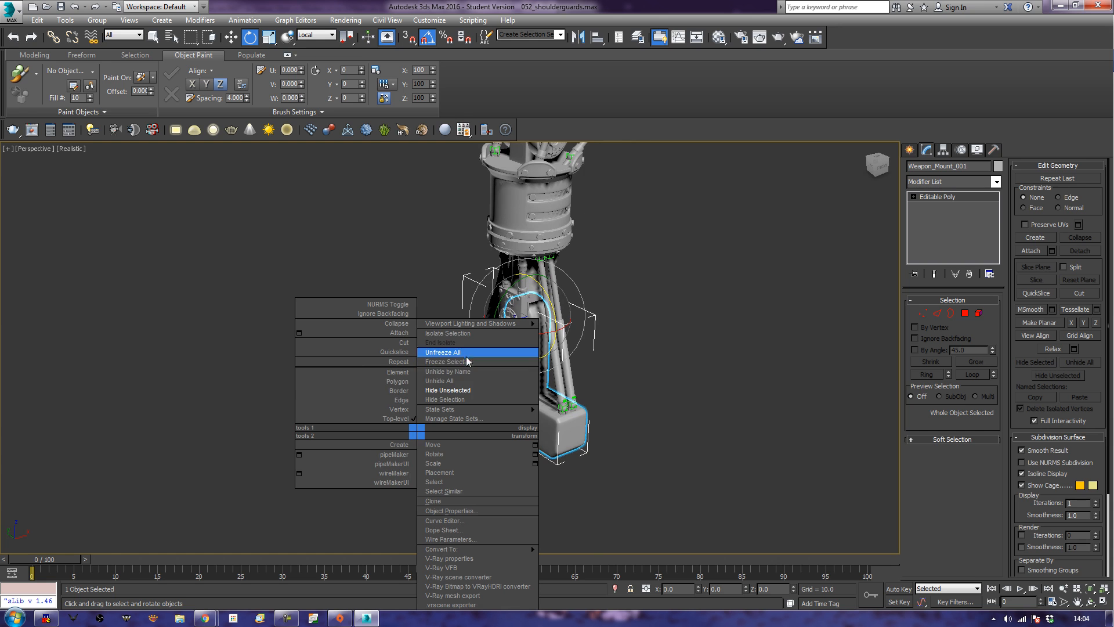
left_click(458, 380)
left_click(286, 416)
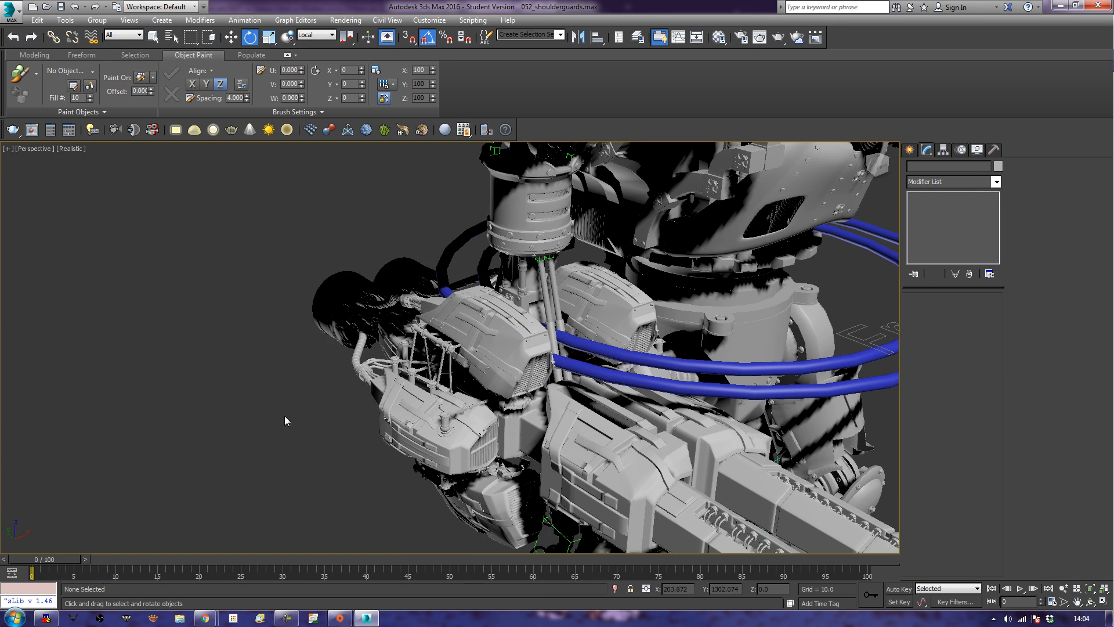
Link the weapon body to the weapon mount as its parent.
middle_click_drag(301, 420, 347, 395, "alt")
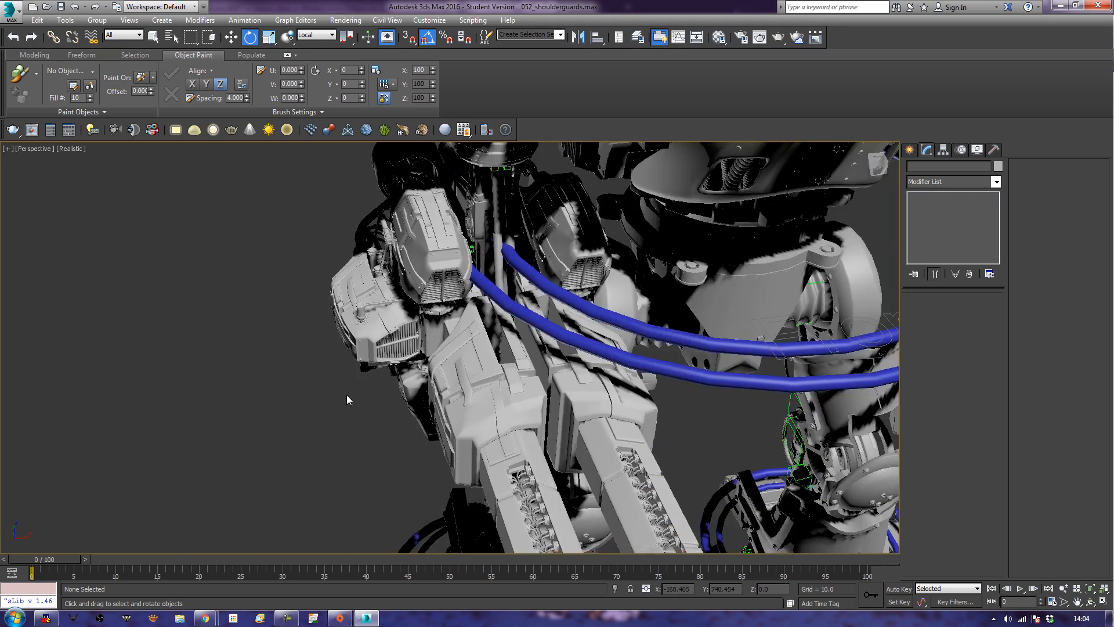
middle_click_drag(454, 366, 474, 320, "alt")
left_click(463, 346)
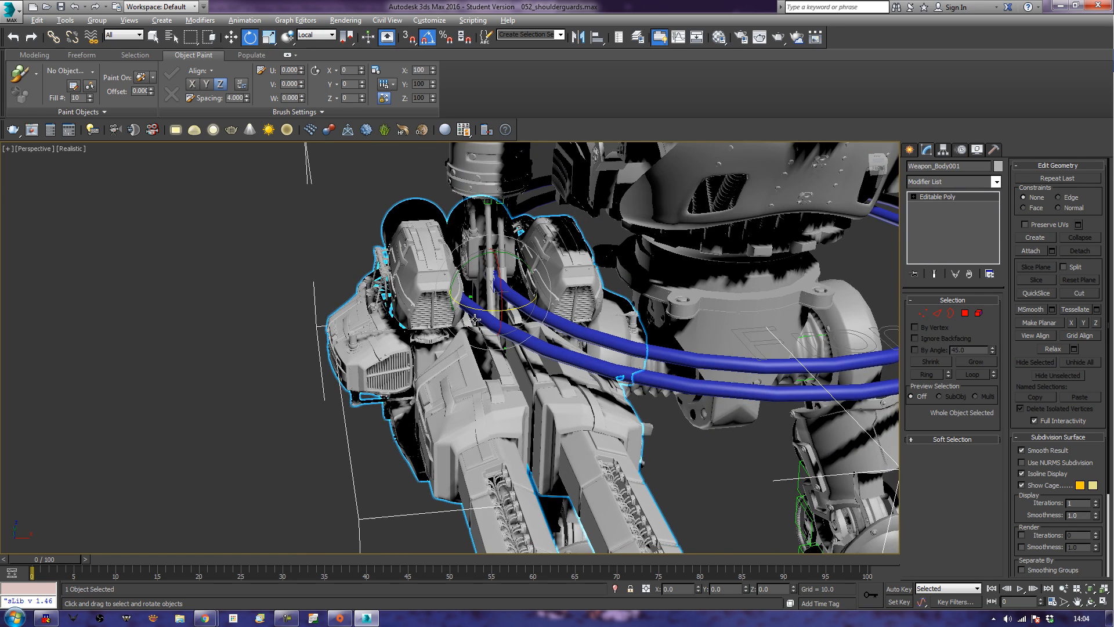
left_click(53, 40)
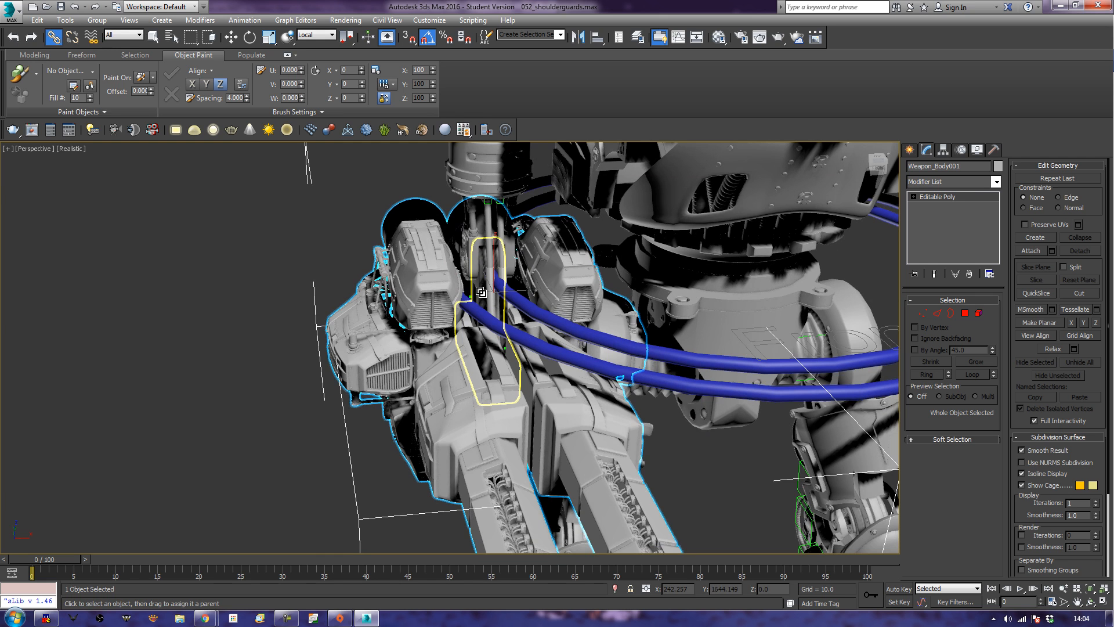
right_click(212, 433)
left_click(231, 399)
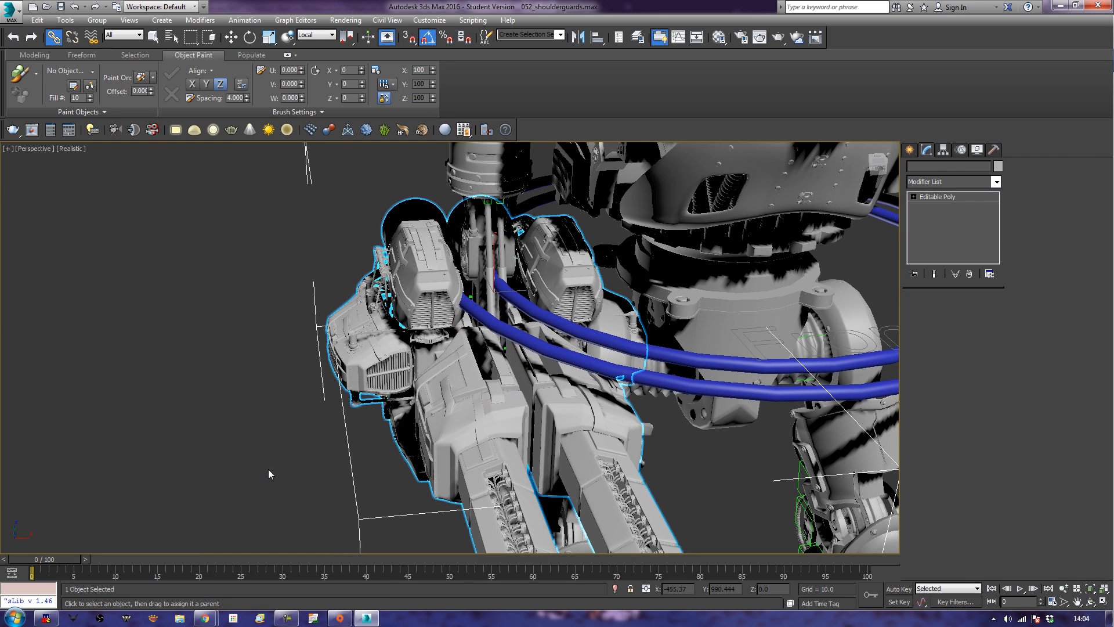
Try rotating the shoulder joint of the weapon-carrying arm to test whether the linked parts follow.
scroll(268, 469, "down", 8)
middle_click_drag(244, 479, 264, 455, "alt")
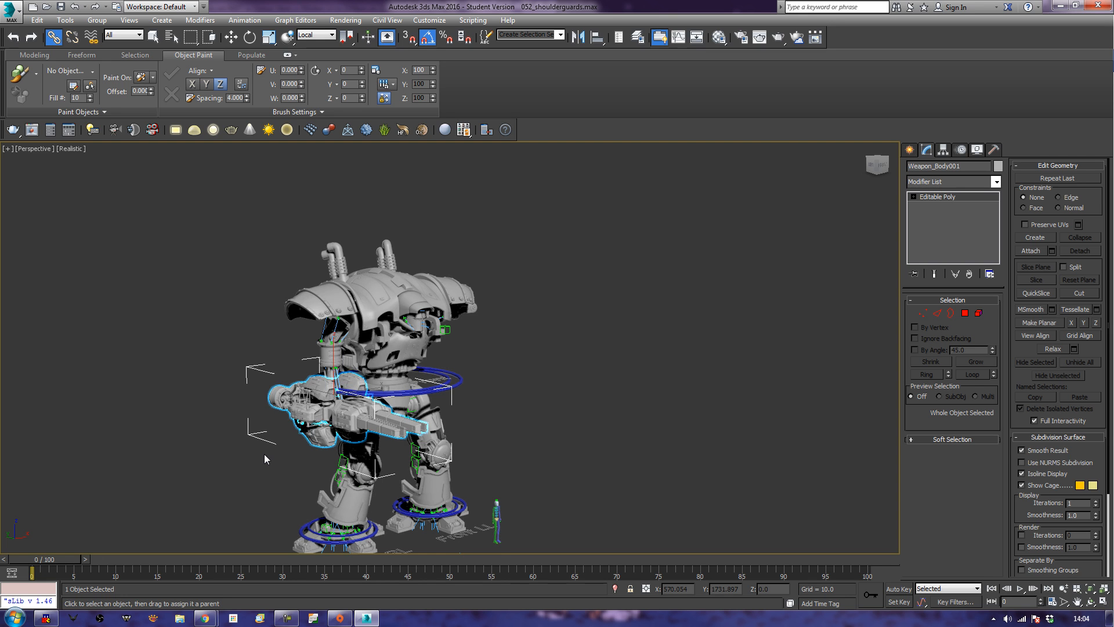
middle_click_drag(392, 407, 419, 369)
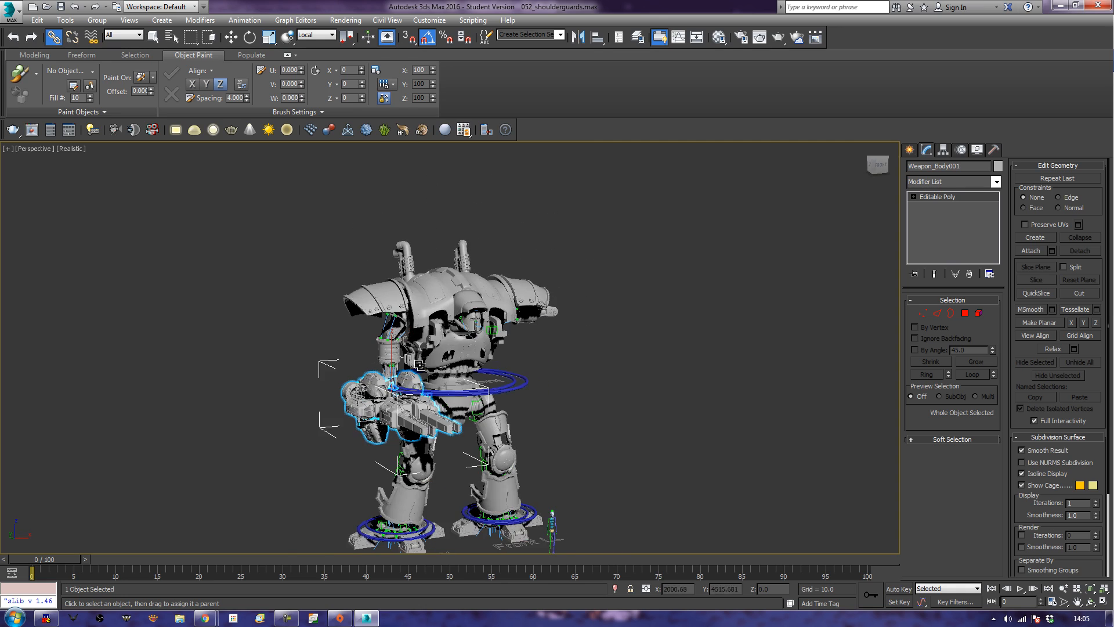
scroll(419, 369, "up", 10)
left_click(404, 274)
middle_click_drag(404, 274, 405, 307, "alt")
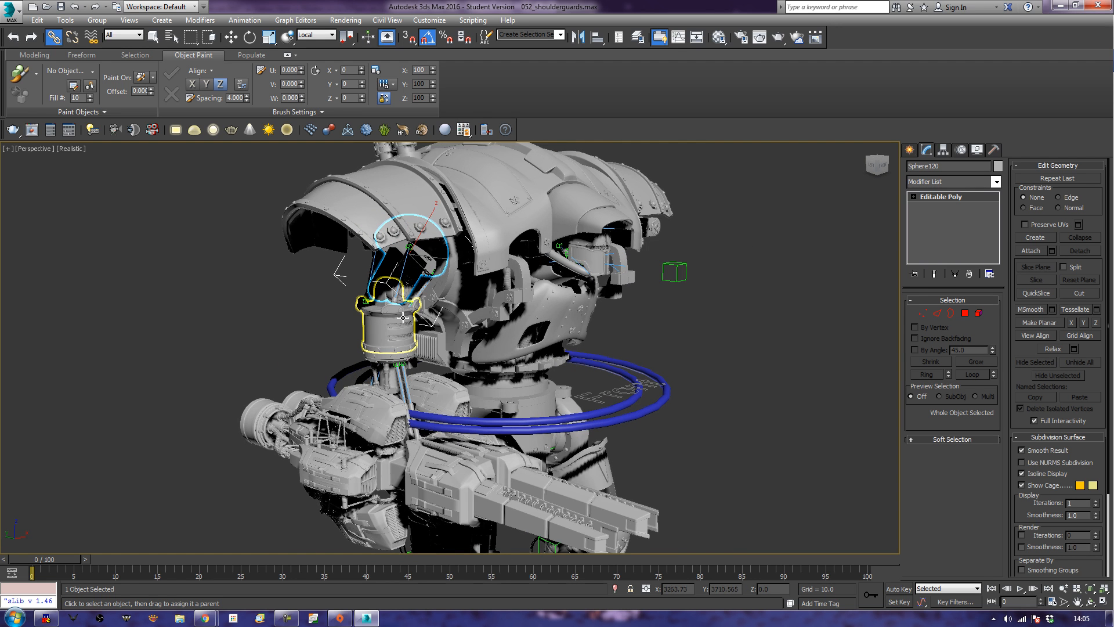
key("e")
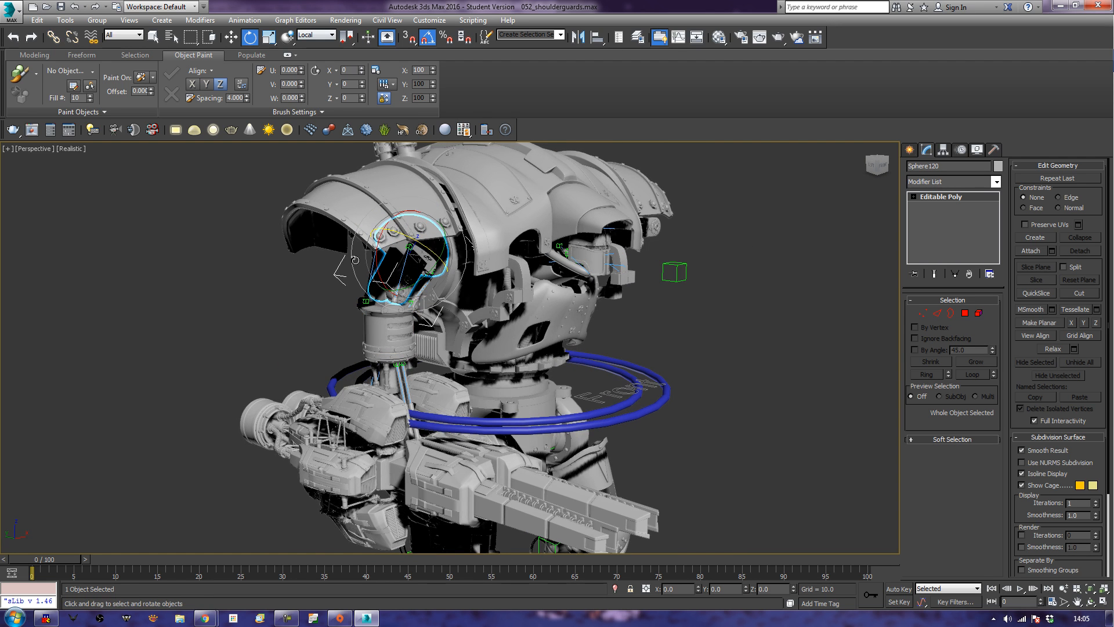
mouse_move(385, 251)
left_mouse_down()
mouse_move(374, 251)
mouse_move(384, 250)
left_mouse_up()
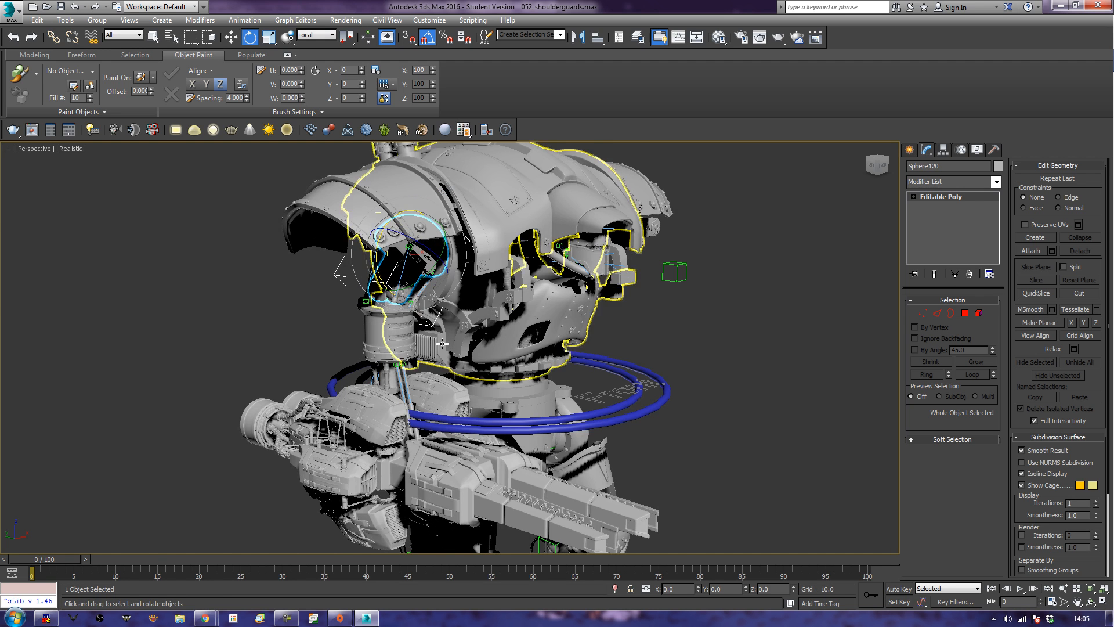
middle_click_drag(384, 250, 418, 277, "alt")
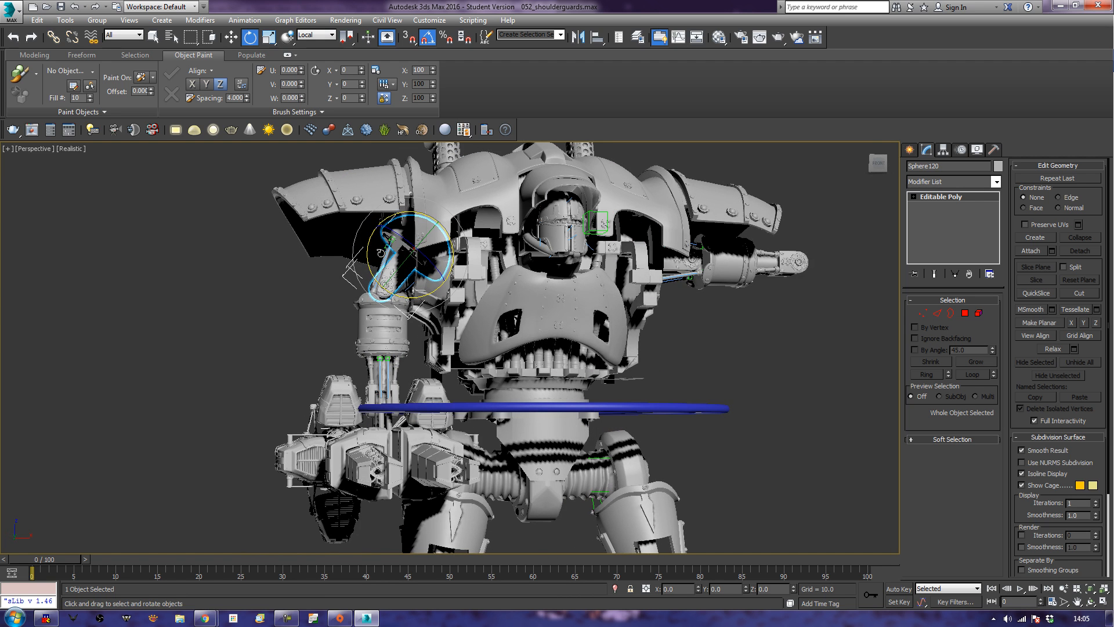
mouse_move(366, 262)
left_mouse_down()
mouse_move(368, 251)
mouse_move(369, 277)
left_mouse_up()
middle_click_drag(369, 305, 395, 329, "alt")
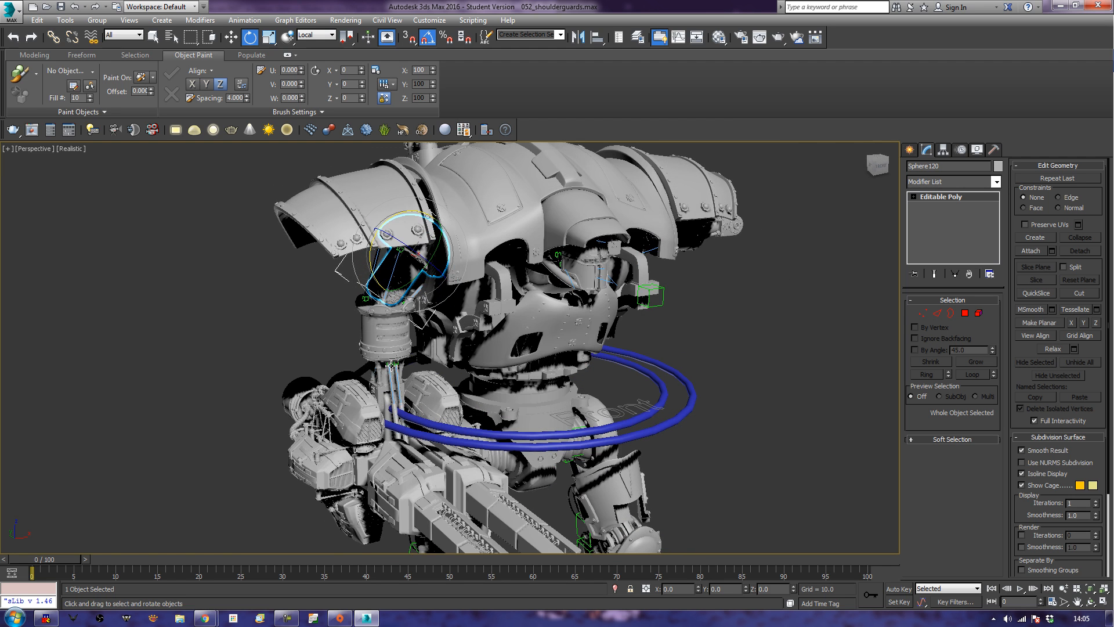
Link Weapon_Mount_001 to the hinge arm above it as its parent.
left_click(389, 406)
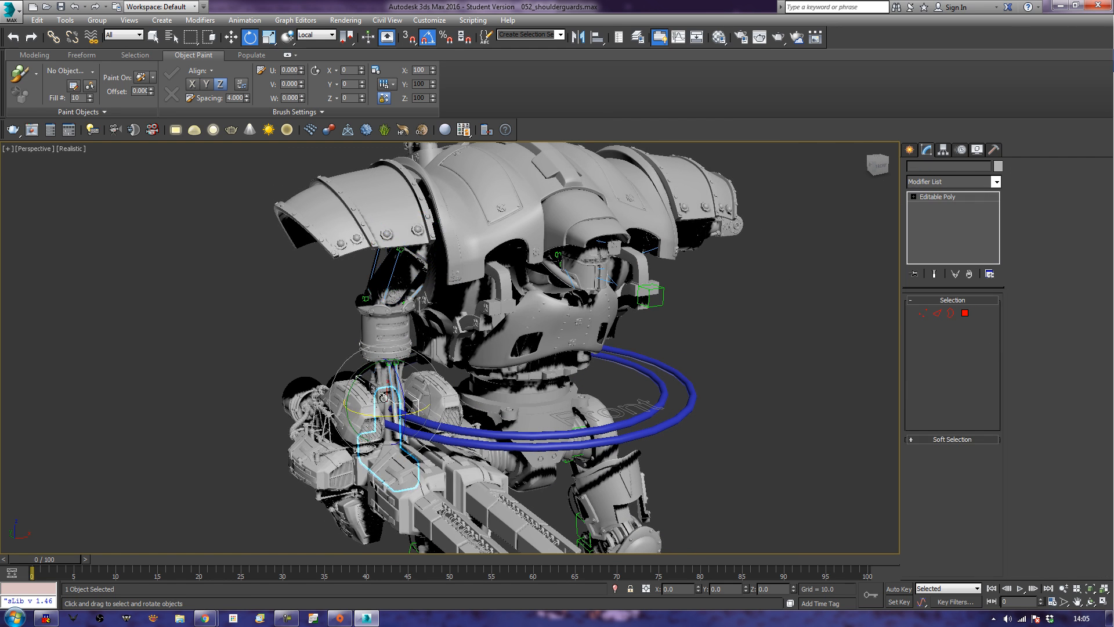
left_click(53, 36)
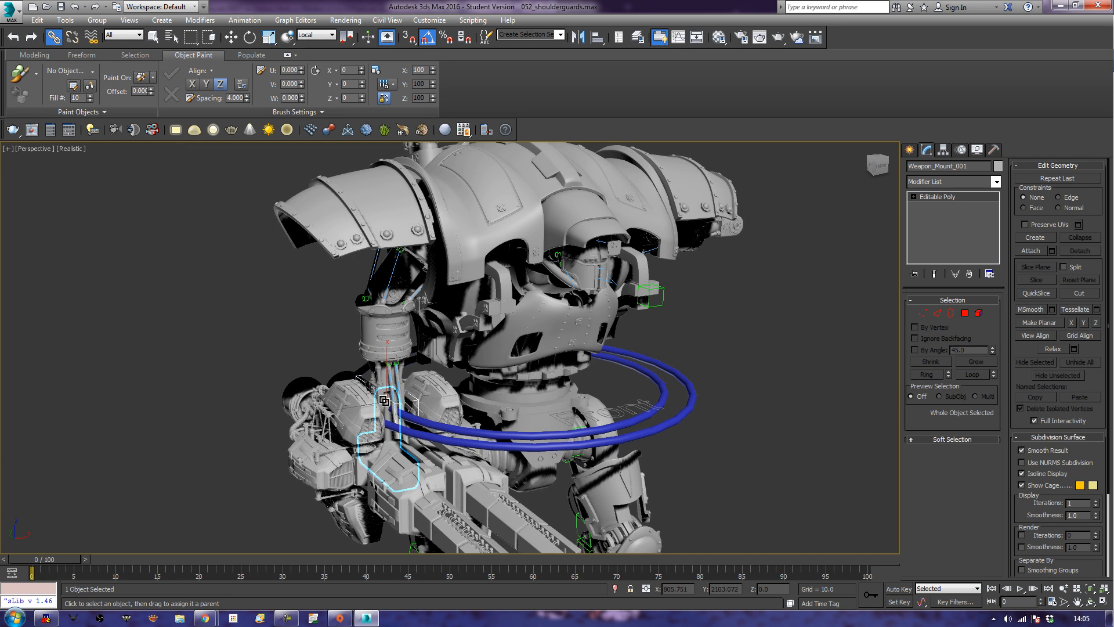
left_click_drag(384, 400, 385, 378)
key("e")
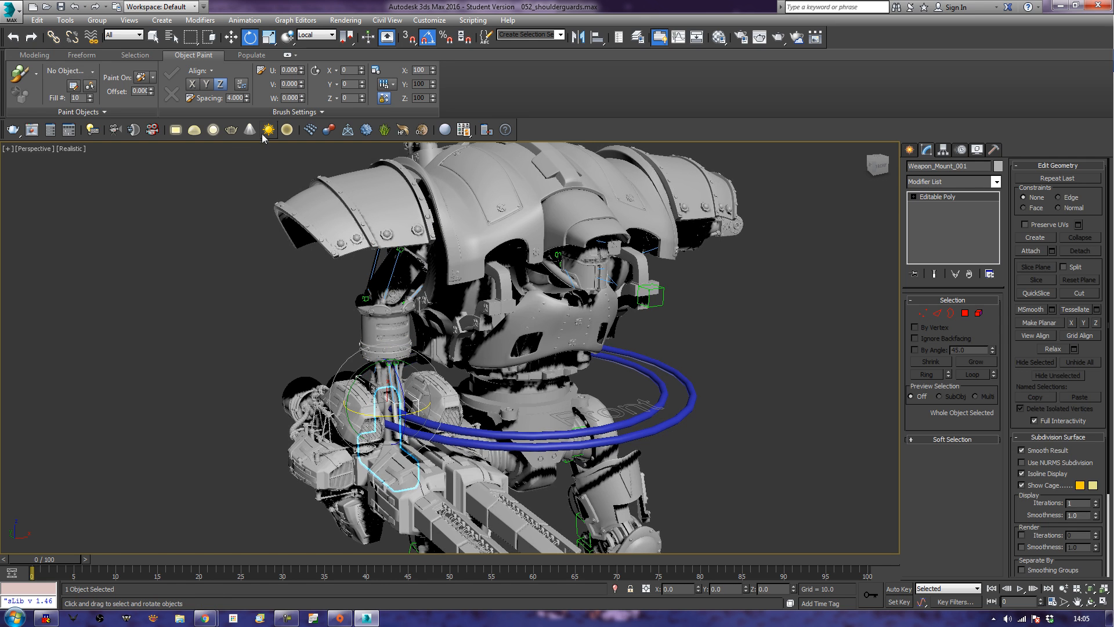
Rotate the shoulder joint to swing the weapon arm outward, and select the hinge arm with all its linked children.
left_click(404, 256)
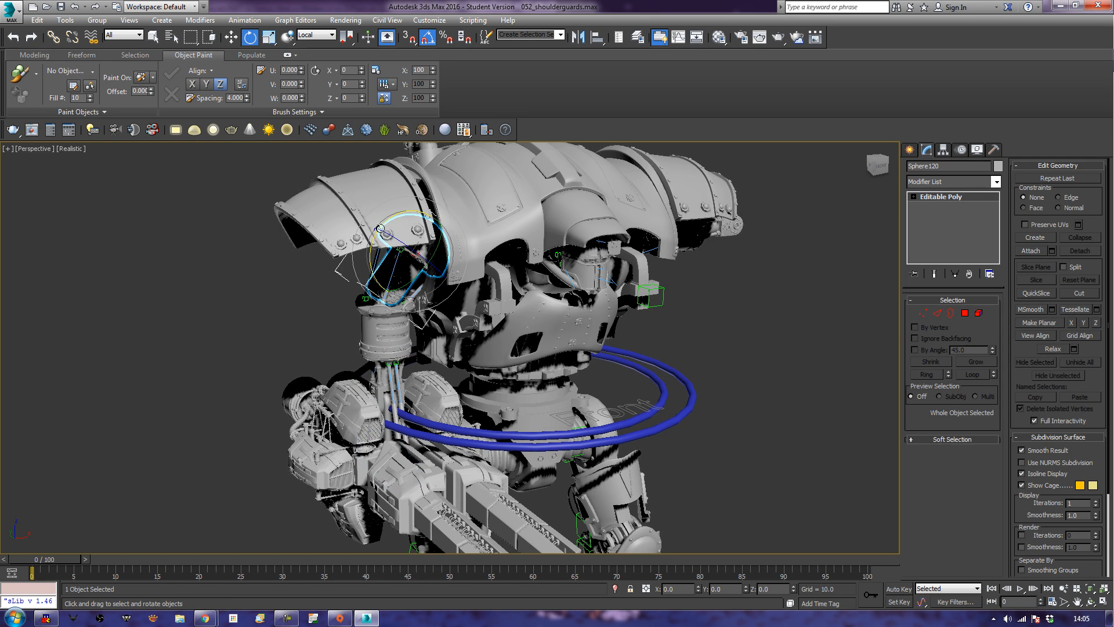
left_click_drag(383, 227, 395, 221)
middle_click_drag(563, 464, 520, 427, "alt")
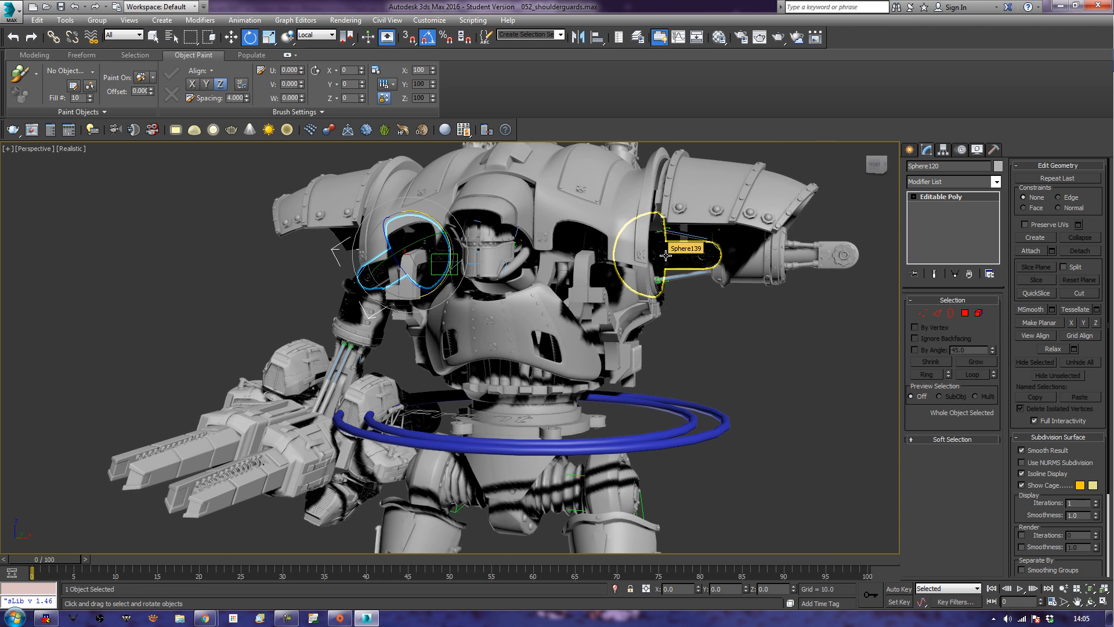
double_click(347, 362)
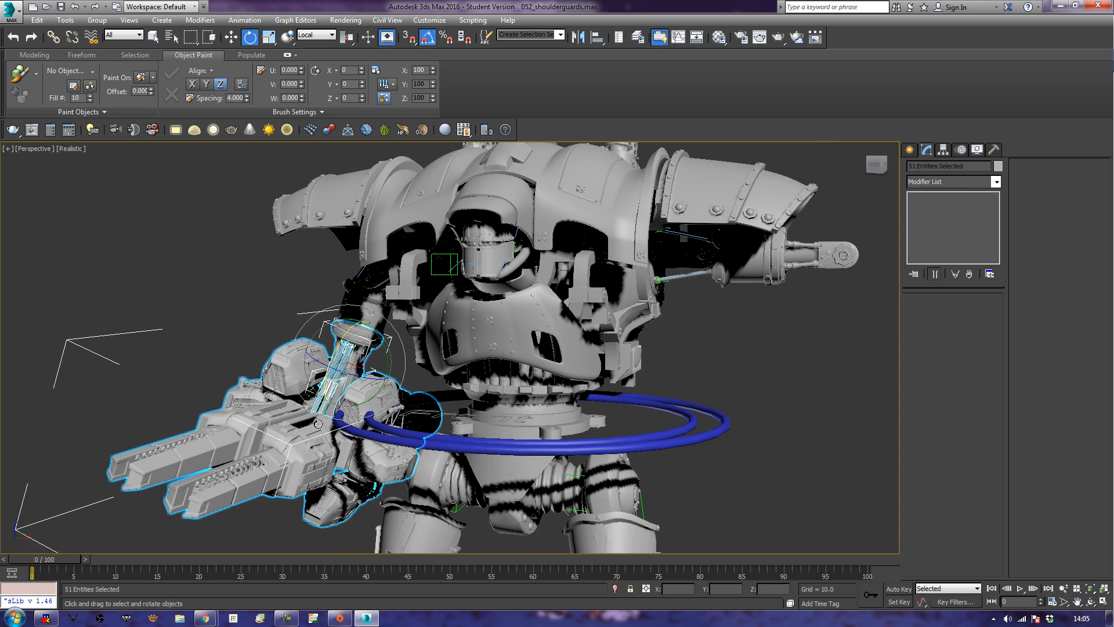
Delete the old hinge arm without a weapon from the end of the robot's opposite arm.
middle_click_drag(331, 425, 564, 355, "alt")
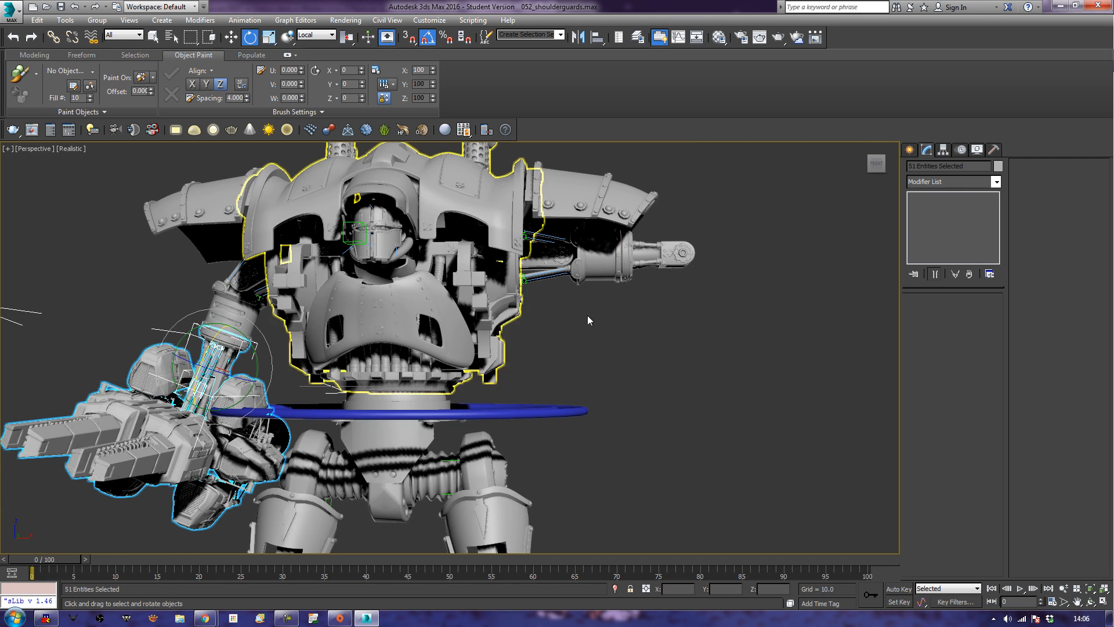
left_click(677, 254)
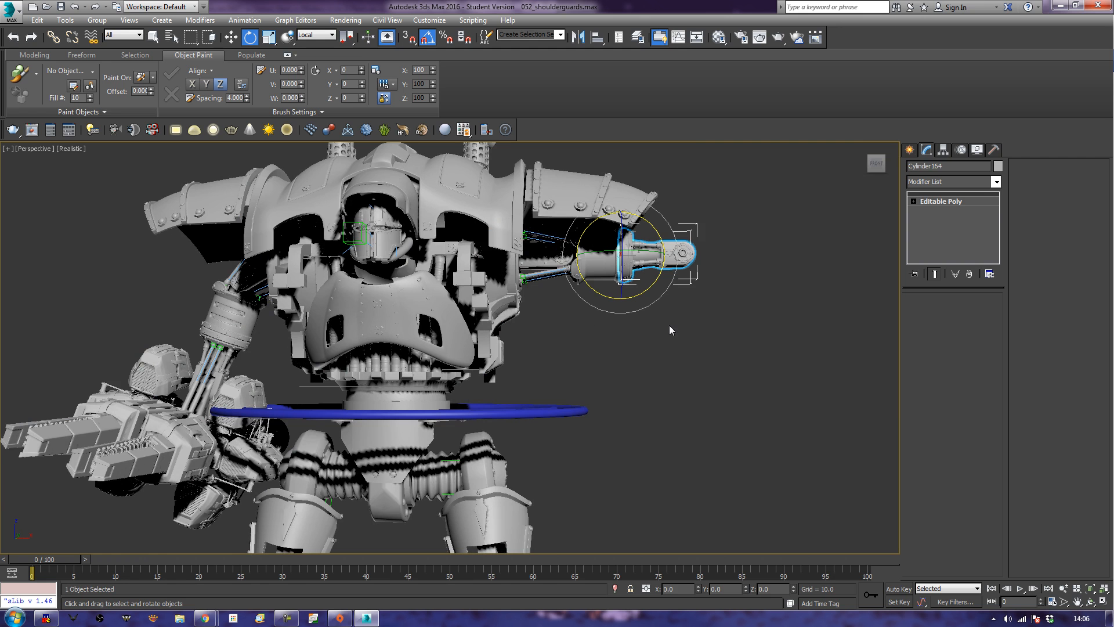
key("Delete")
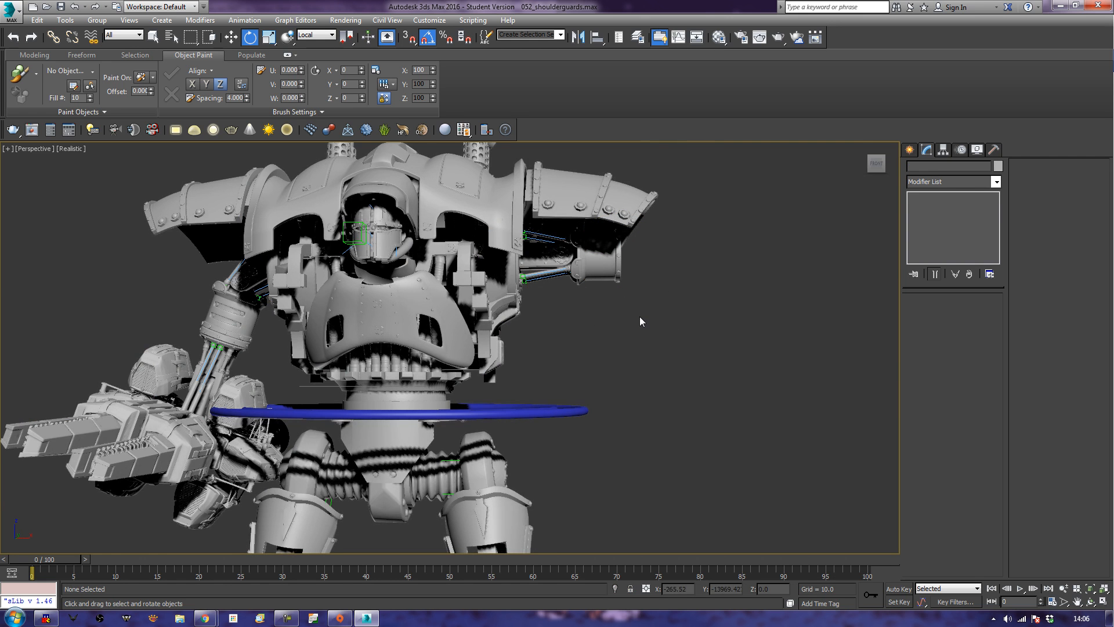
In the front view, select the hinge arm with its whole weapon hierarchy and copy it horizontally to the robot's other side.
key("f")
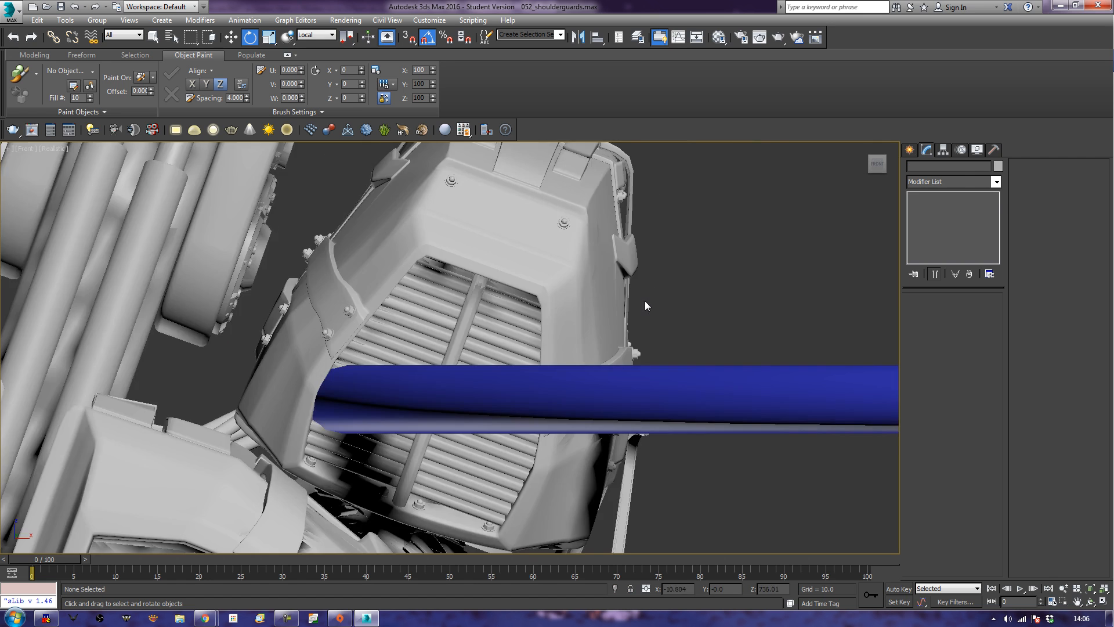
key("z")
middle_click_drag(176, 355, 138, 416)
scroll(212, 404, "up", 3)
middle_click_drag(272, 400, 69, 399)
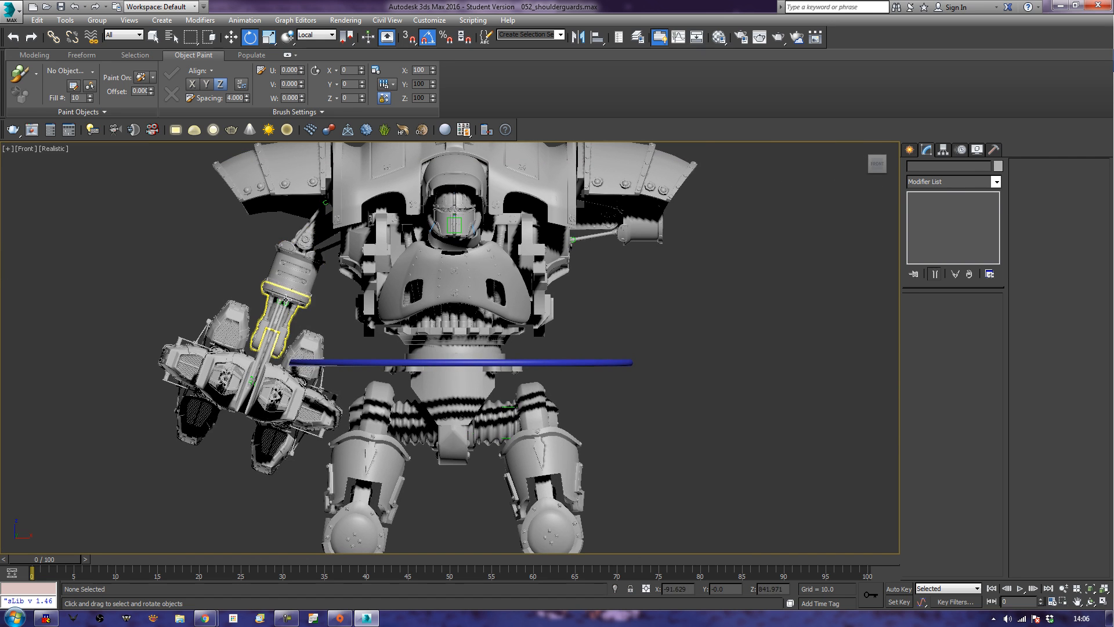
left_click(286, 299)
key("Page_Down")
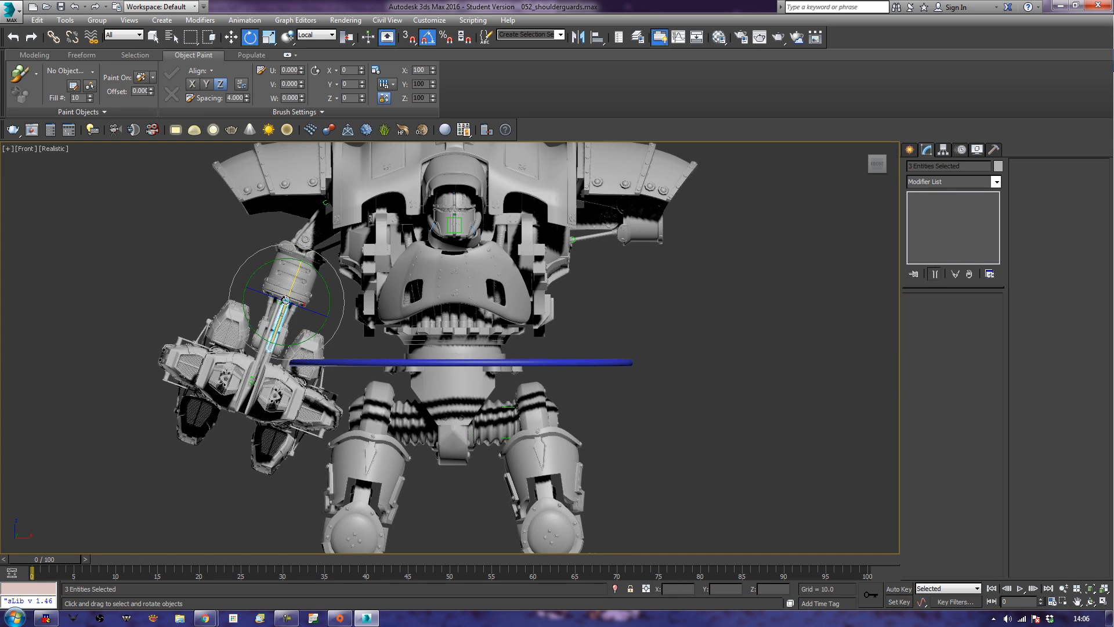
double_click(287, 293)
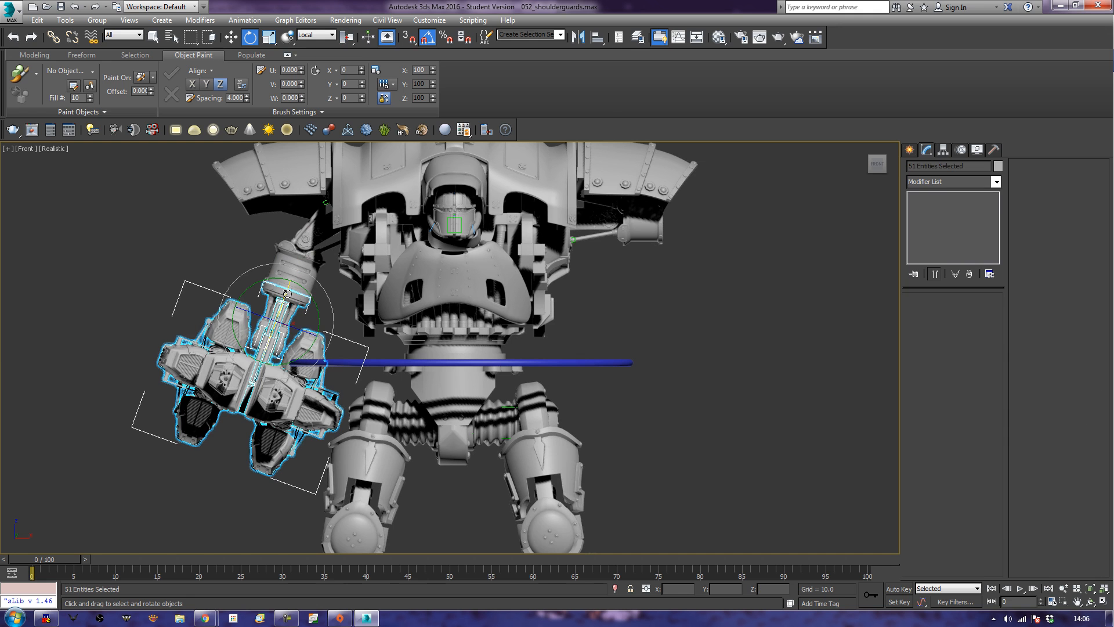
key("w")
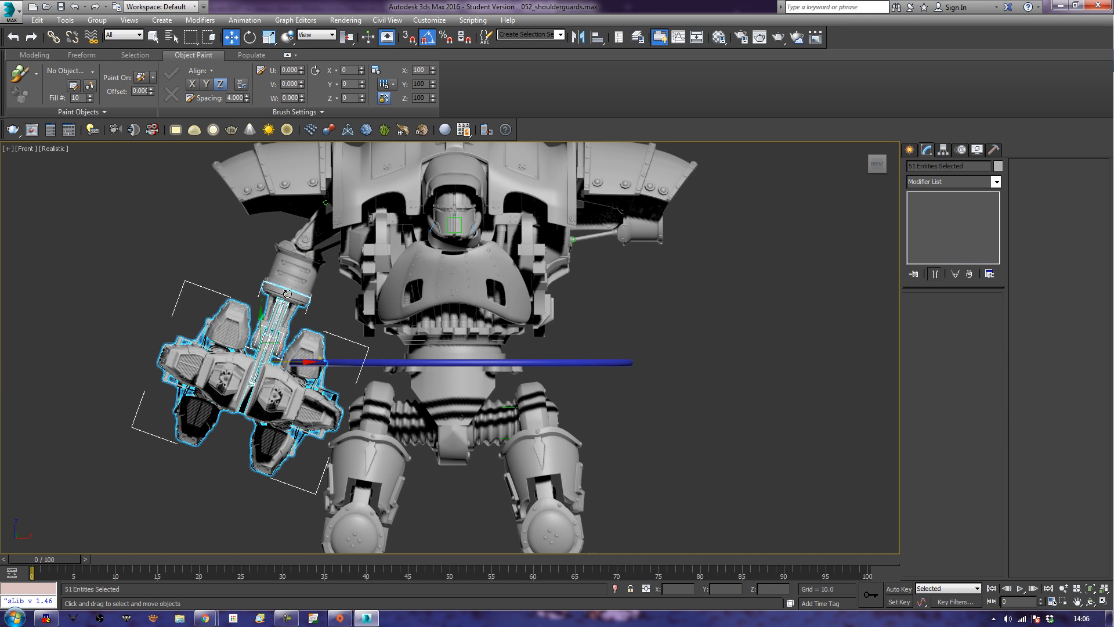
left_click_drag(303, 363, 777, 377, "shift")
left_click(557, 360)
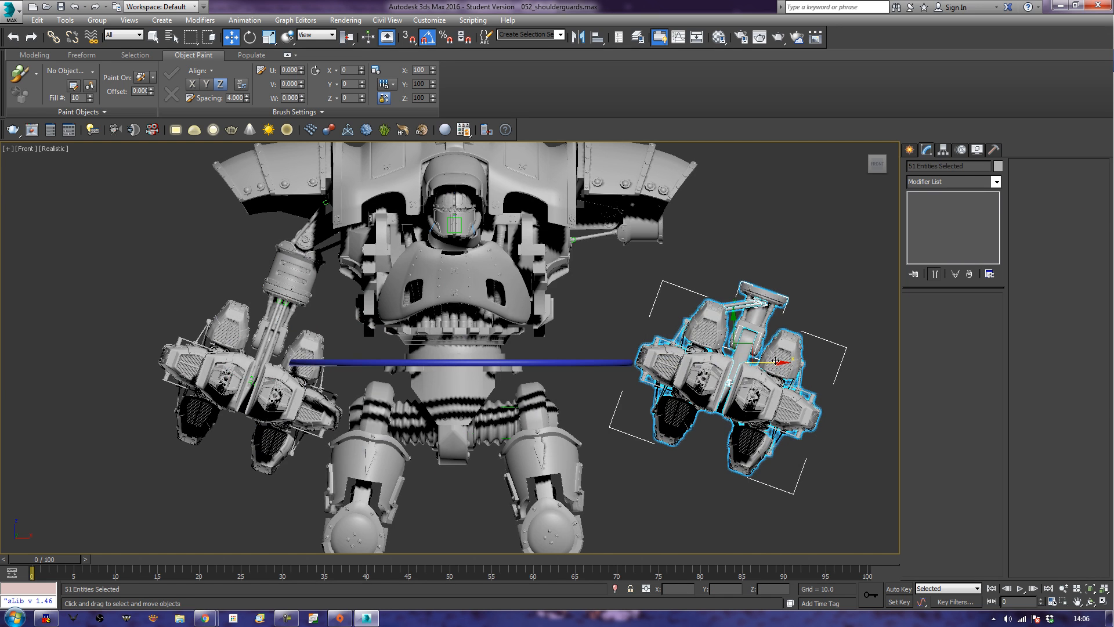
left_click_drag(775, 359, 794, 359)
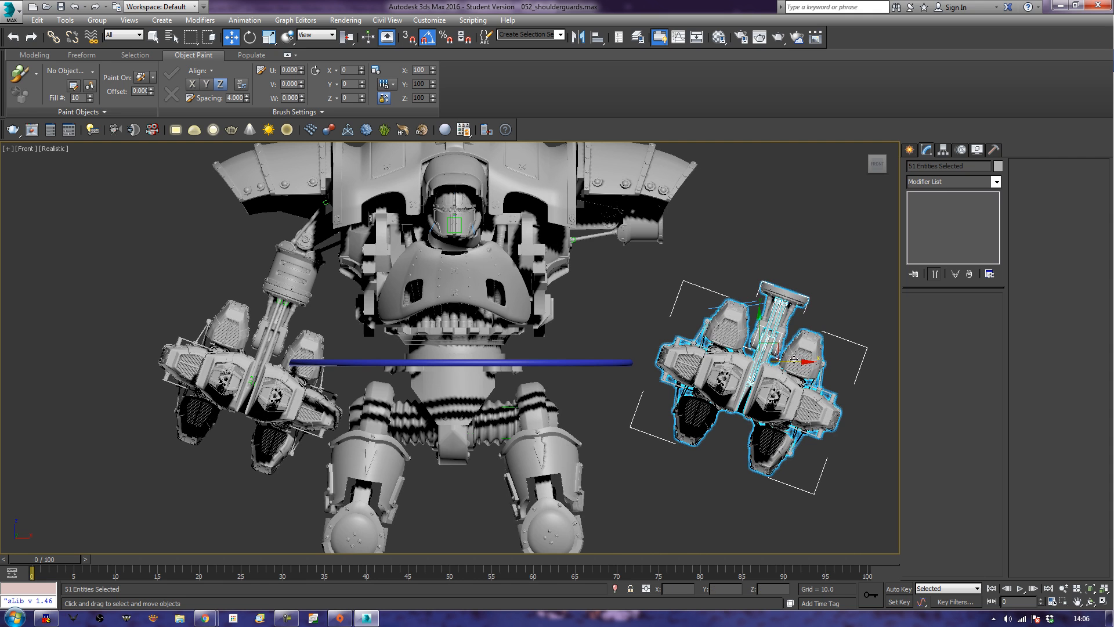
Tilt the copied weapon assembly outward, and lower the robot's empty arm by rotating its shoulder joint.
left_click(789, 298)
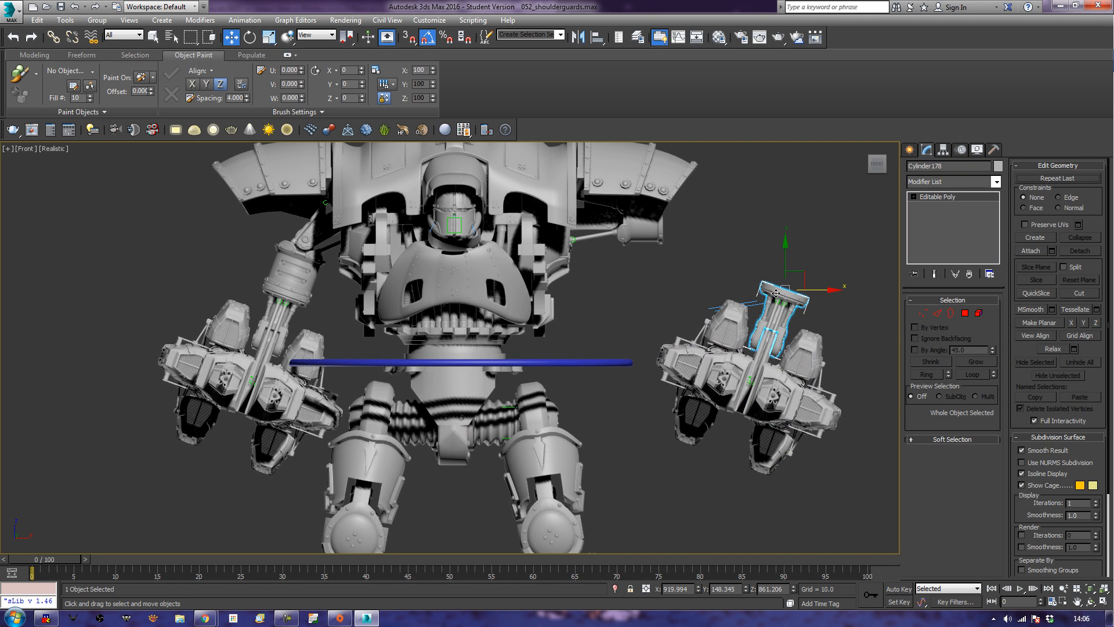
key("e")
left_click_drag(745, 262, 691, 254)
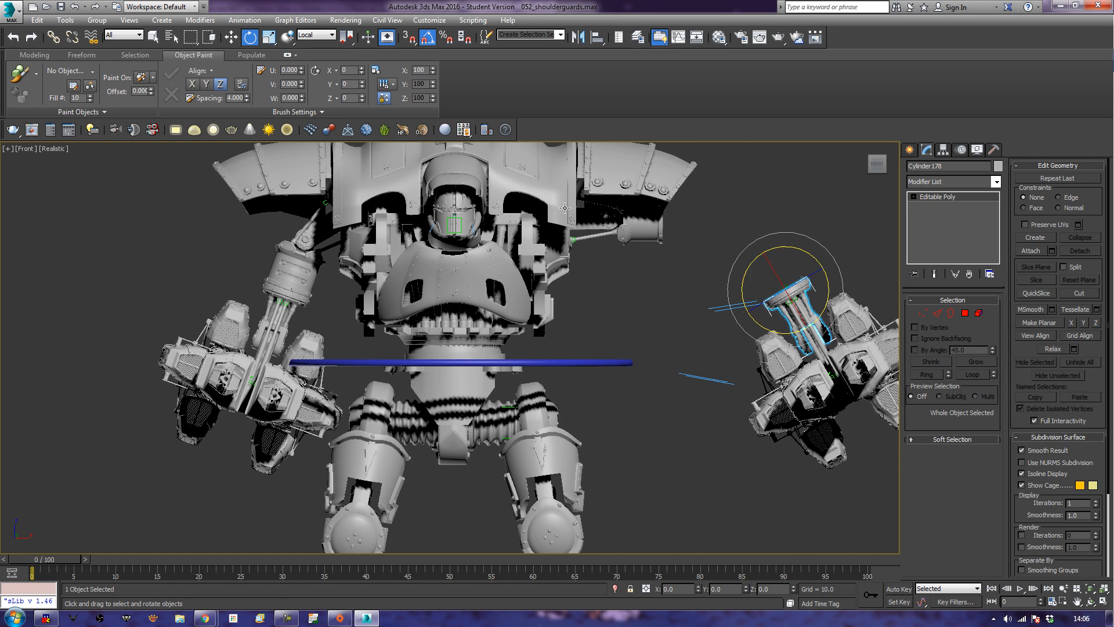
left_click(586, 222)
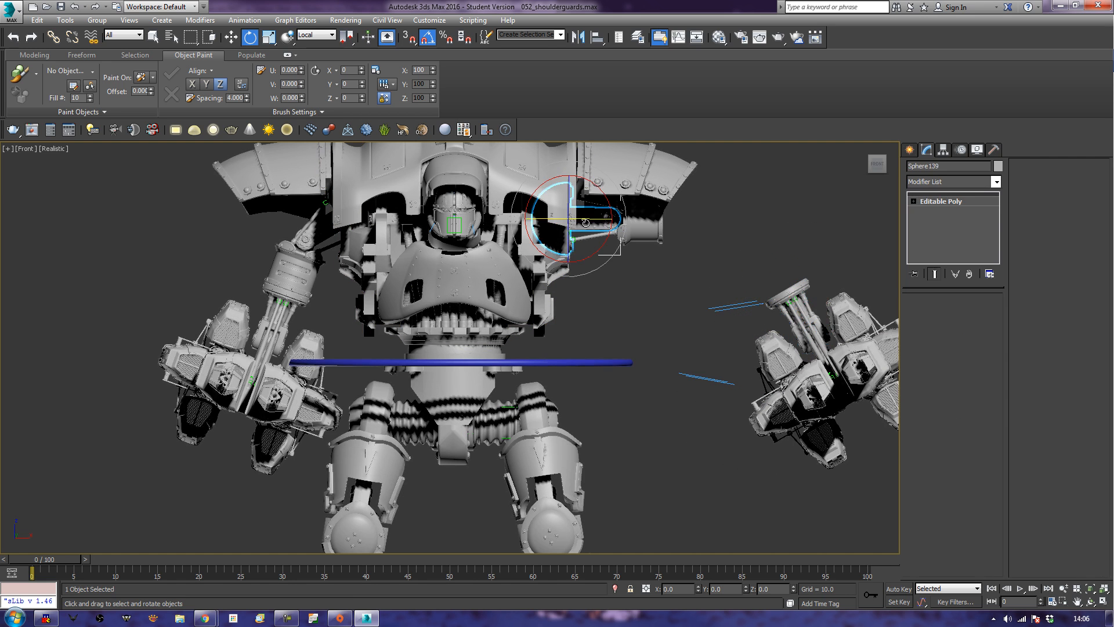
mouse_move(610, 197)
left_mouse_down()
mouse_move(632, 212)
mouse_move(619, 209)
left_mouse_up()
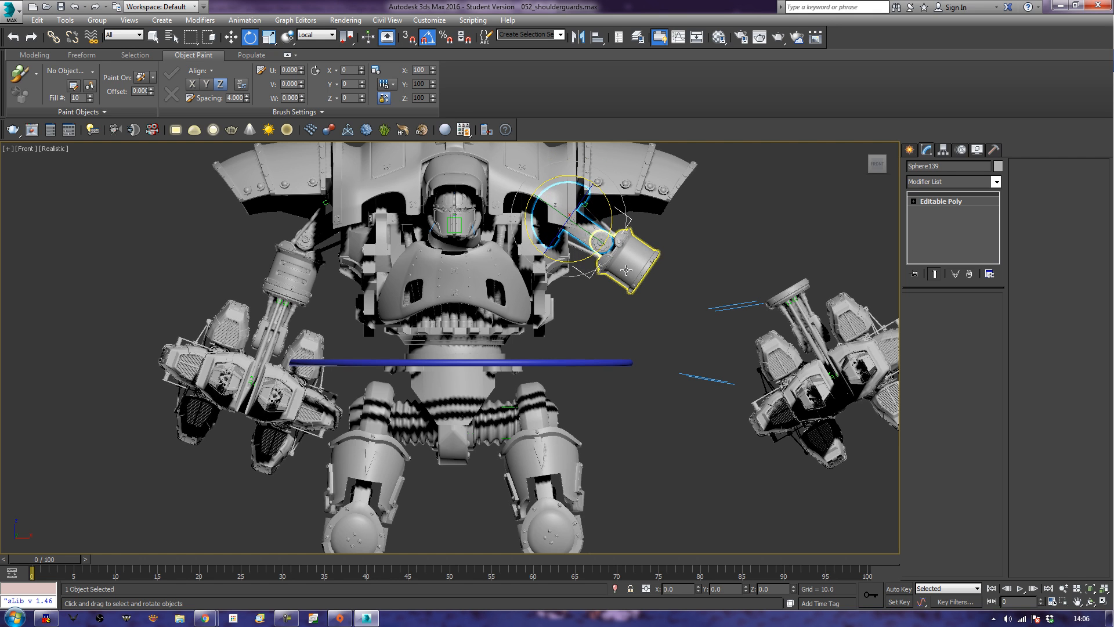
Move and rotate the copied weapon assembly so its flange sits flush against the end of the empty arm's cylinder.
left_click(790, 292)
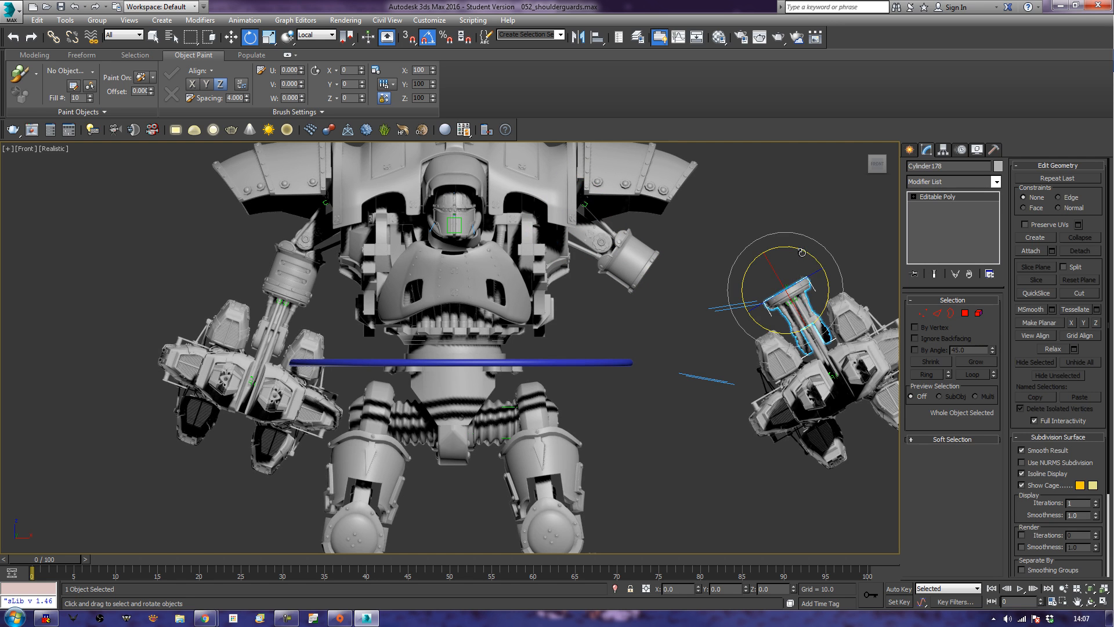
left_click_drag(801, 252, 663, 269)
key("w")
key("z")
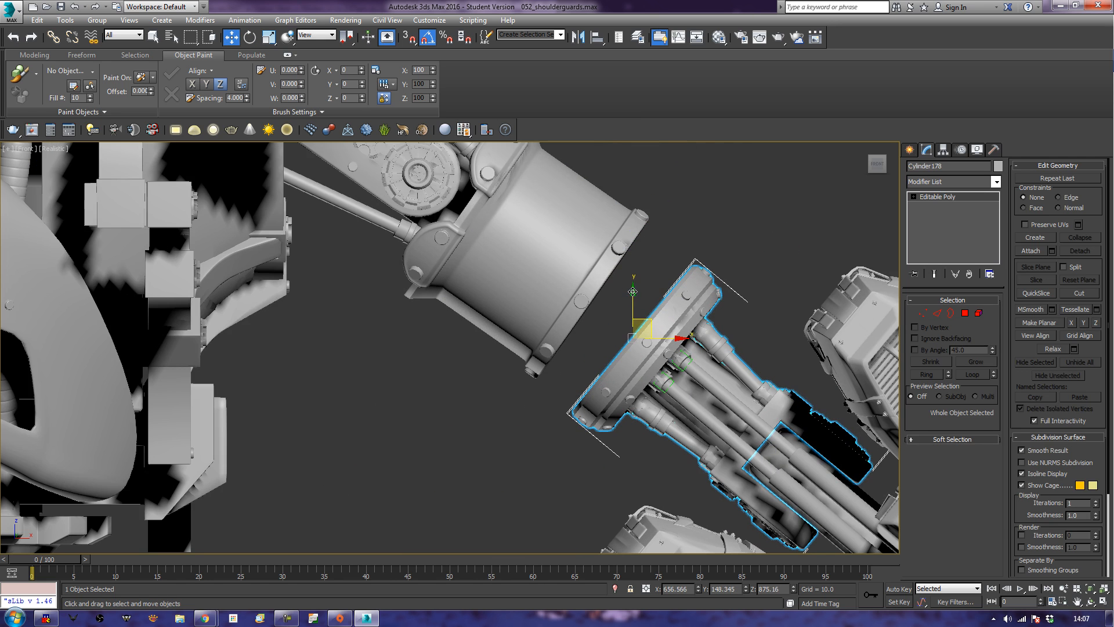
key("e")
mouse_move(657, 302)
left_mouse_down()
mouse_move(638, 313)
mouse_move(612, 285)
left_mouse_up()
key("w")
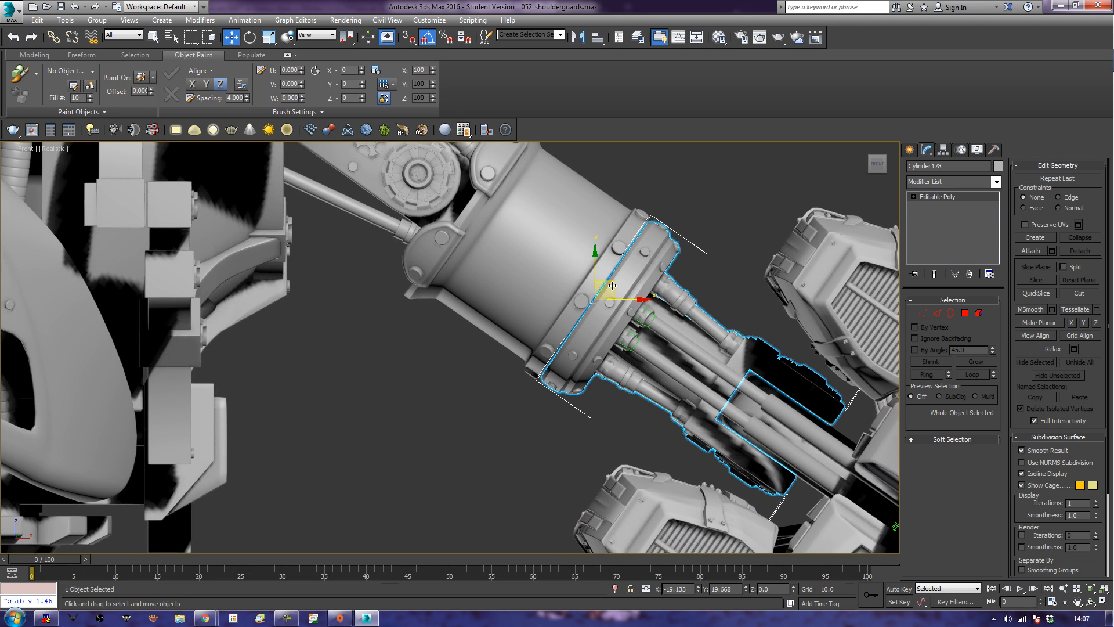
Link the copied hinge arm to the arm cylinder it is attached to as its parent.
left_click(502, 413)
left_click(606, 316)
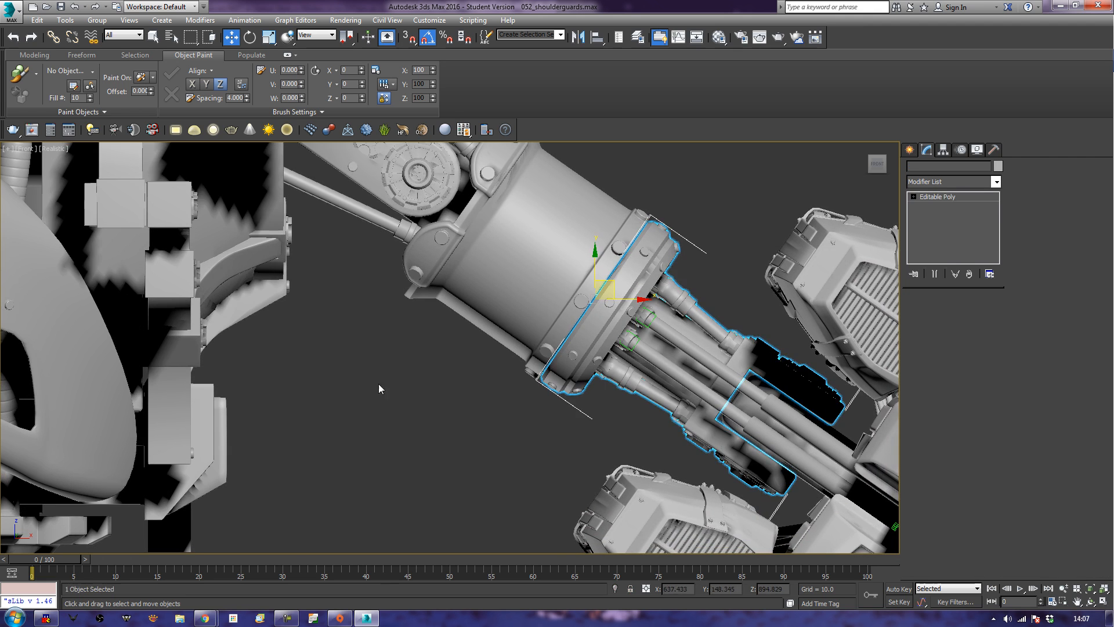
left_click(53, 37)
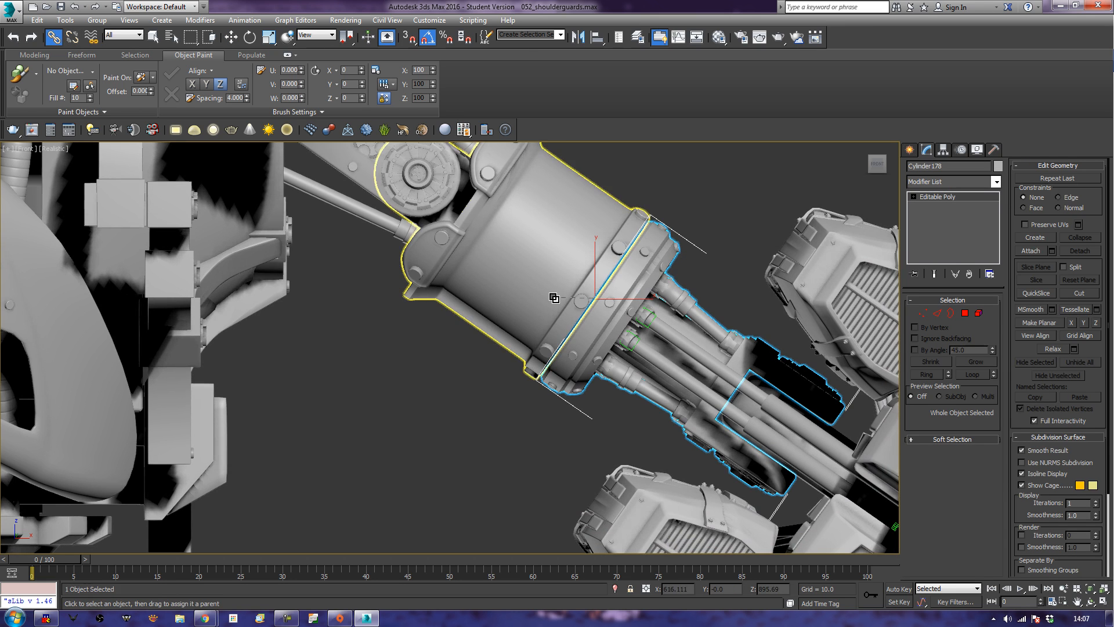
left_click(442, 421)
Examine the attached weapon copy from the front and in the perspective view.
scroll(441, 419, "down", 5)
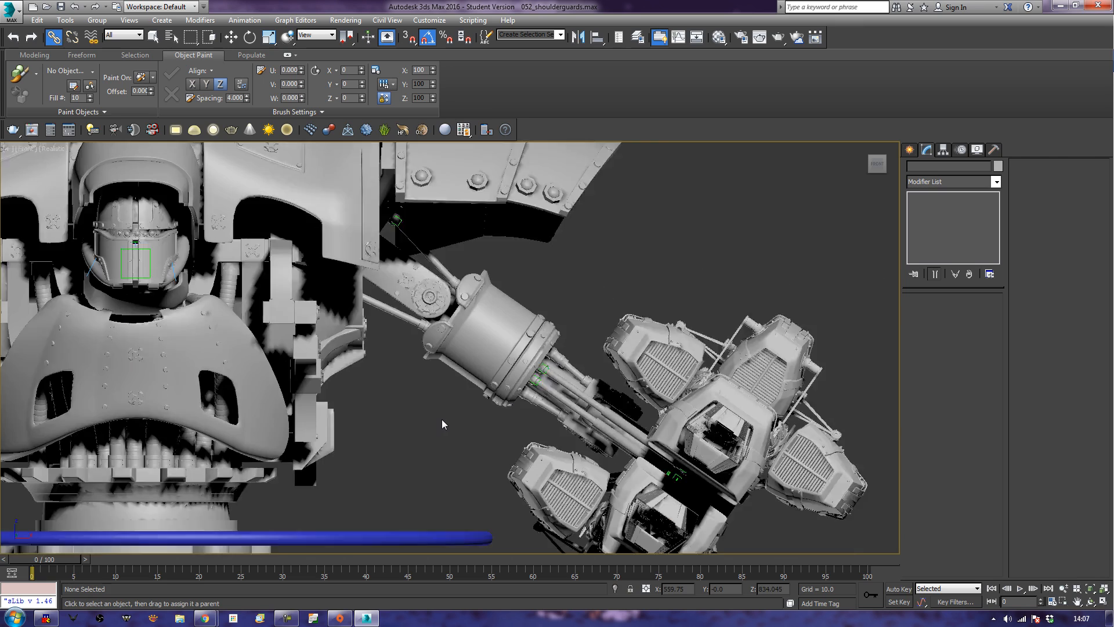
middle_click_drag(441, 419, 585, 346)
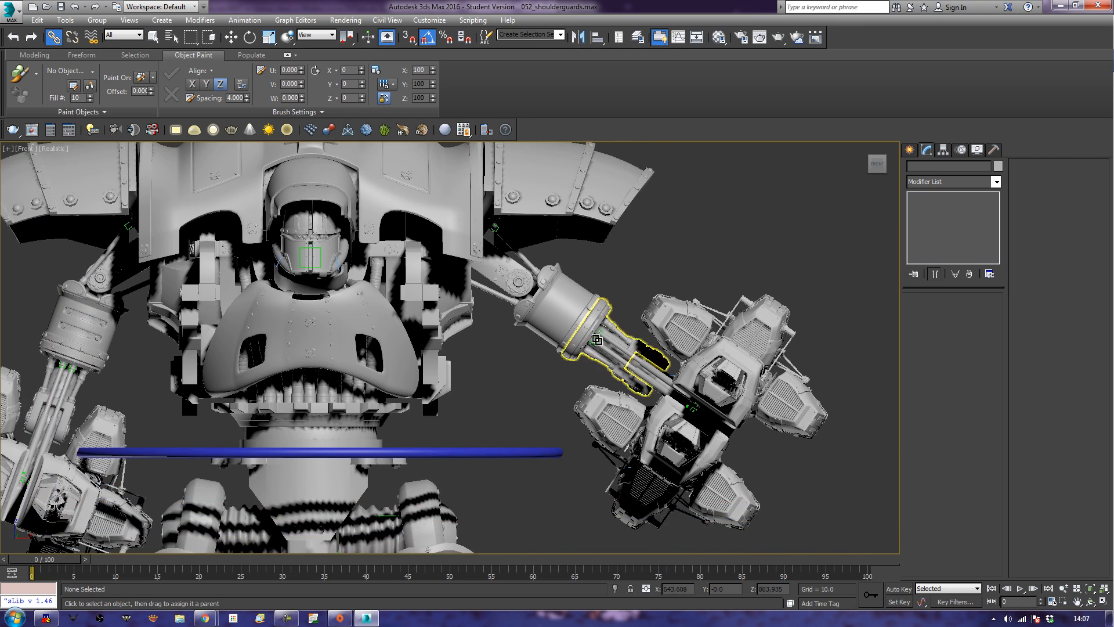
key("p")
key("z")
mouse_move(452, 435)
middle_mouse_down("alt")
mouse_move(564, 430)
mouse_move(473, 437)
middle_mouse_up("alt")
middle_click_drag(531, 365, 507, 412)
scroll(513, 401, "up", 5)
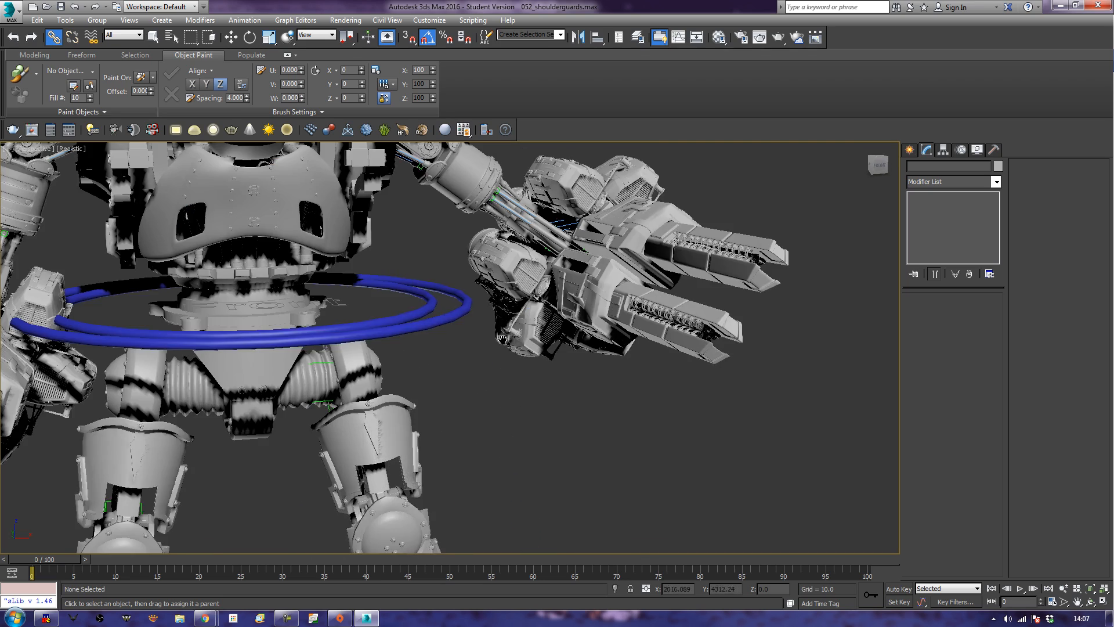
Rotate the upper cylinder of the arm carrying the copied weapon so the arm hangs lower beside the torso.
left_click(481, 245)
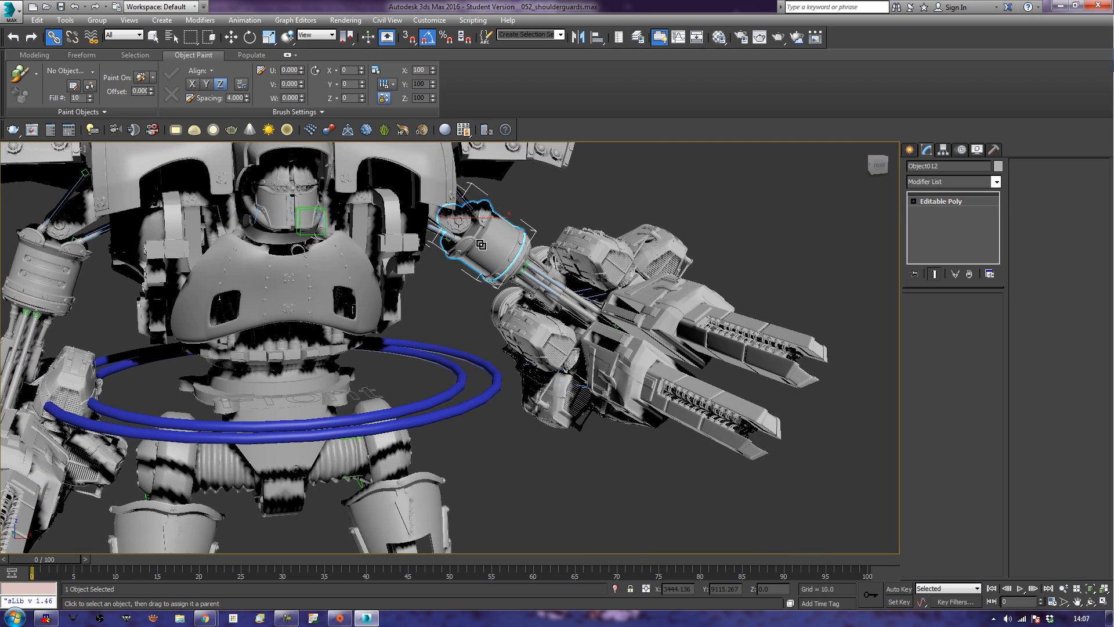
key("e")
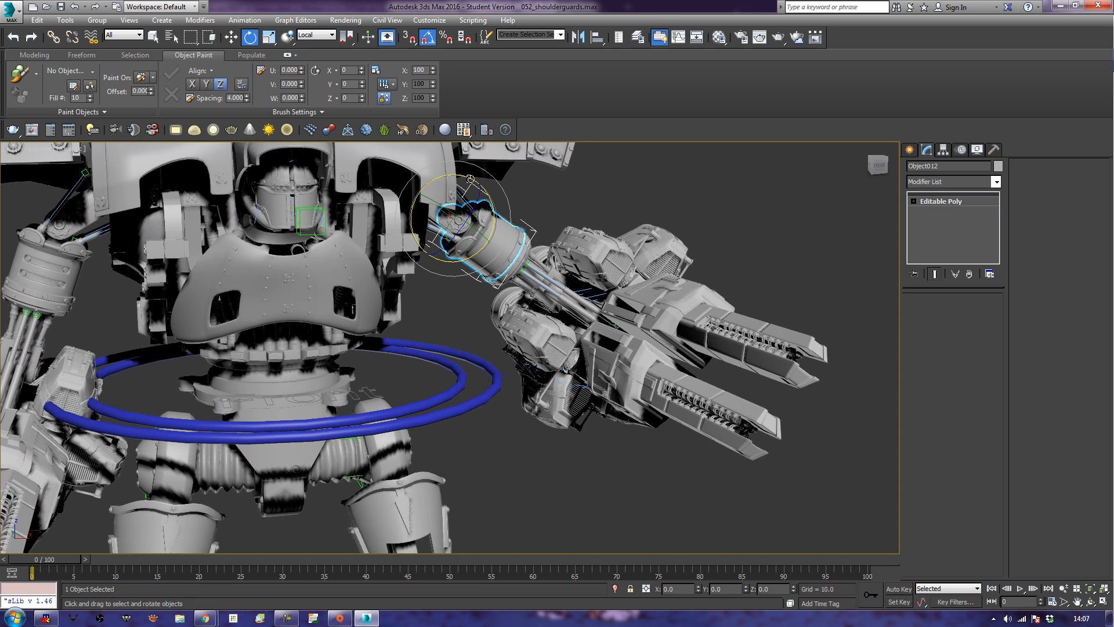
left_click_drag(477, 180, 491, 185)
Test the copied weapon mount by rotating it -25 degrees about its local Z axis, and undo the rotation.
middle_click_drag(380, 454, 486, 401)
scroll(441, 378, "down", 5)
scroll(487, 401, "up", 5)
middle_click_drag(504, 344, 508, 412)
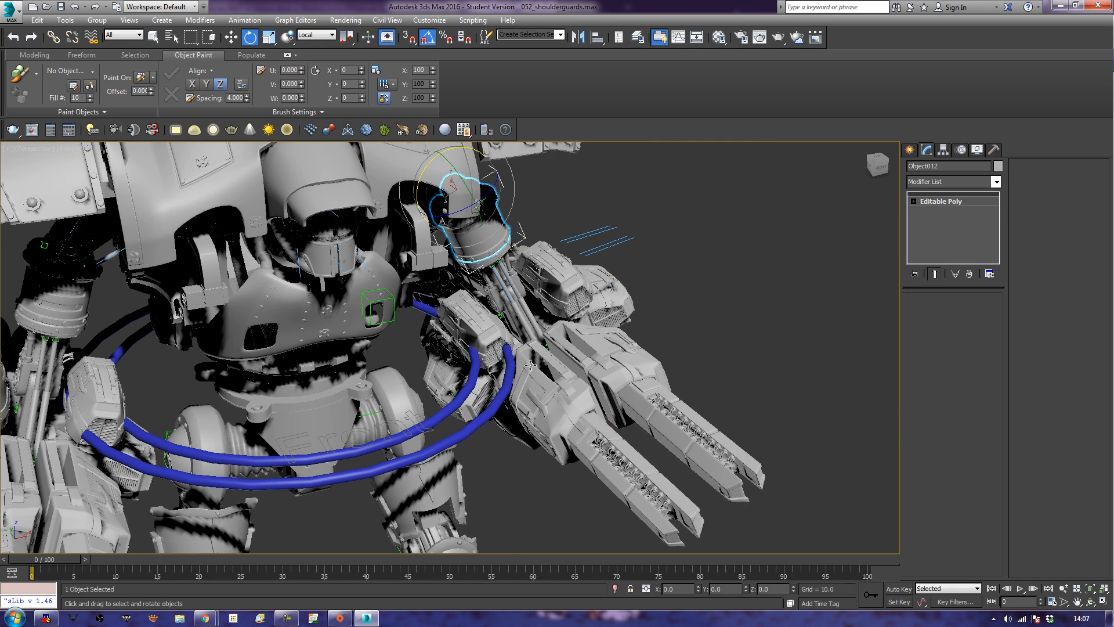
left_click(508, 326)
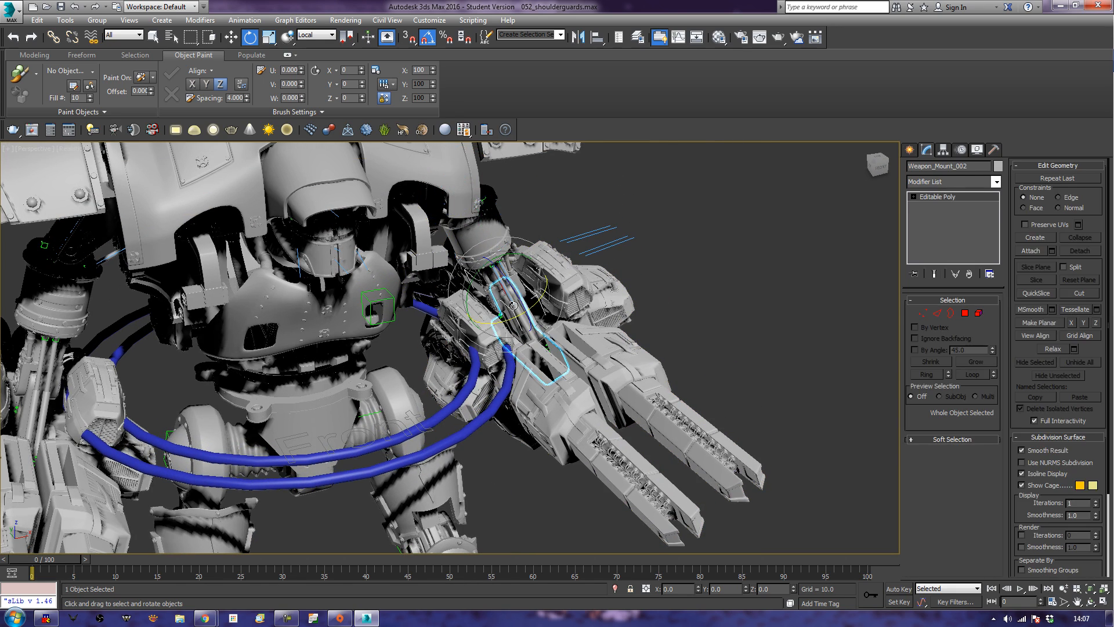
left_click_drag(517, 295, 521, 307)
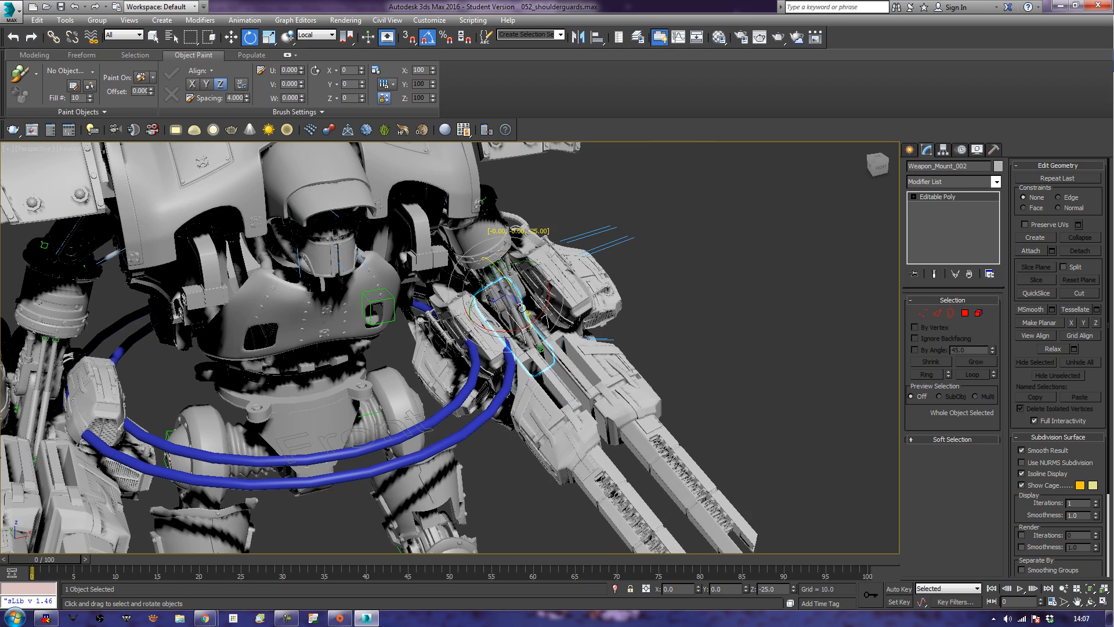
mouse_move(496, 360)
middle_mouse_down("alt")
mouse_move(633, 369)
mouse_move(492, 381)
mouse_move(506, 371)
middle_mouse_up("alt")
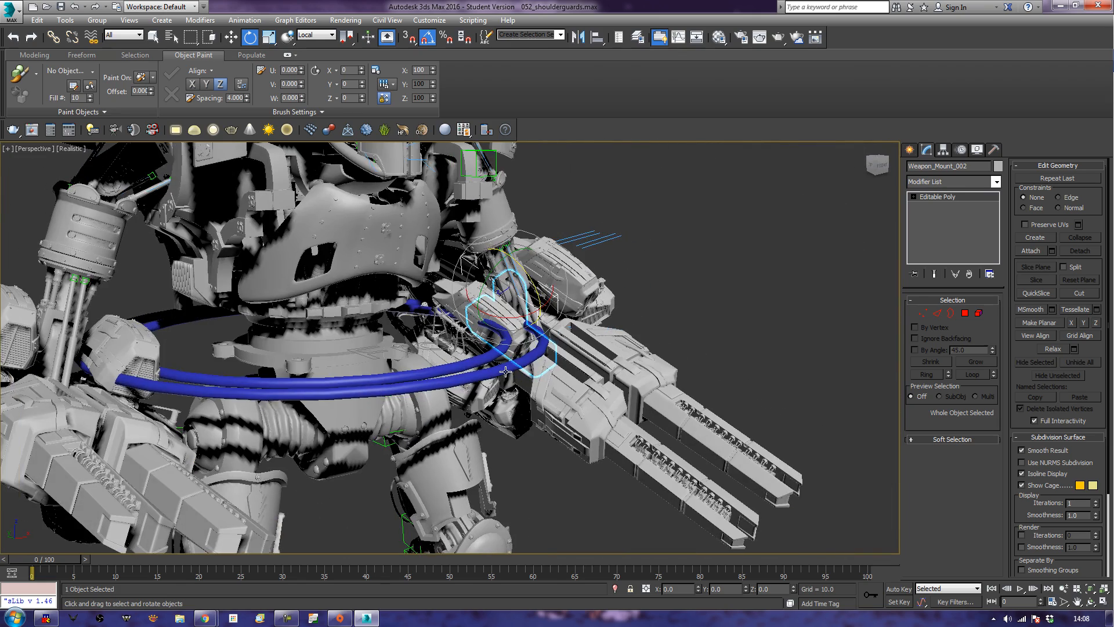
scroll(522, 457, "down", 6)
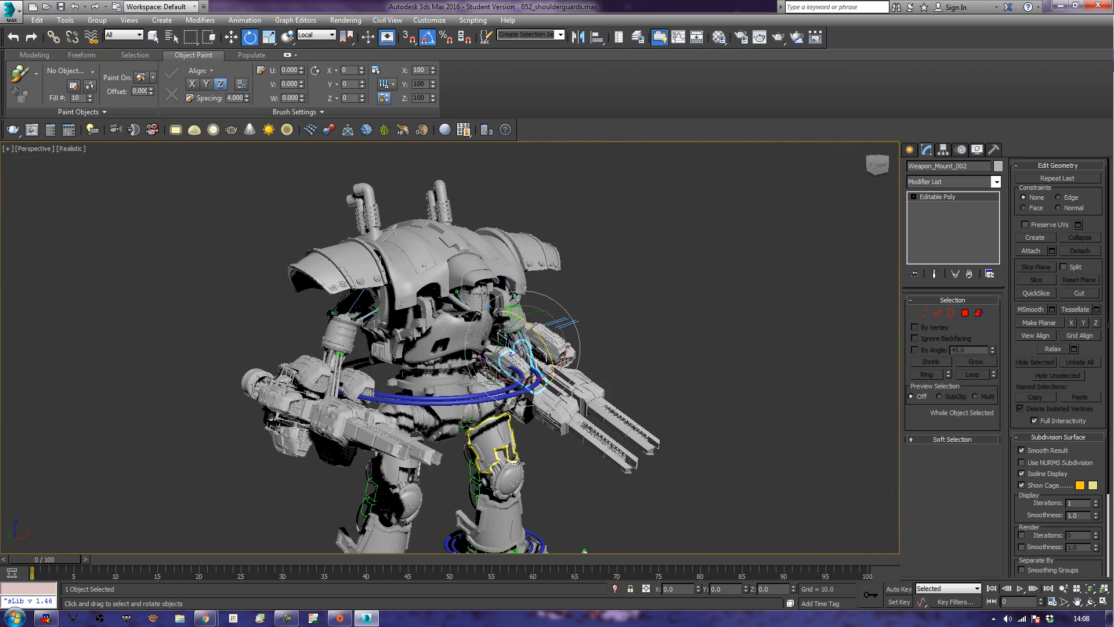
left_click(705, 388)
middle_click_drag(704, 387, 670, 381, "alt")
key("ctrl+z")
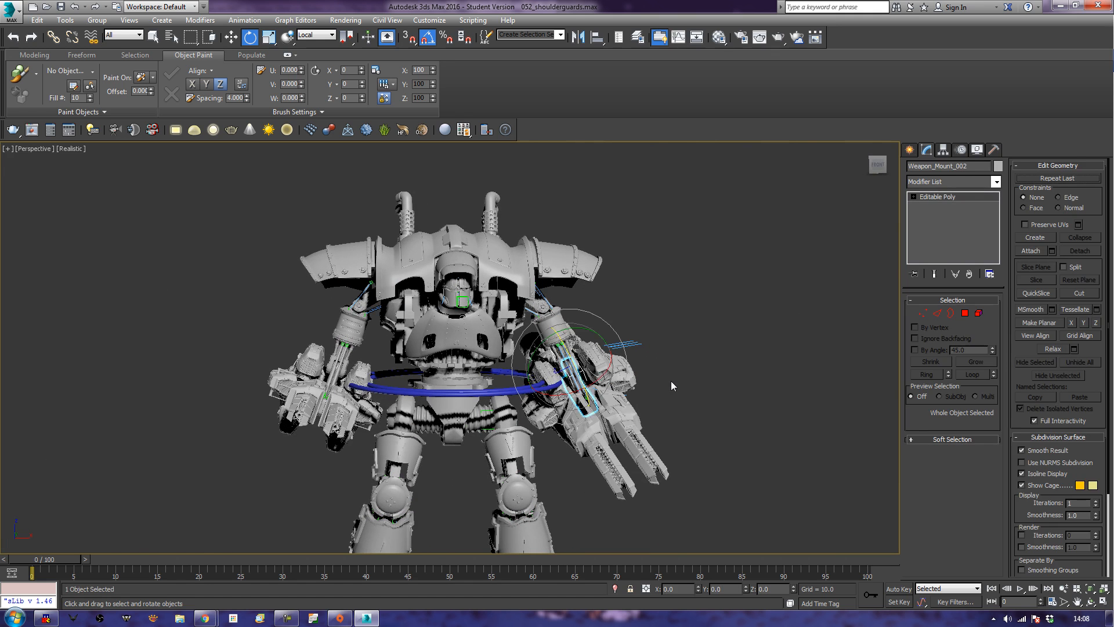
Test the rig by moving the right leg control ring and the waist, and undo the movement.
left_click(250, 441)
middle_click_drag(201, 462, 318, 398, "alt")
scroll(277, 456, "down", 3)
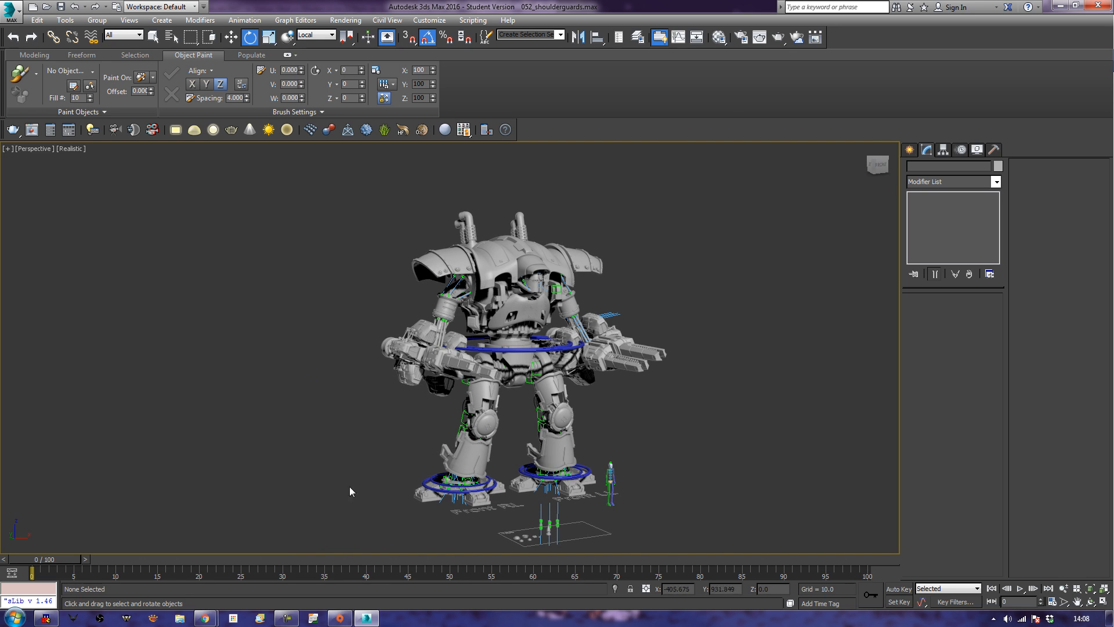
left_click(445, 488)
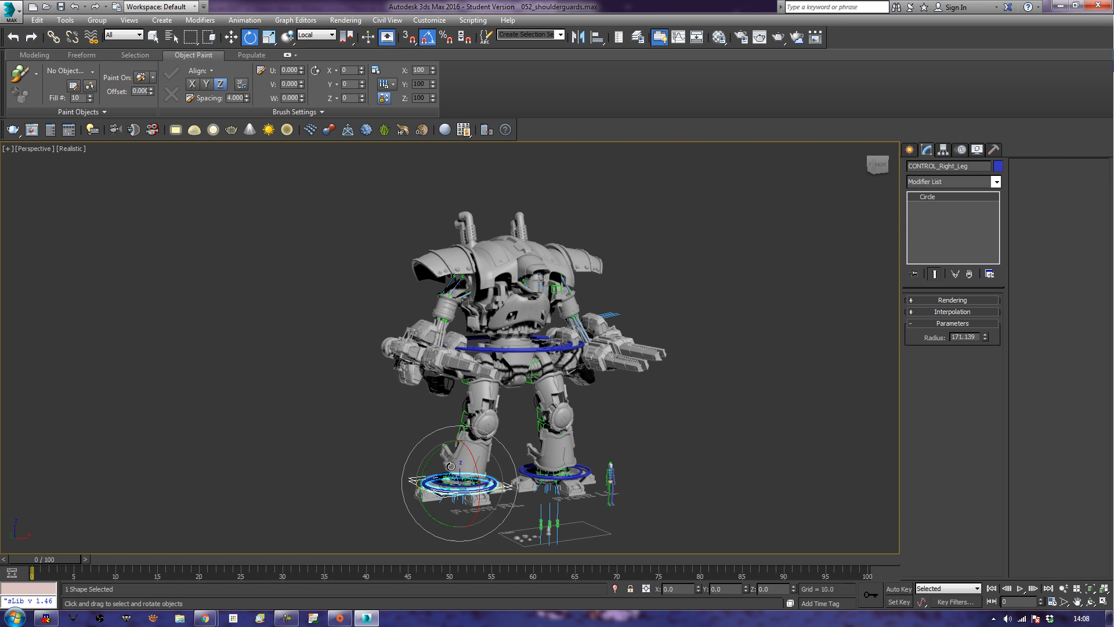
key("w")
left_click_drag(461, 449, 460, 467)
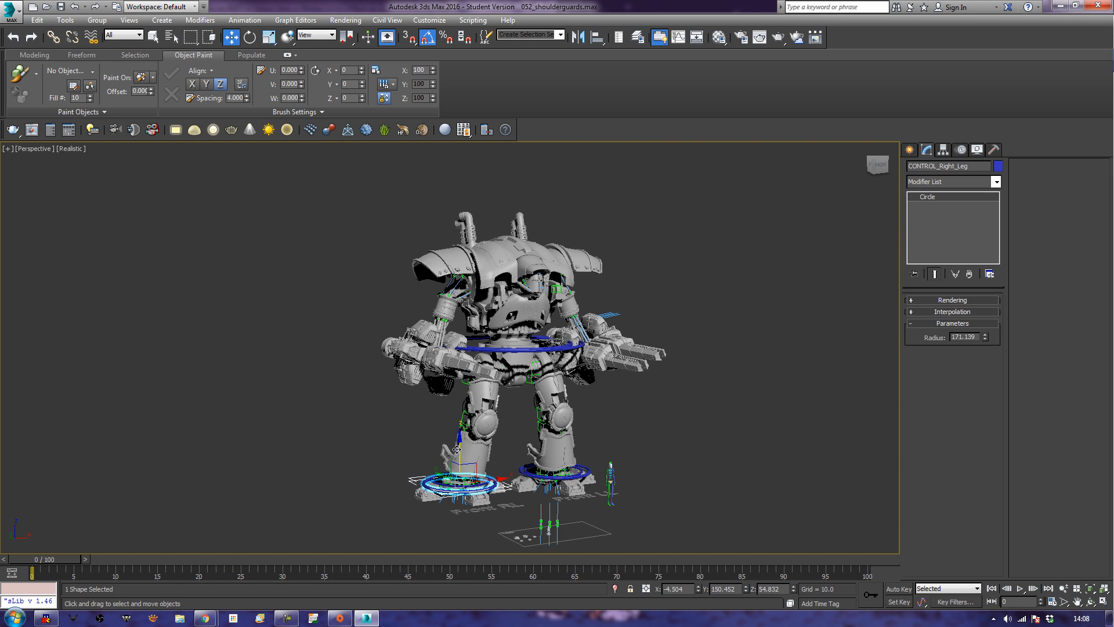
left_click(516, 345)
left_click_drag(511, 342, 511, 342)
key("ctrl+z")
Link the ball-shaped shoulder joint of the original weapon's arm to the torso hull as its parent.
middle_click_drag(473, 341, 506, 381)
scroll(505, 380, "up", 6)
scroll(523, 308, "up", 4)
middle_click_drag(523, 308, 518, 320)
left_click(501, 243)
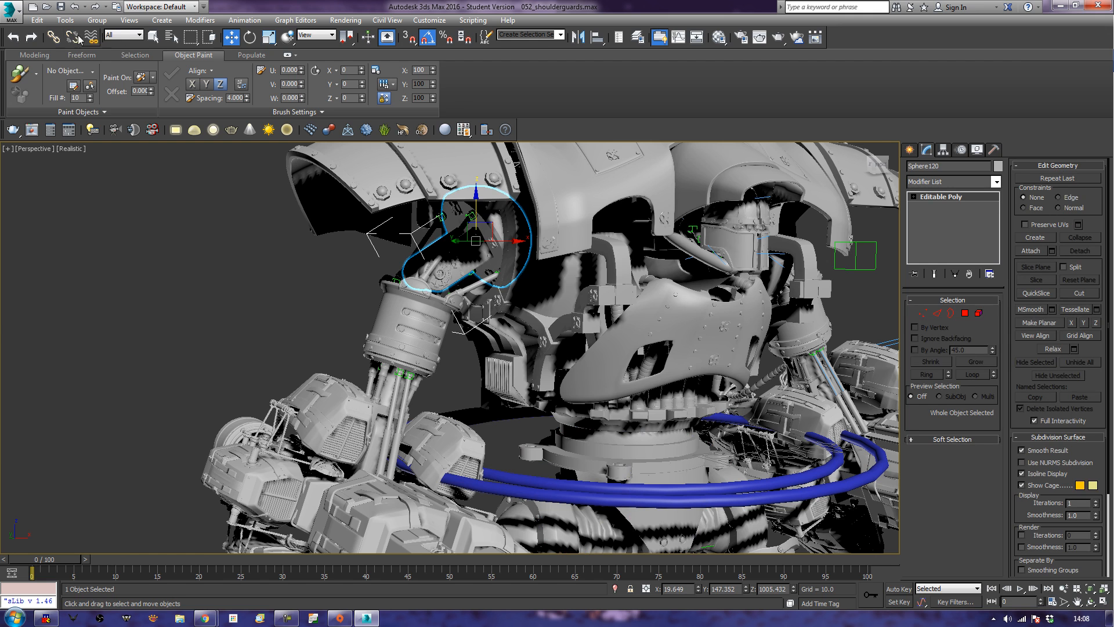
left_click(54, 37)
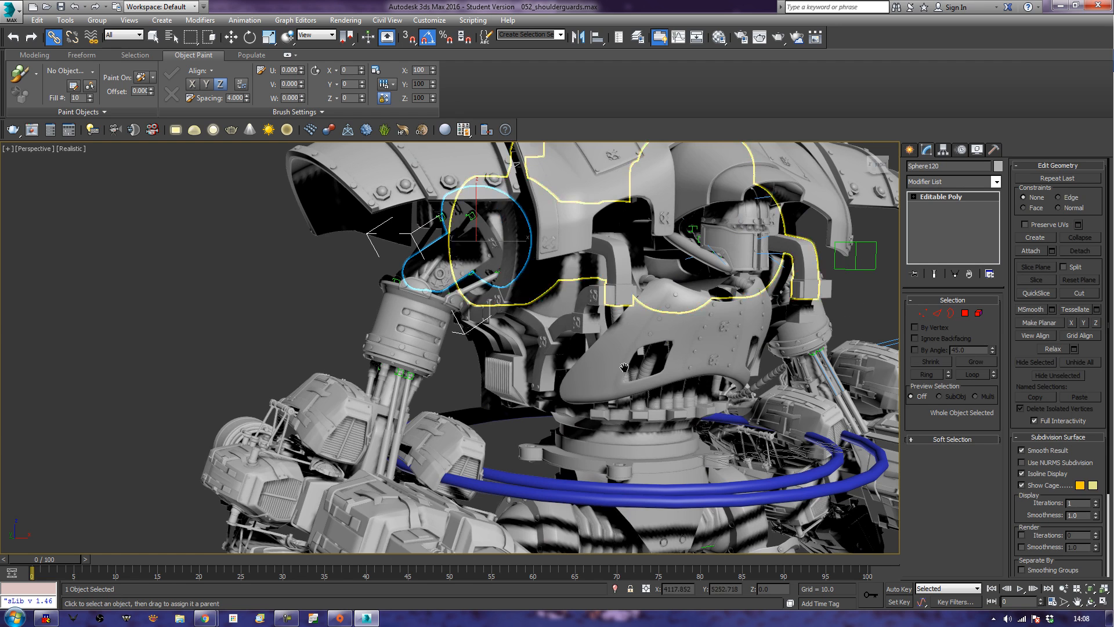
Link the shoulder joint of the arm with the copied weapon to the same torso hull, and clear the selection.
scroll(506, 236, "down", 5)
middle_click_drag(624, 363, 546, 350, "alt")
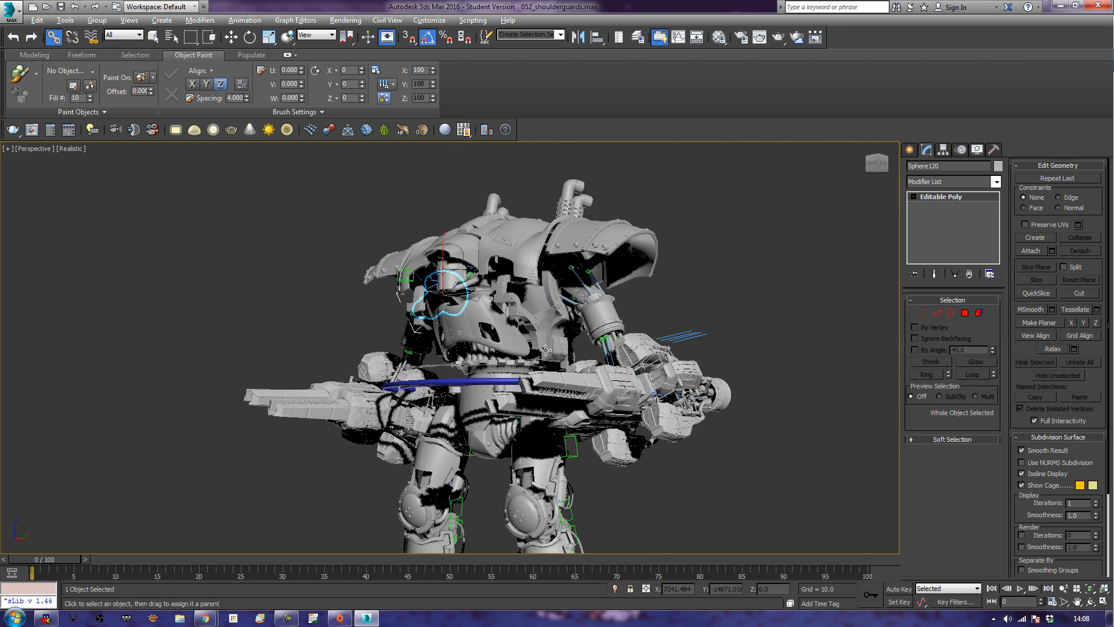
left_click(545, 285)
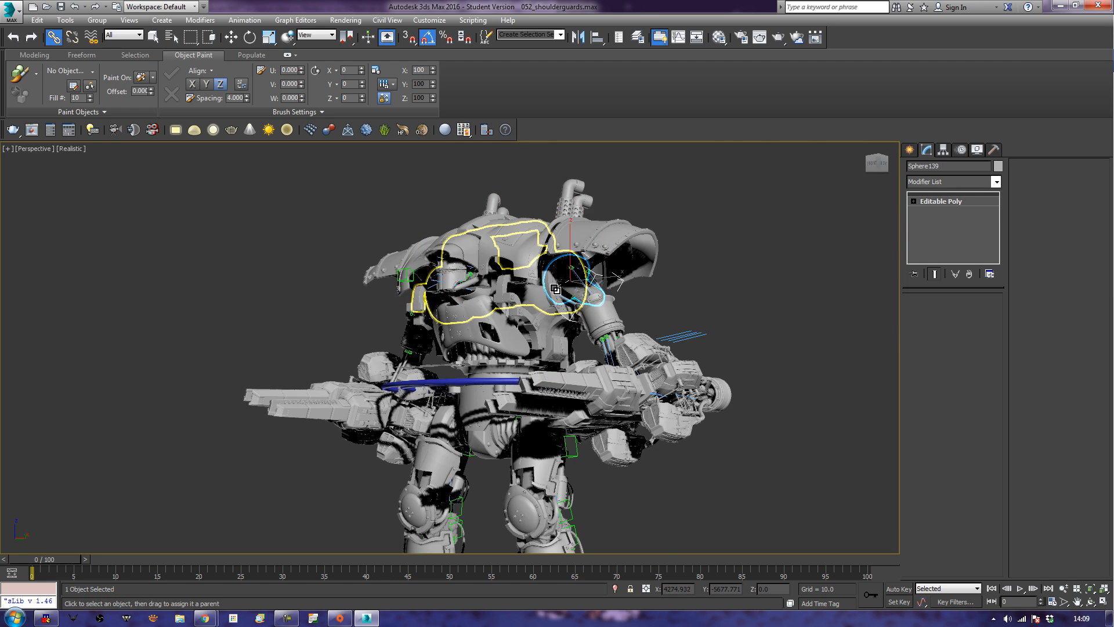
left_click(726, 287)
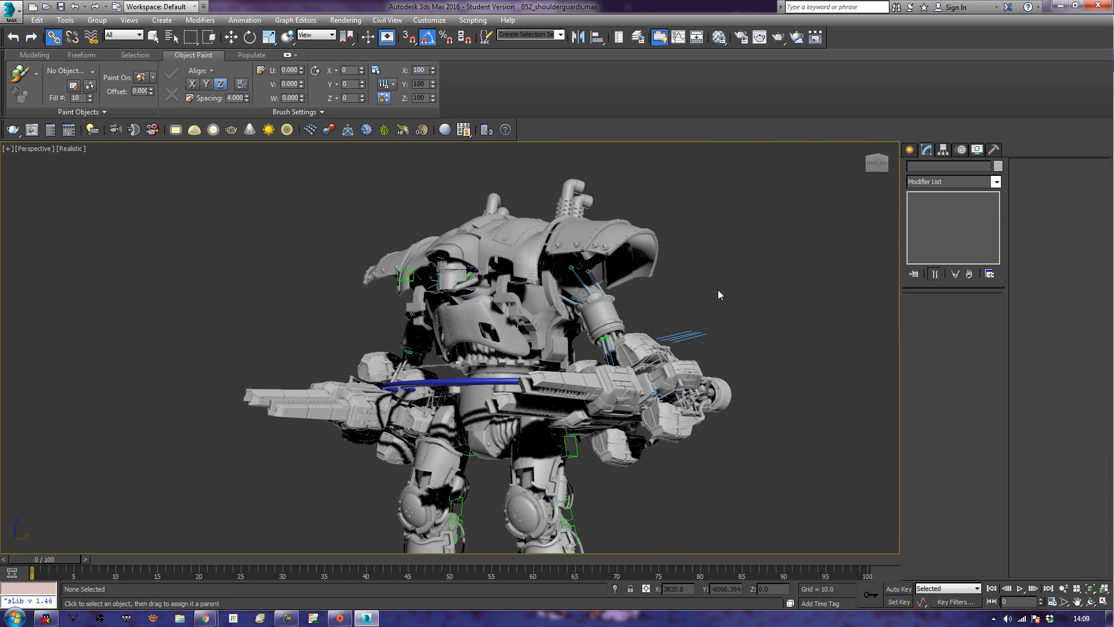
Examine the whole robot with both weapon arms attached in the perspective view.
scroll(514, 324, "down", 3)
middle_click_drag(63, 334, 200, 360, "alt")
scroll(210, 360, "down", 3)
middle_click_drag(227, 443, 322, 401)
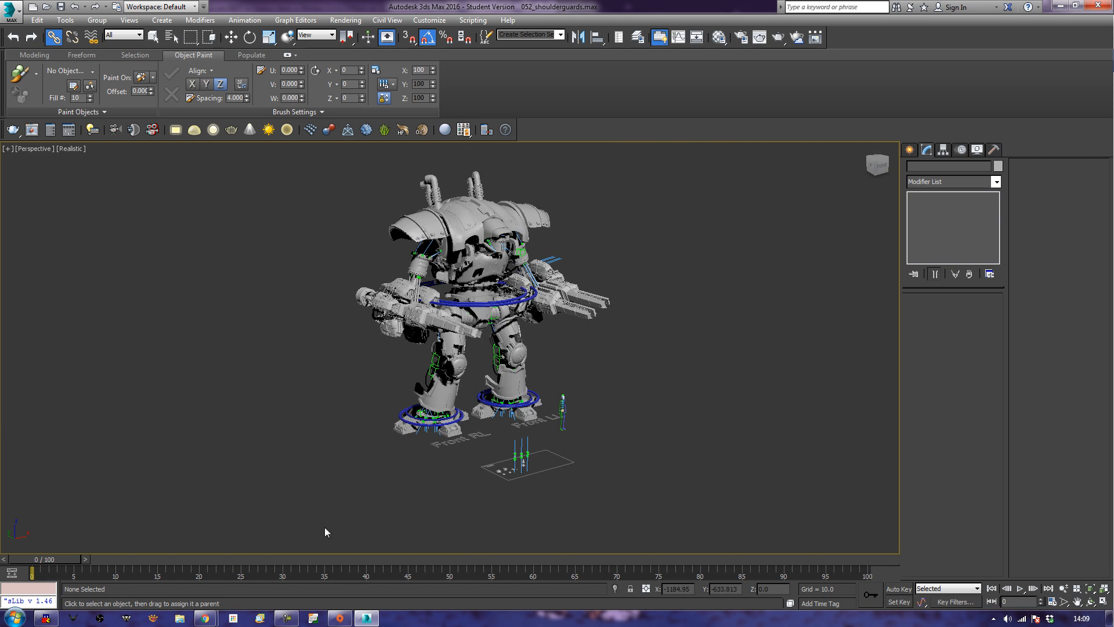
scroll(513, 492, "up", 3)
middle_click_drag(513, 491, 499, 553)
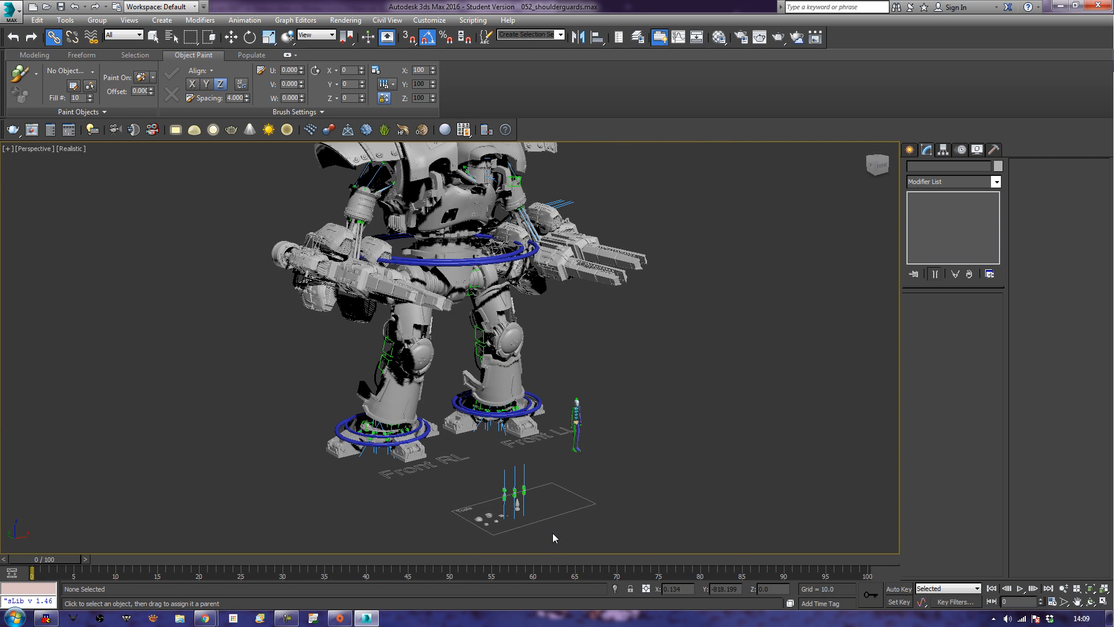
middle_click_drag(682, 469, 680, 526)
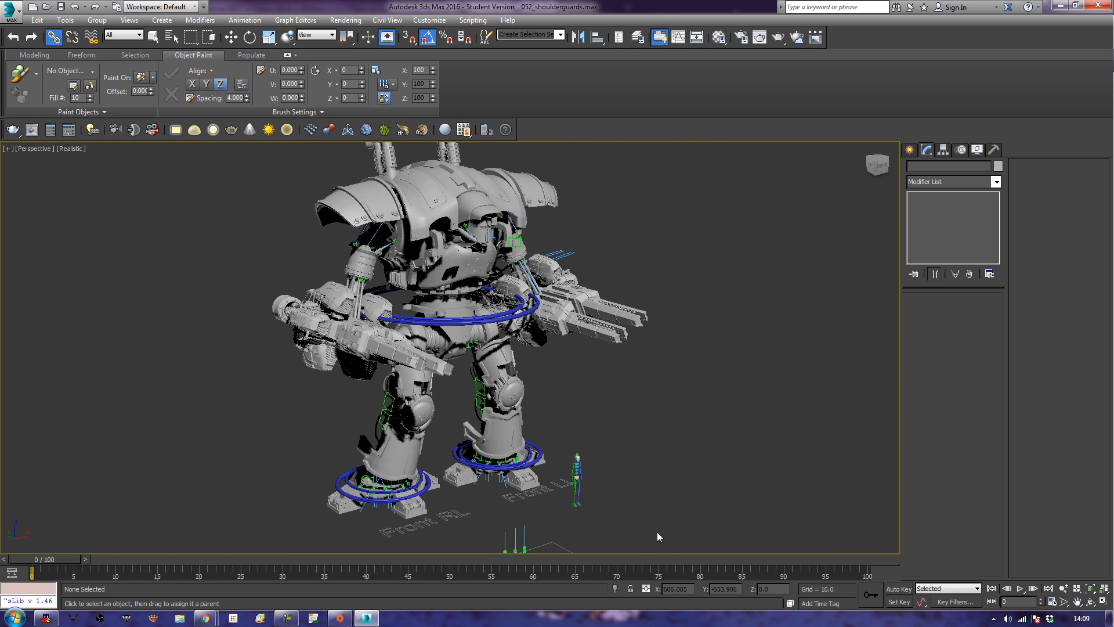